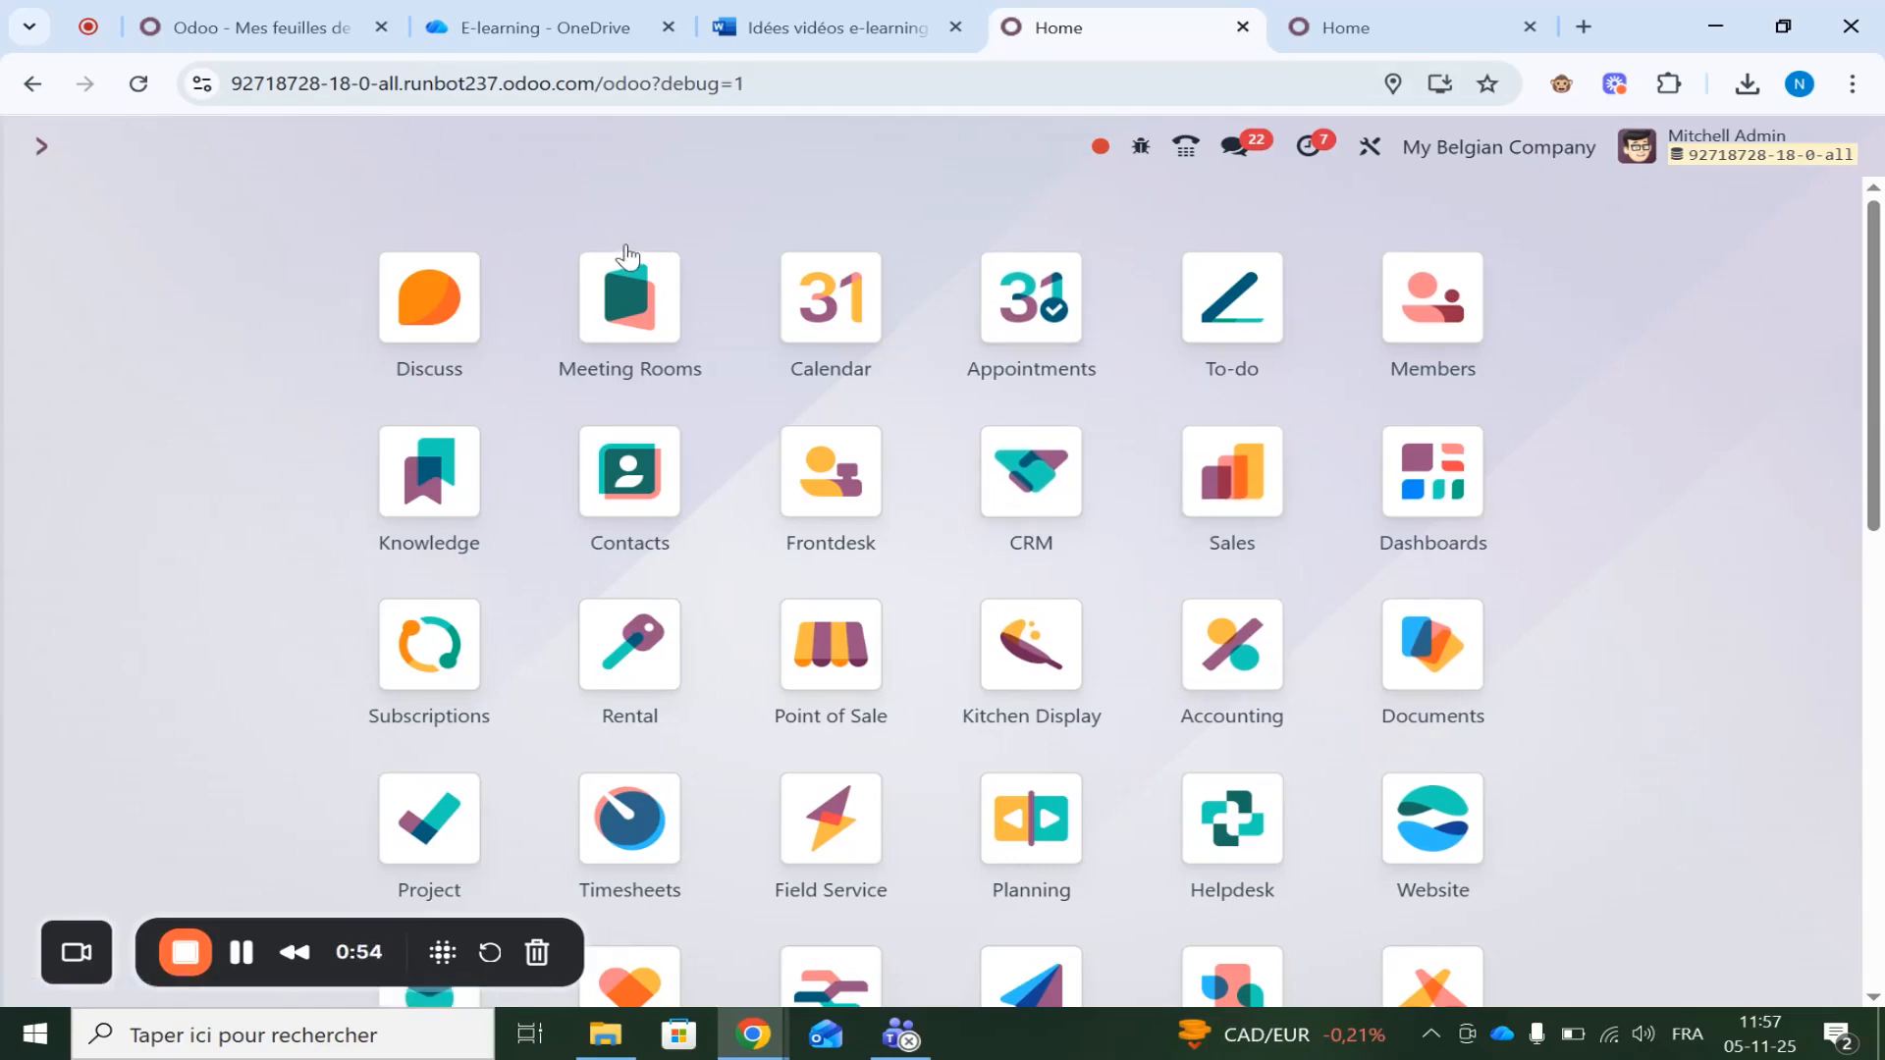
Retry opening Settings, dismiss the Oops and access errors, and reload the page
scroll(1128, 674, "down", 10)
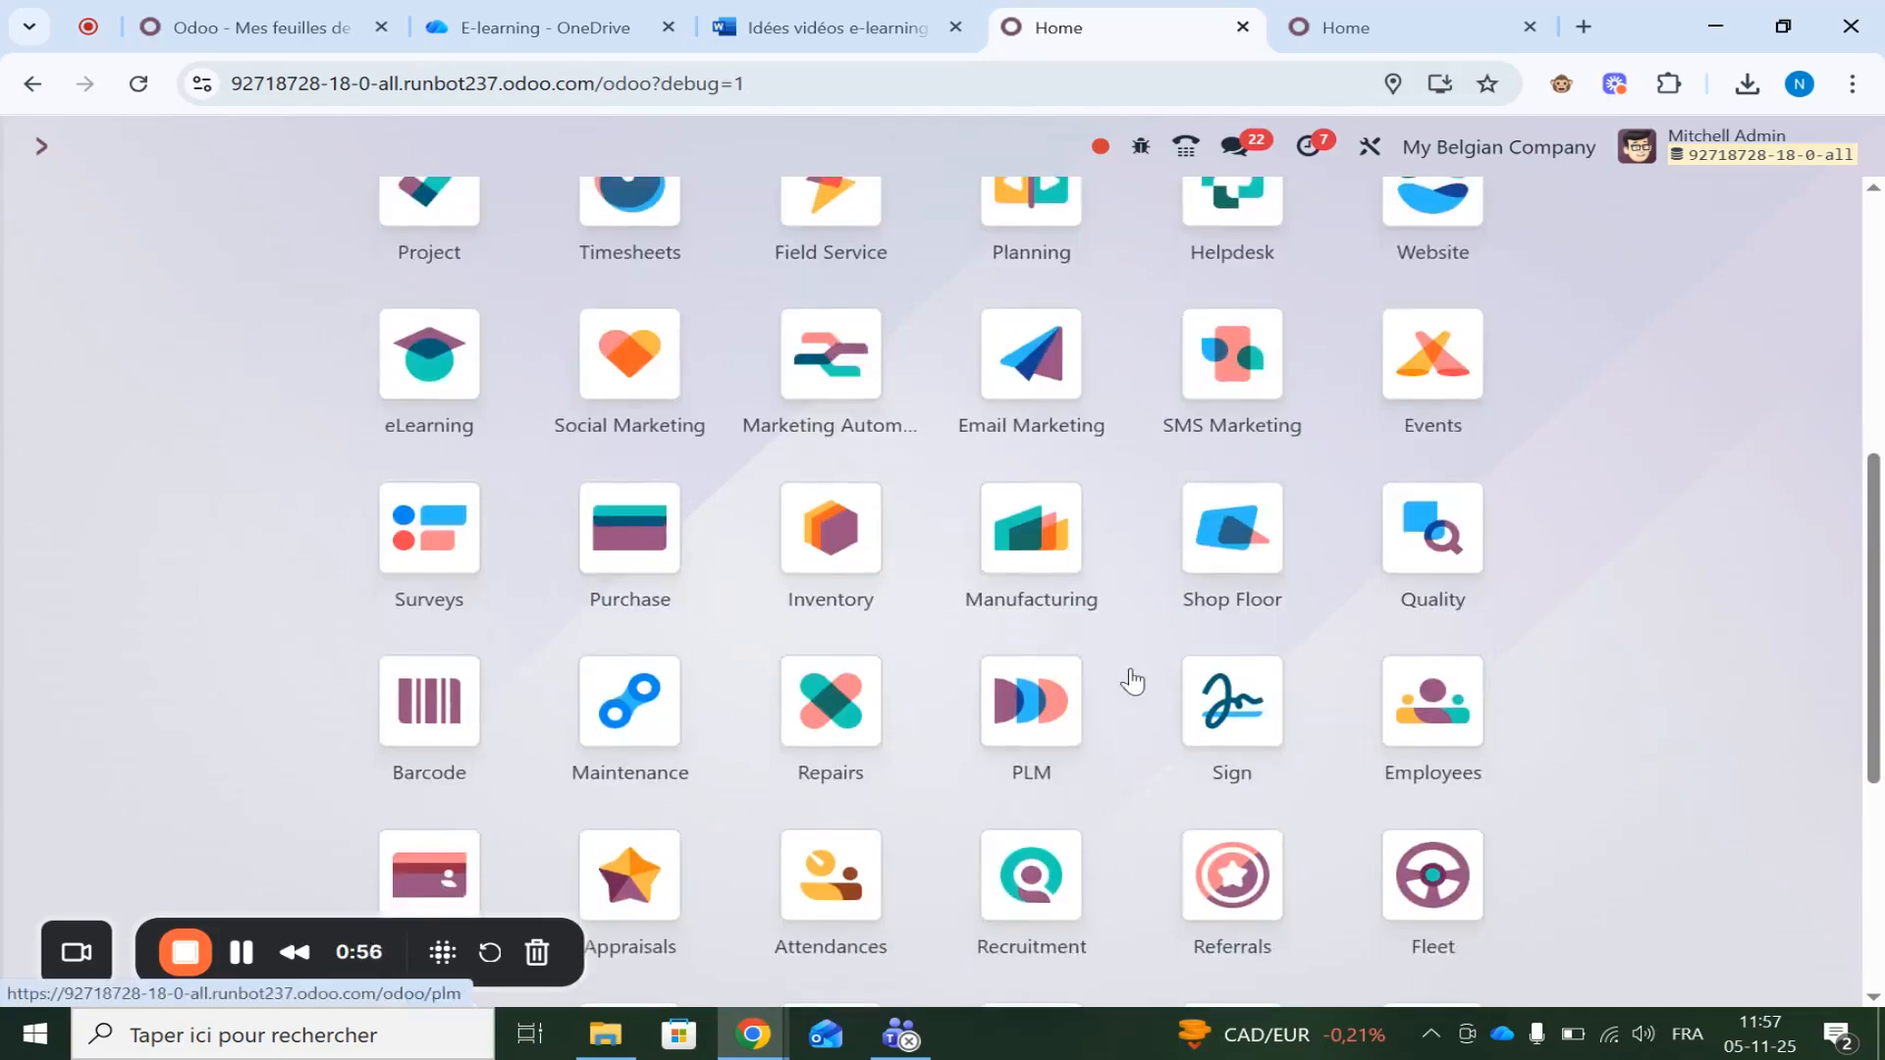
left_click(1436, 790)
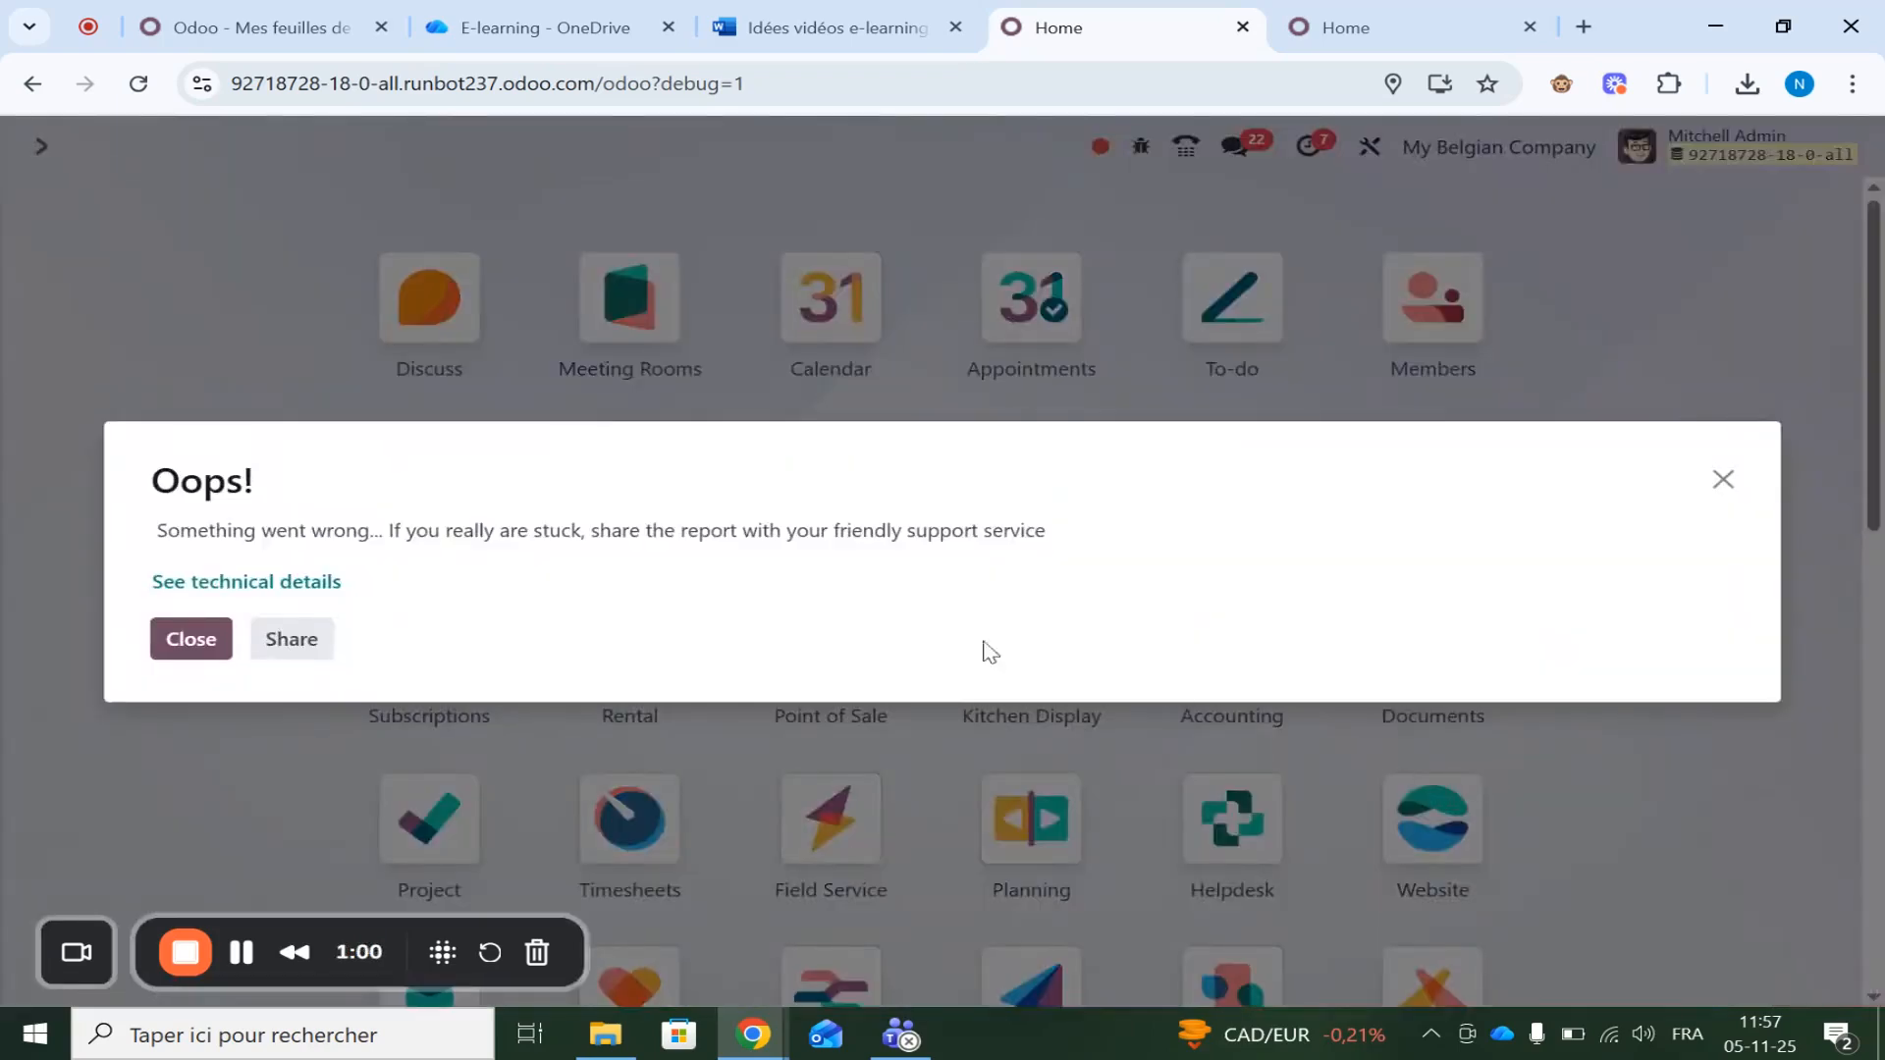
left_click(1720, 483)
scroll(1207, 673, "down", 10)
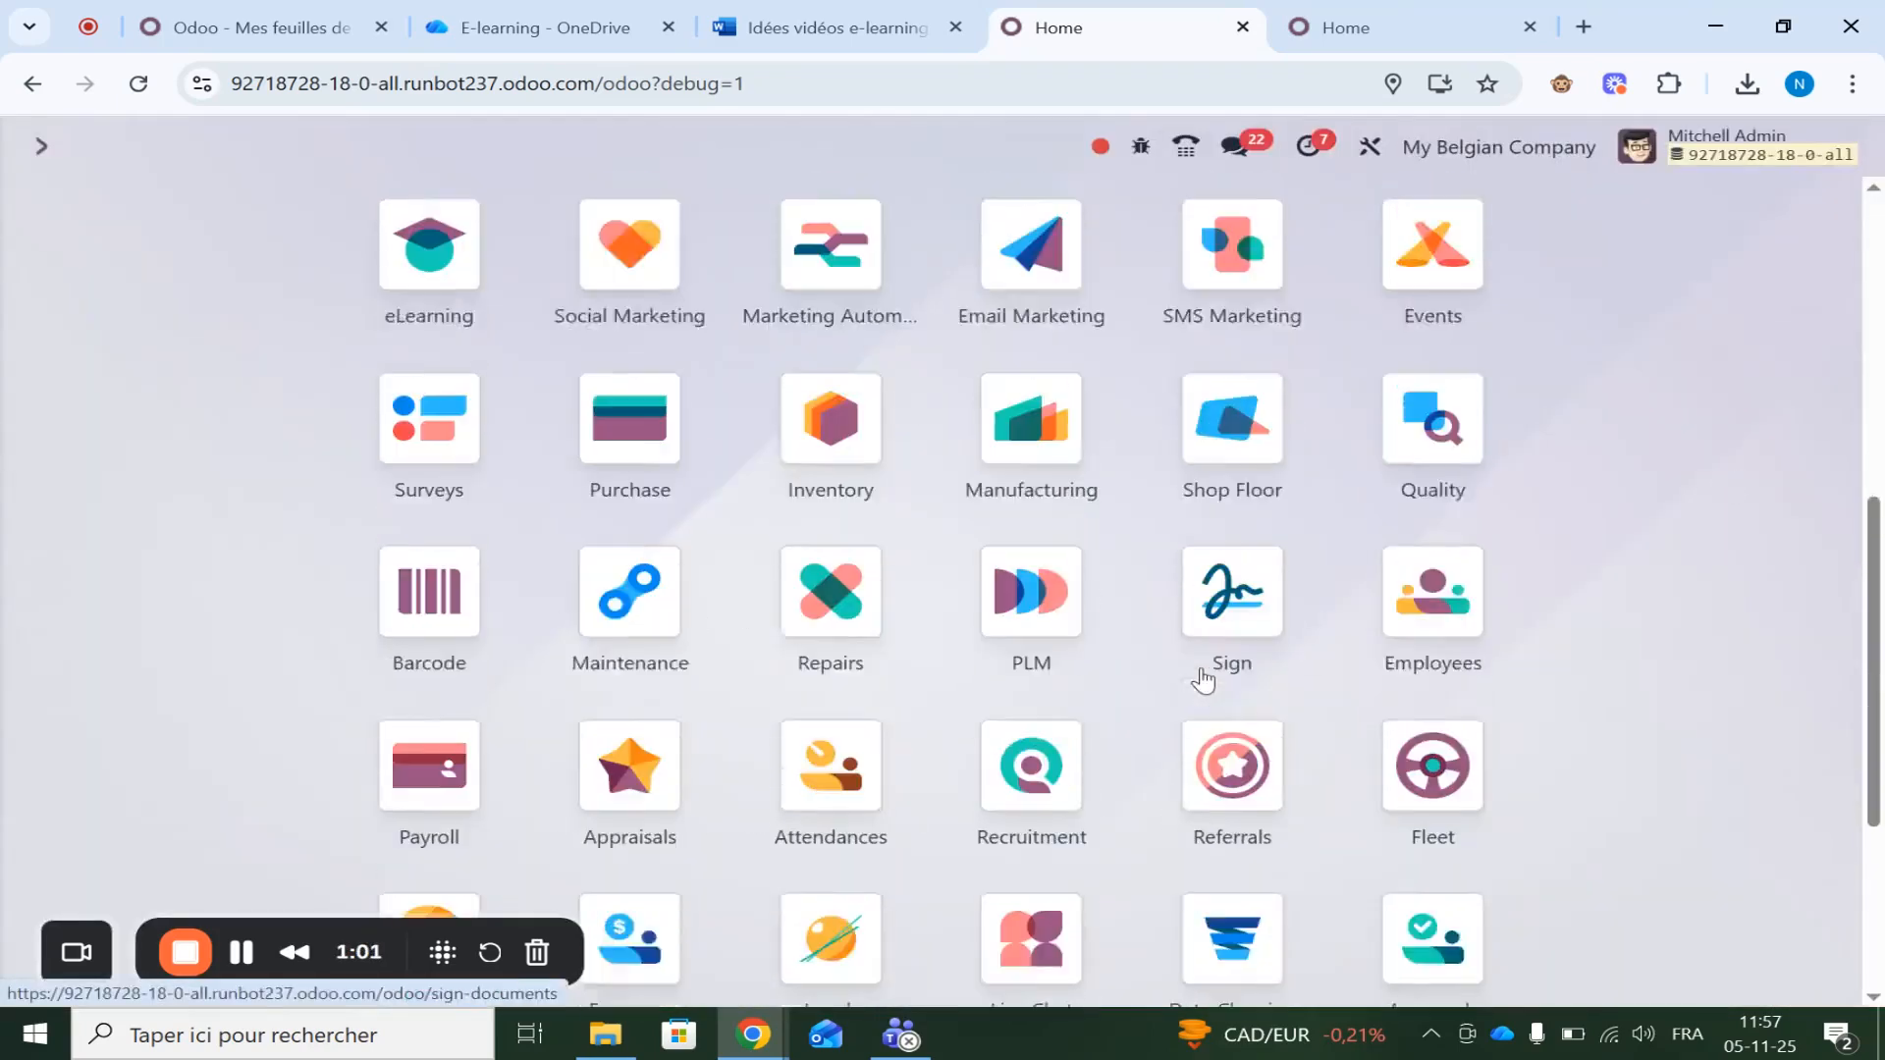
left_click(1436, 771)
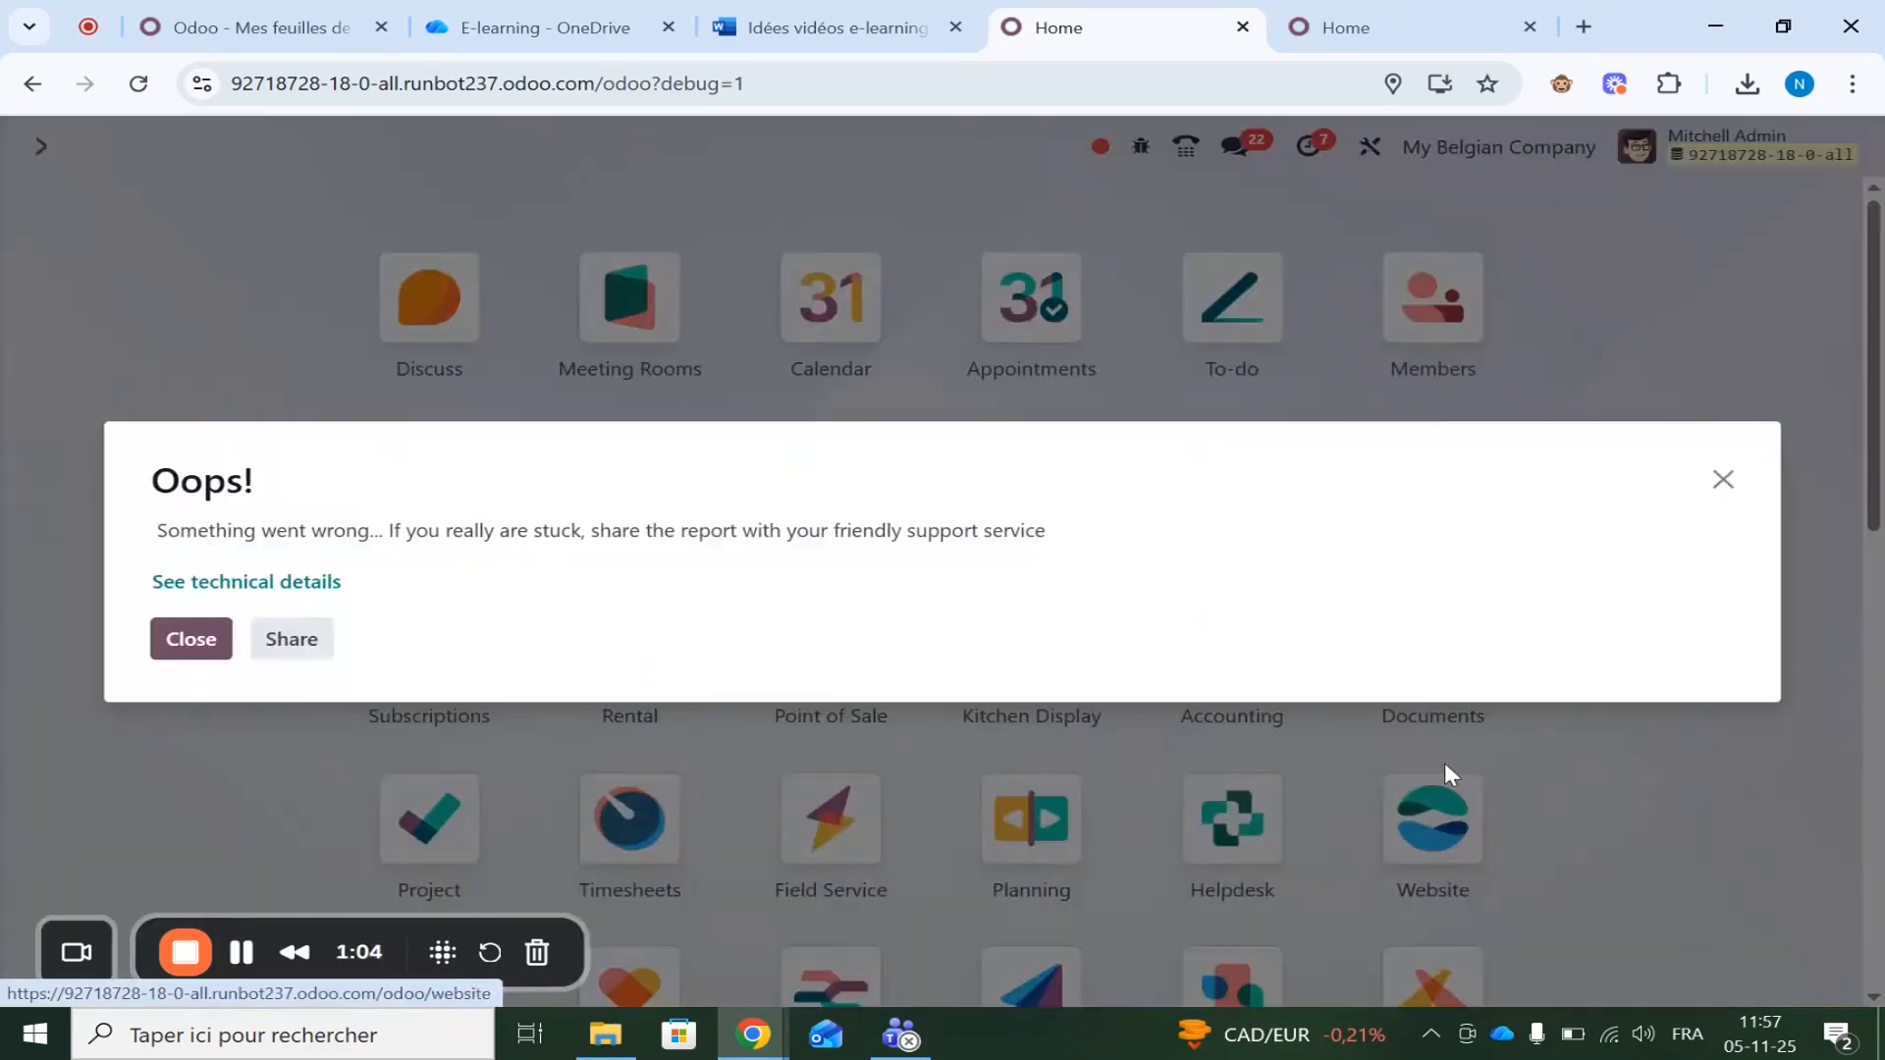
left_click(204, 640)
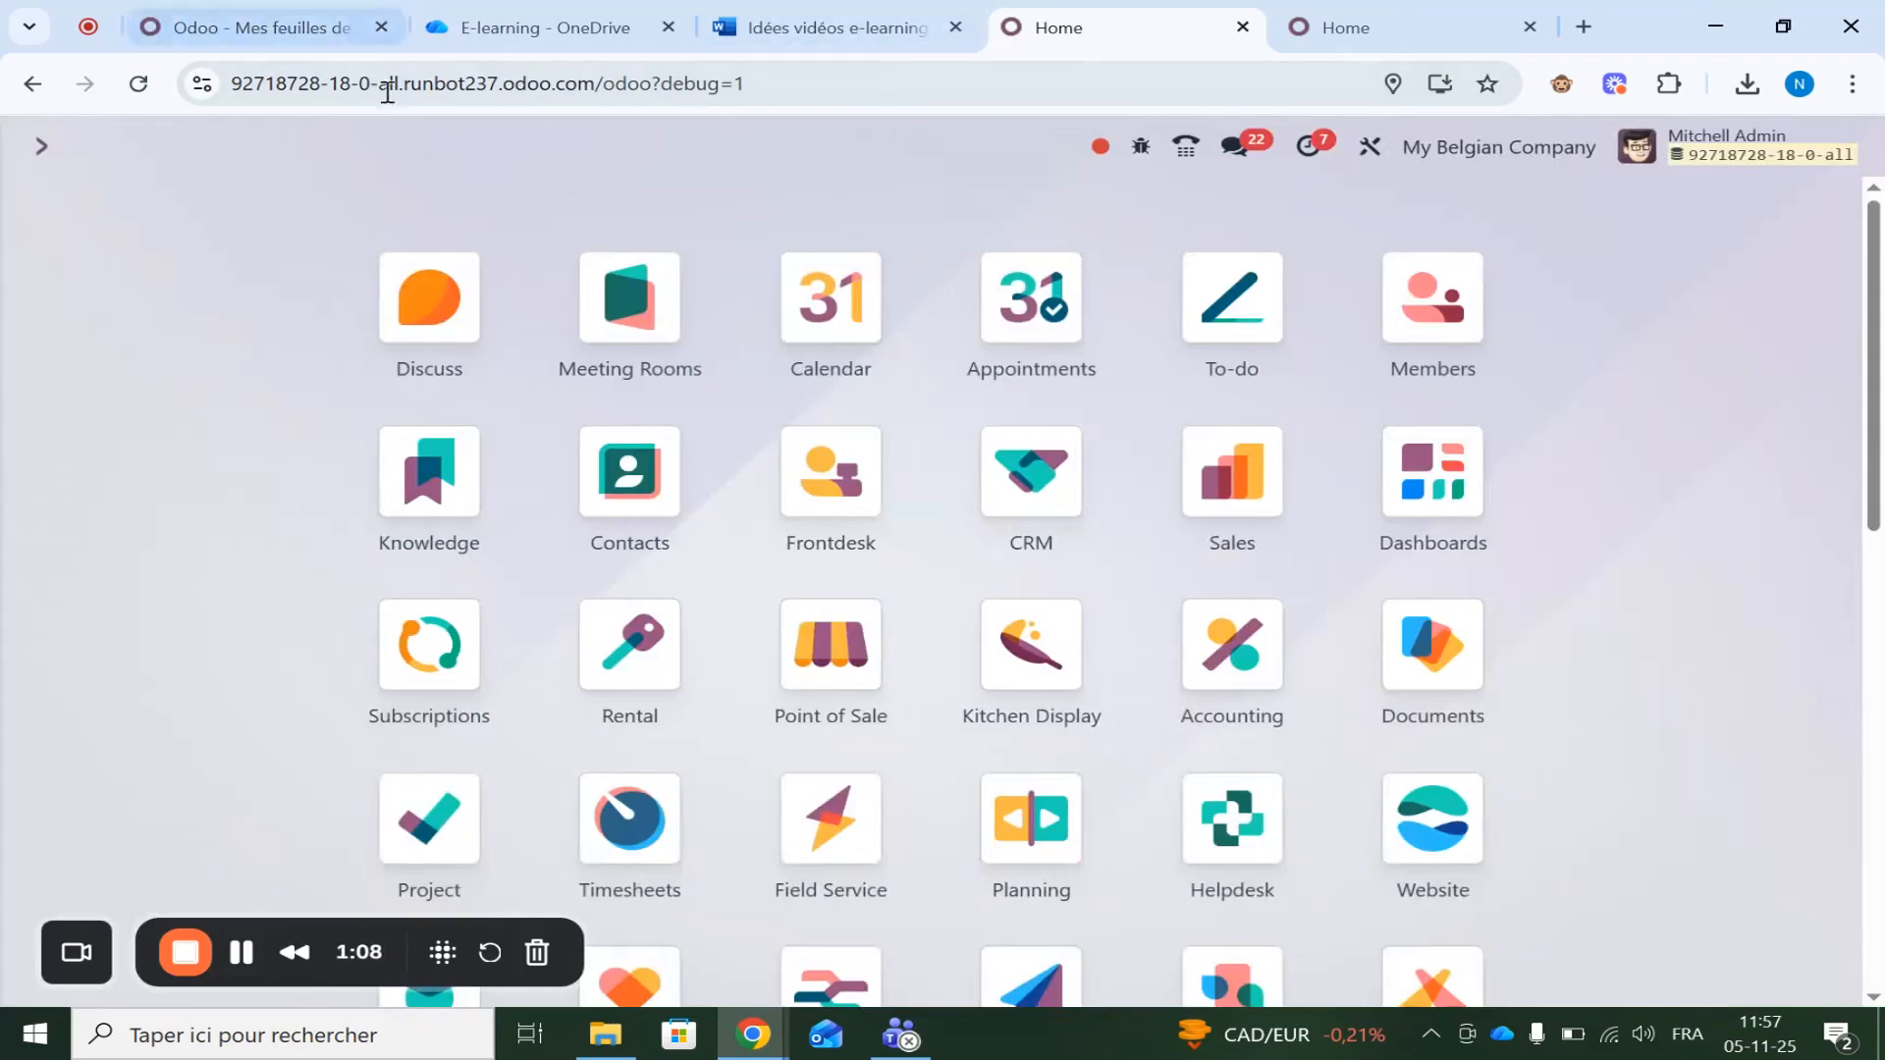
left_click(138, 85)
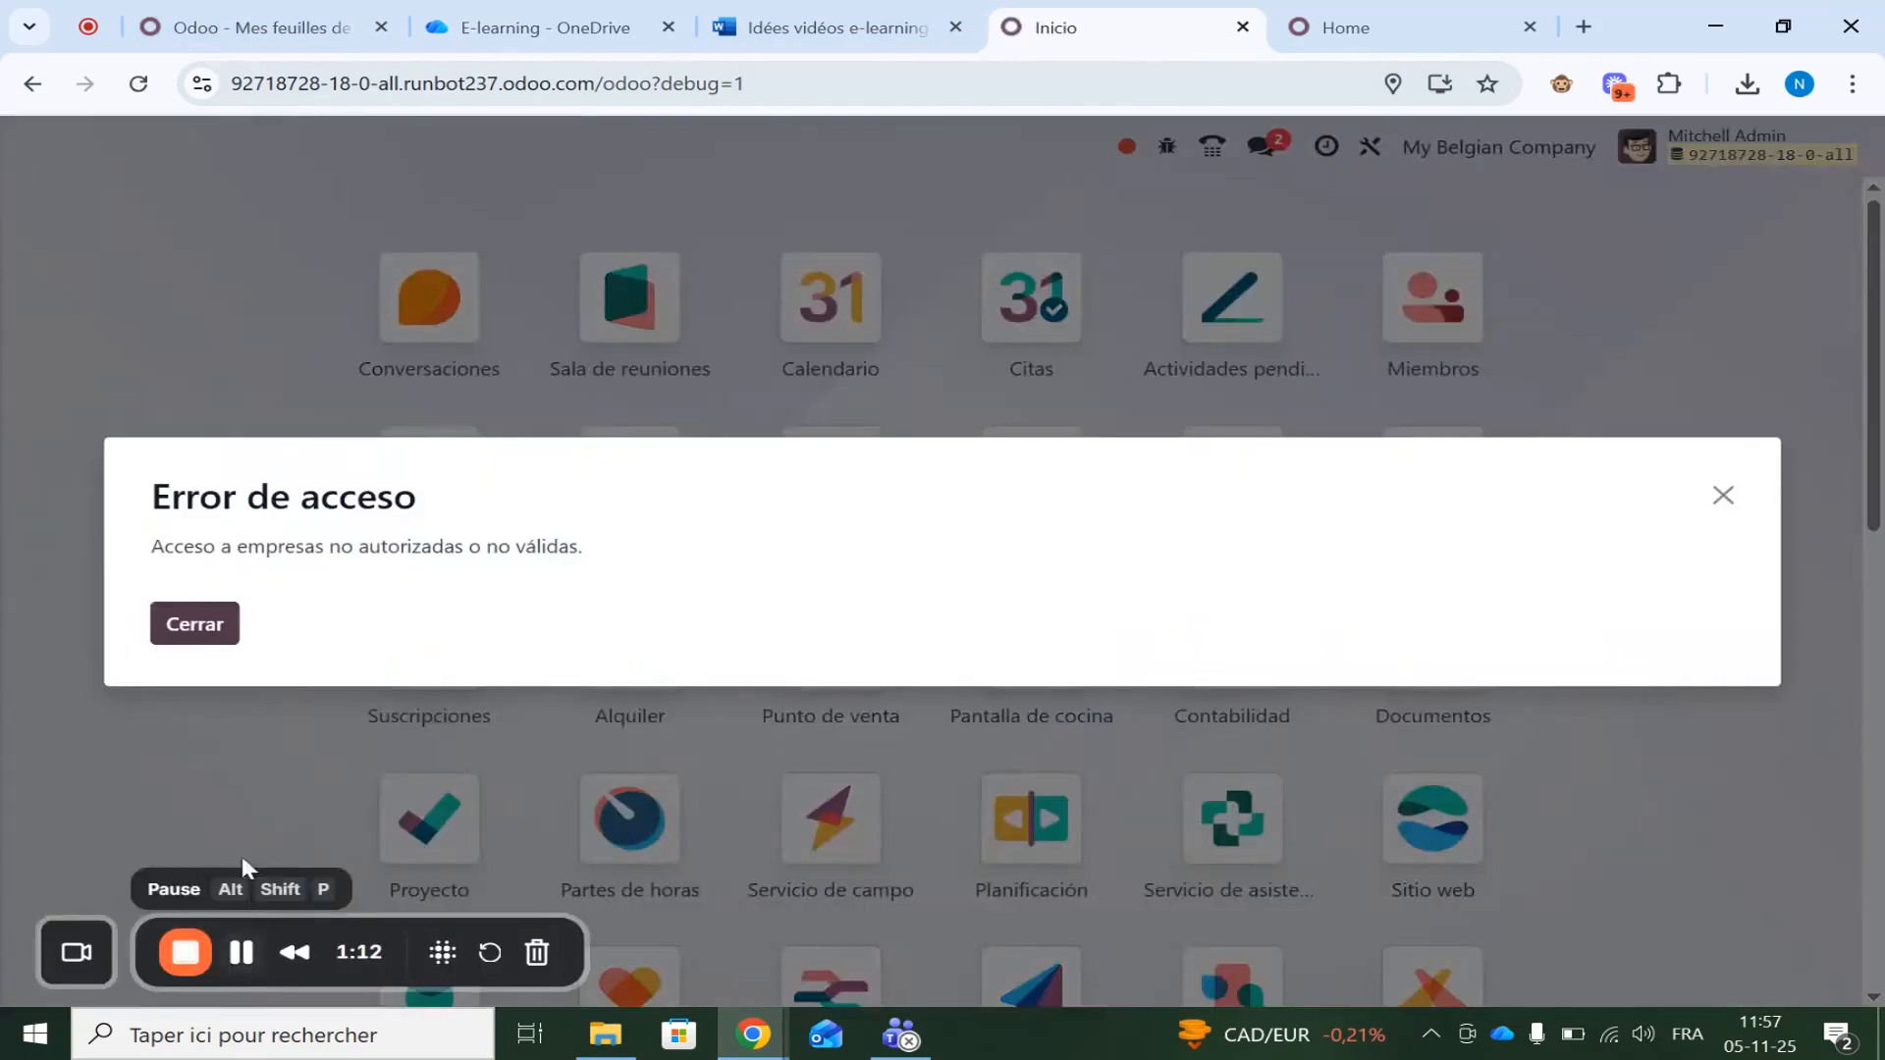
left_click(201, 618)
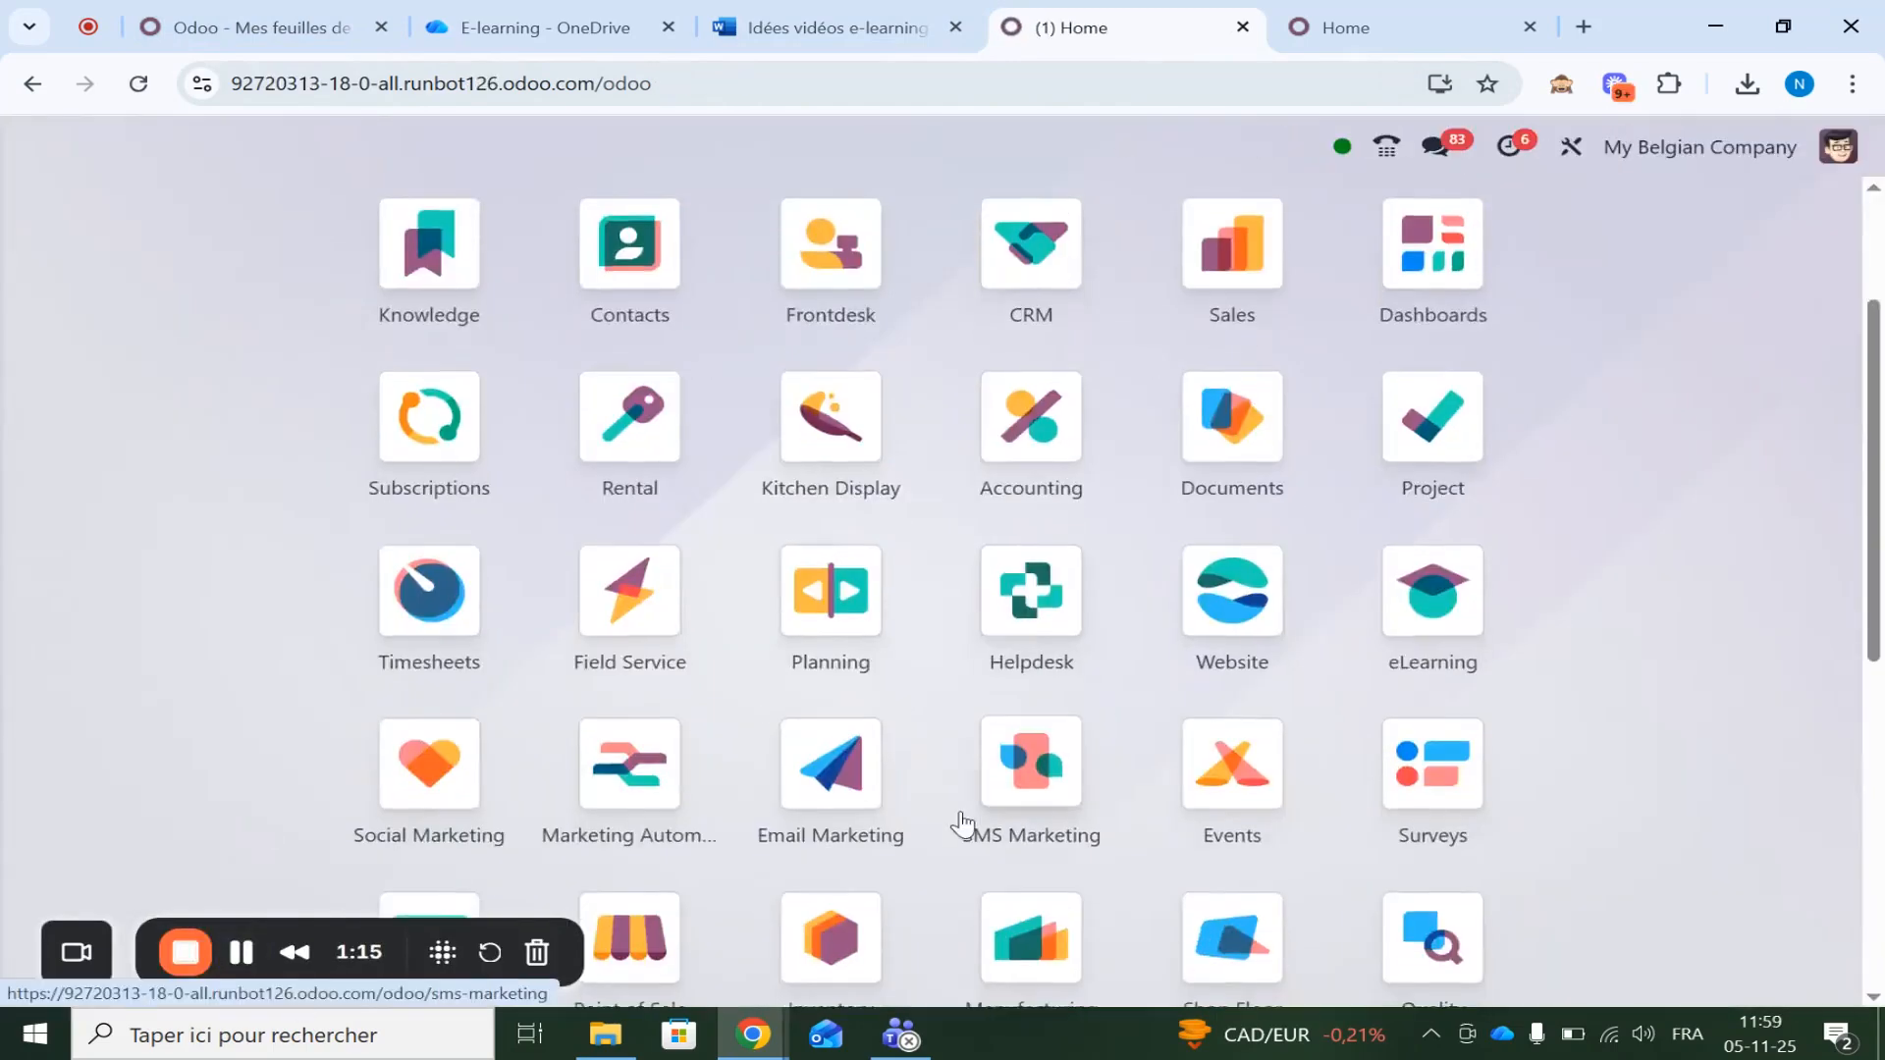
Search Settings for 'pepp' and save the Peppol electronic invoicing settings
scroll(960, 821, "down", 10)
left_click(1207, 908)
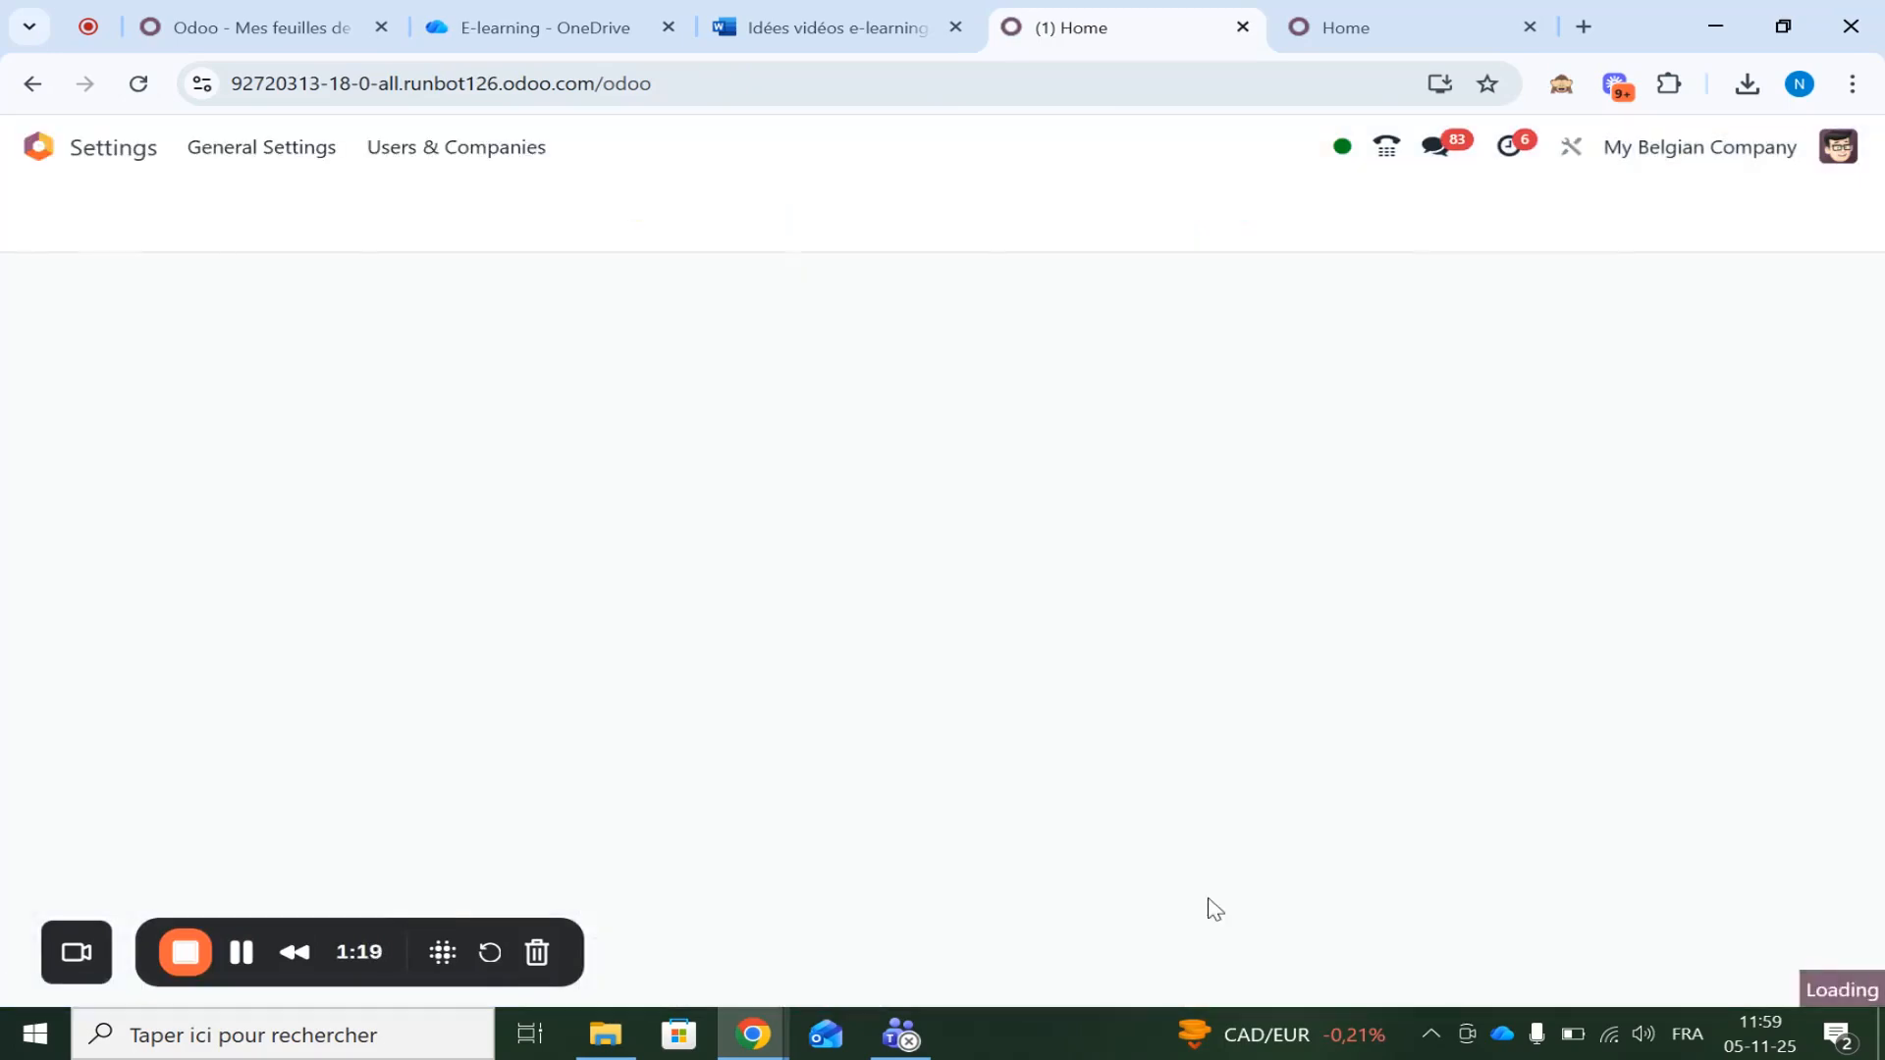
type("pepp")
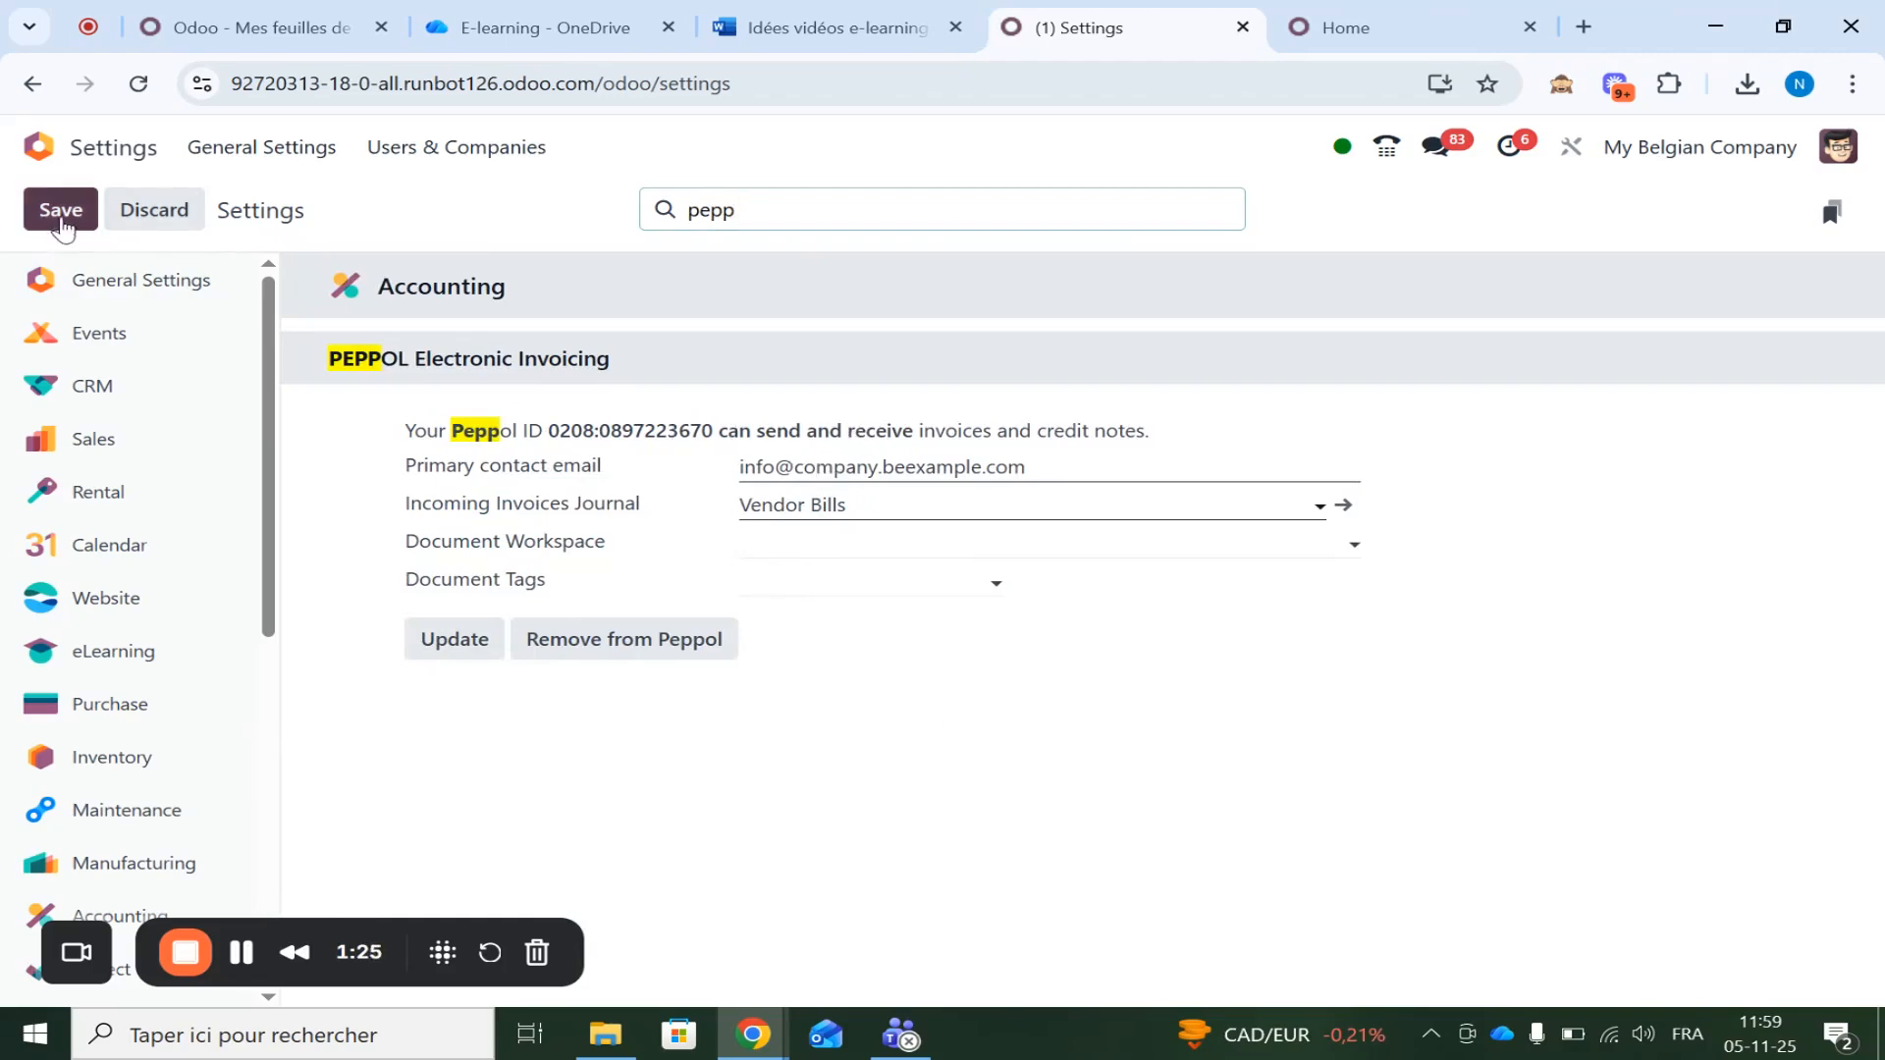
left_click(59, 209)
left_click(19, 148)
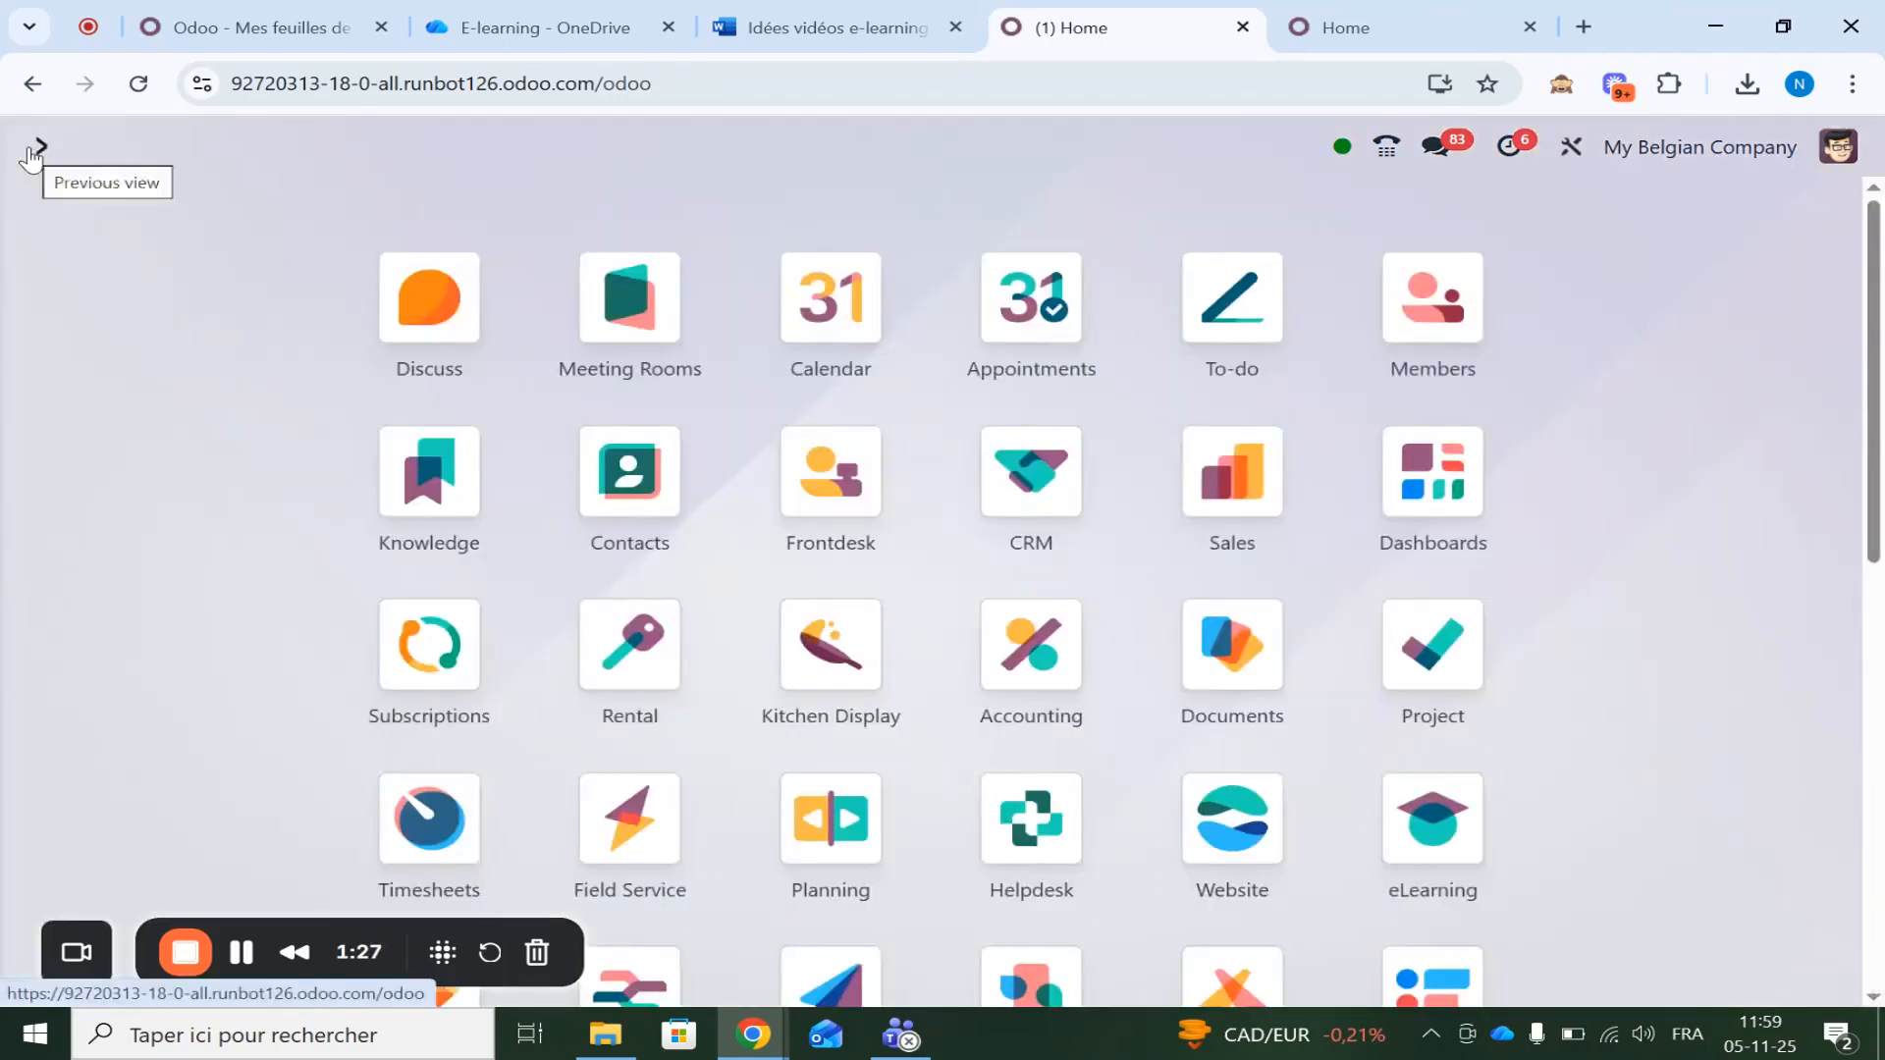
Open Contacts and group the contacts by country
type("cont")
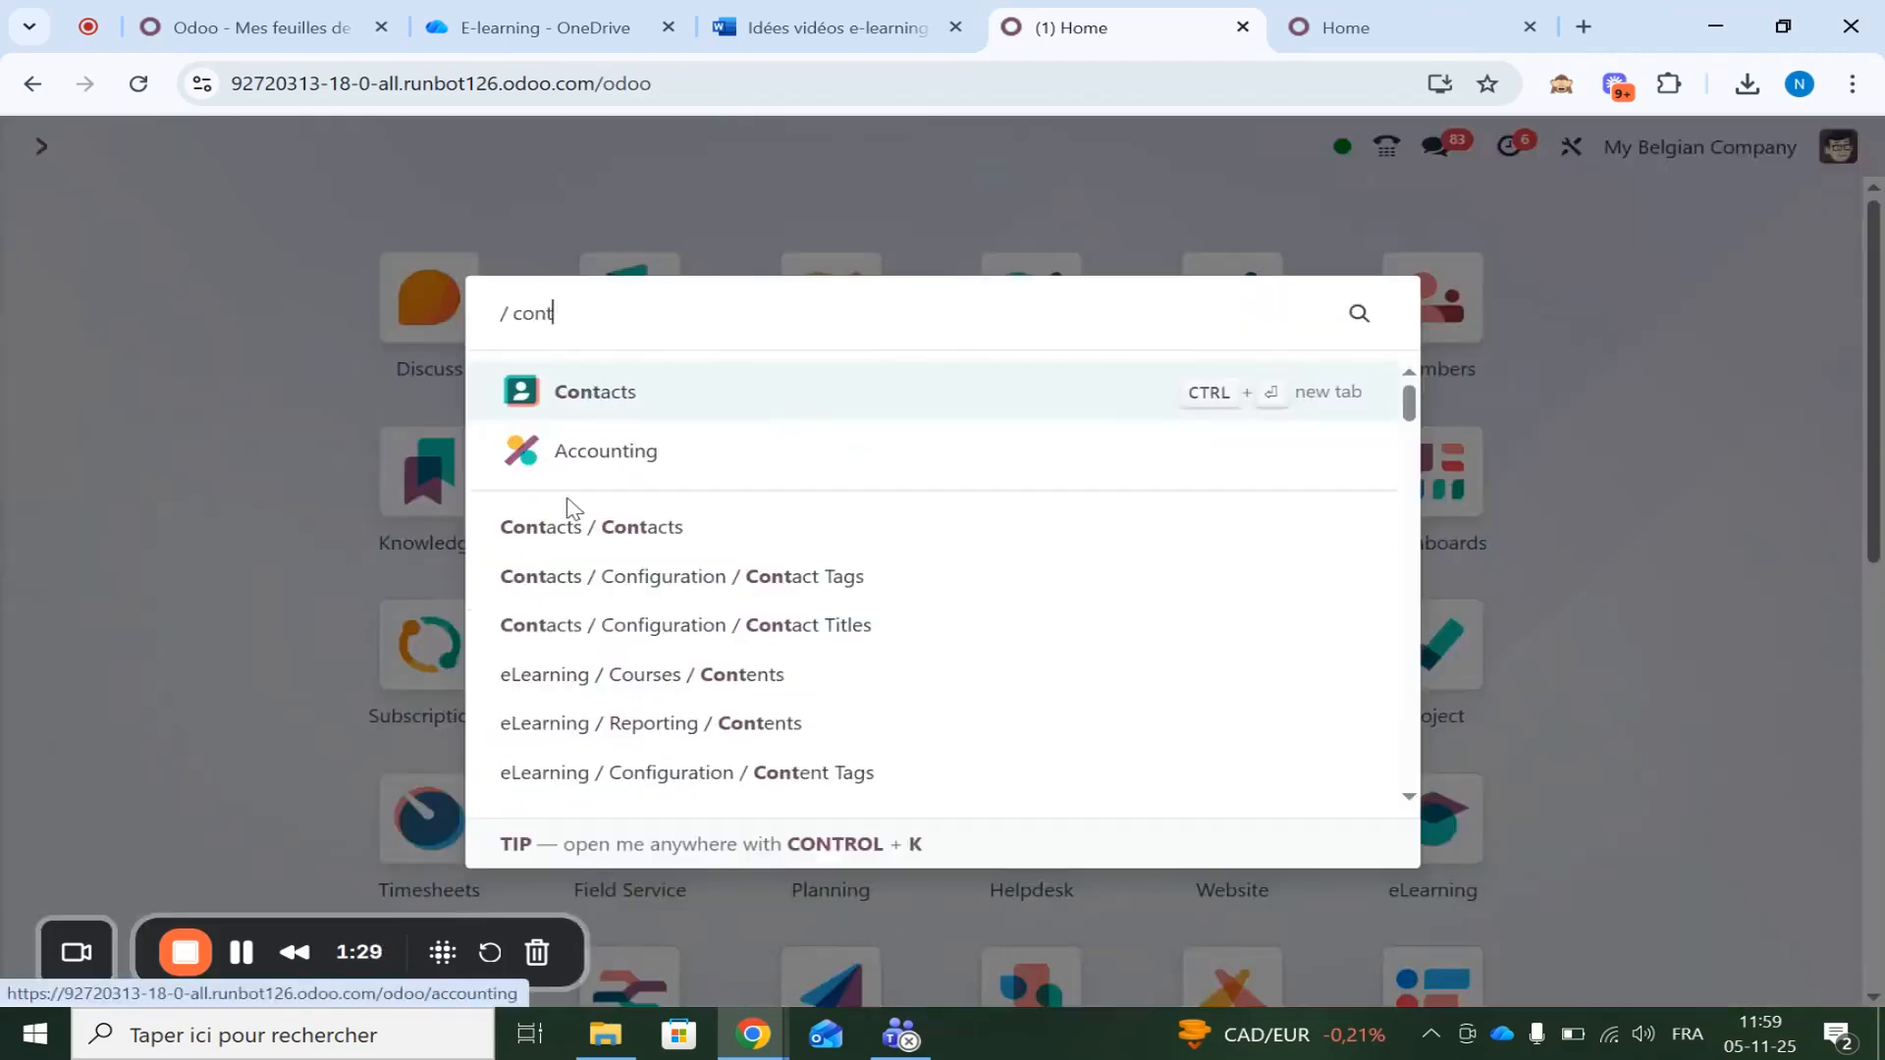
key("Return")
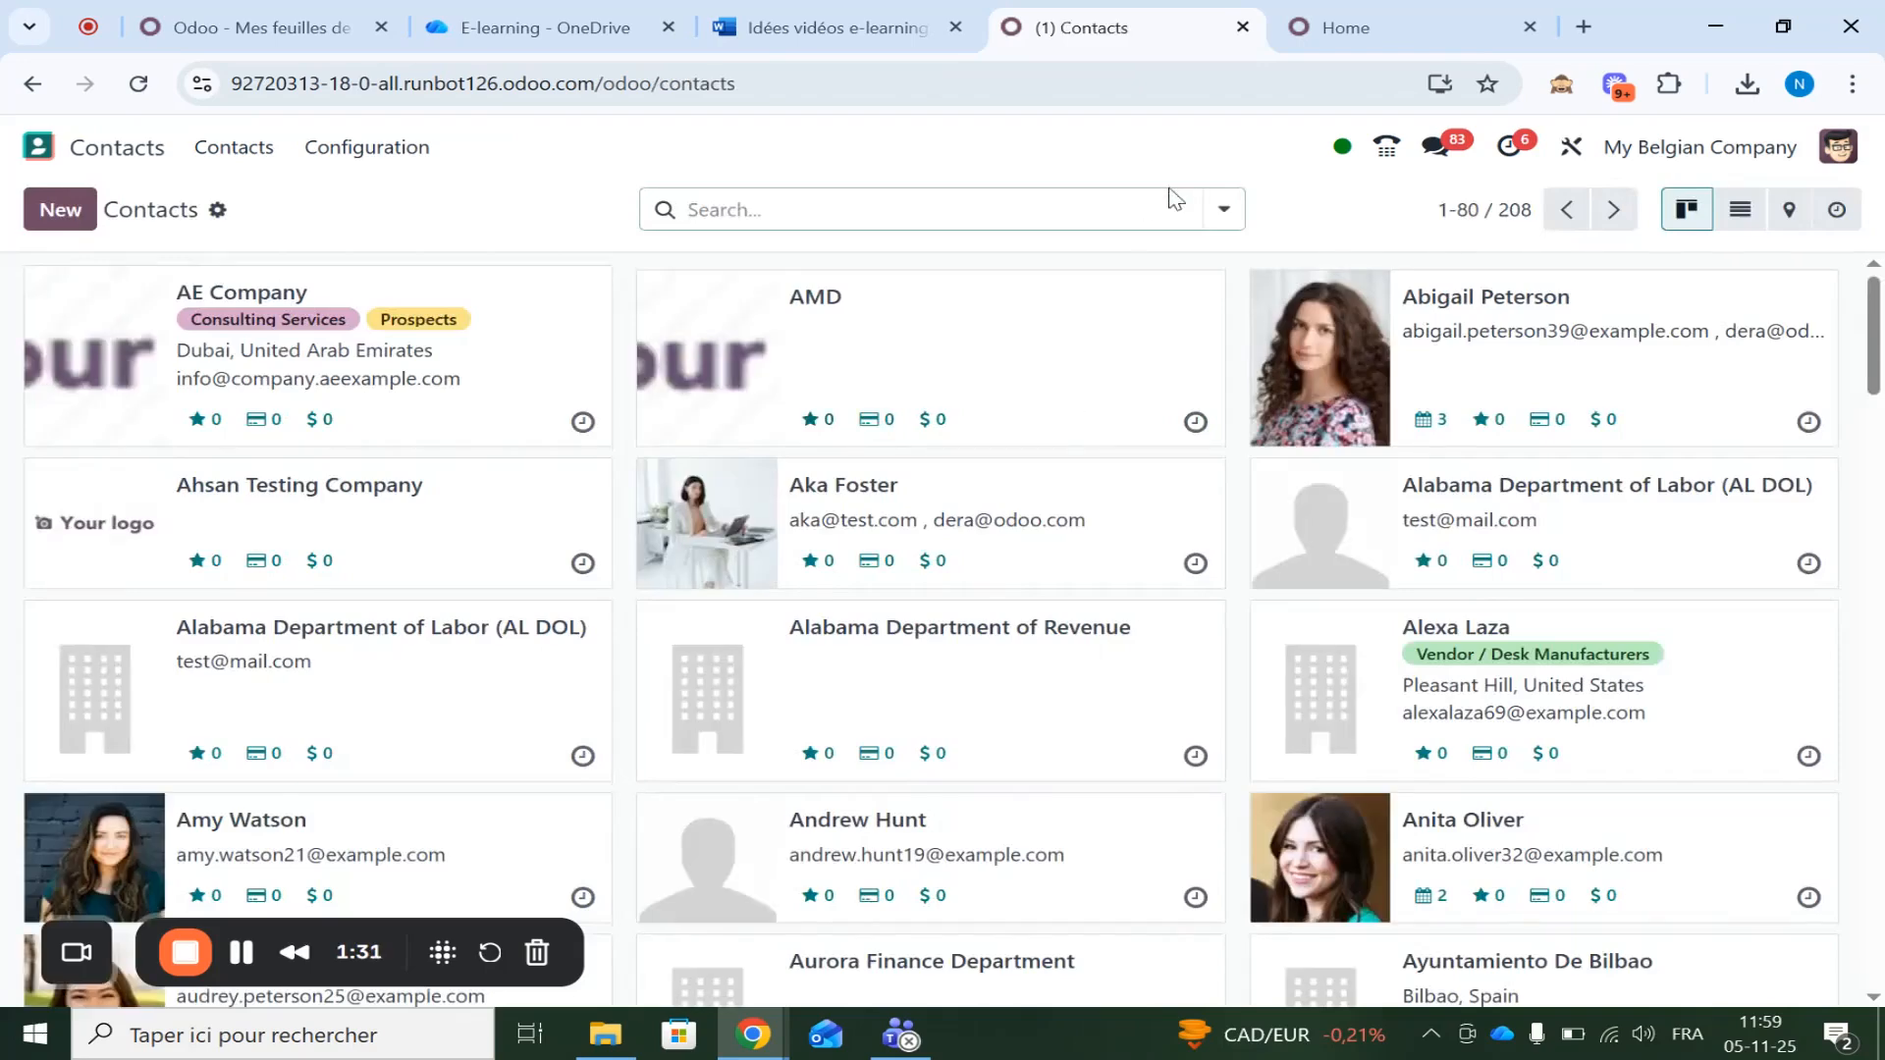
left_click(1224, 214)
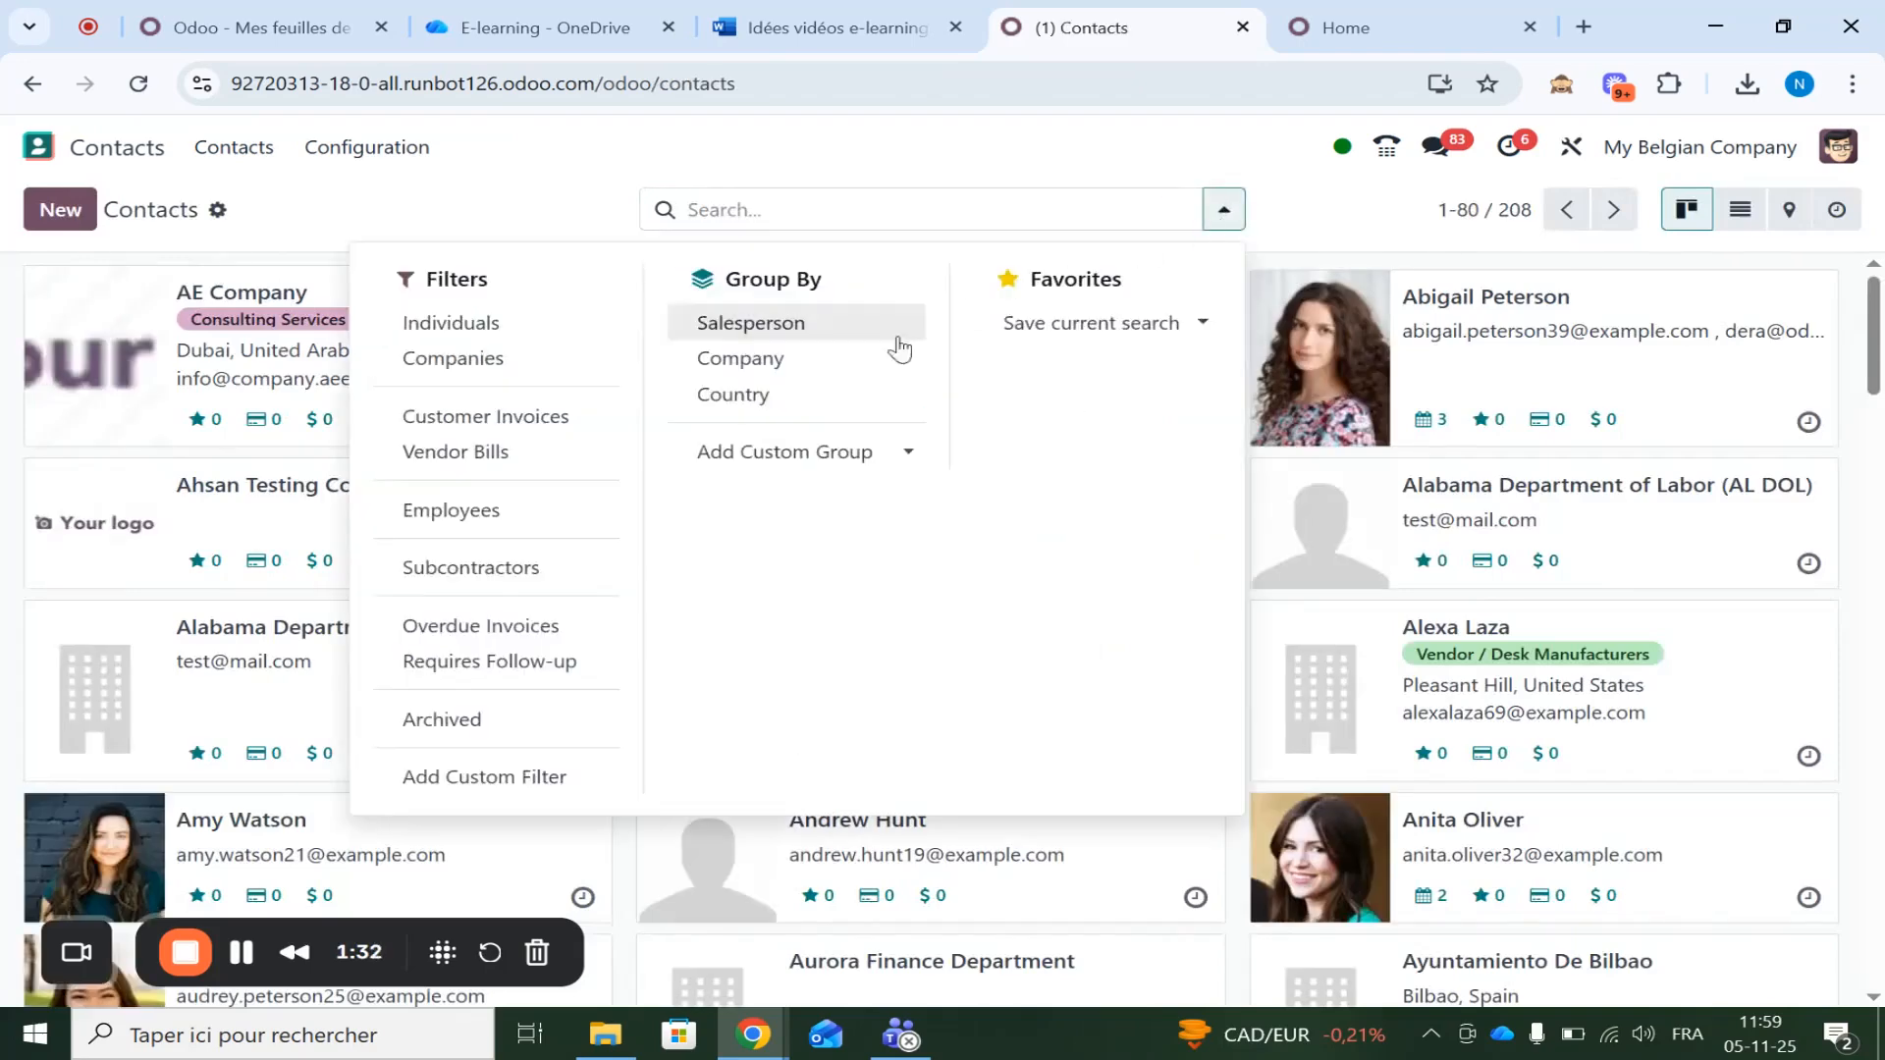
left_click(783, 402)
left_click(547, 230)
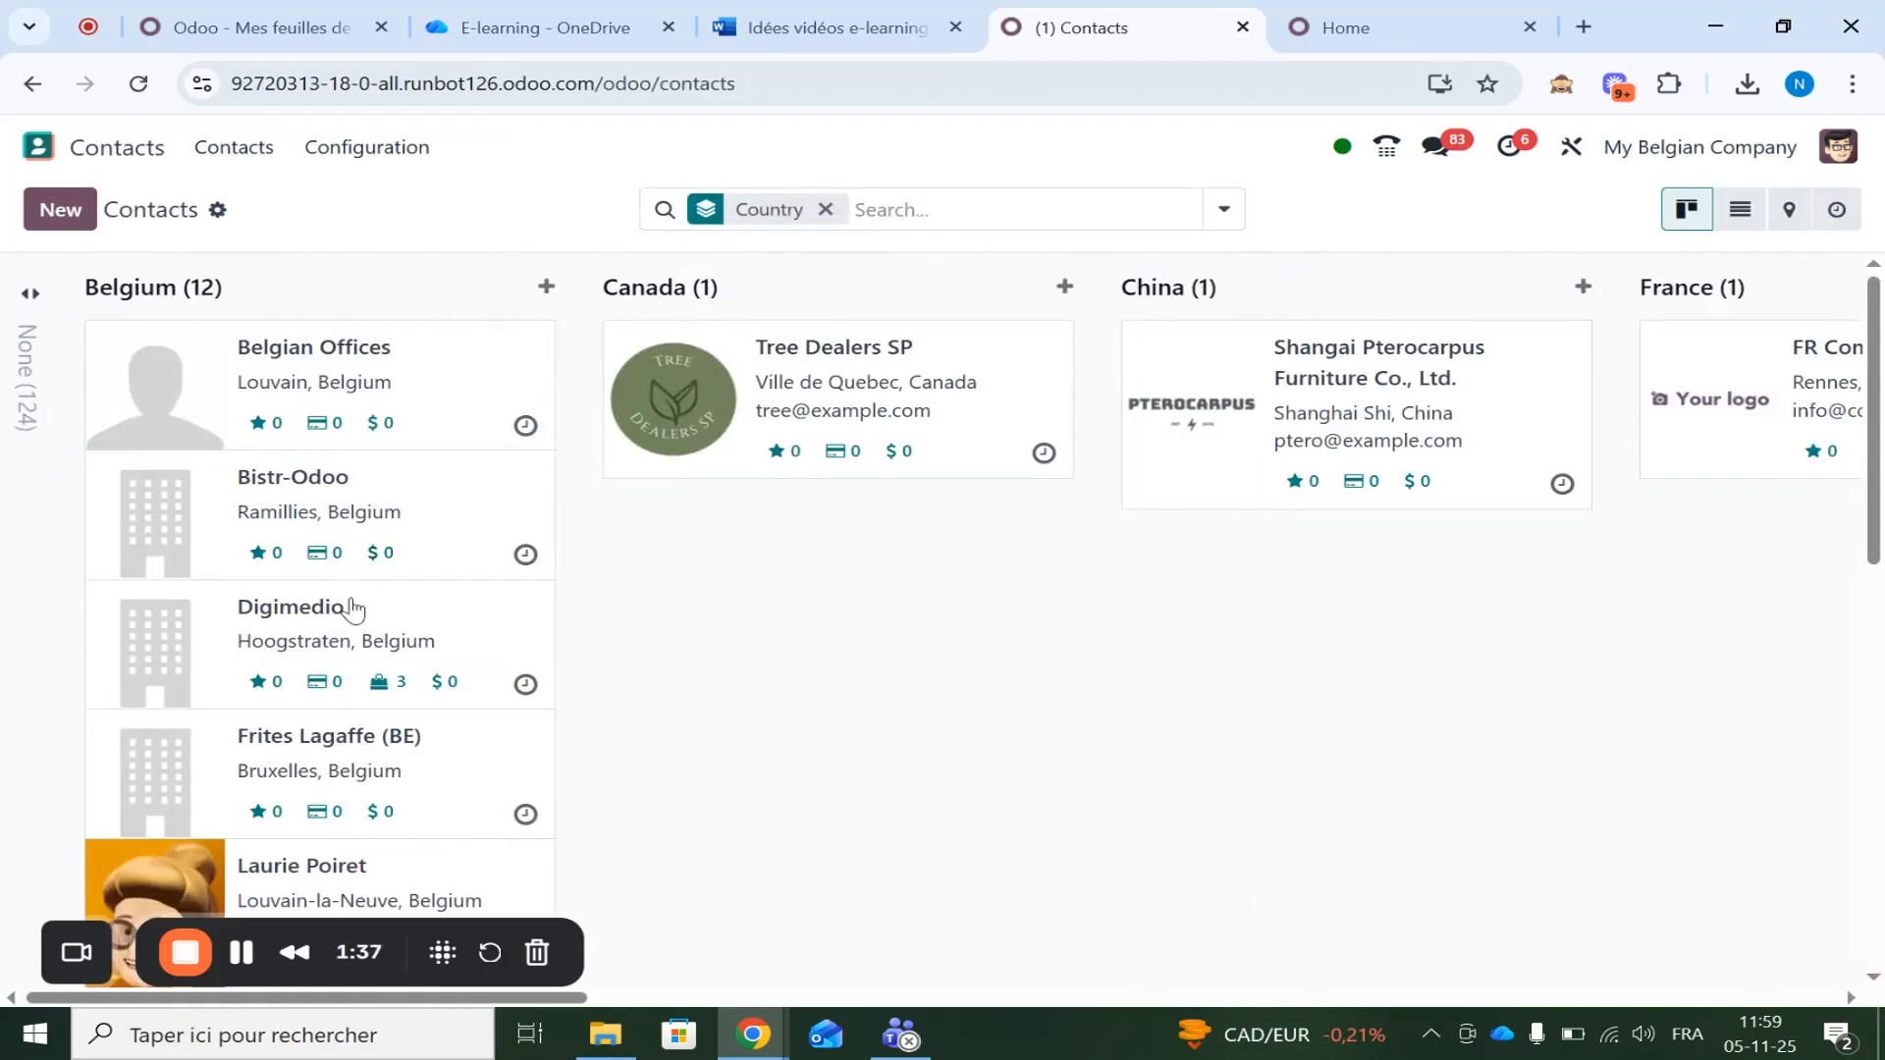
scroll(353, 604, "down", 2)
Open Digimedio's contact and check the Valid Peppol verification status on its Accounting tab
left_click(365, 436)
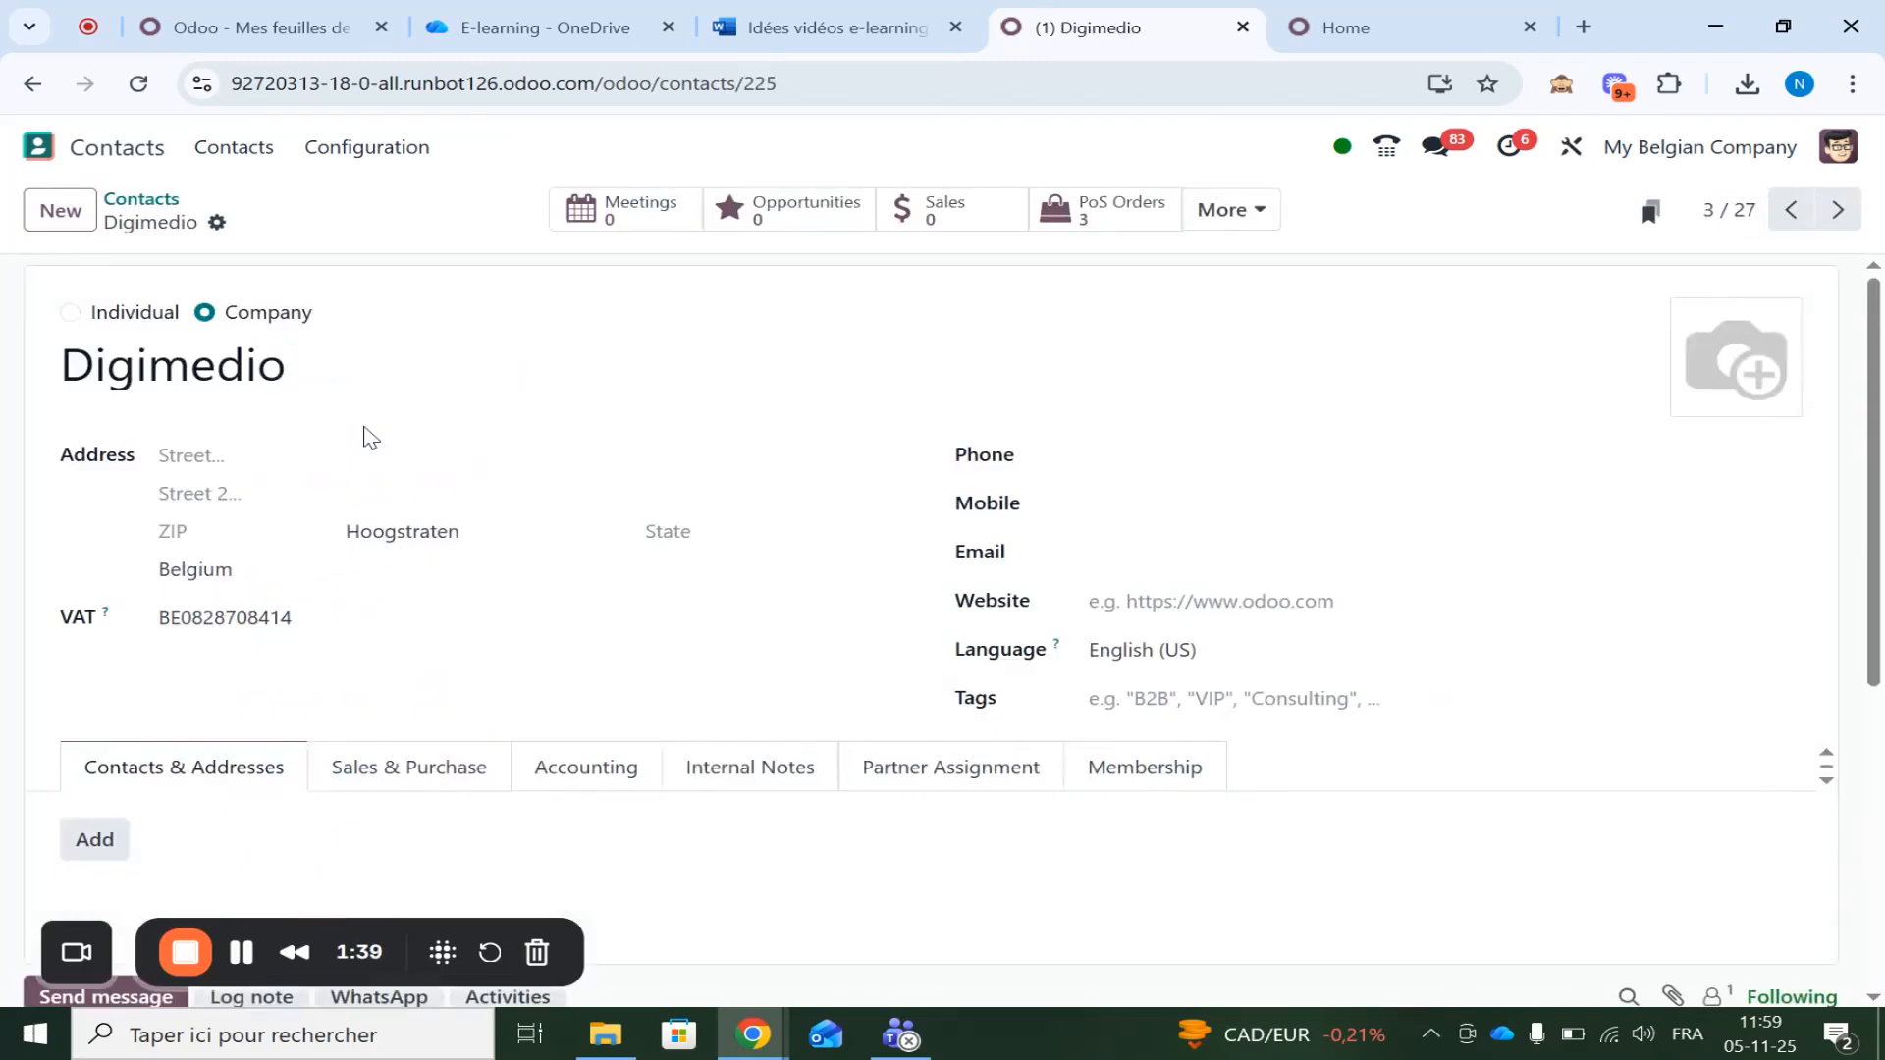
scroll(619, 611, "down", 1)
left_click(617, 613)
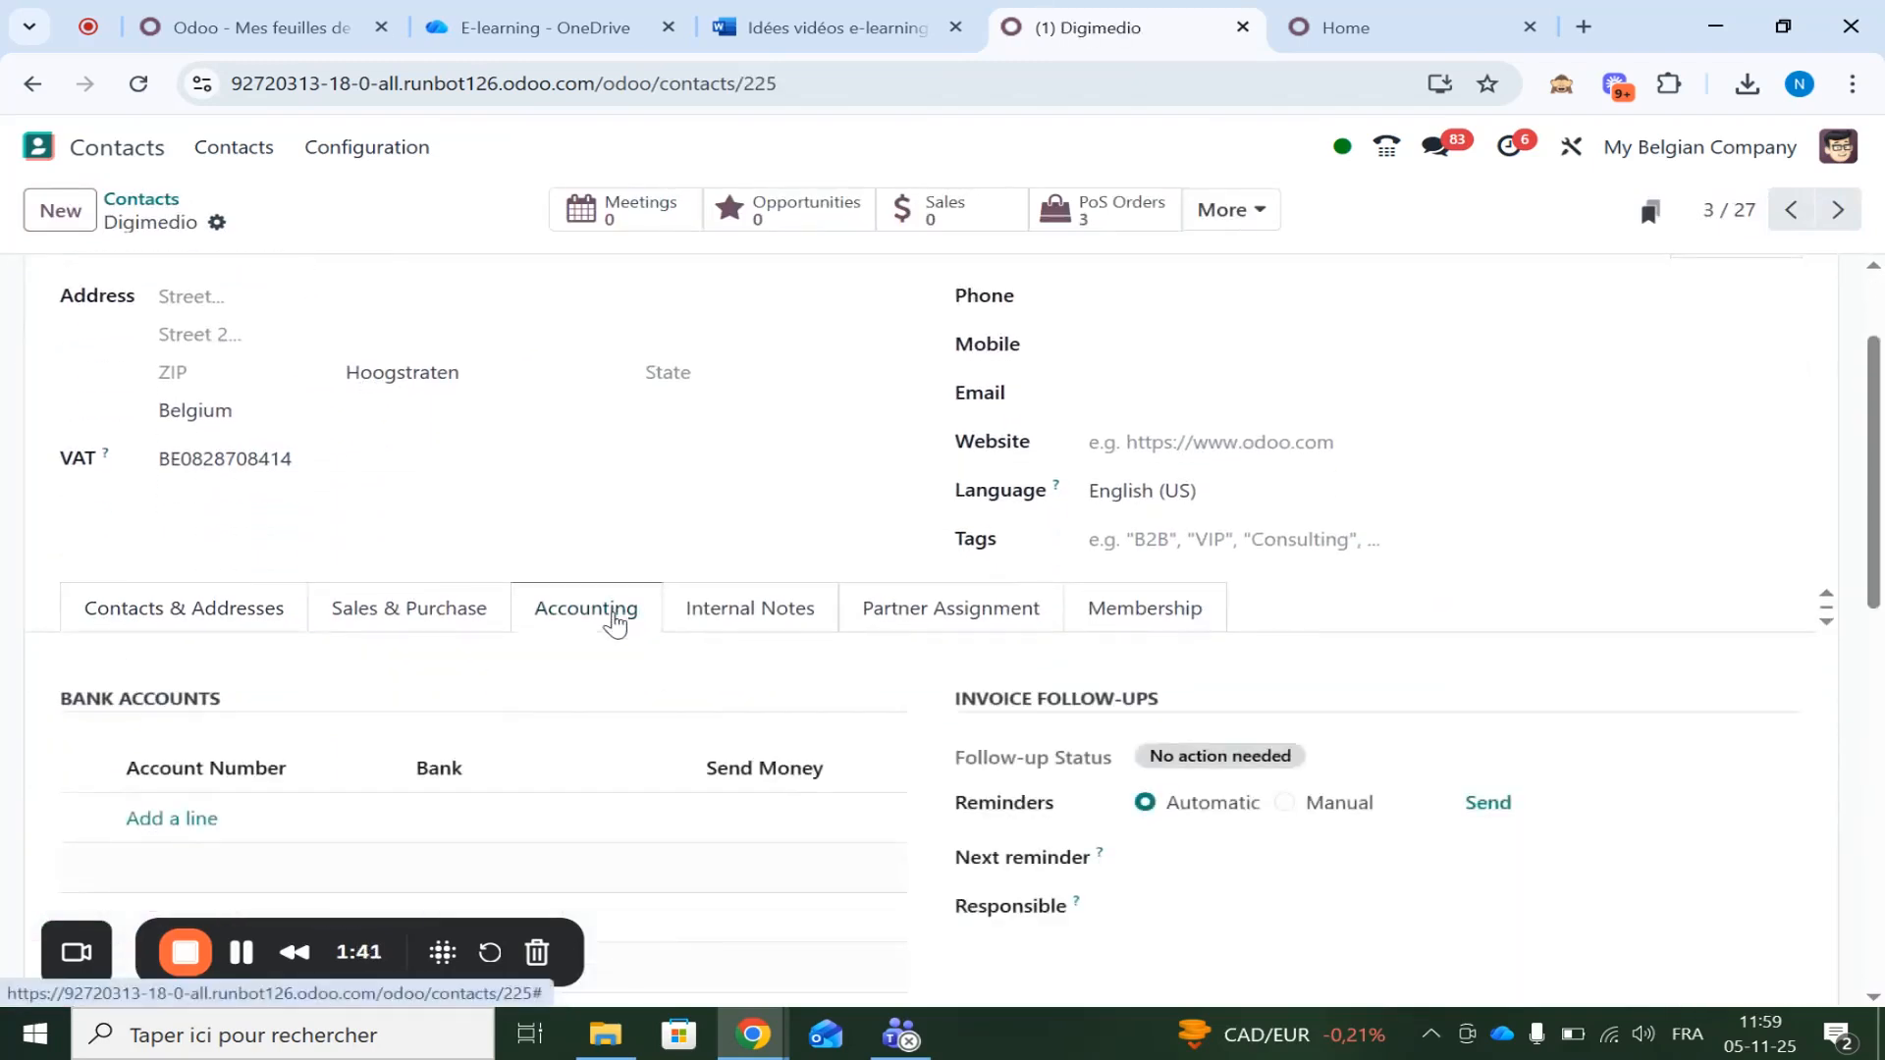
scroll(295, 452, "up", 1)
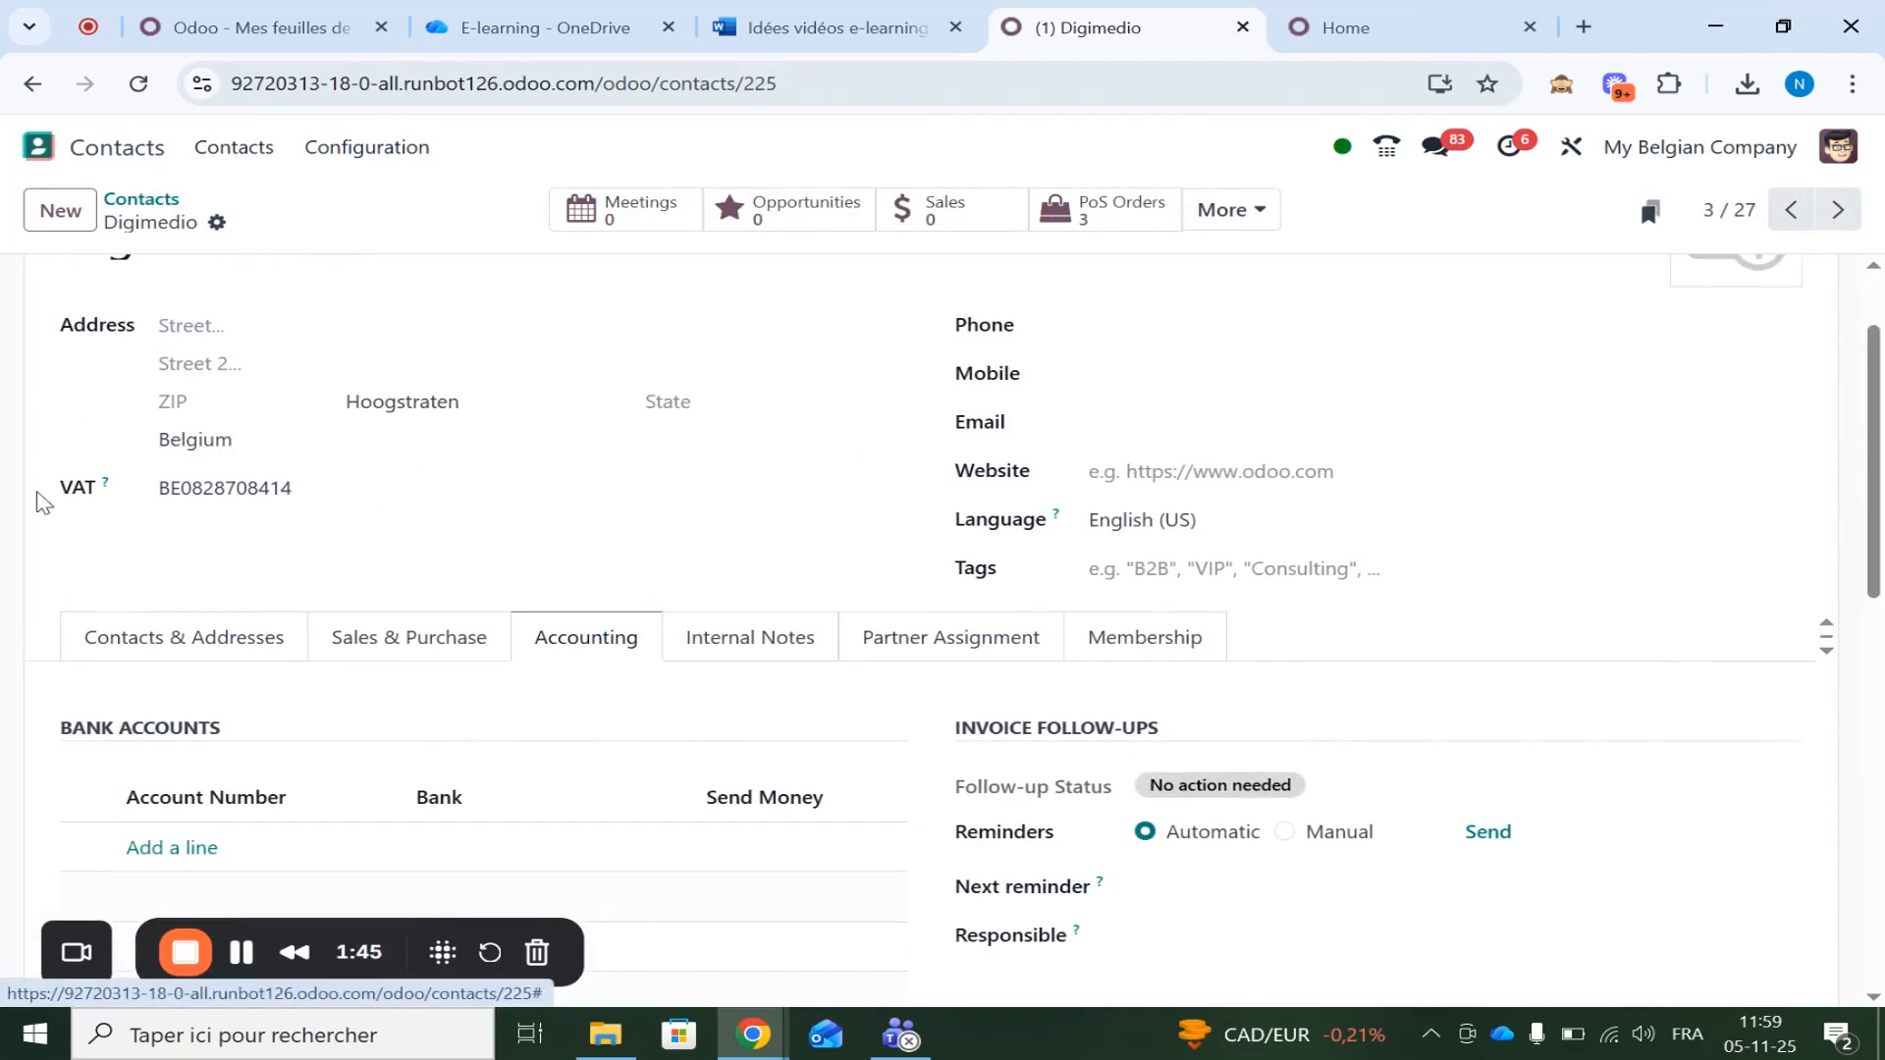
scroll(260, 518, "down", 6)
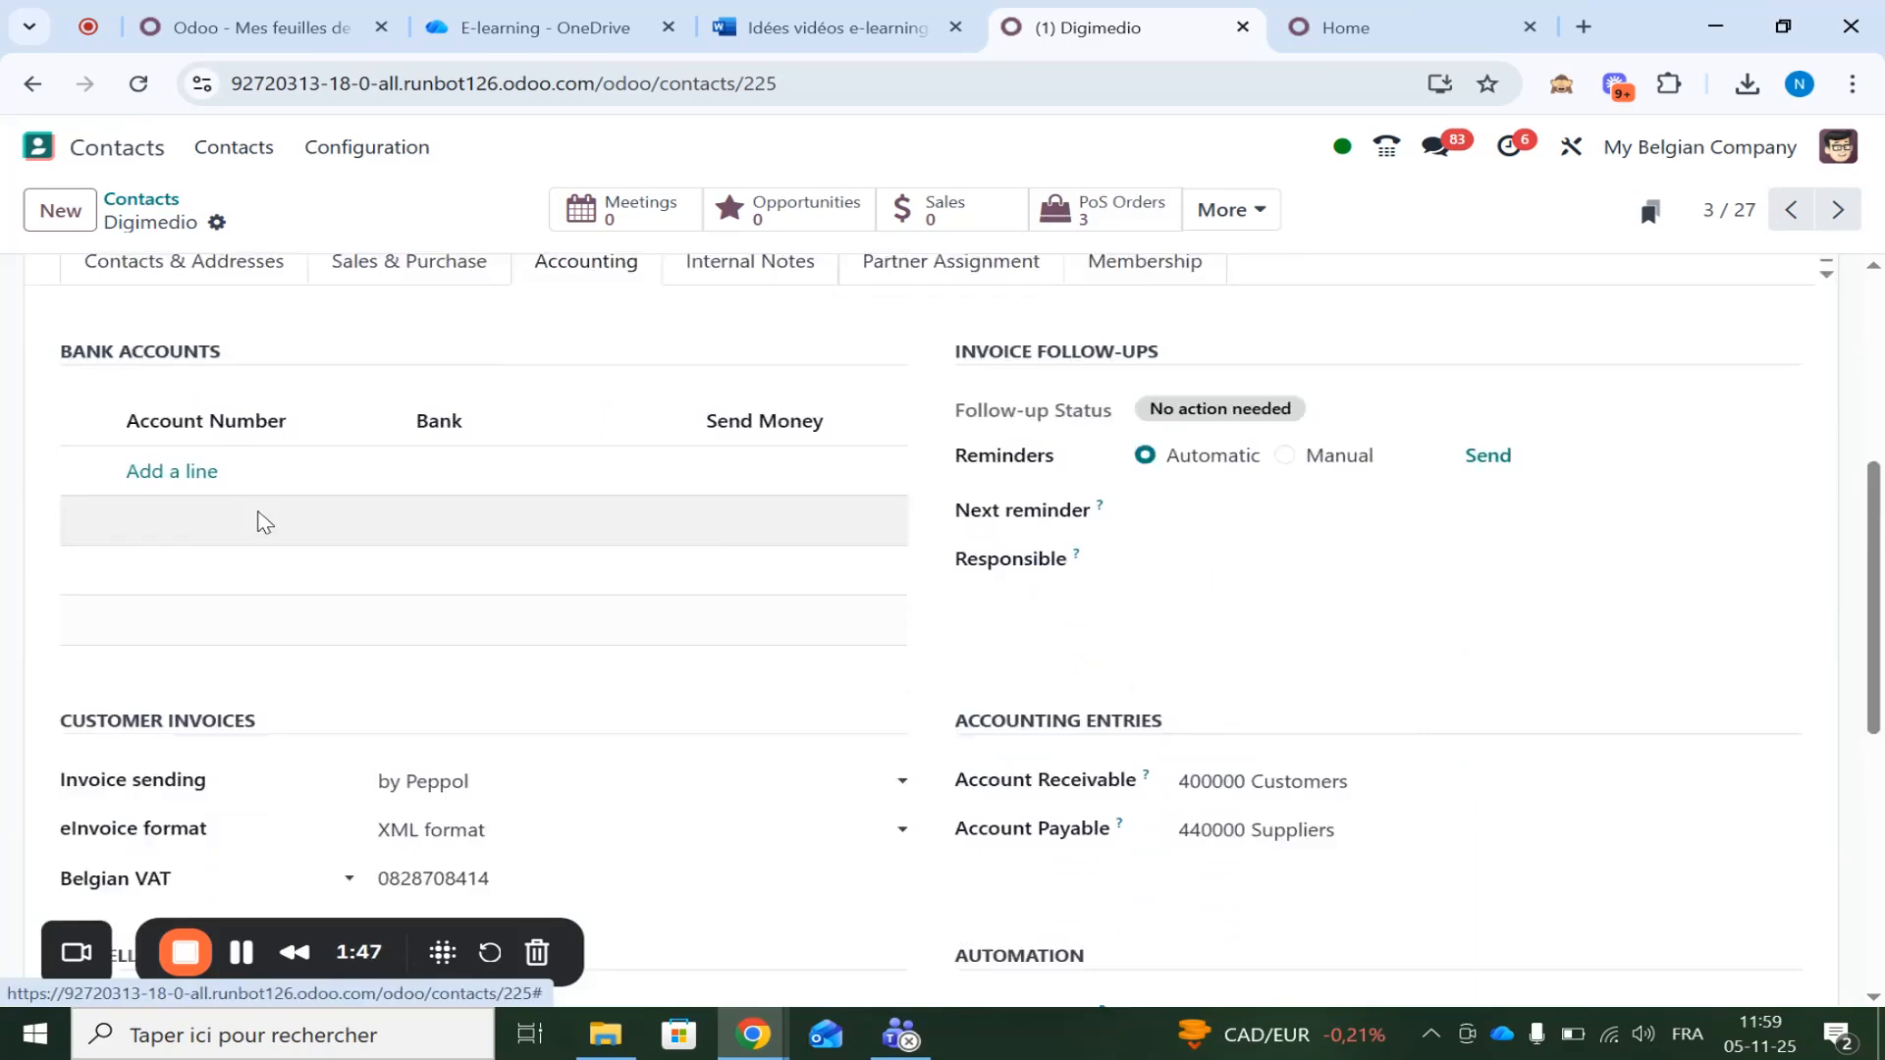
scroll(260, 520, "up", 3)
scroll(261, 520, "down", 1)
scroll(260, 522, "up", 1)
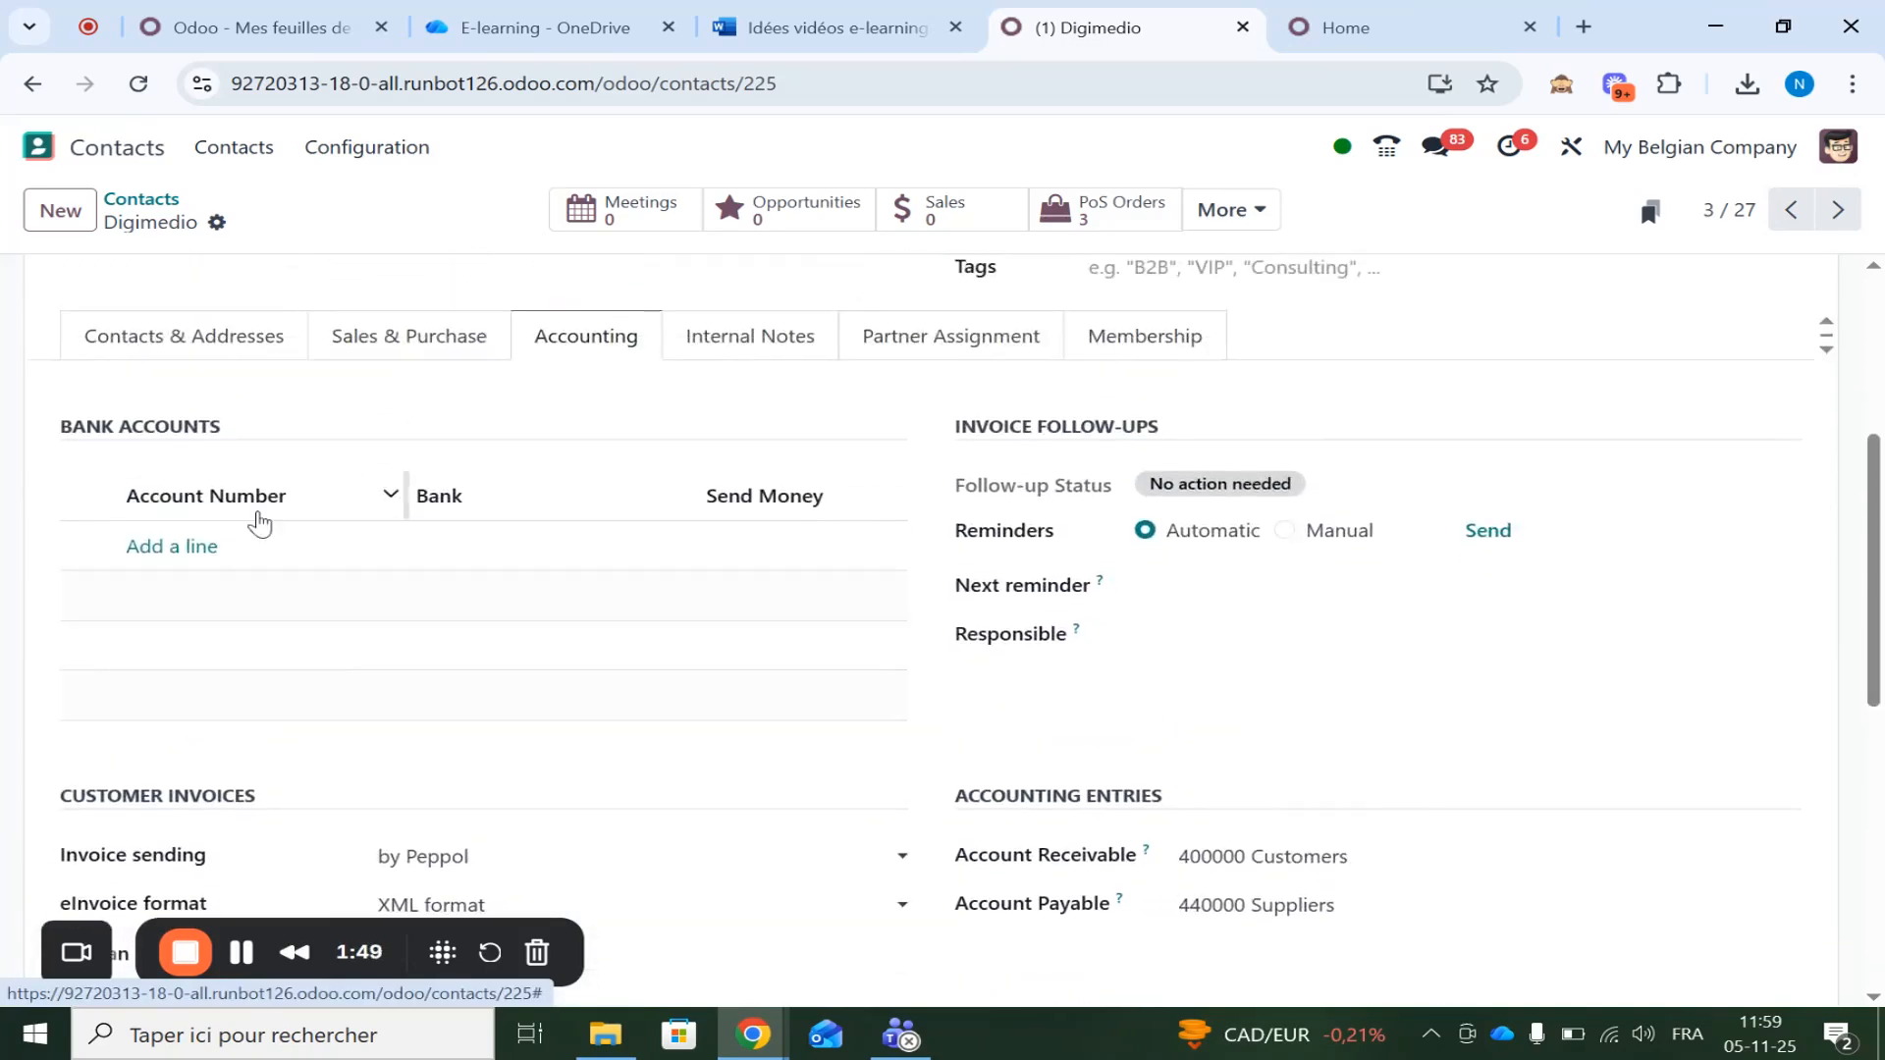
scroll(260, 523, "down", 1)
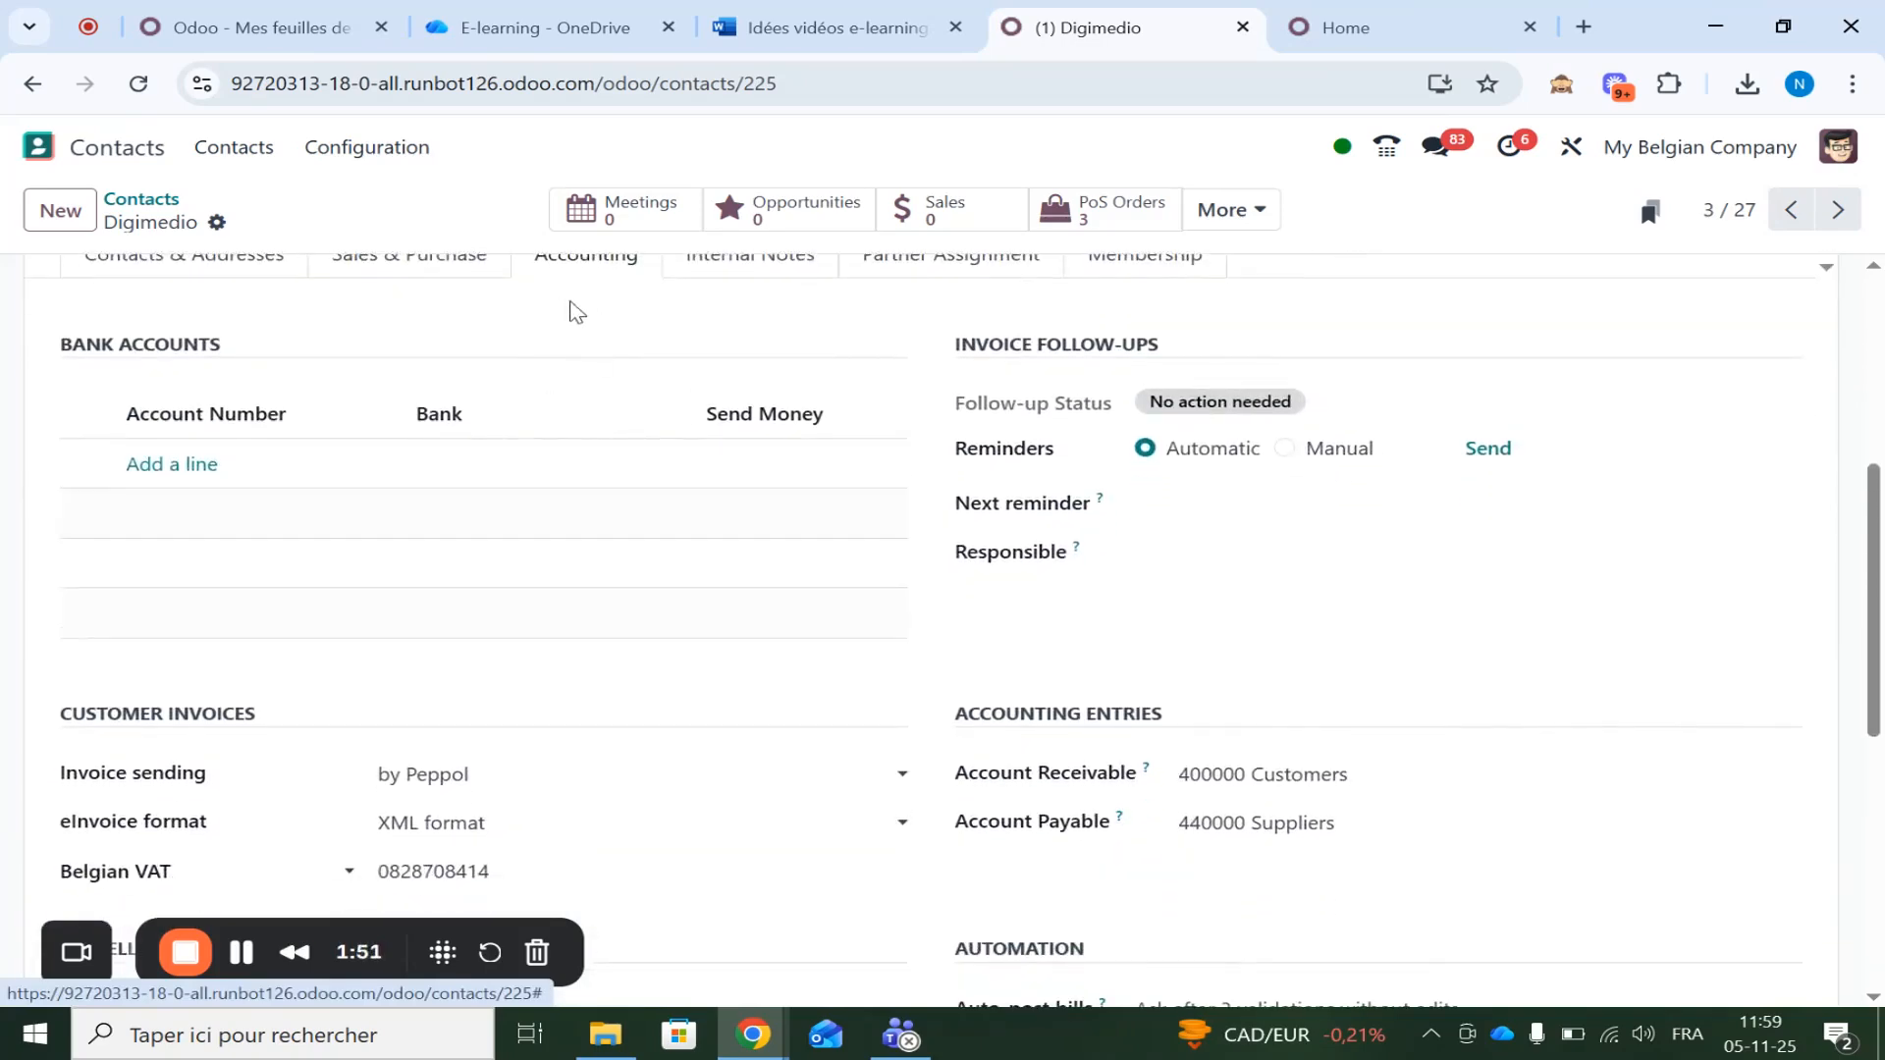
scroll(570, 314, "down", 2)
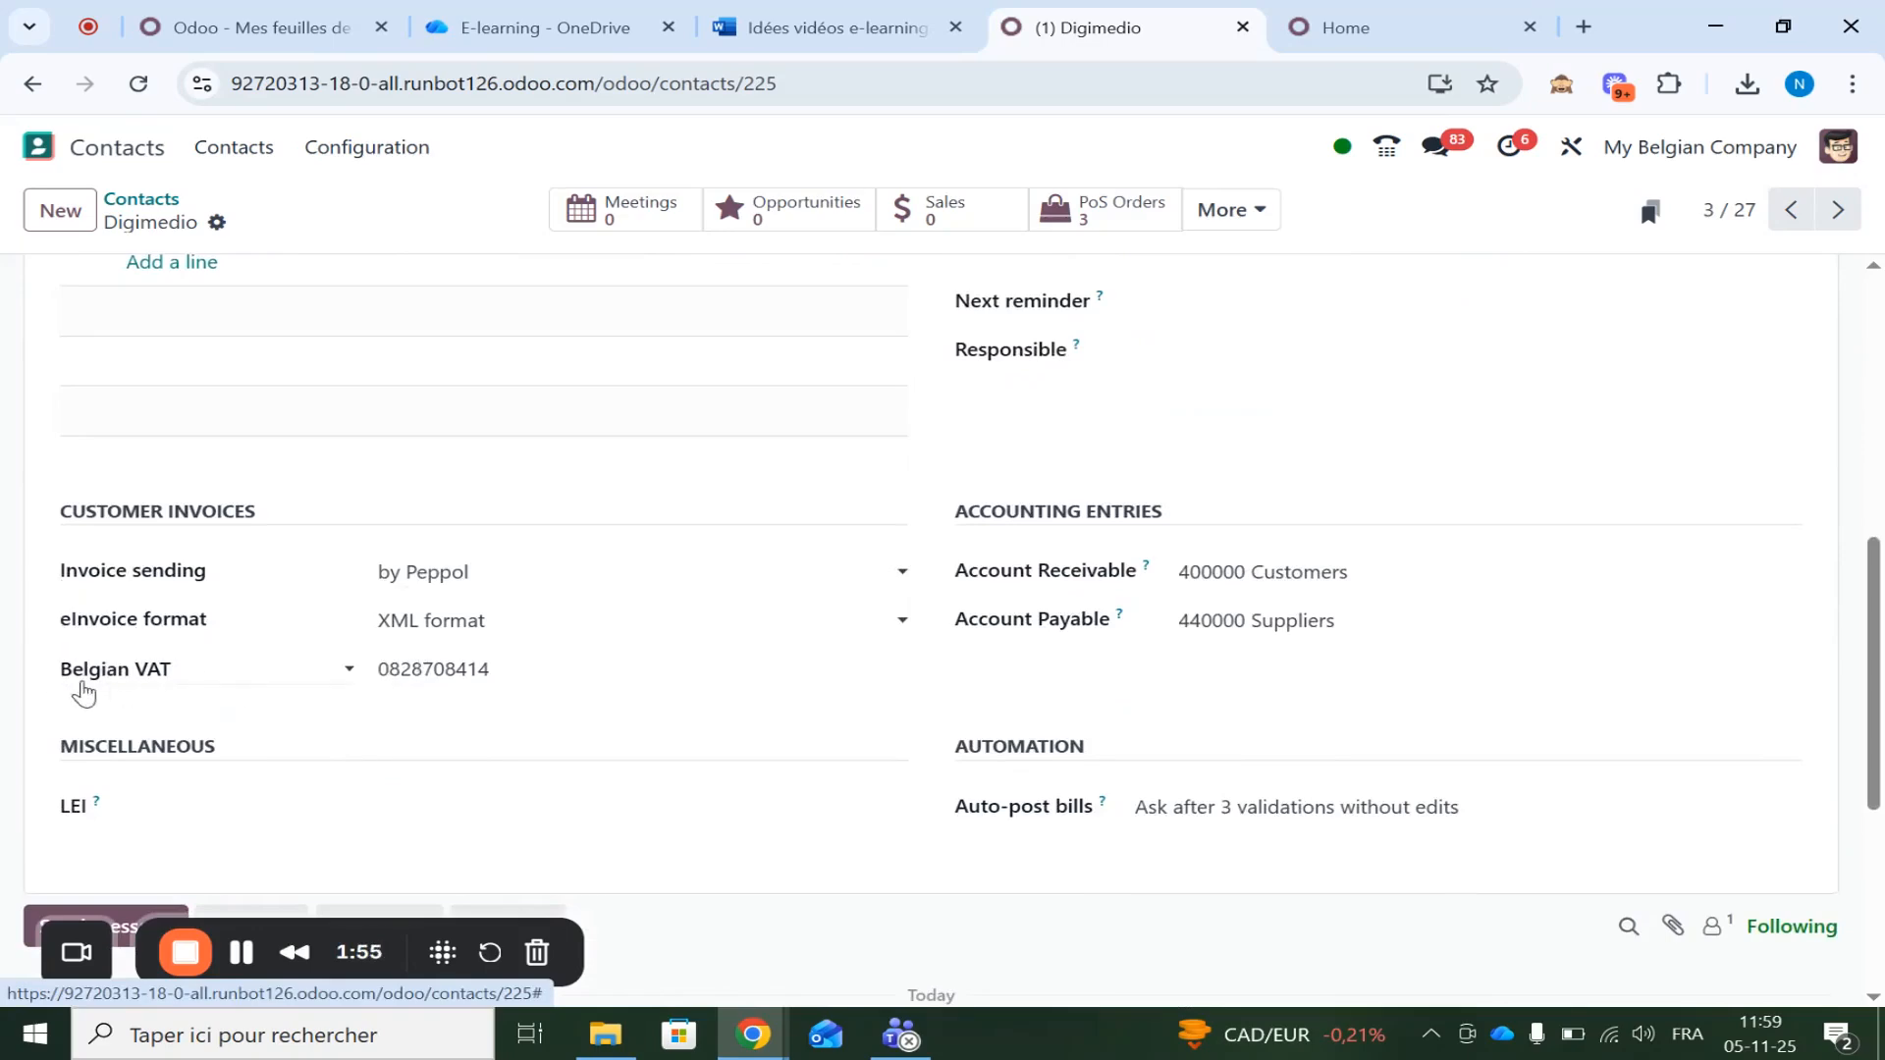
scroll(285, 639, "down", 5)
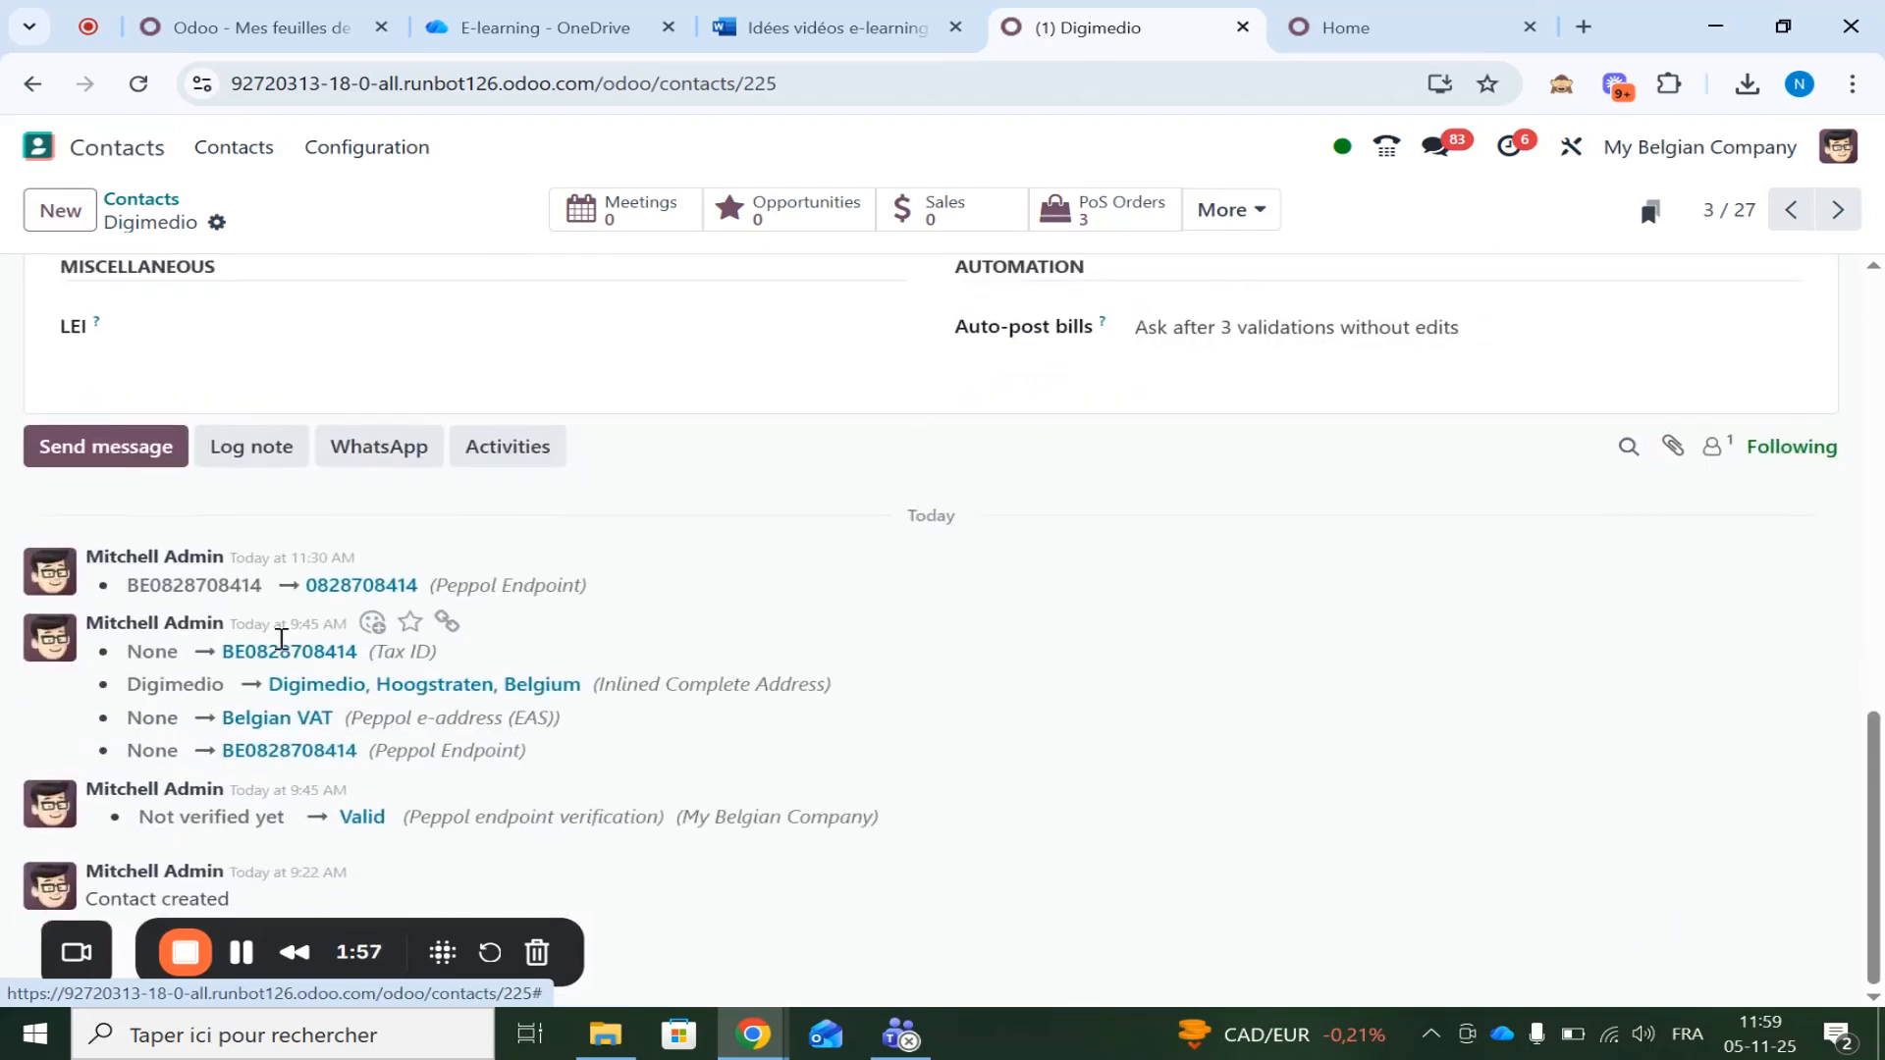
double_click(347, 823)
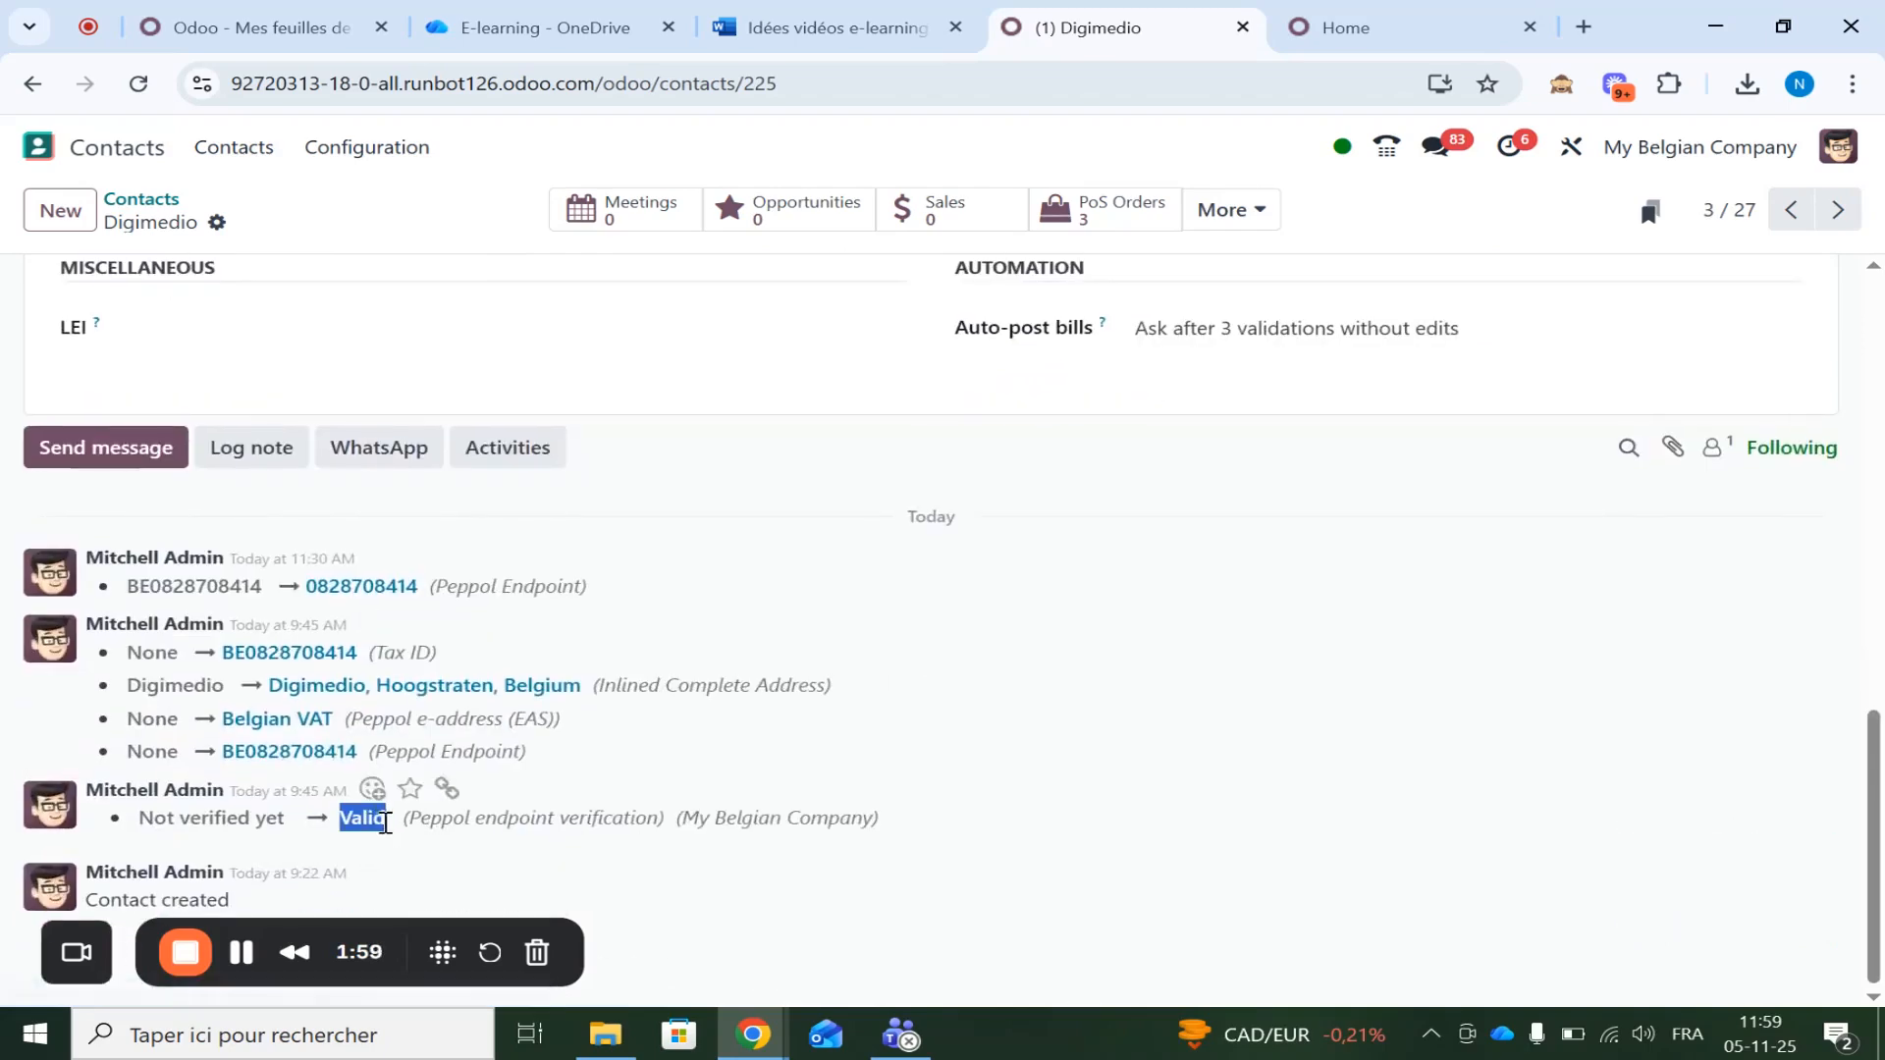
scroll(393, 832, "up", 4)
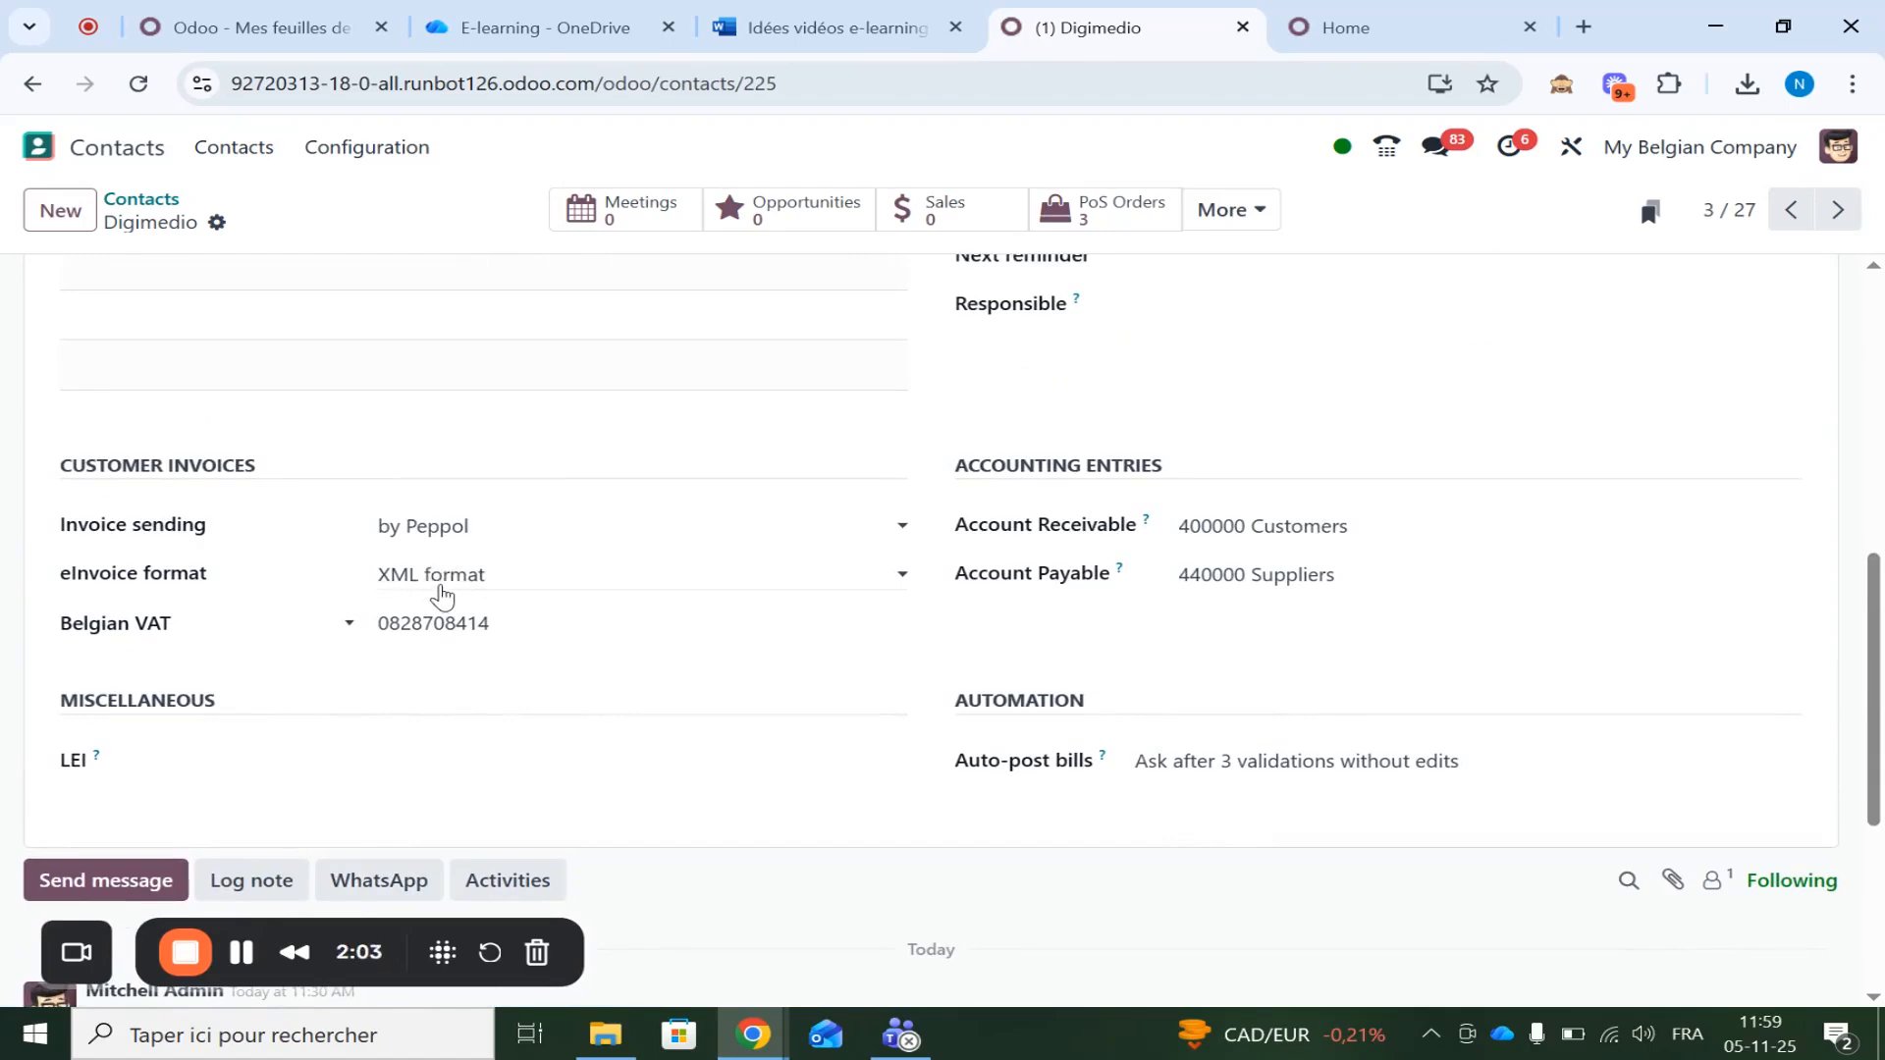
Keep XML as the e-invoice format and by Peppol as the sending method, then list Digimedio's invoices
left_click(442, 594)
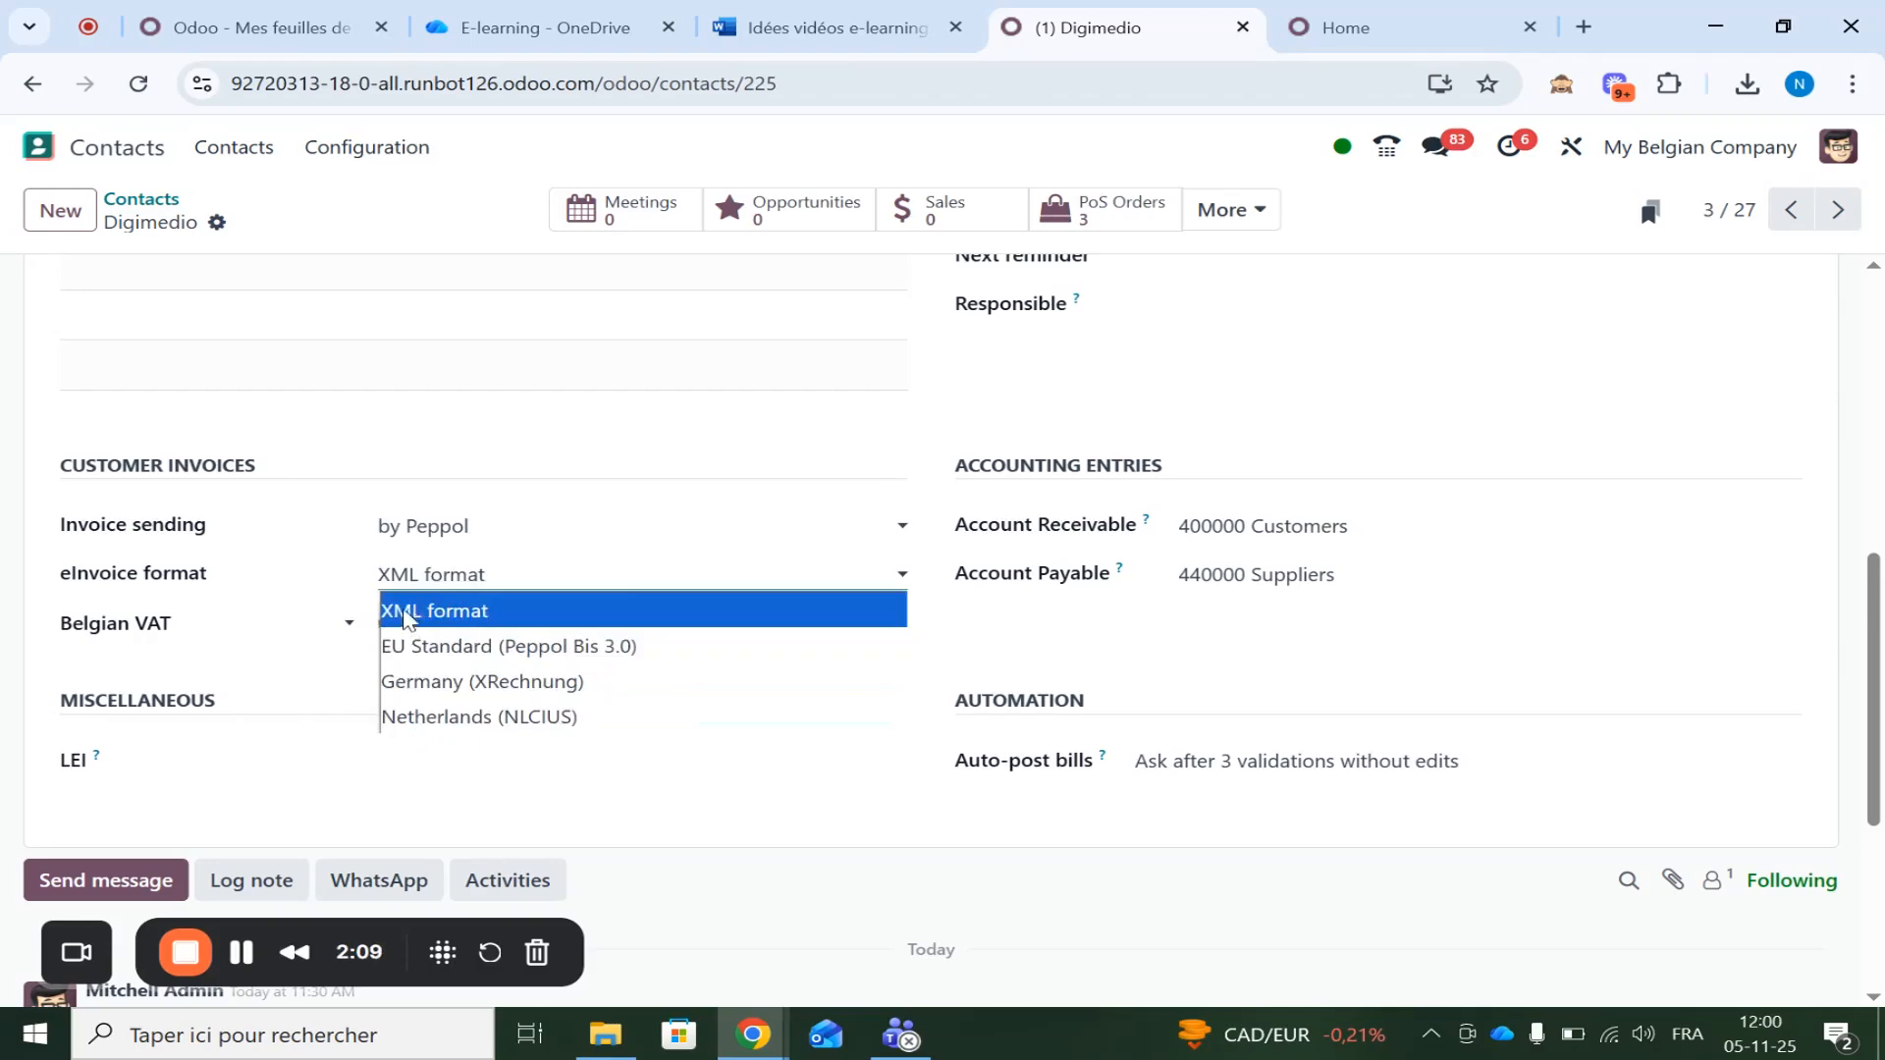
left_click(393, 600)
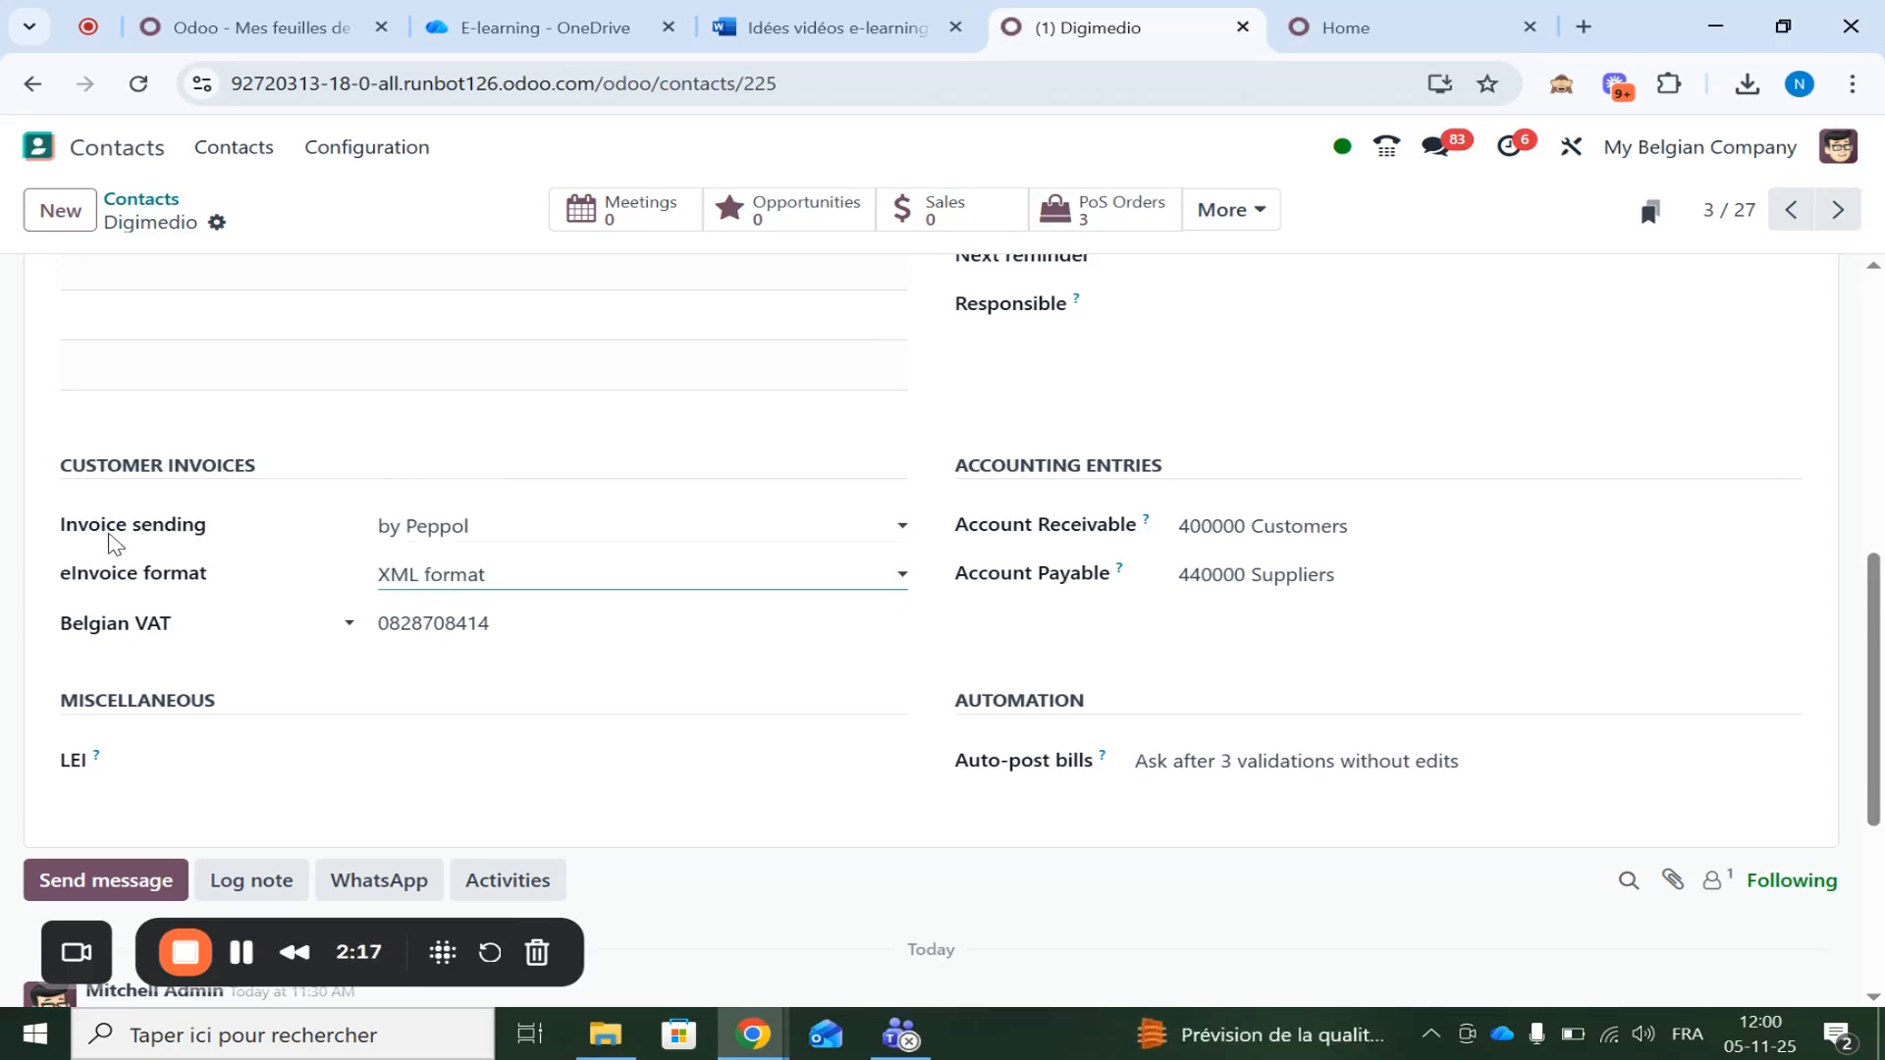
left_click(430, 548)
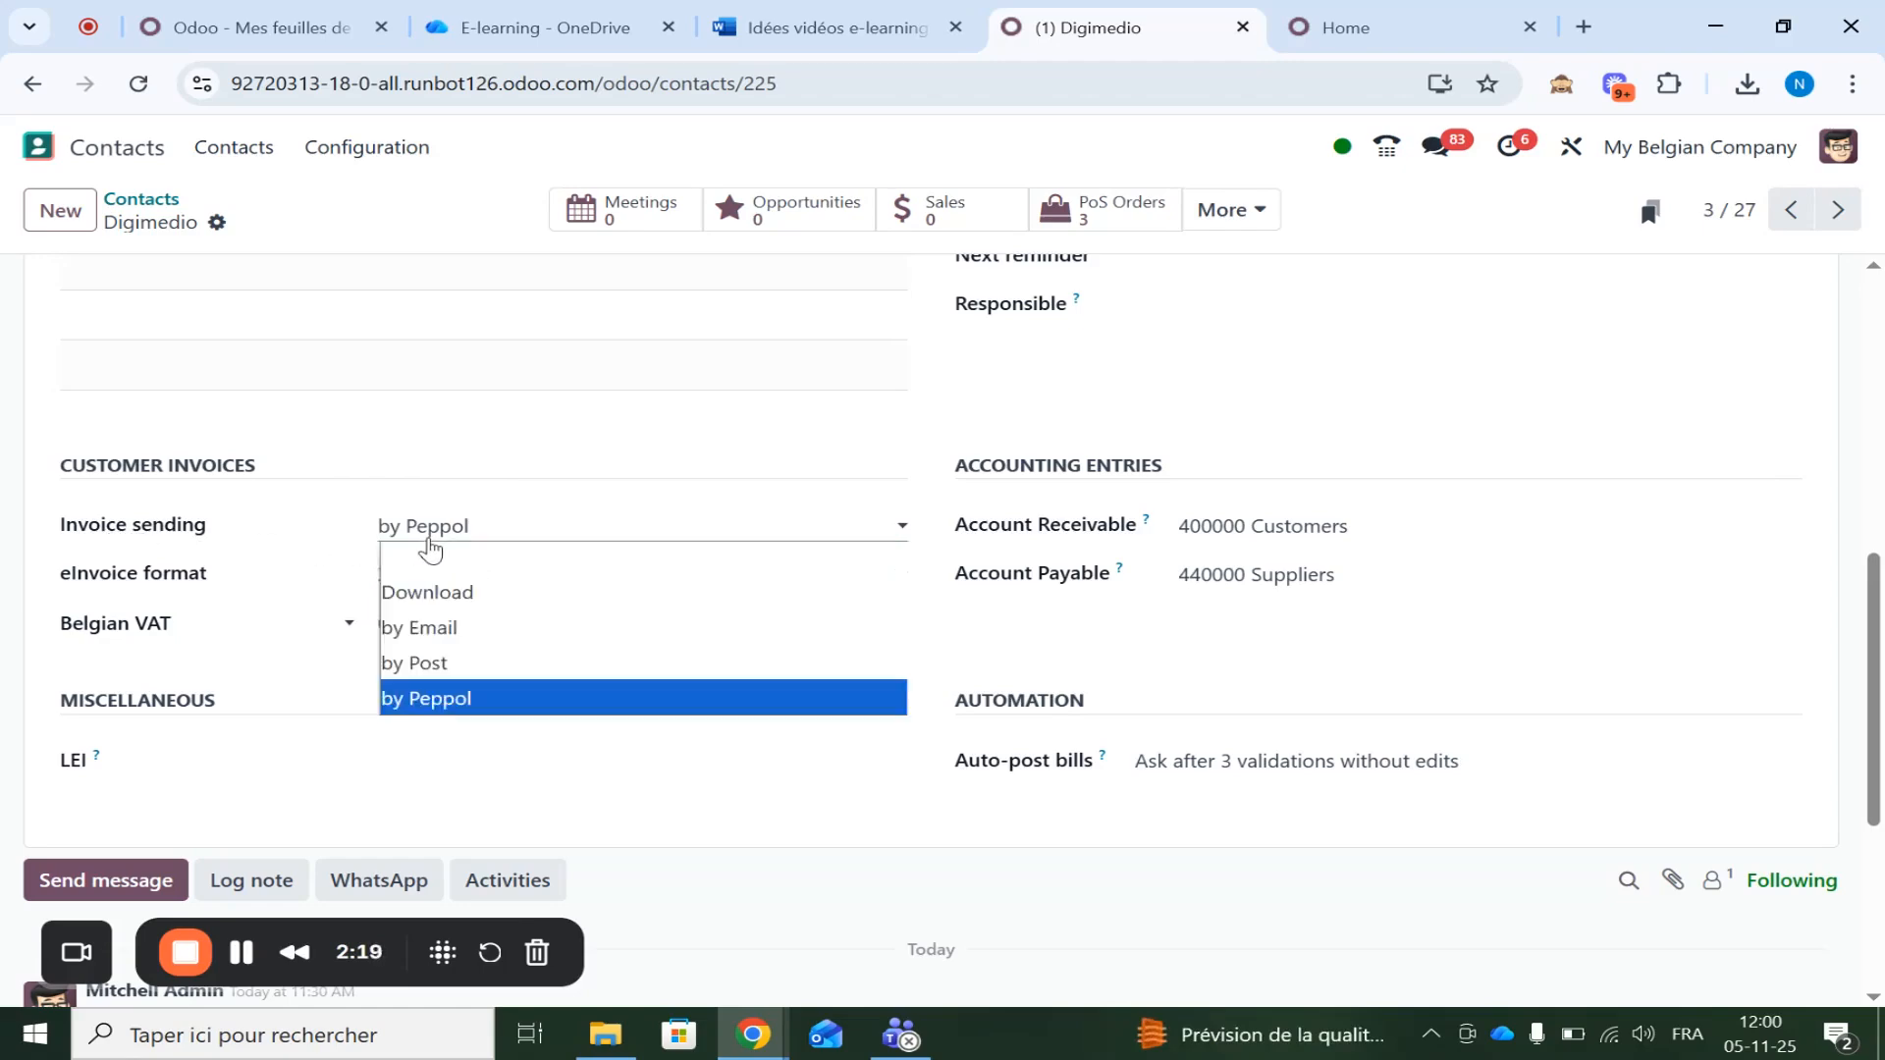
left_click(439, 706)
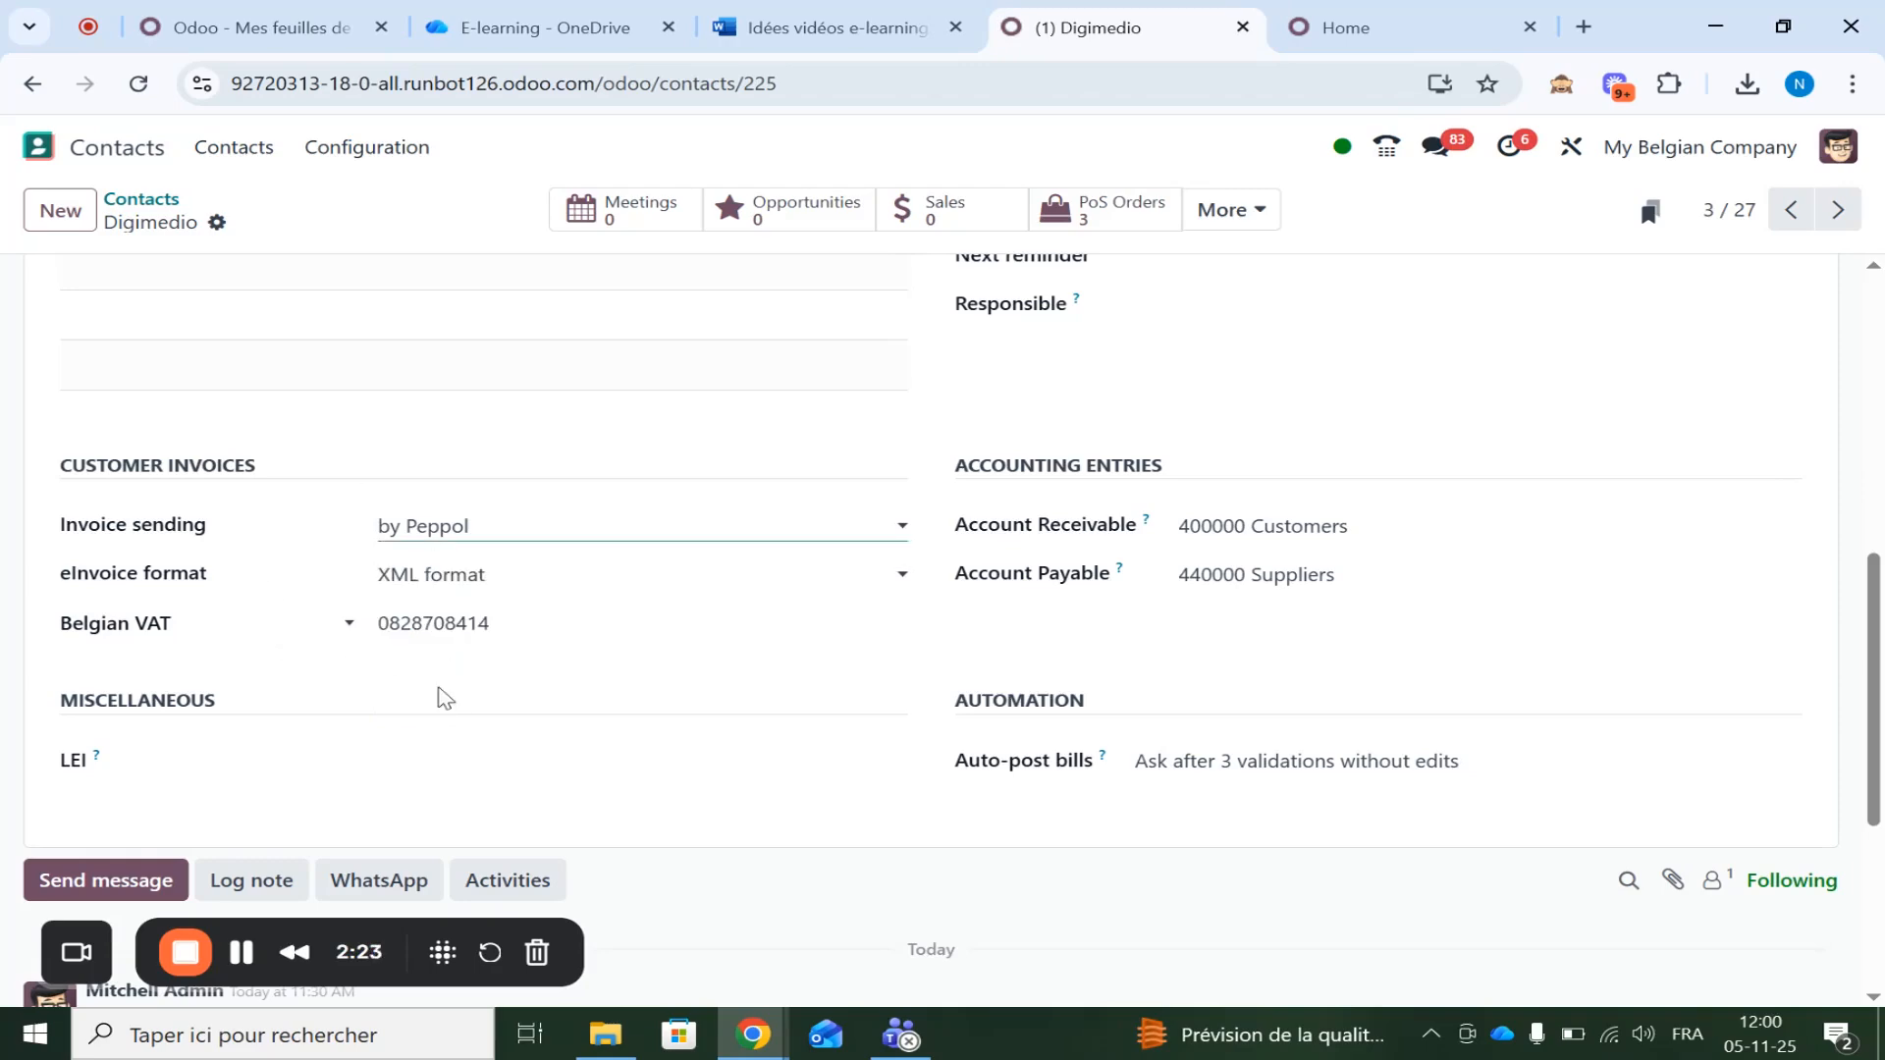
scroll(442, 692, "down", 4)
scroll(569, 478, "up", 3)
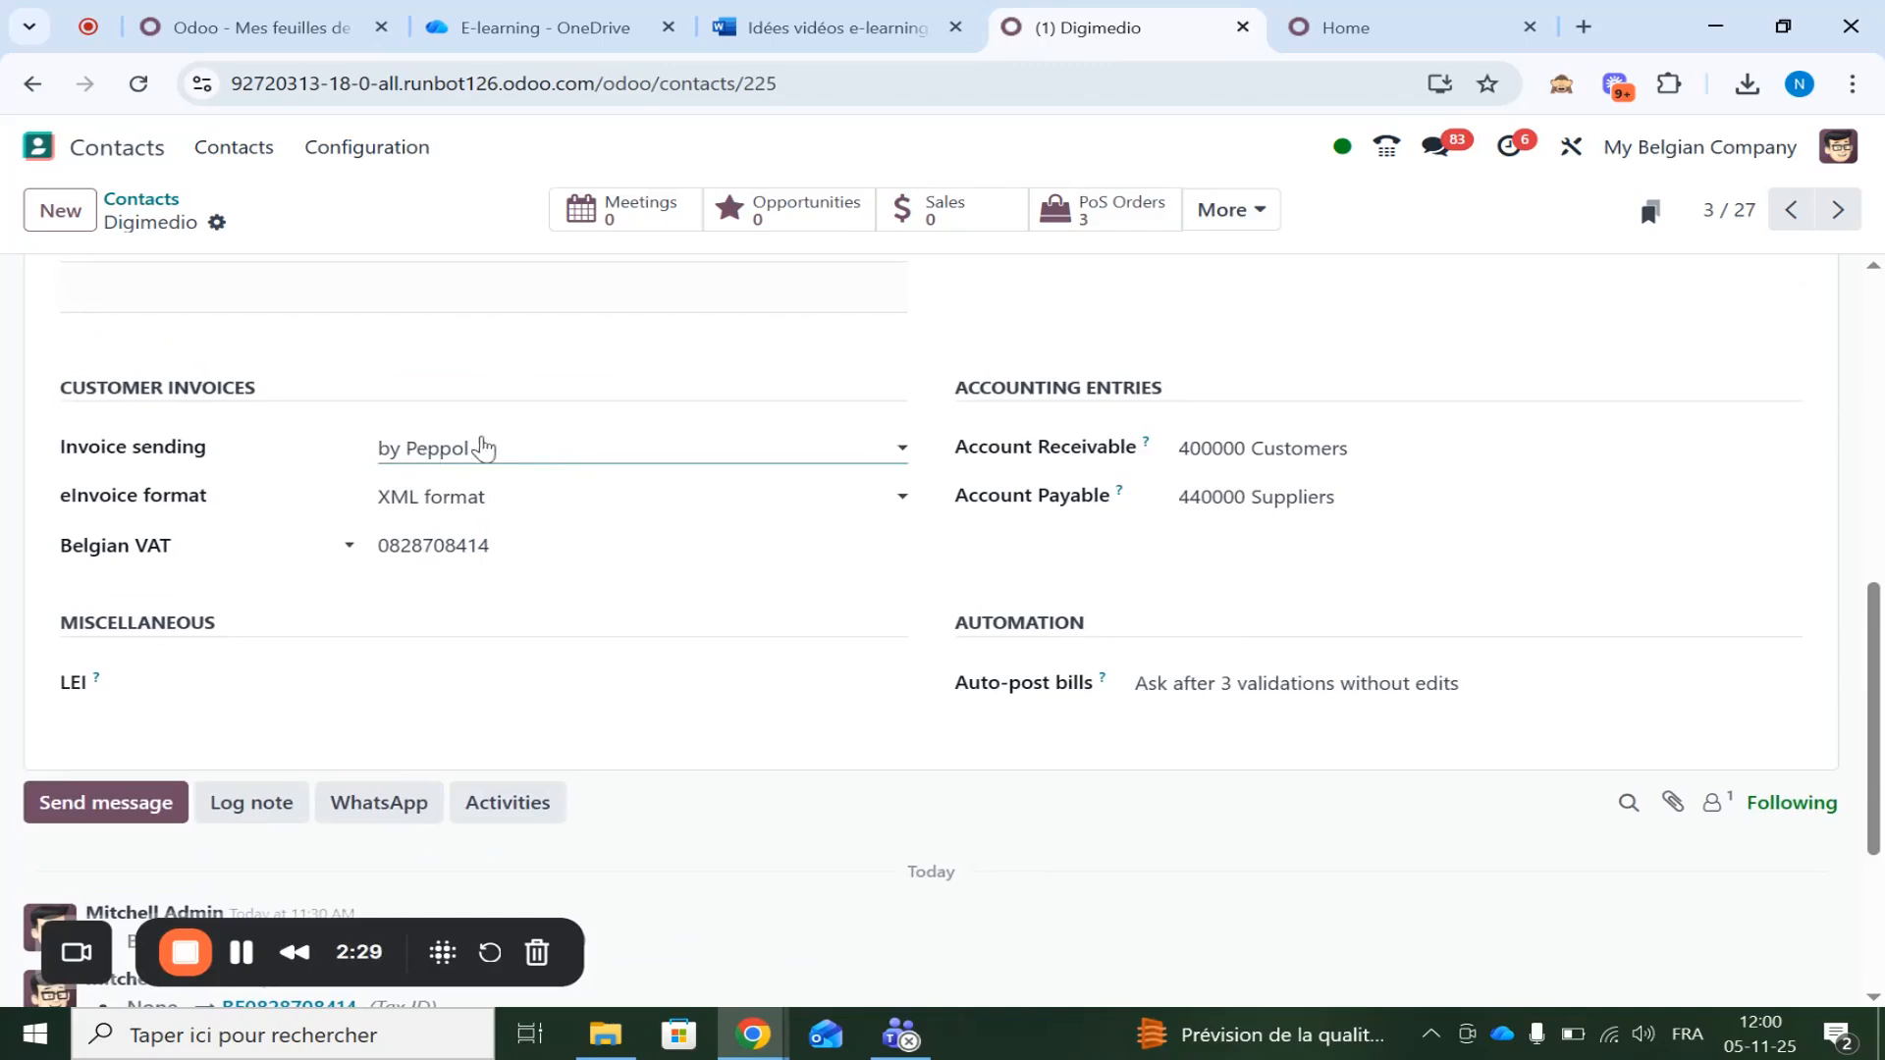
scroll(456, 457, "up", 8)
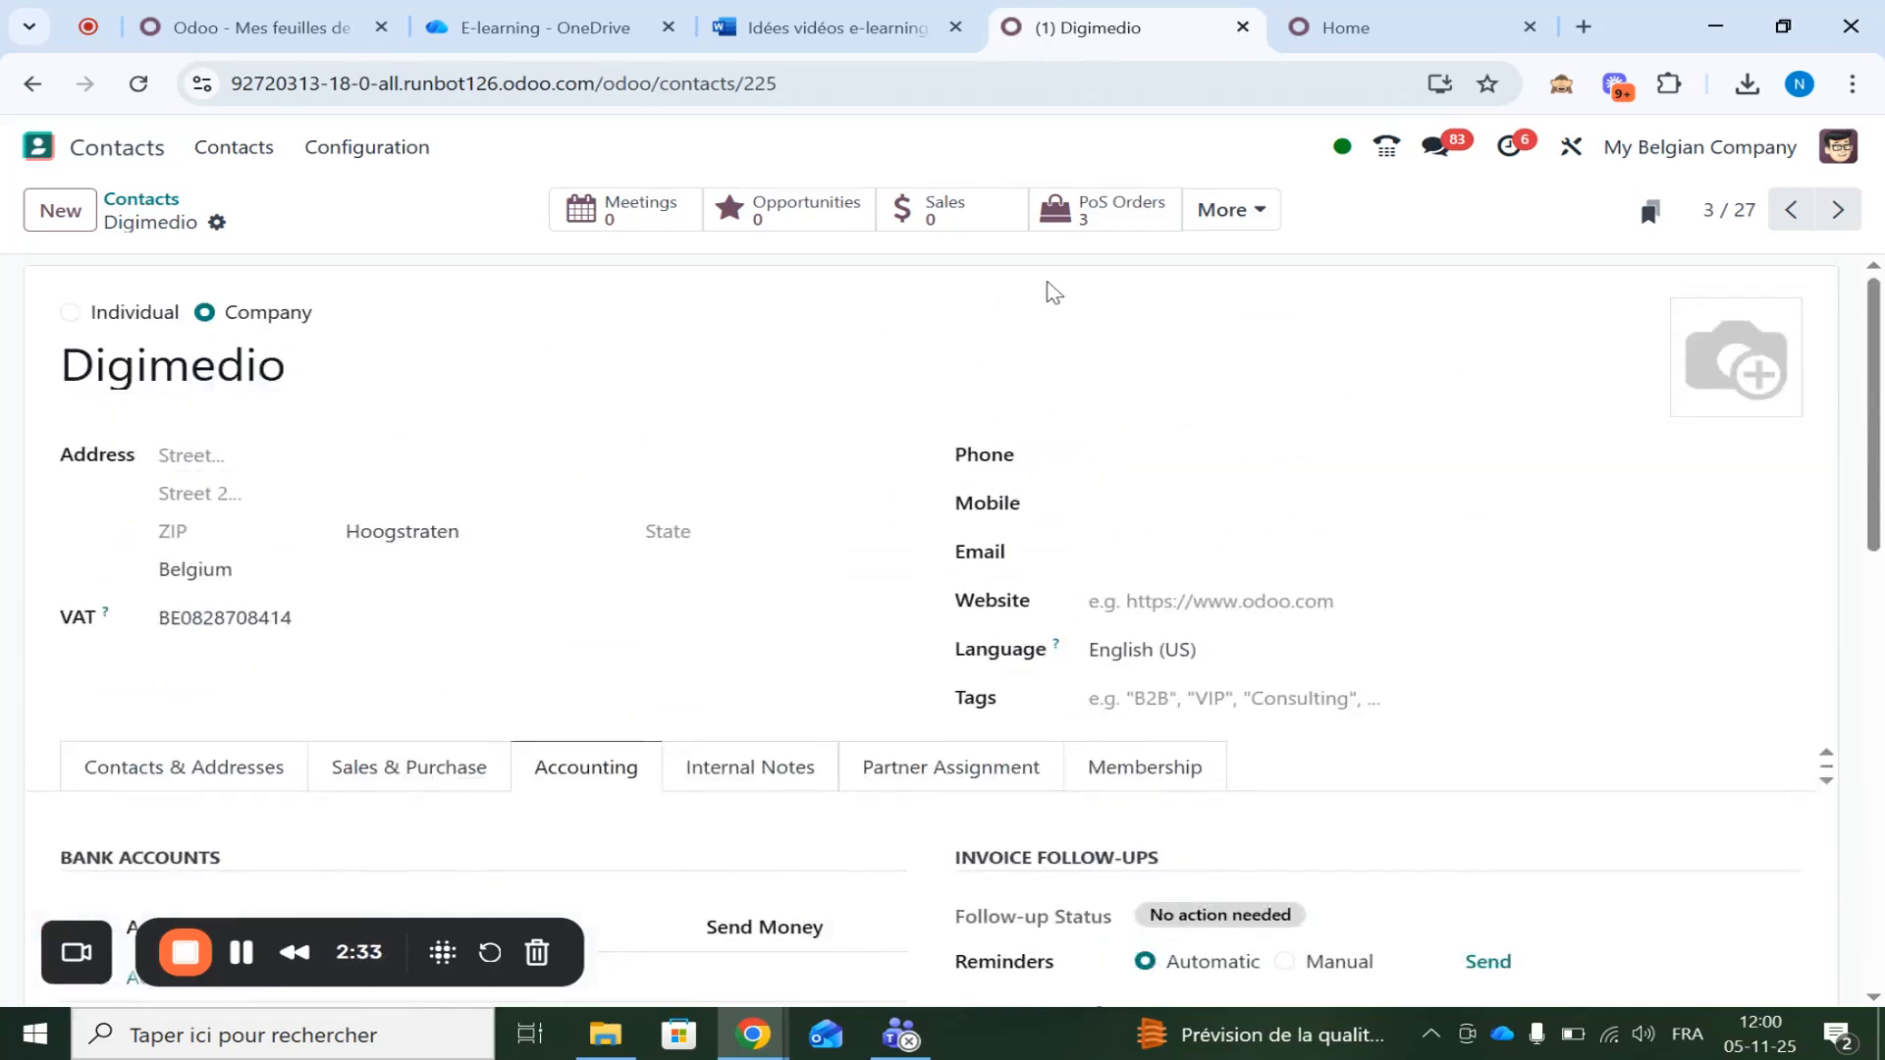
left_click(1239, 222)
left_click(1187, 271)
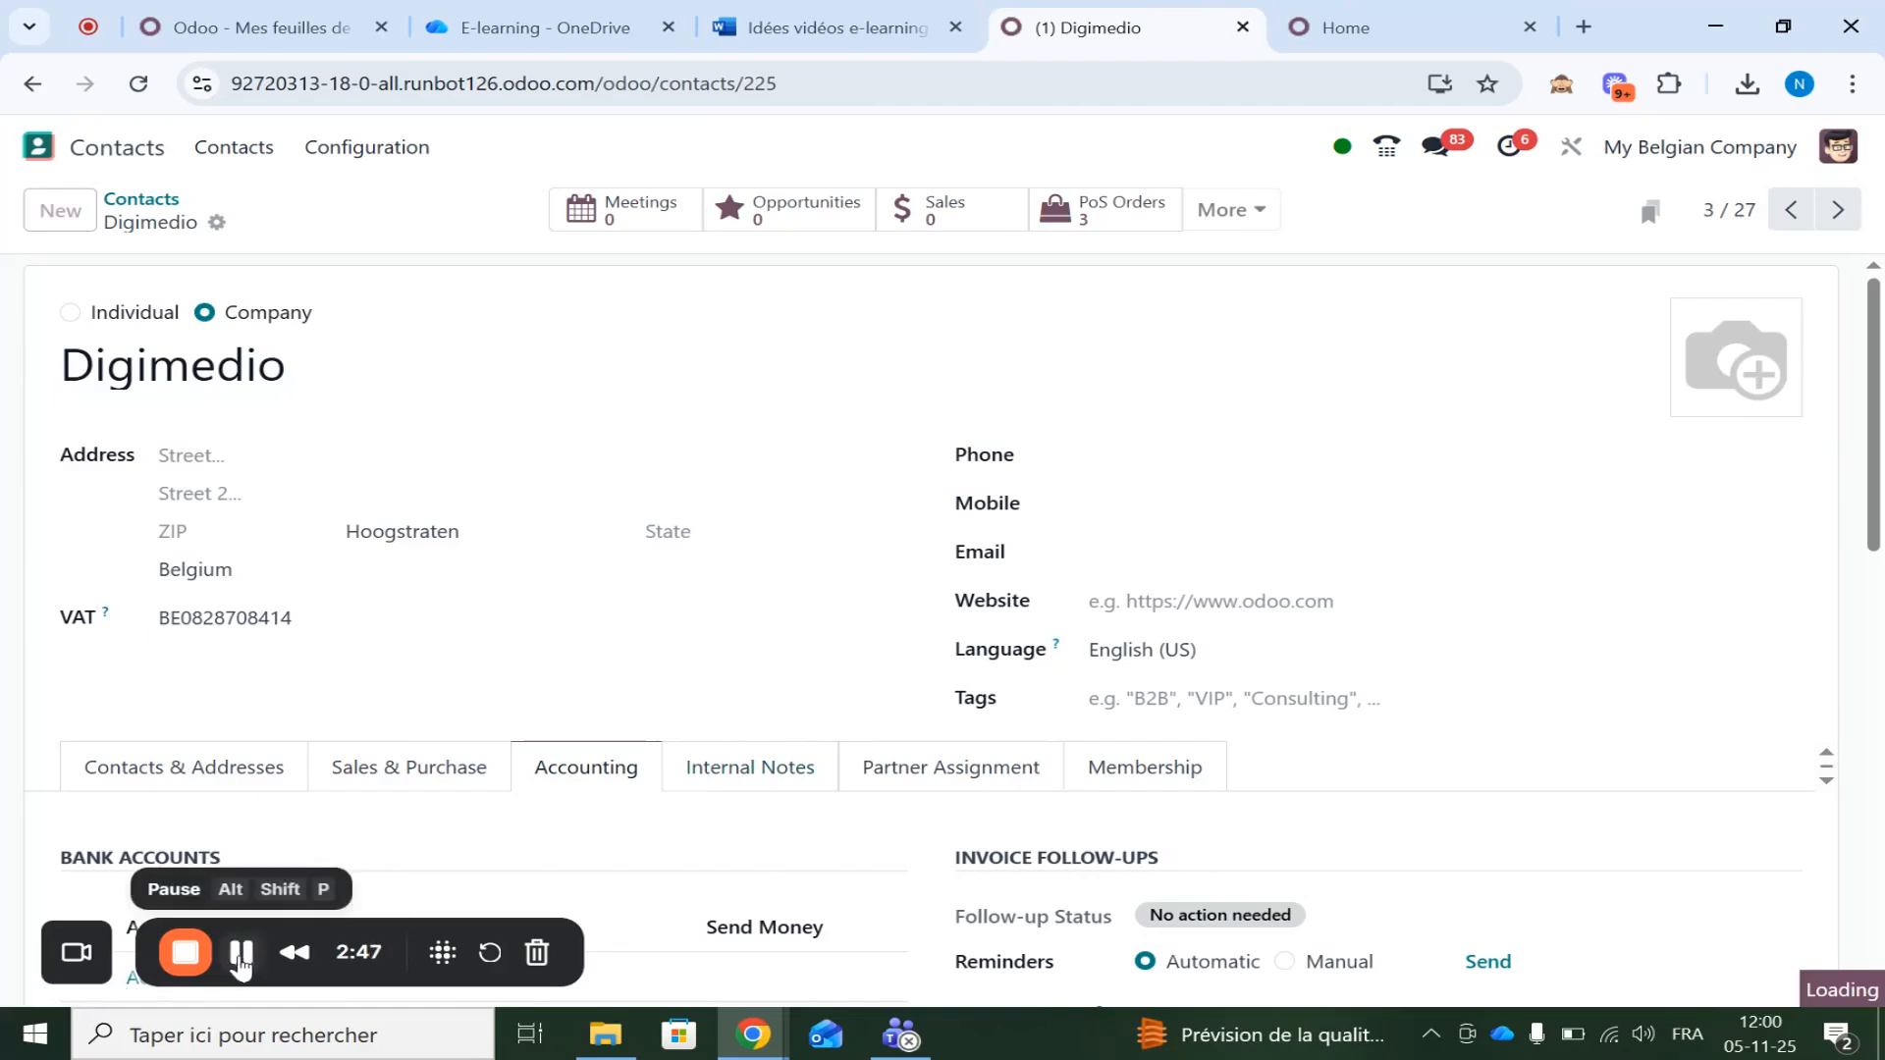
Create a Digimedio invoice with one TEST line at 25.00 and confirm it as INV/2025/00014
left_click(241, 954)
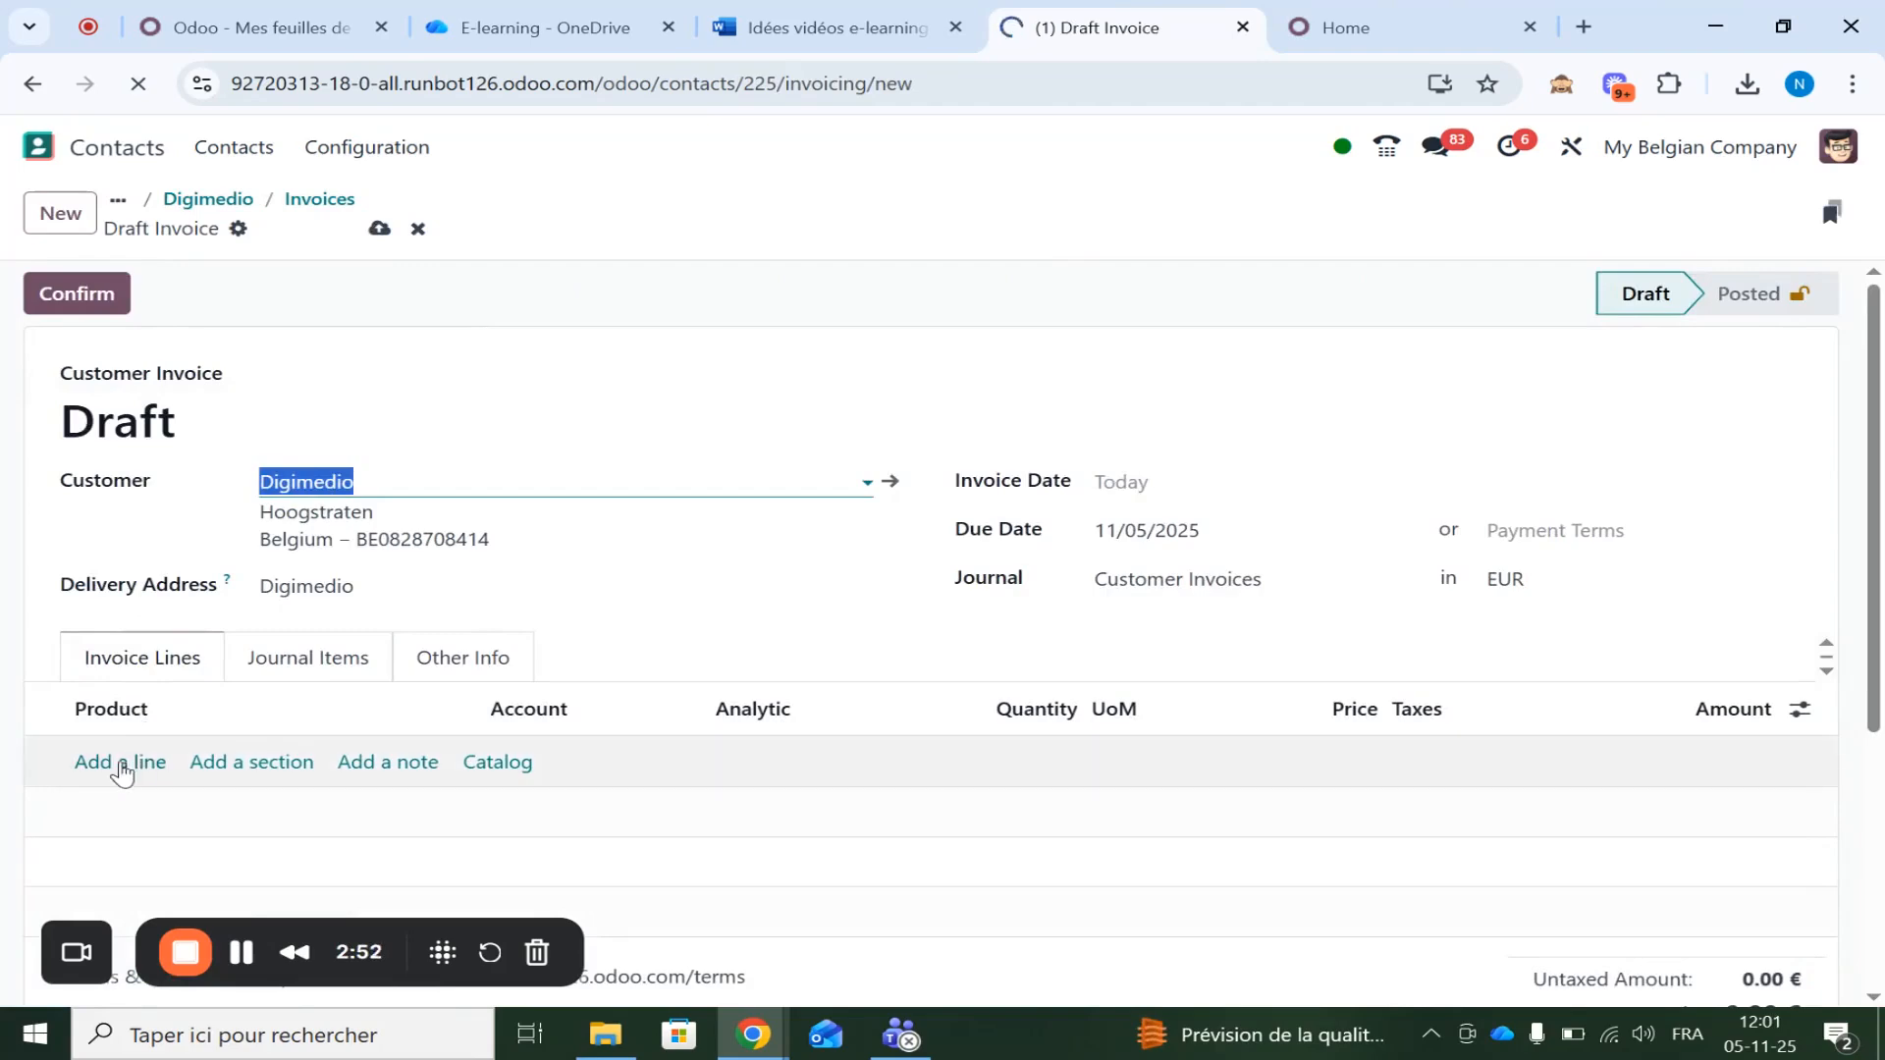
left_click(121, 765)
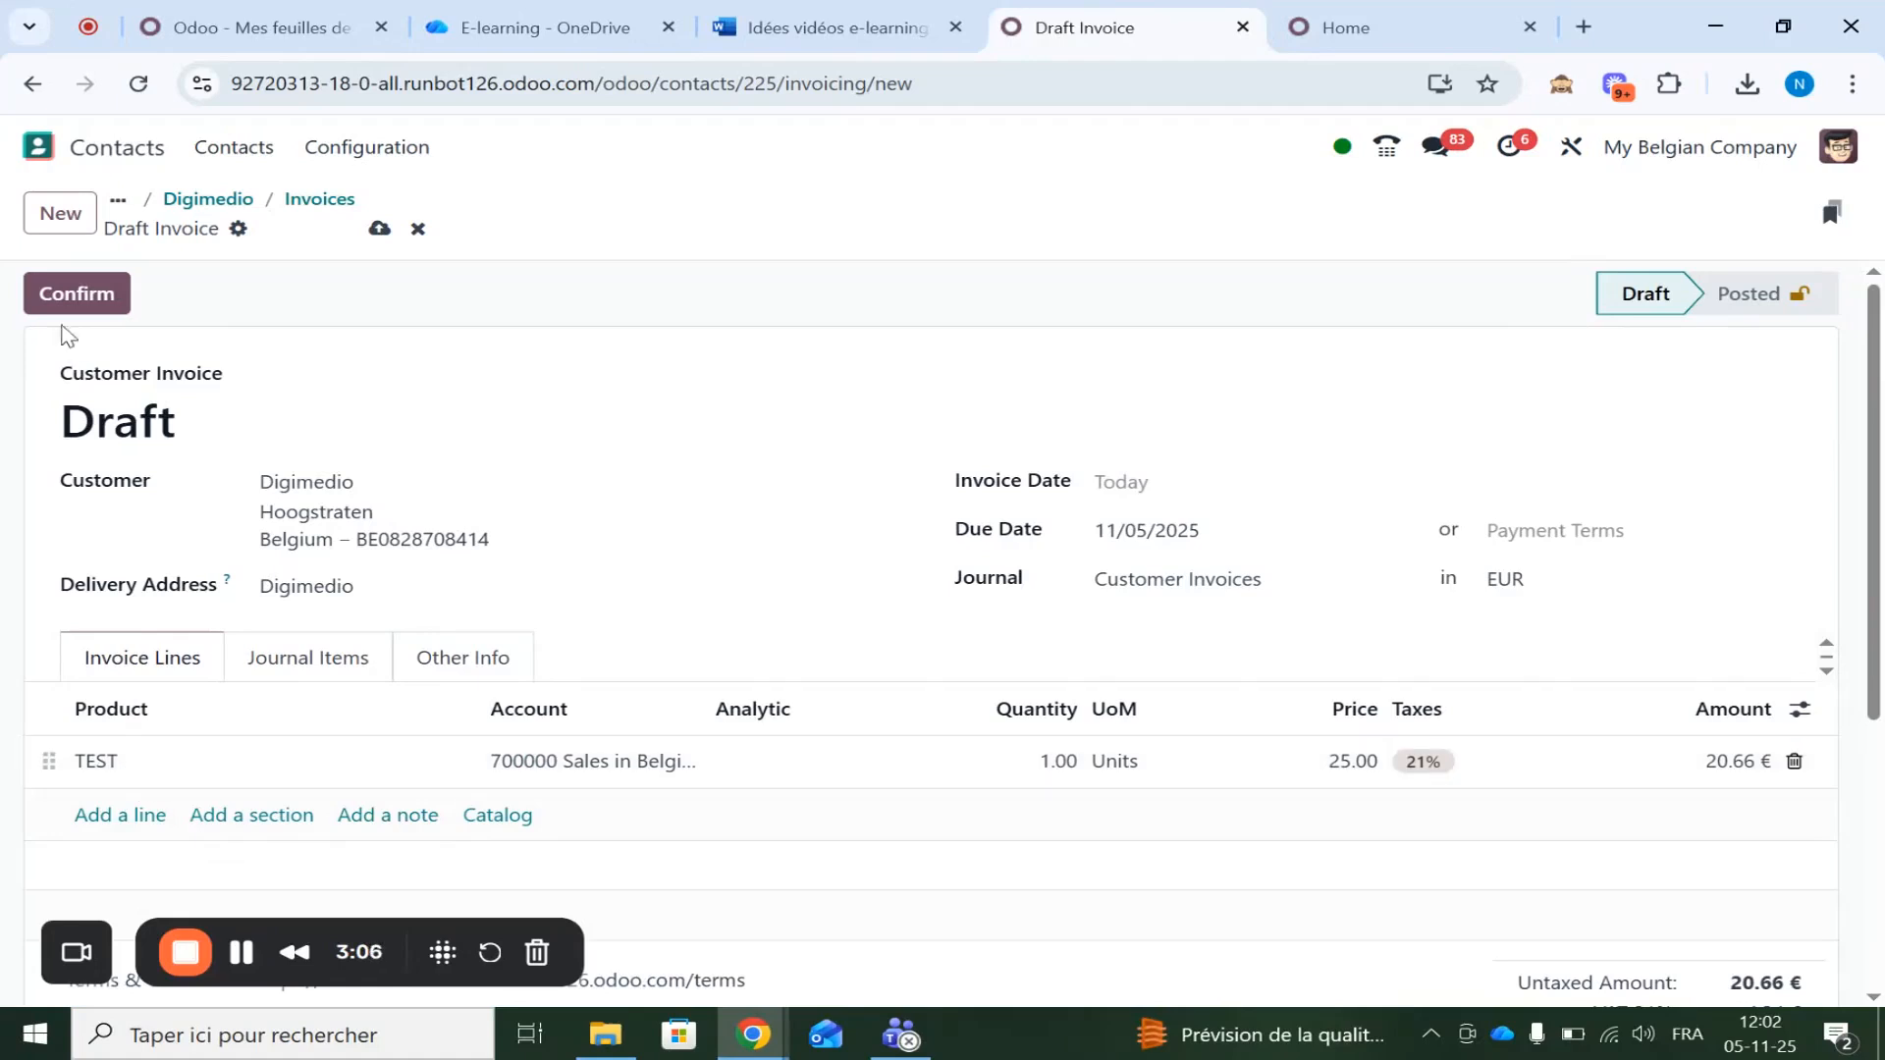
left_click(76, 296)
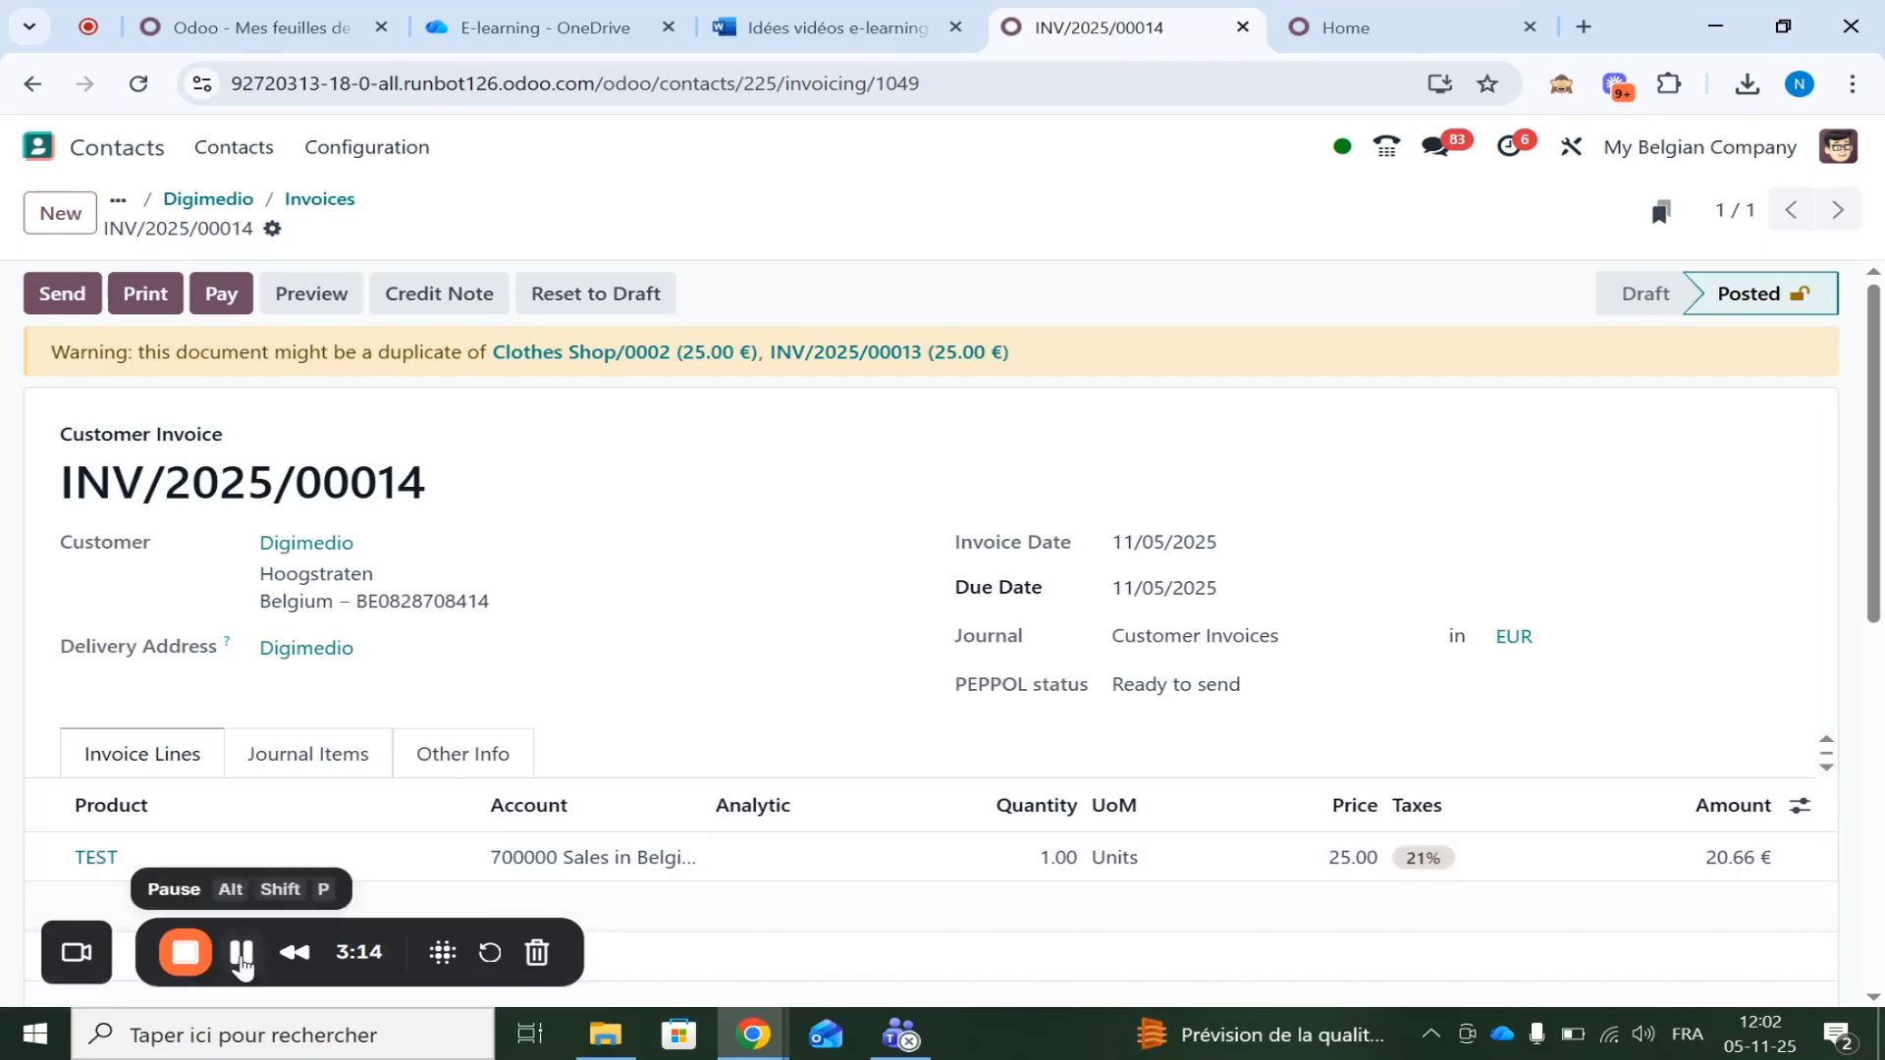
Open Print & Send for INV/2025/00014 and tick by Email alongside by Peppol (Demo)
left_click(240, 957)
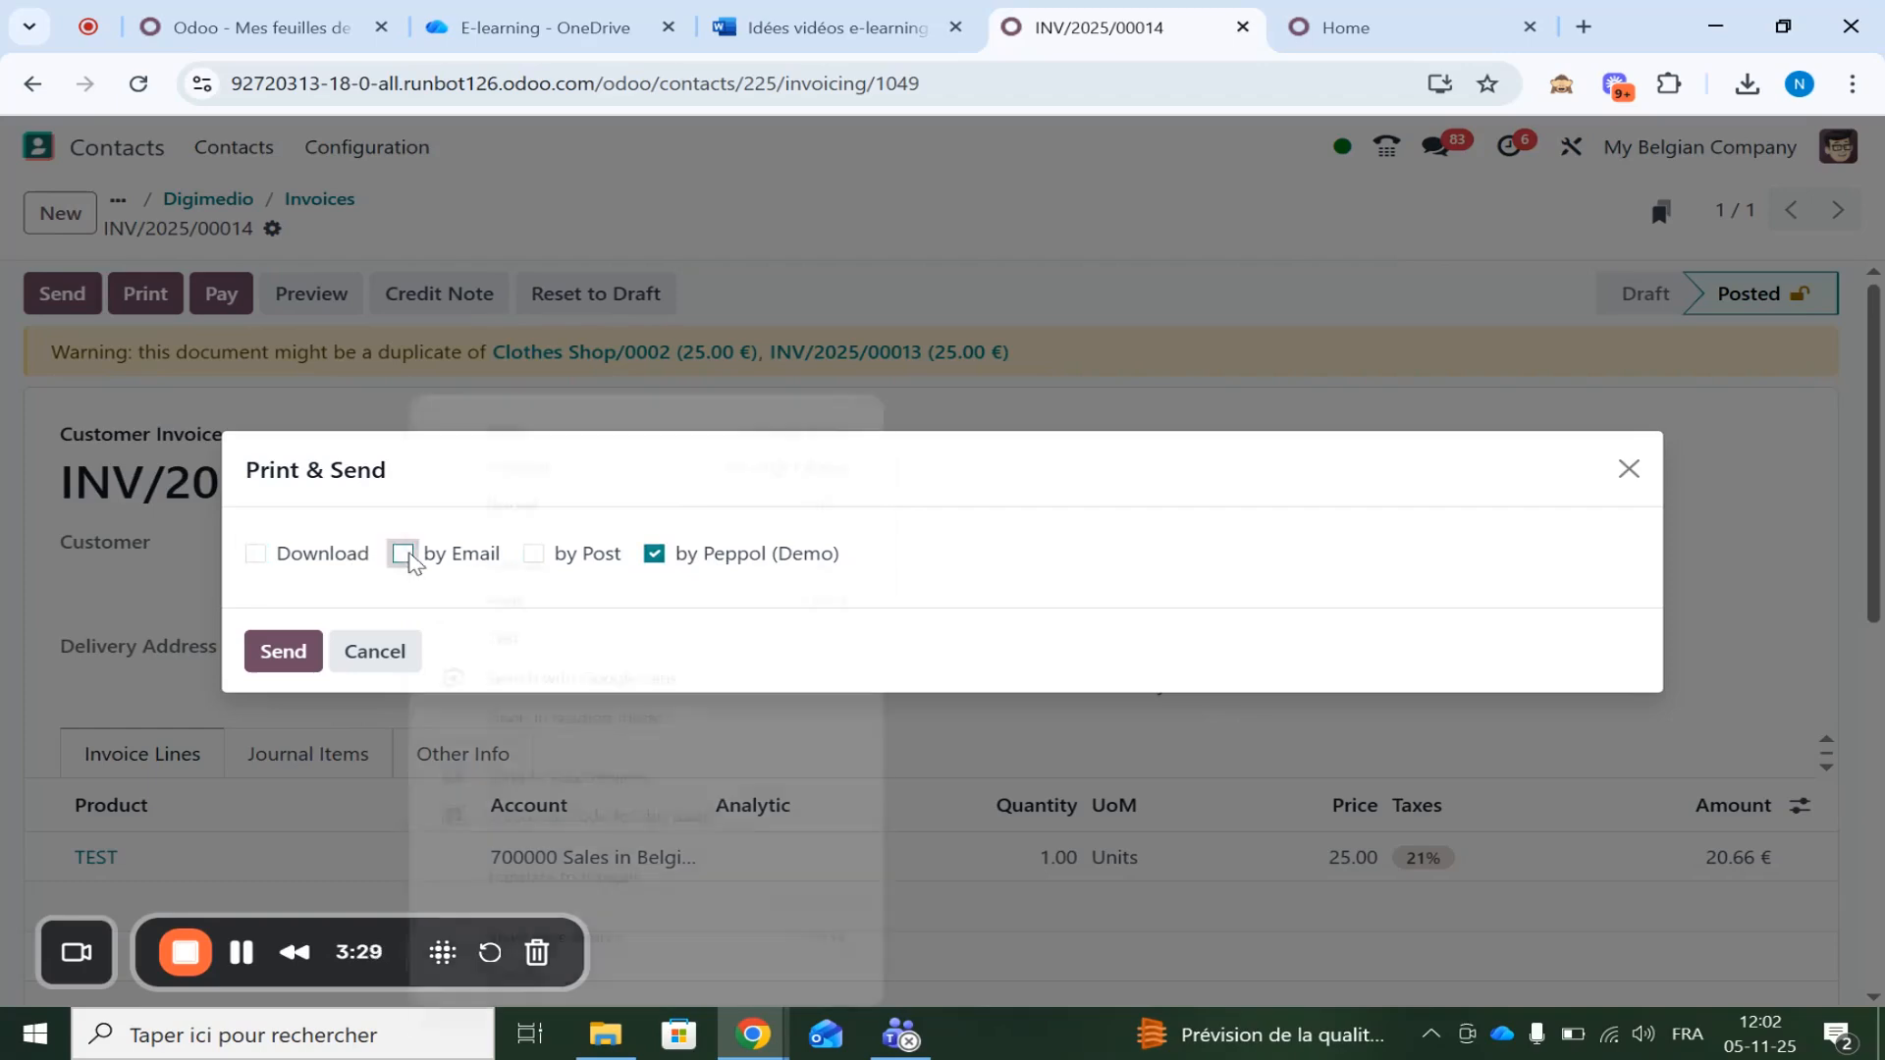
right_click(399, 559)
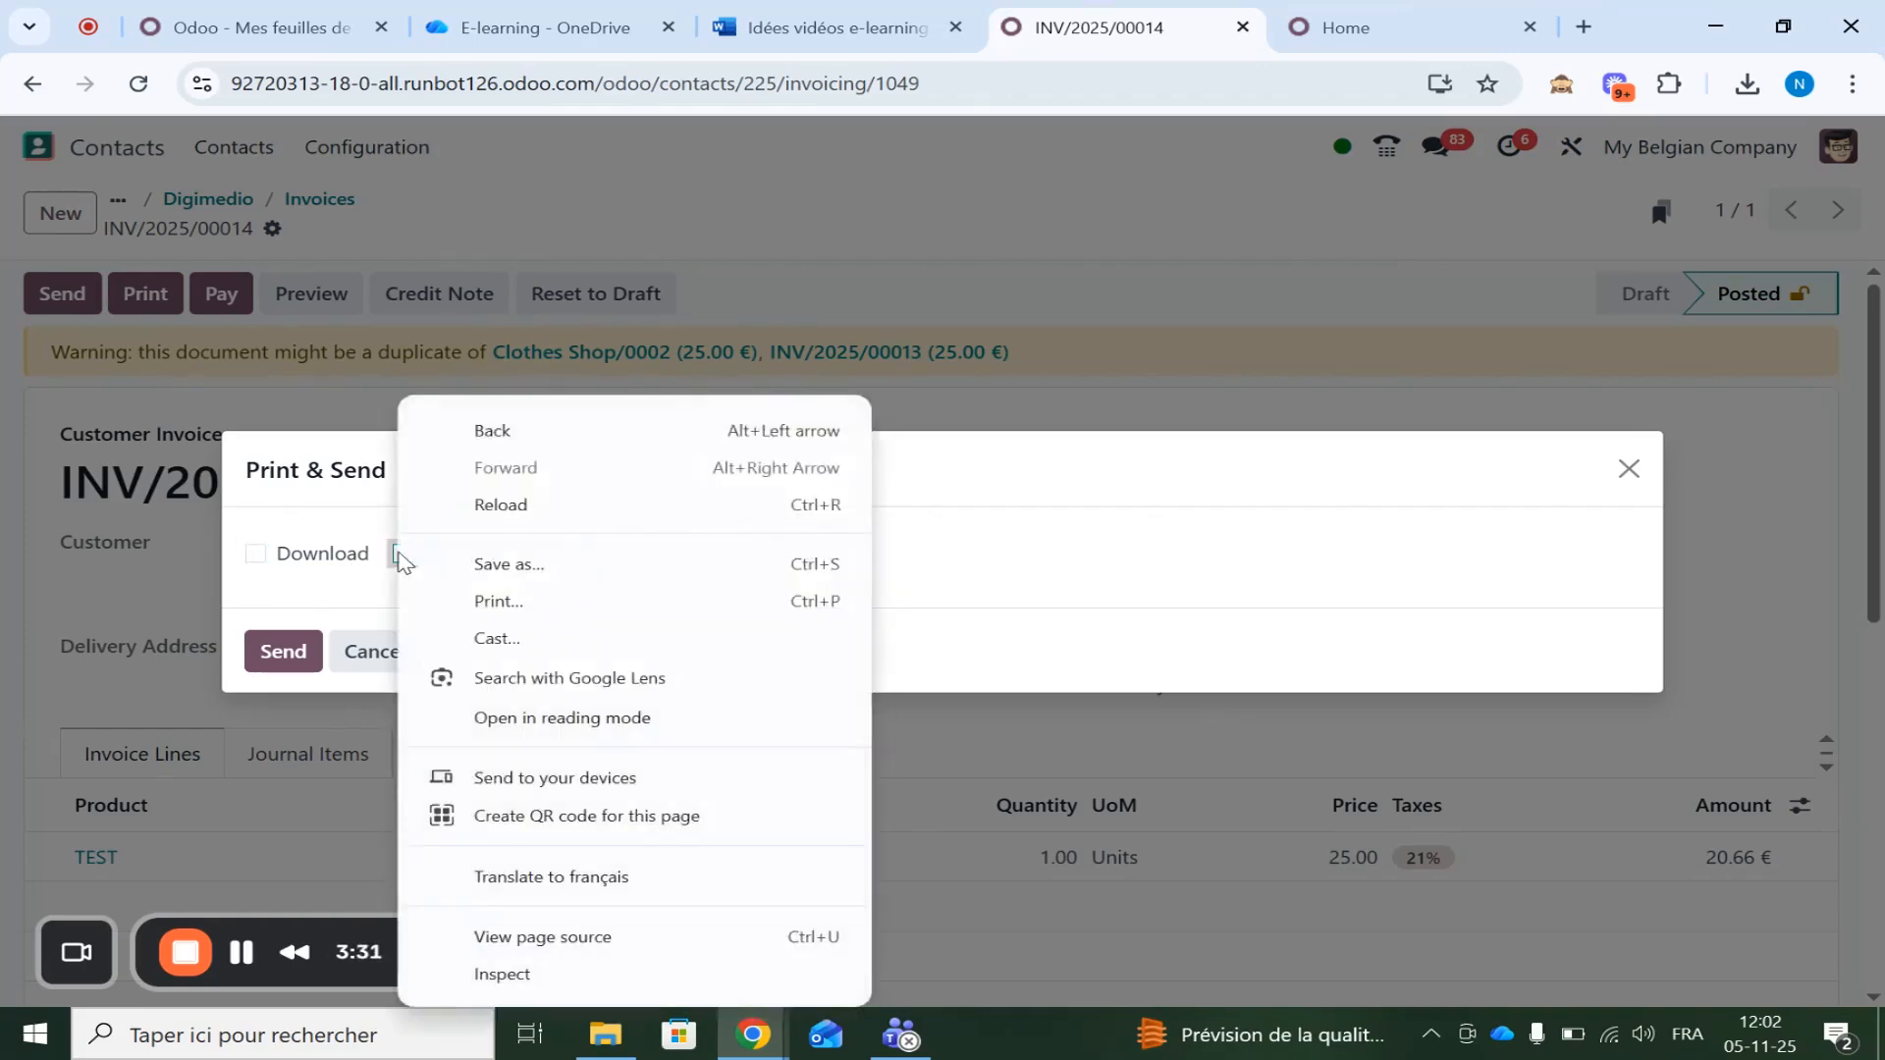
left_click(401, 562)
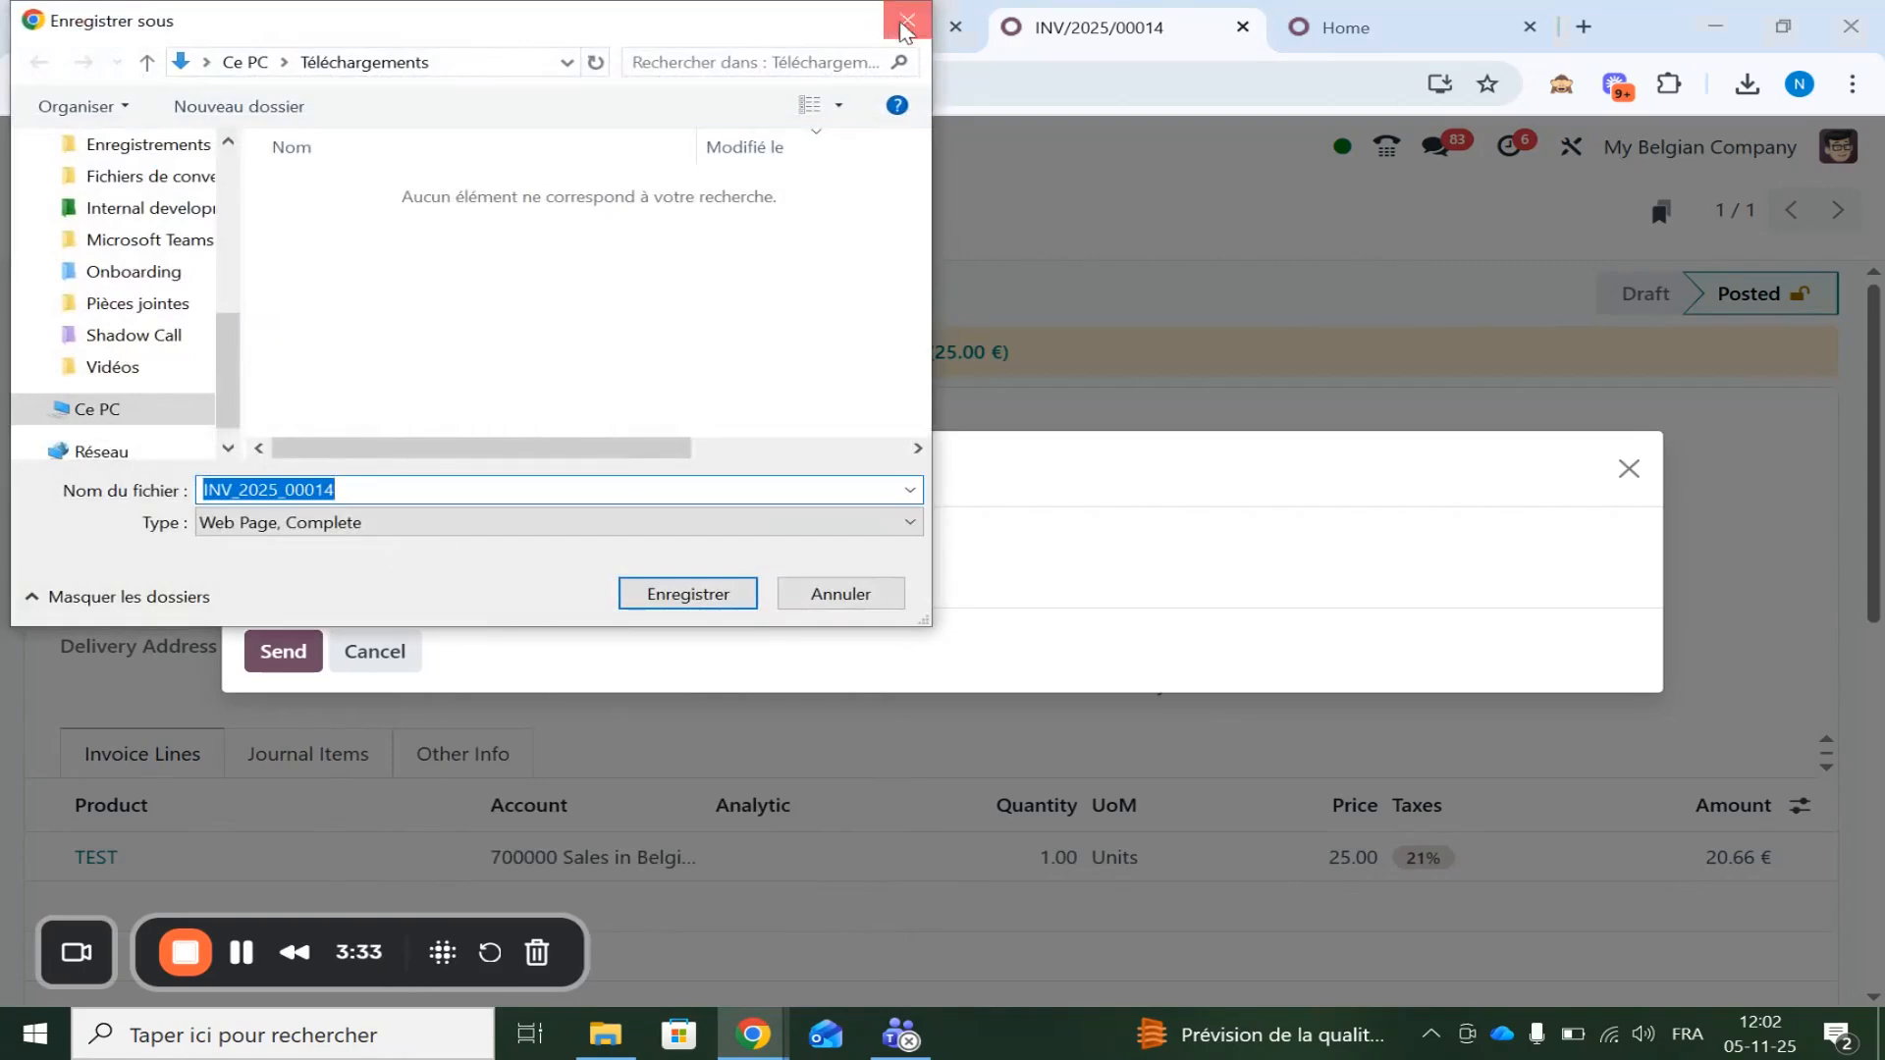
left_click(907, 22)
left_click(402, 556)
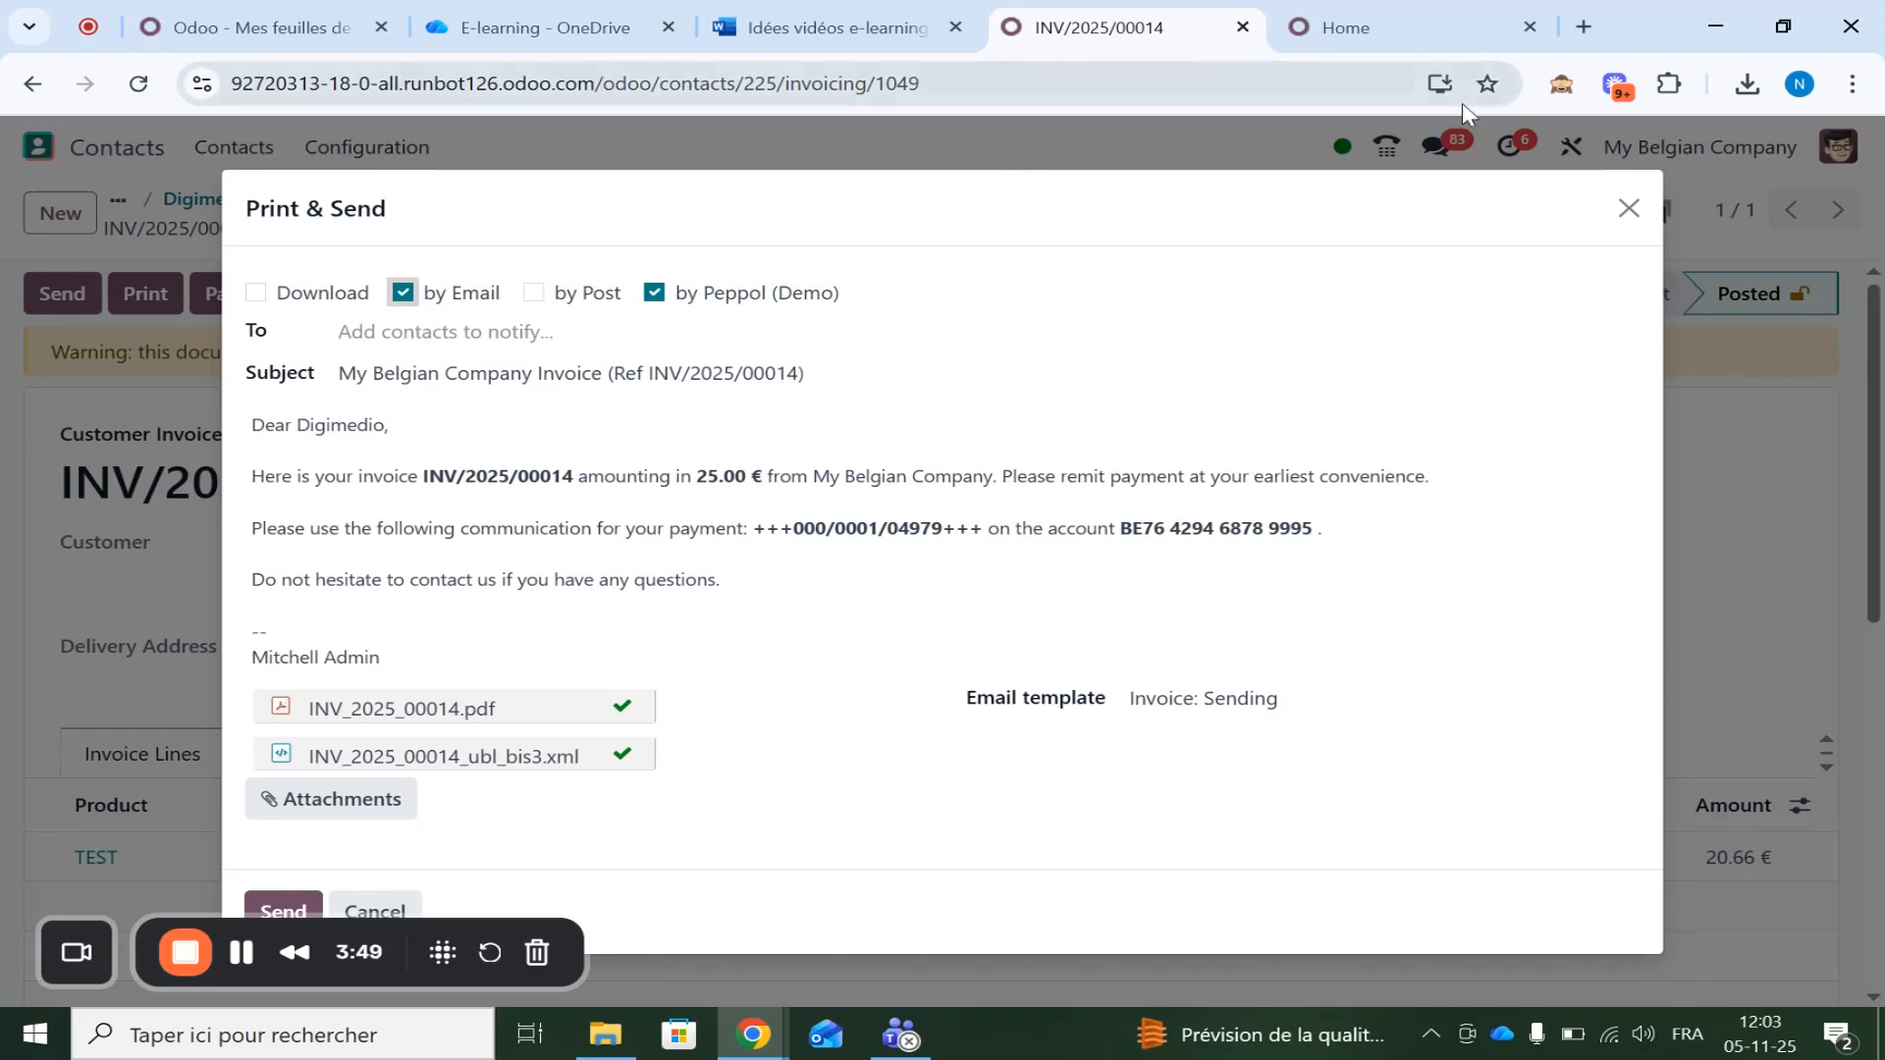
Cancel the developer-mode reload, stay on the page, and dismiss the invalid recipient warning
left_click(1561, 86)
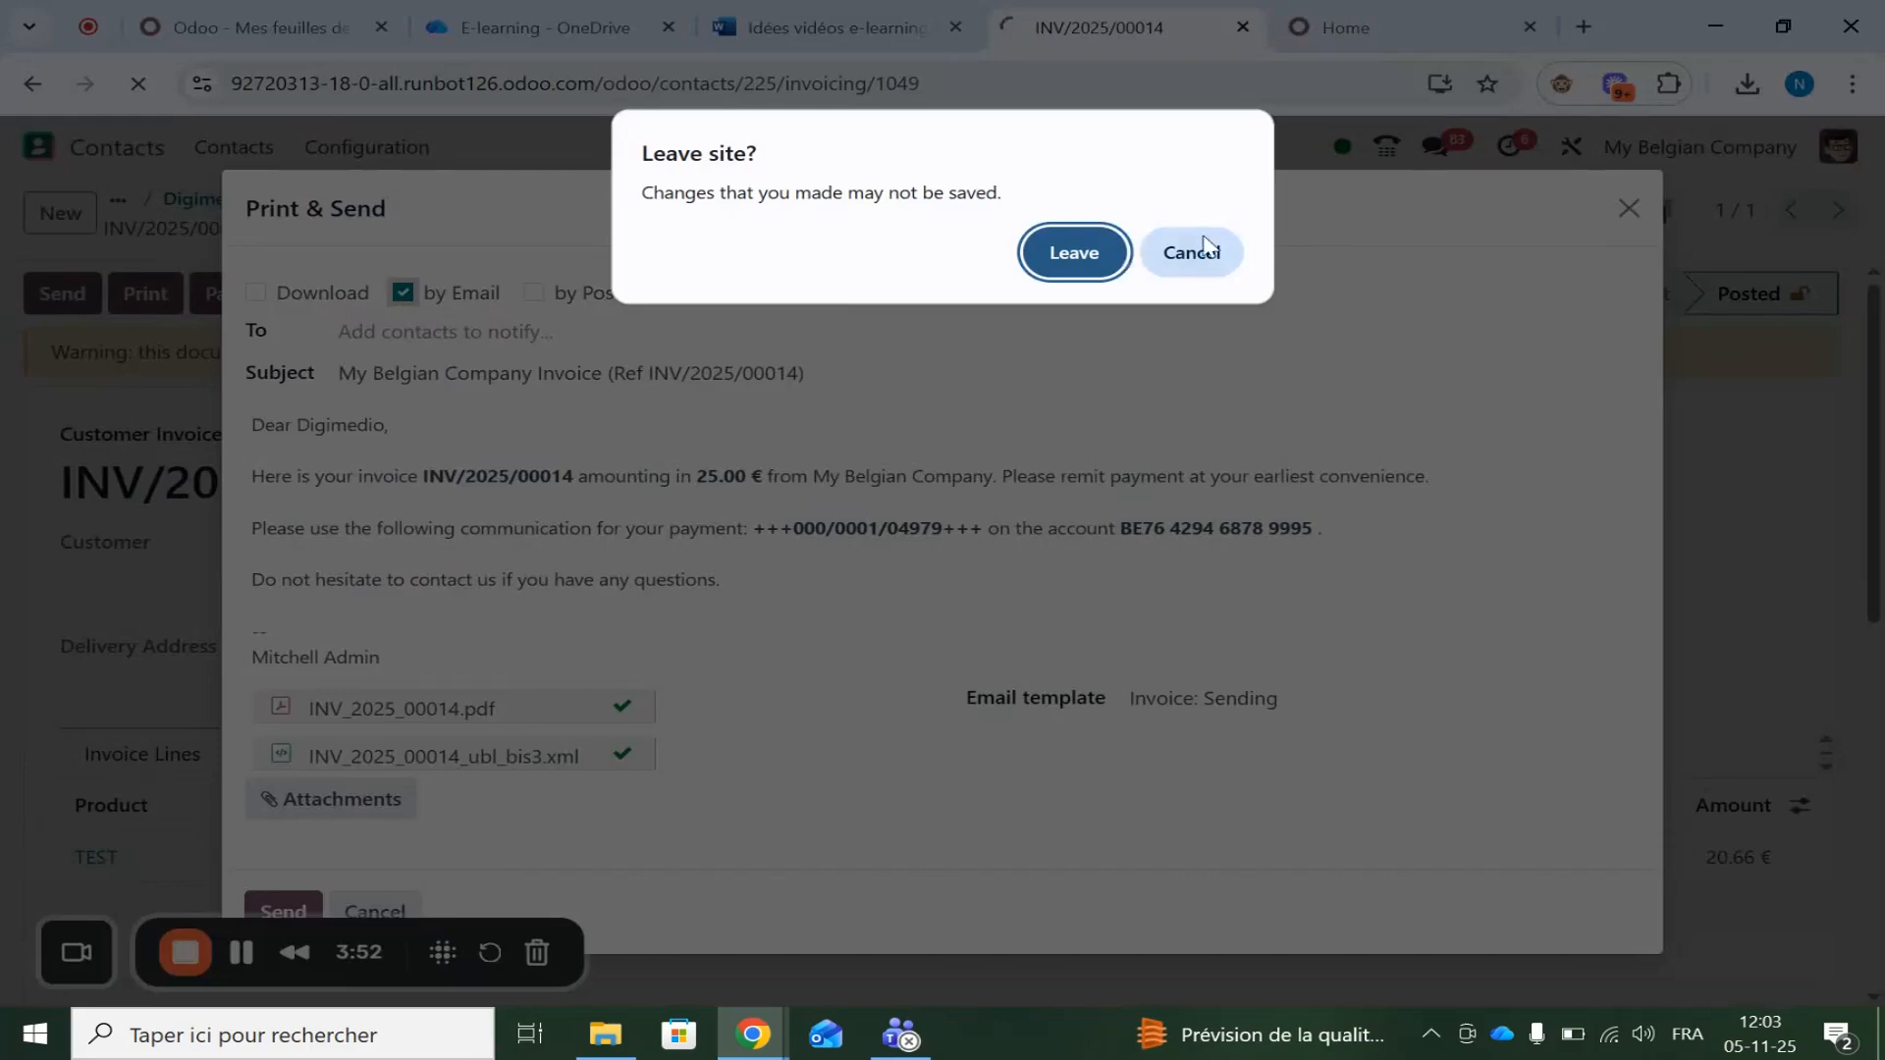
left_click(1191, 252)
left_click(1820, 225)
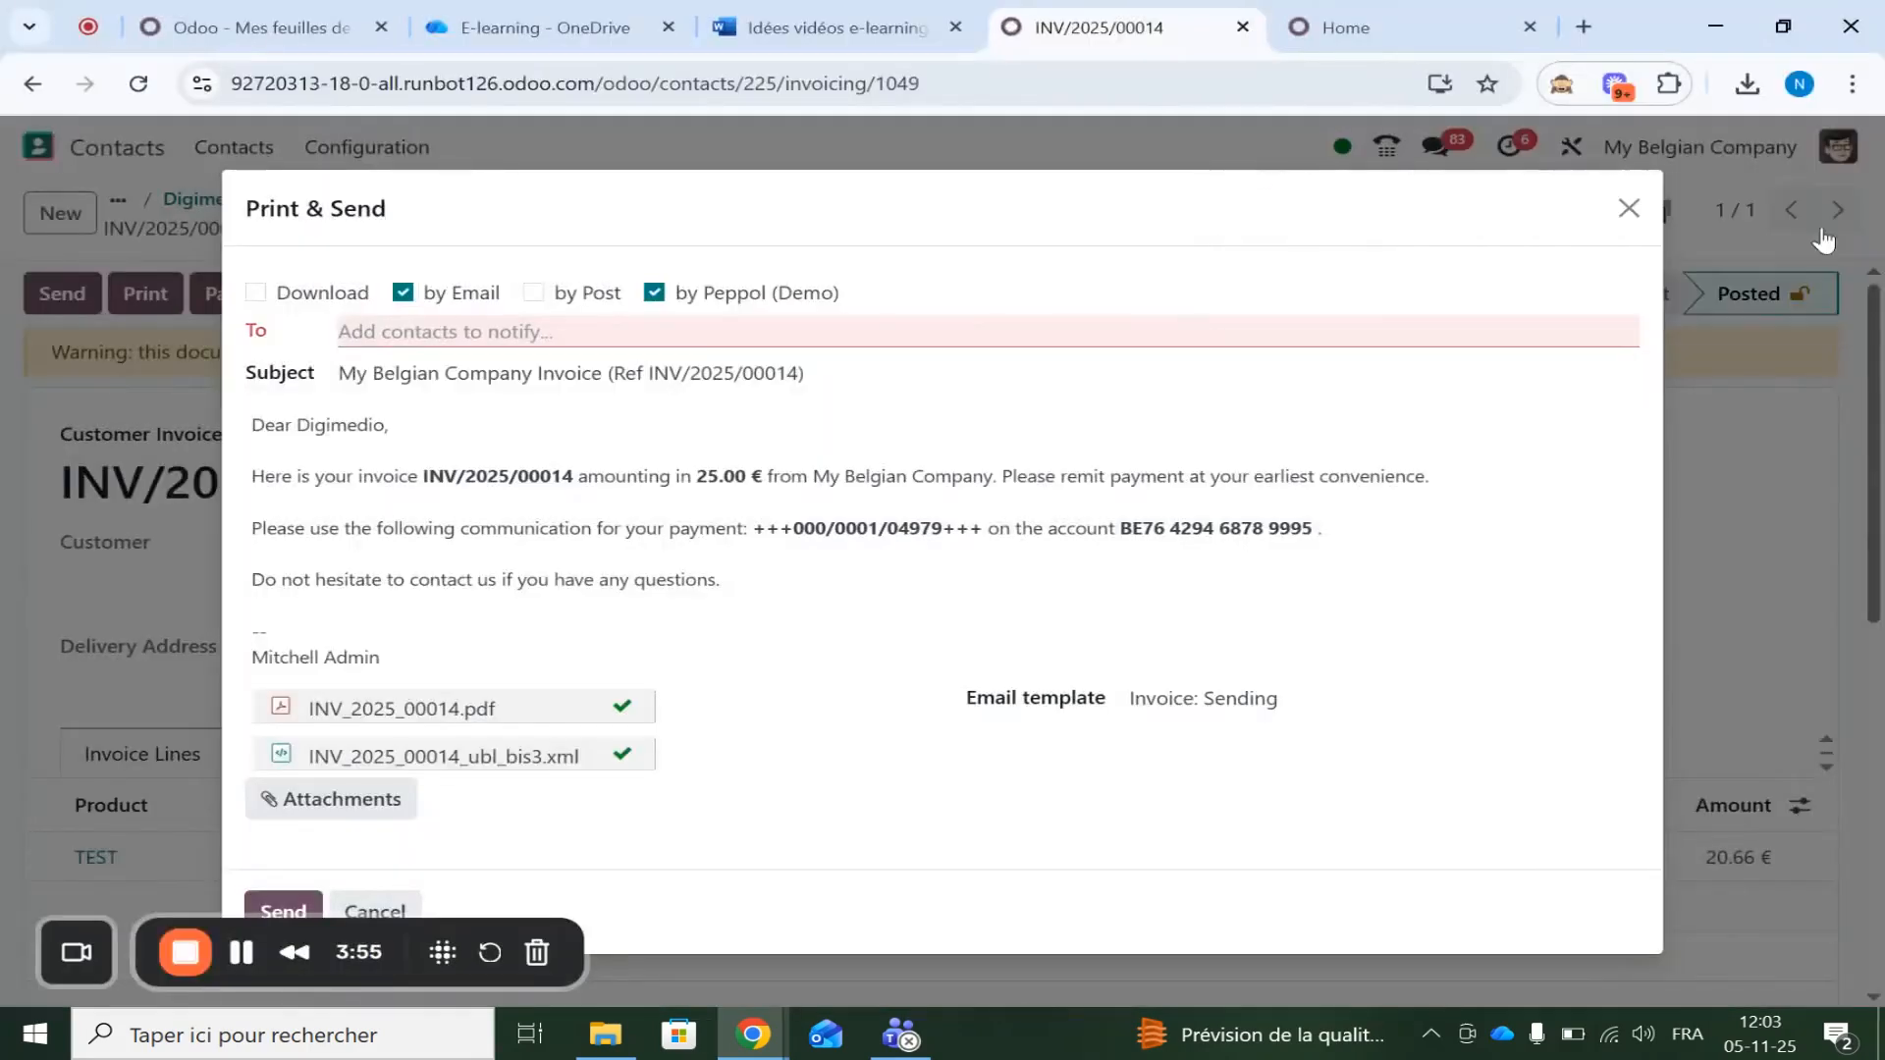
Close Print & Send, reload INV/2025/00014 in developer mode, and reopen the send dialog
left_click(1629, 208)
left_click(1560, 87)
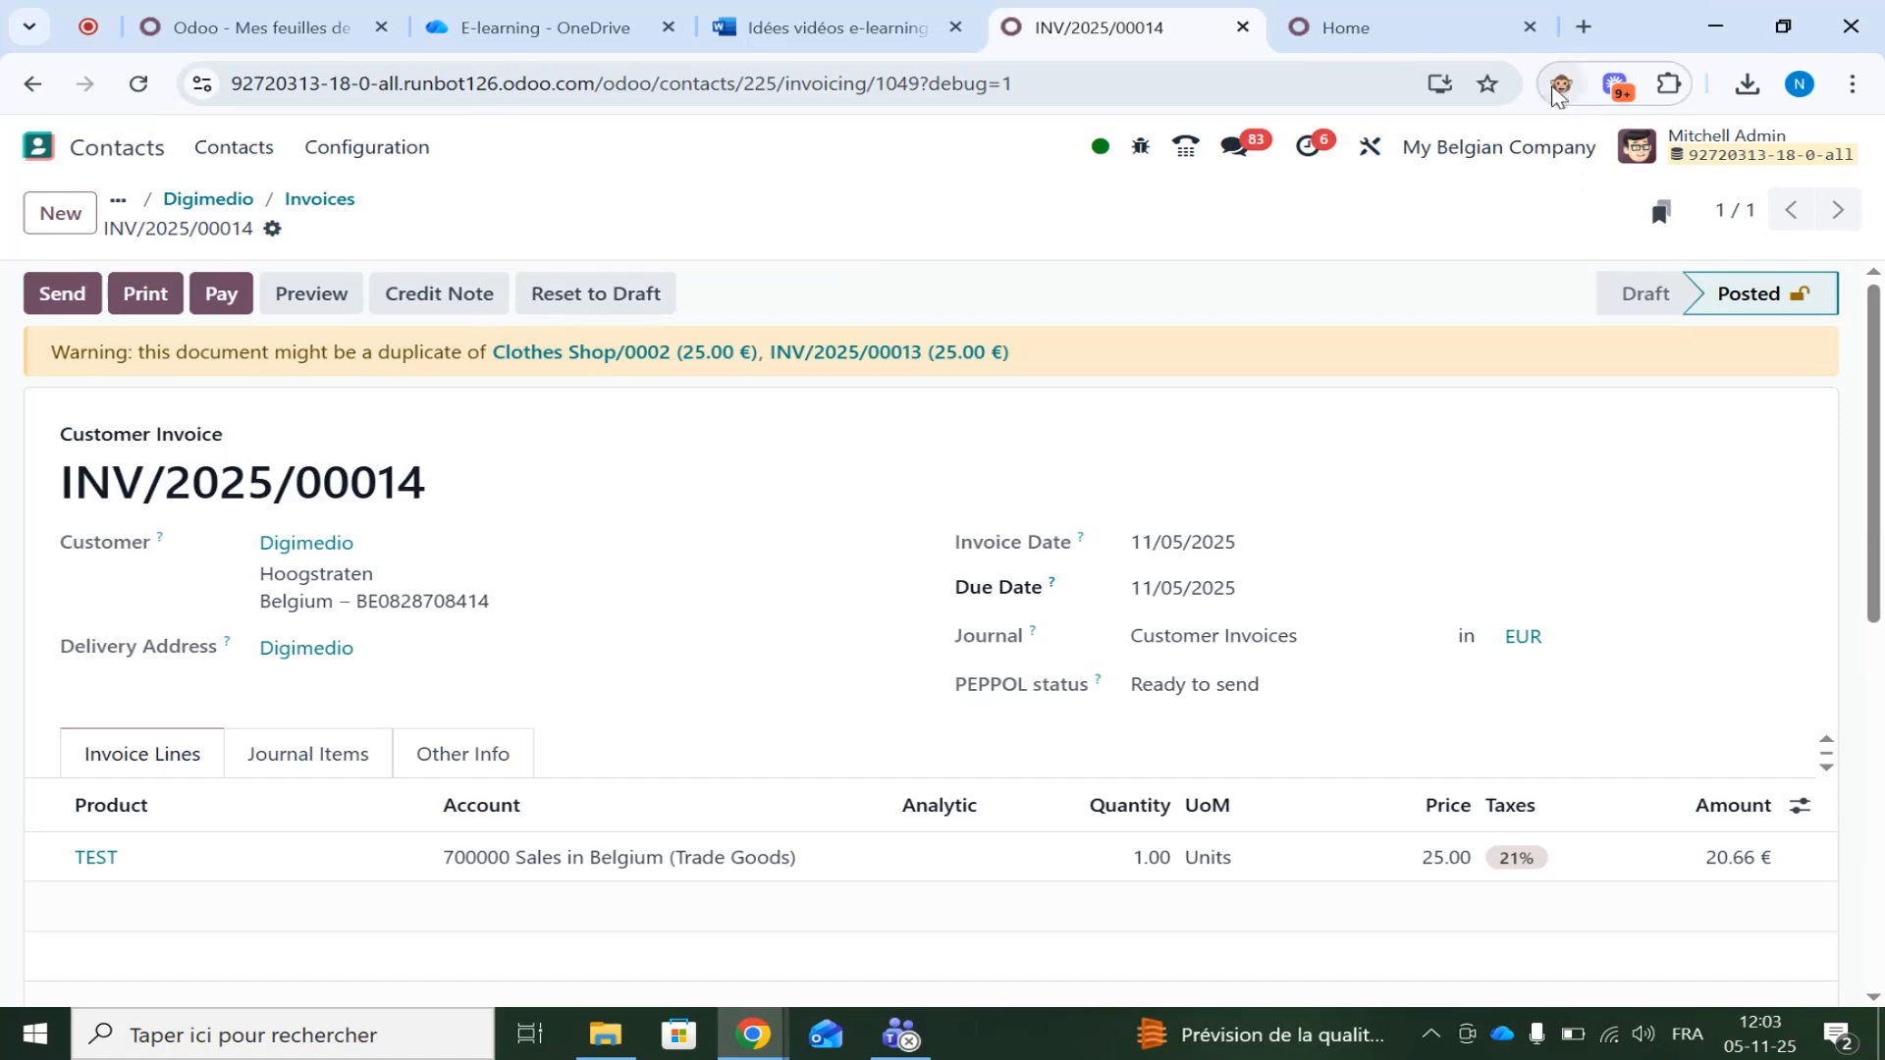
left_click(62, 292)
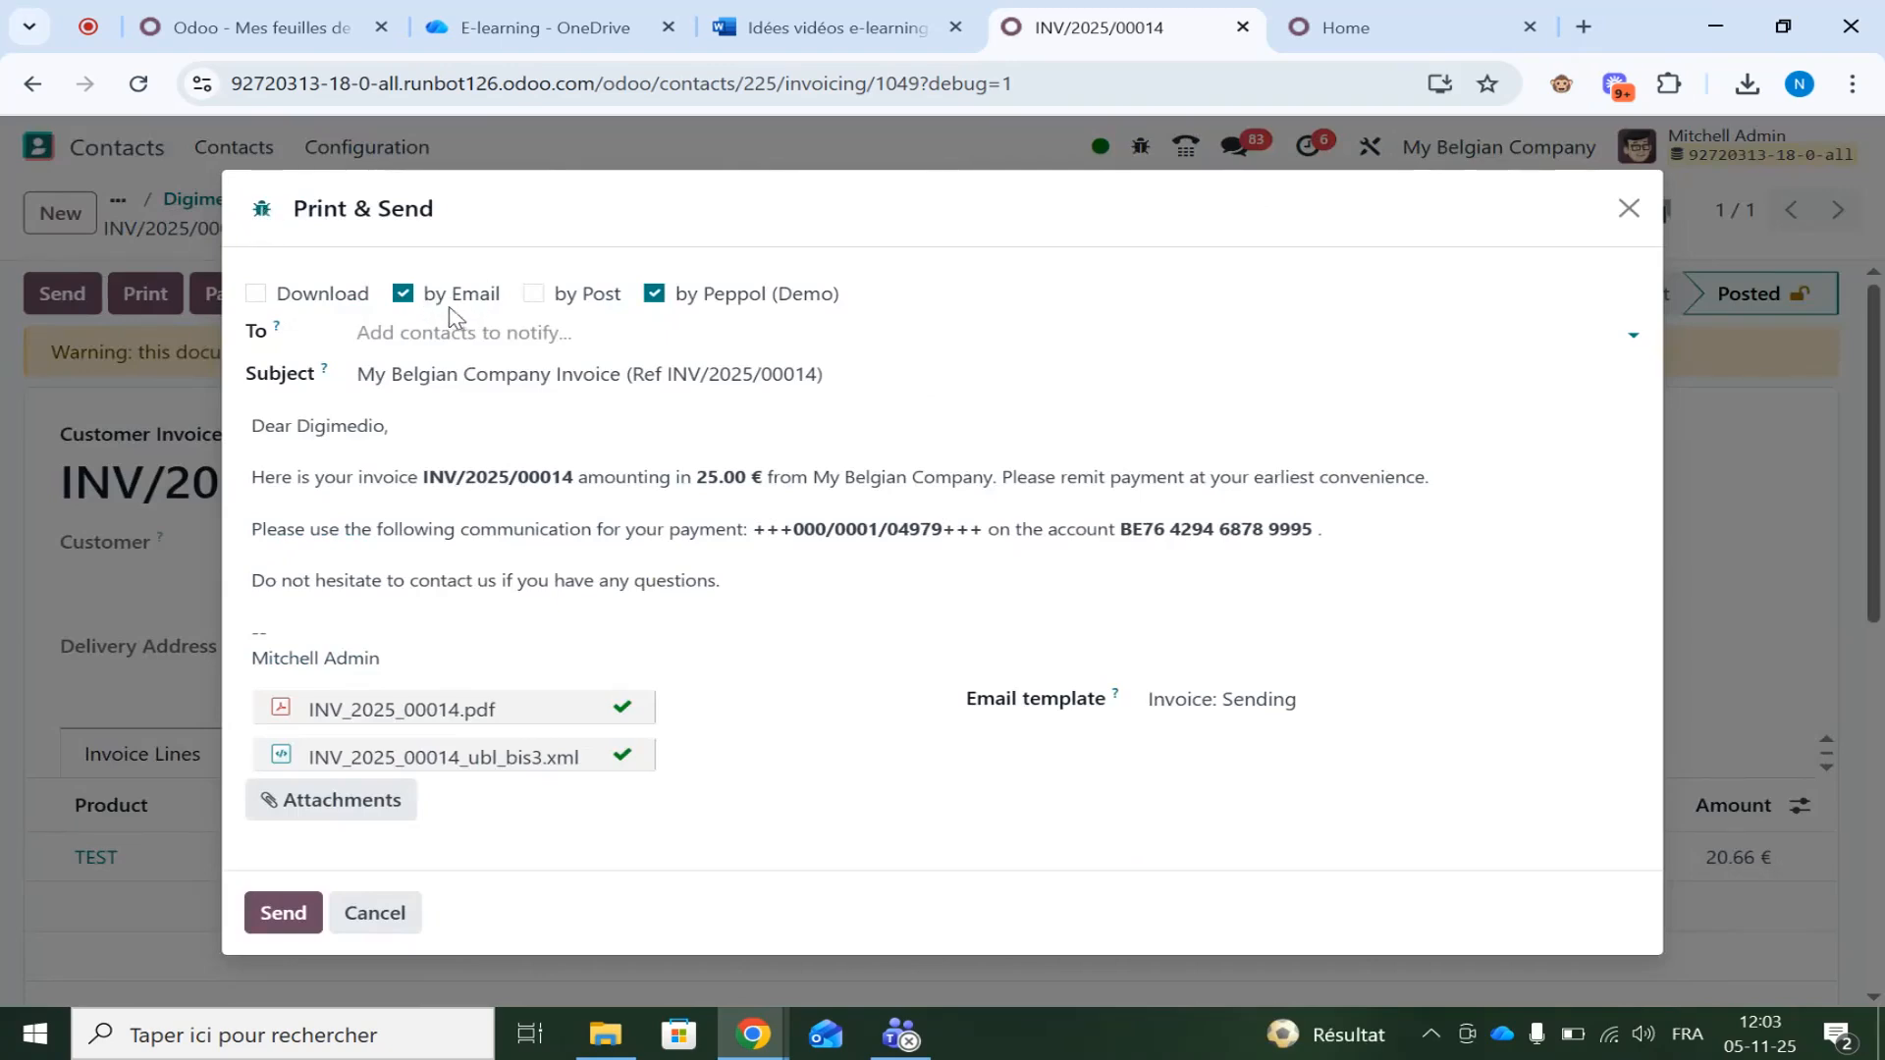
Save Sending Method Checkboxes (email plus Peppol) as the default for all users, then try sending
left_click(262, 211)
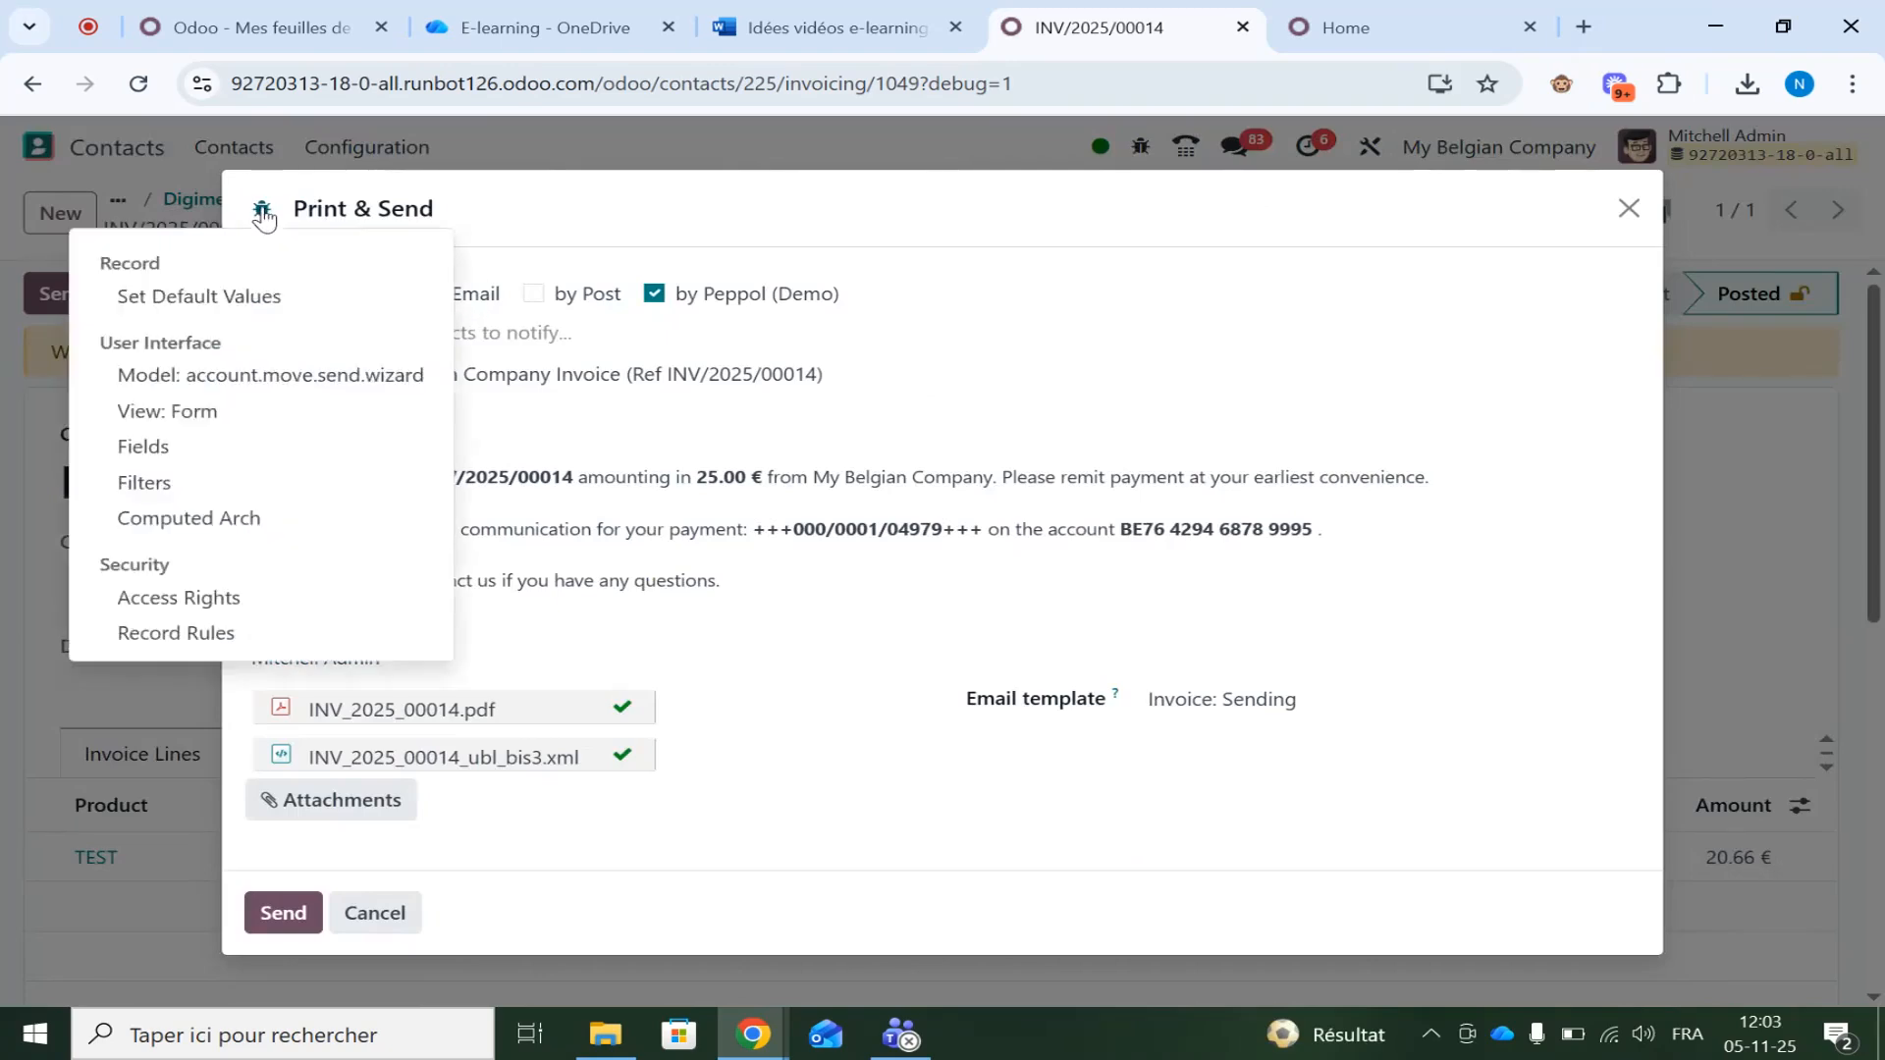
left_click(218, 299)
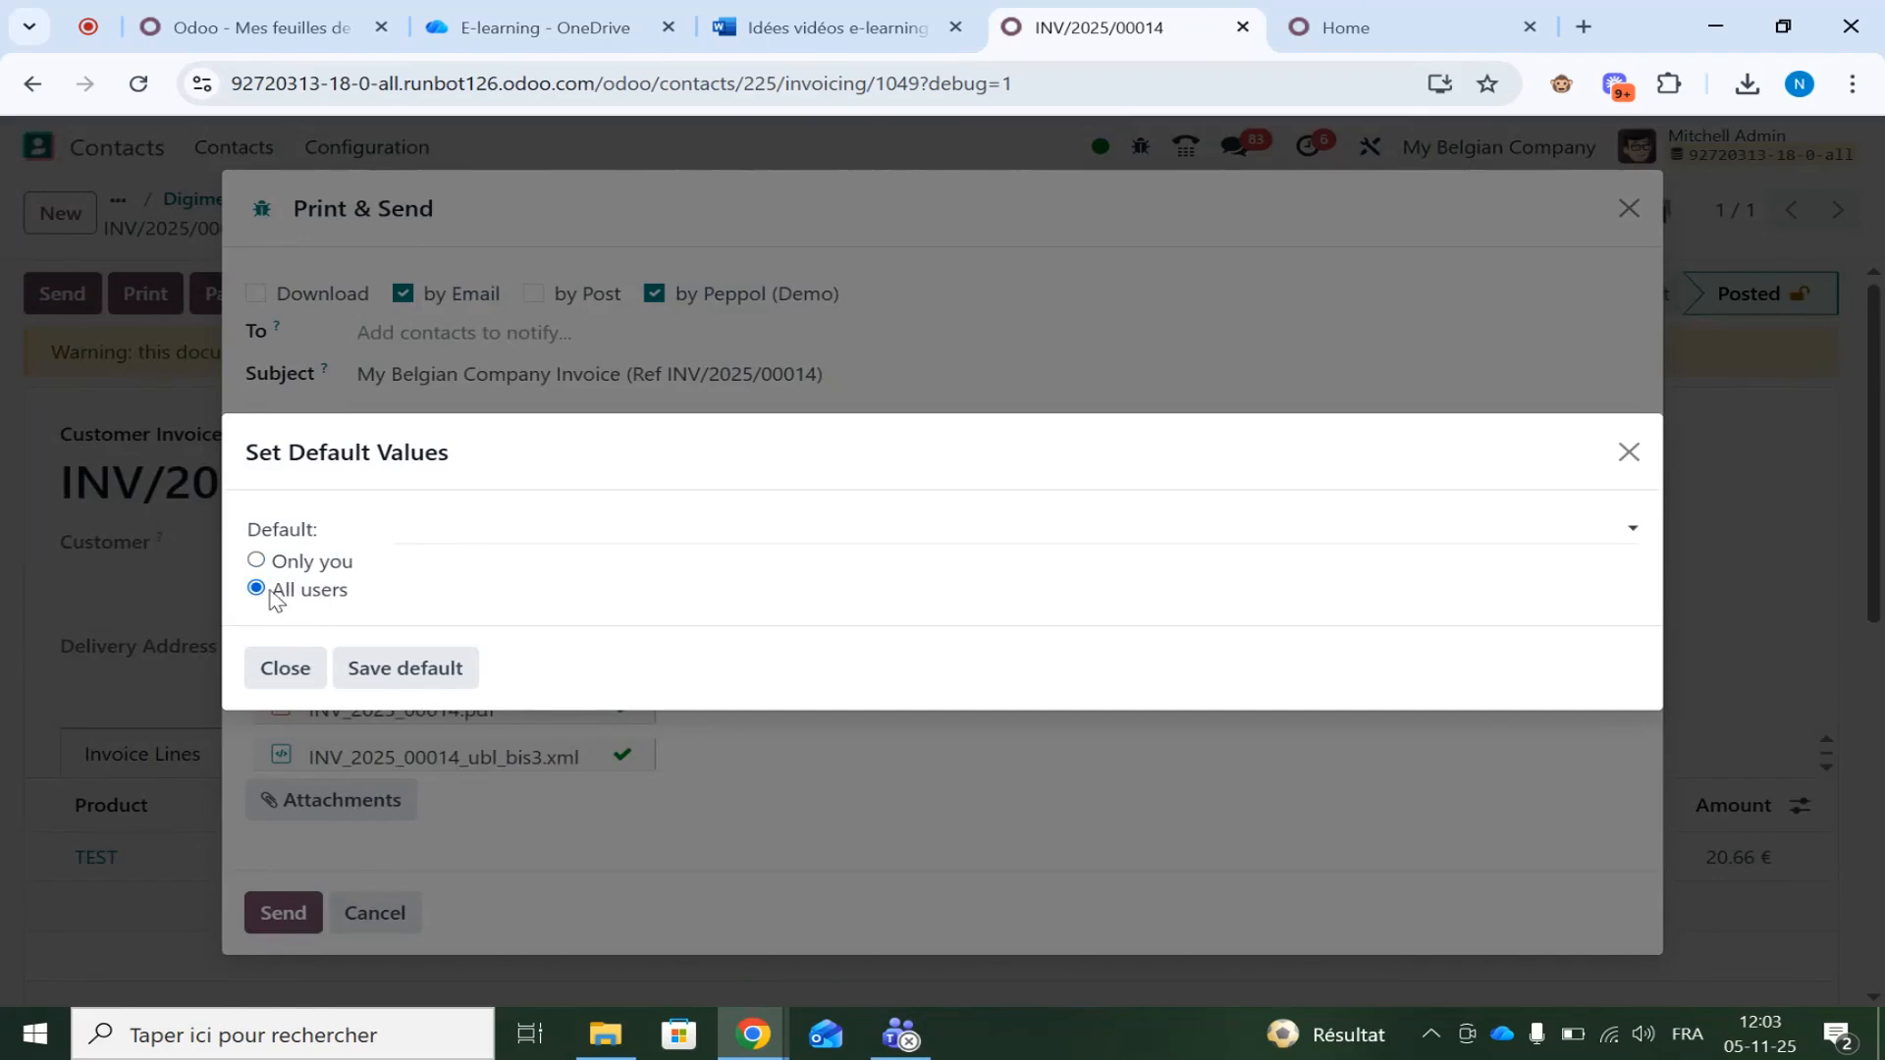
left_click(821, 535)
left_click(656, 595)
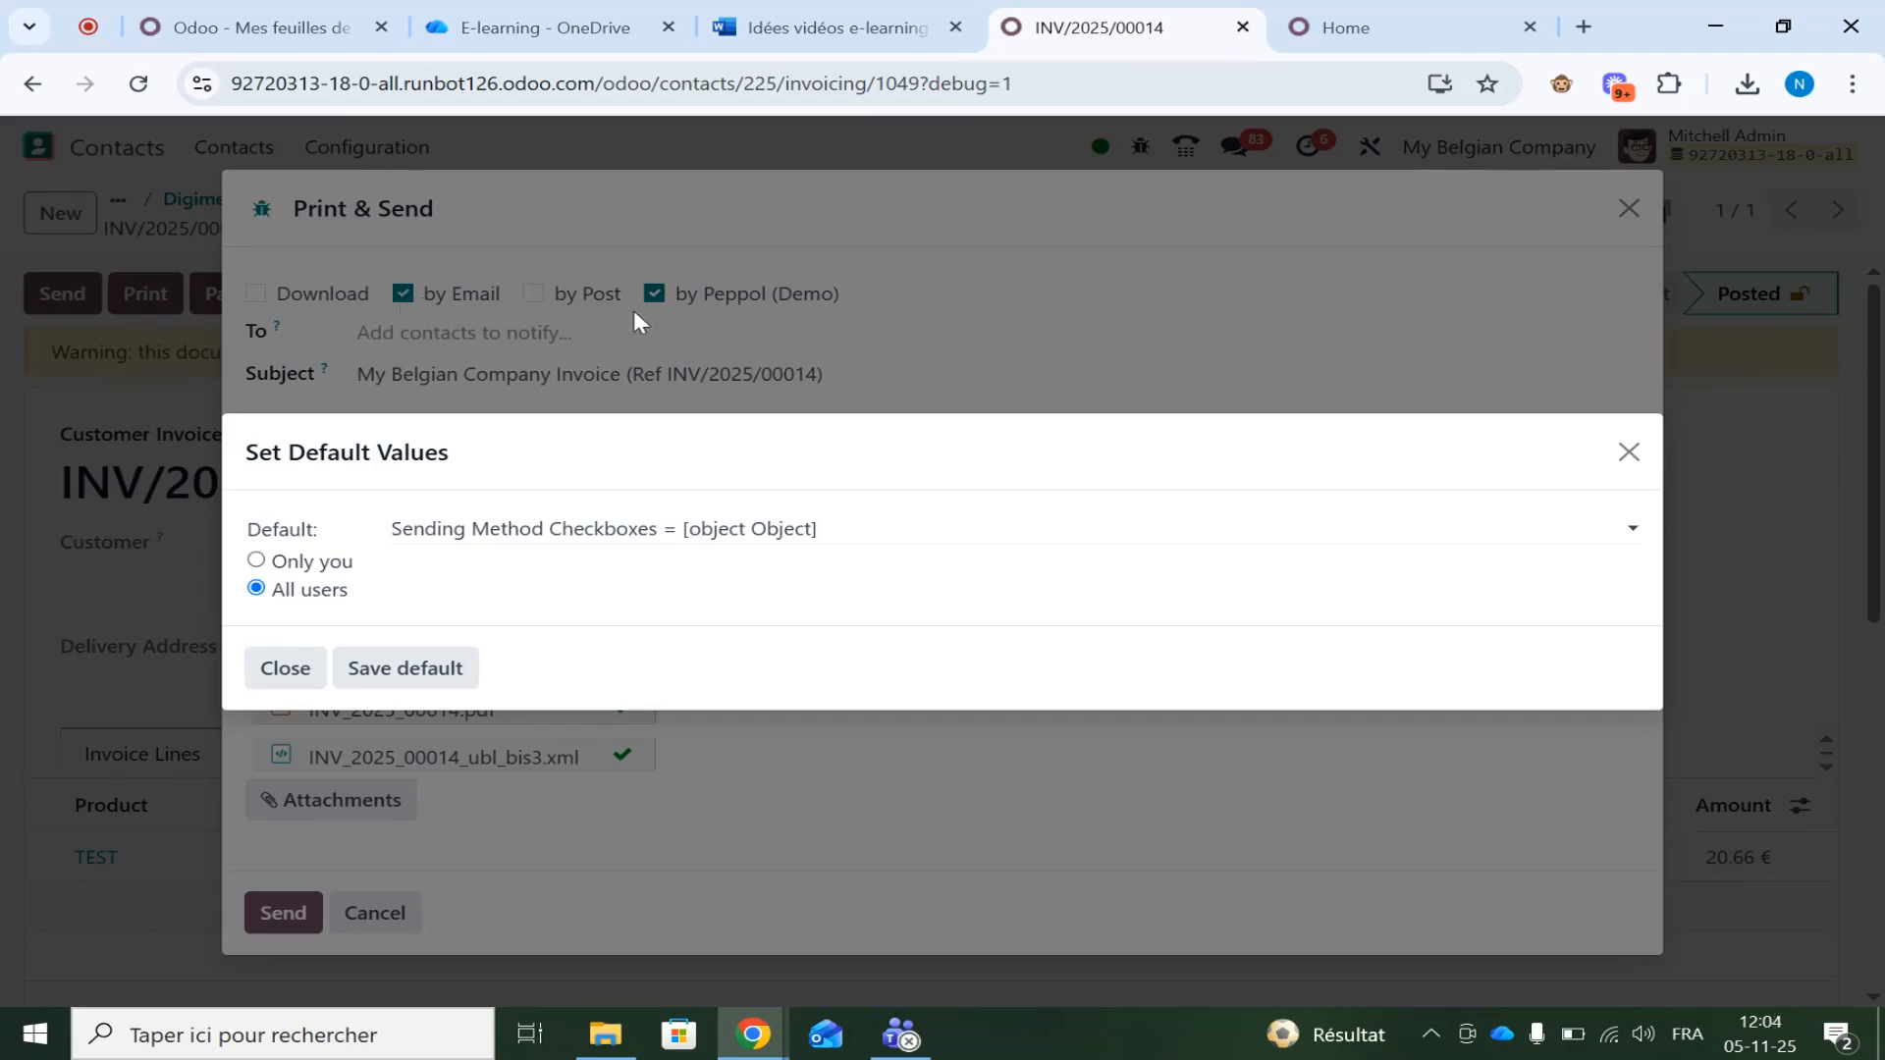
left_click(381, 668)
left_click(275, 911)
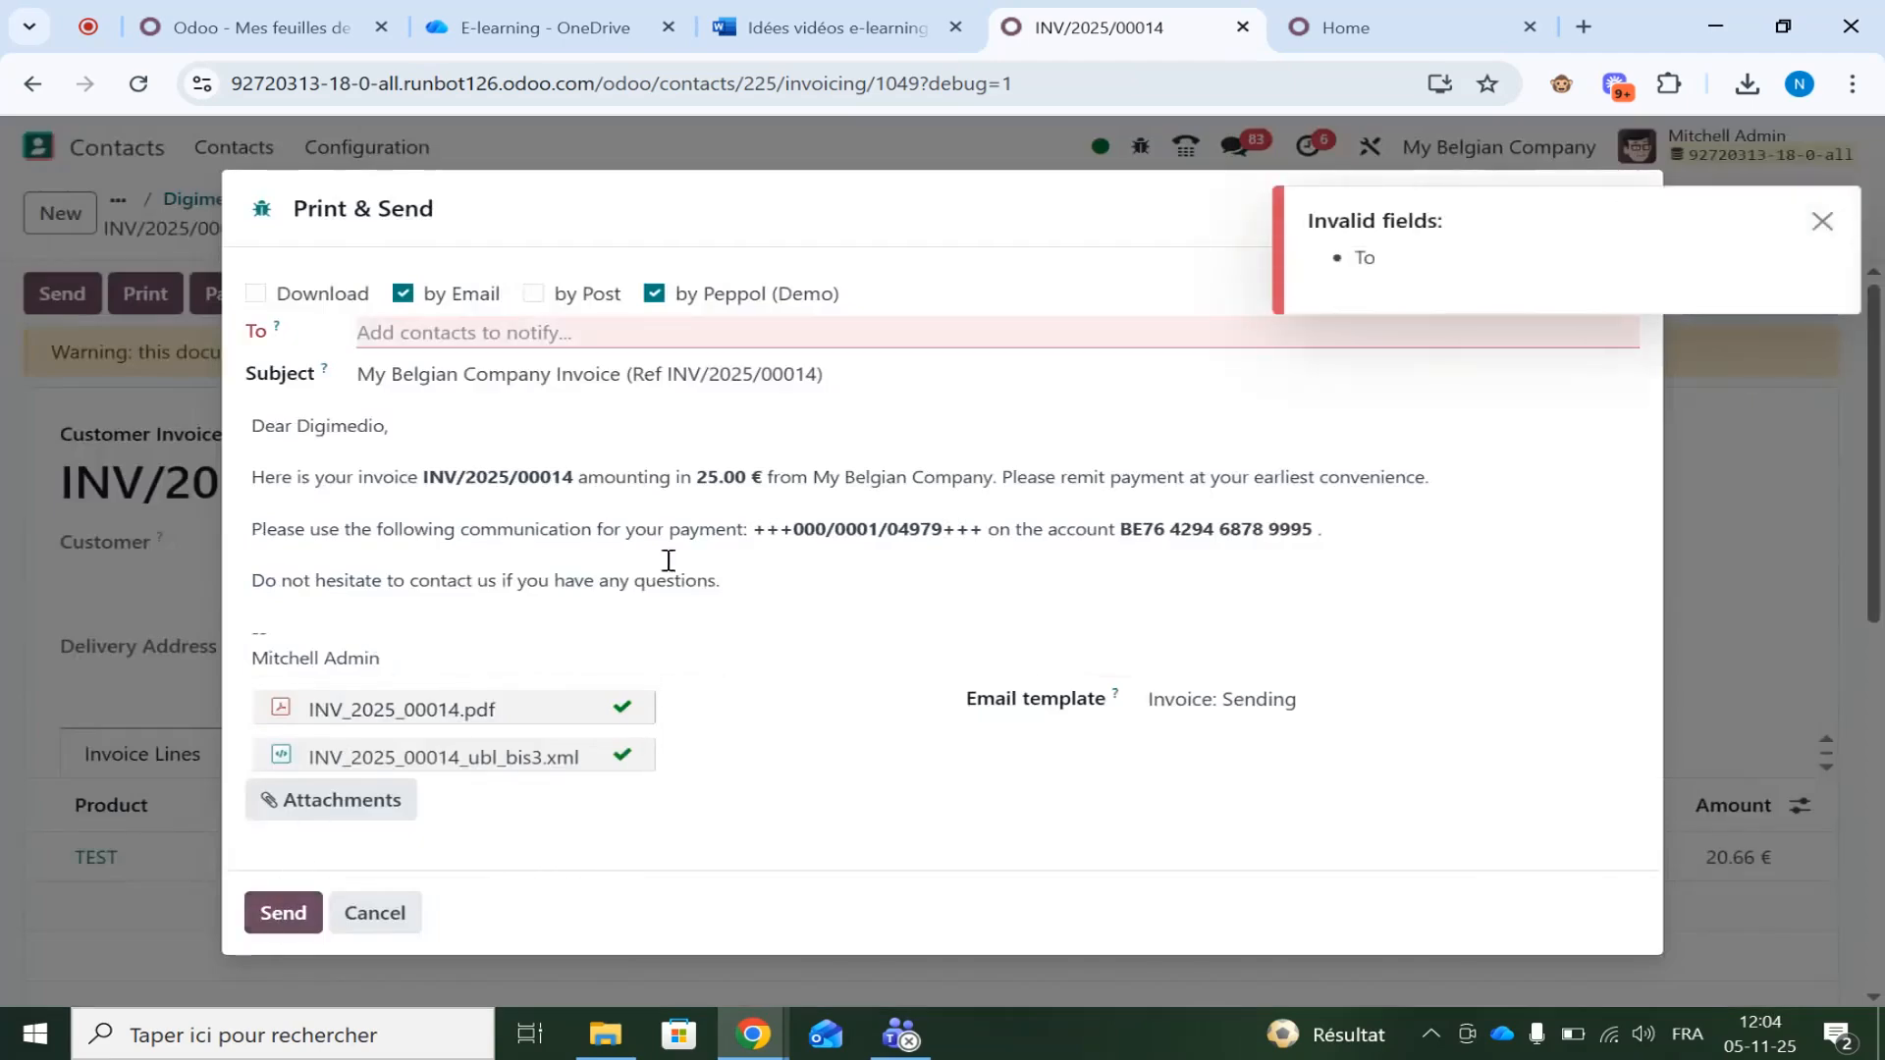
Add Digimedio as recipient, save an email address on its contact, and send INV/2025/00014
left_click(610, 340)
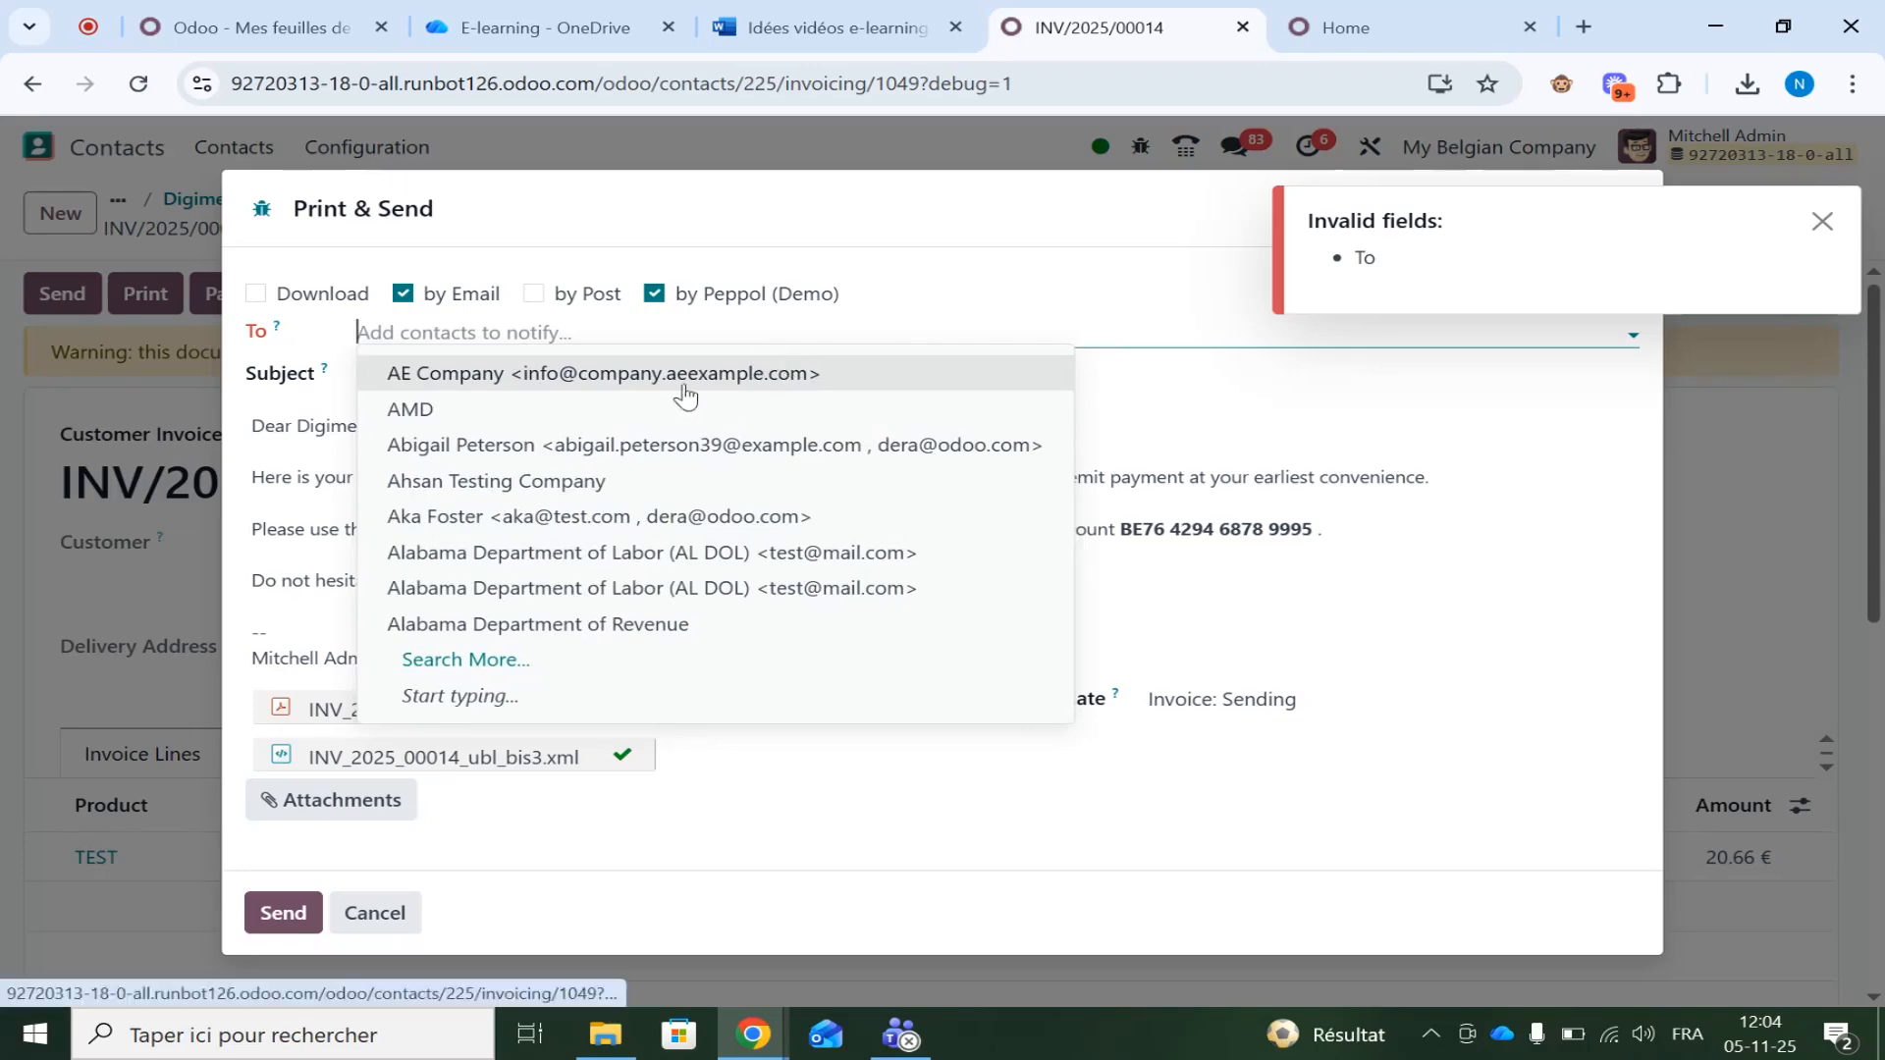
left_click(518, 329)
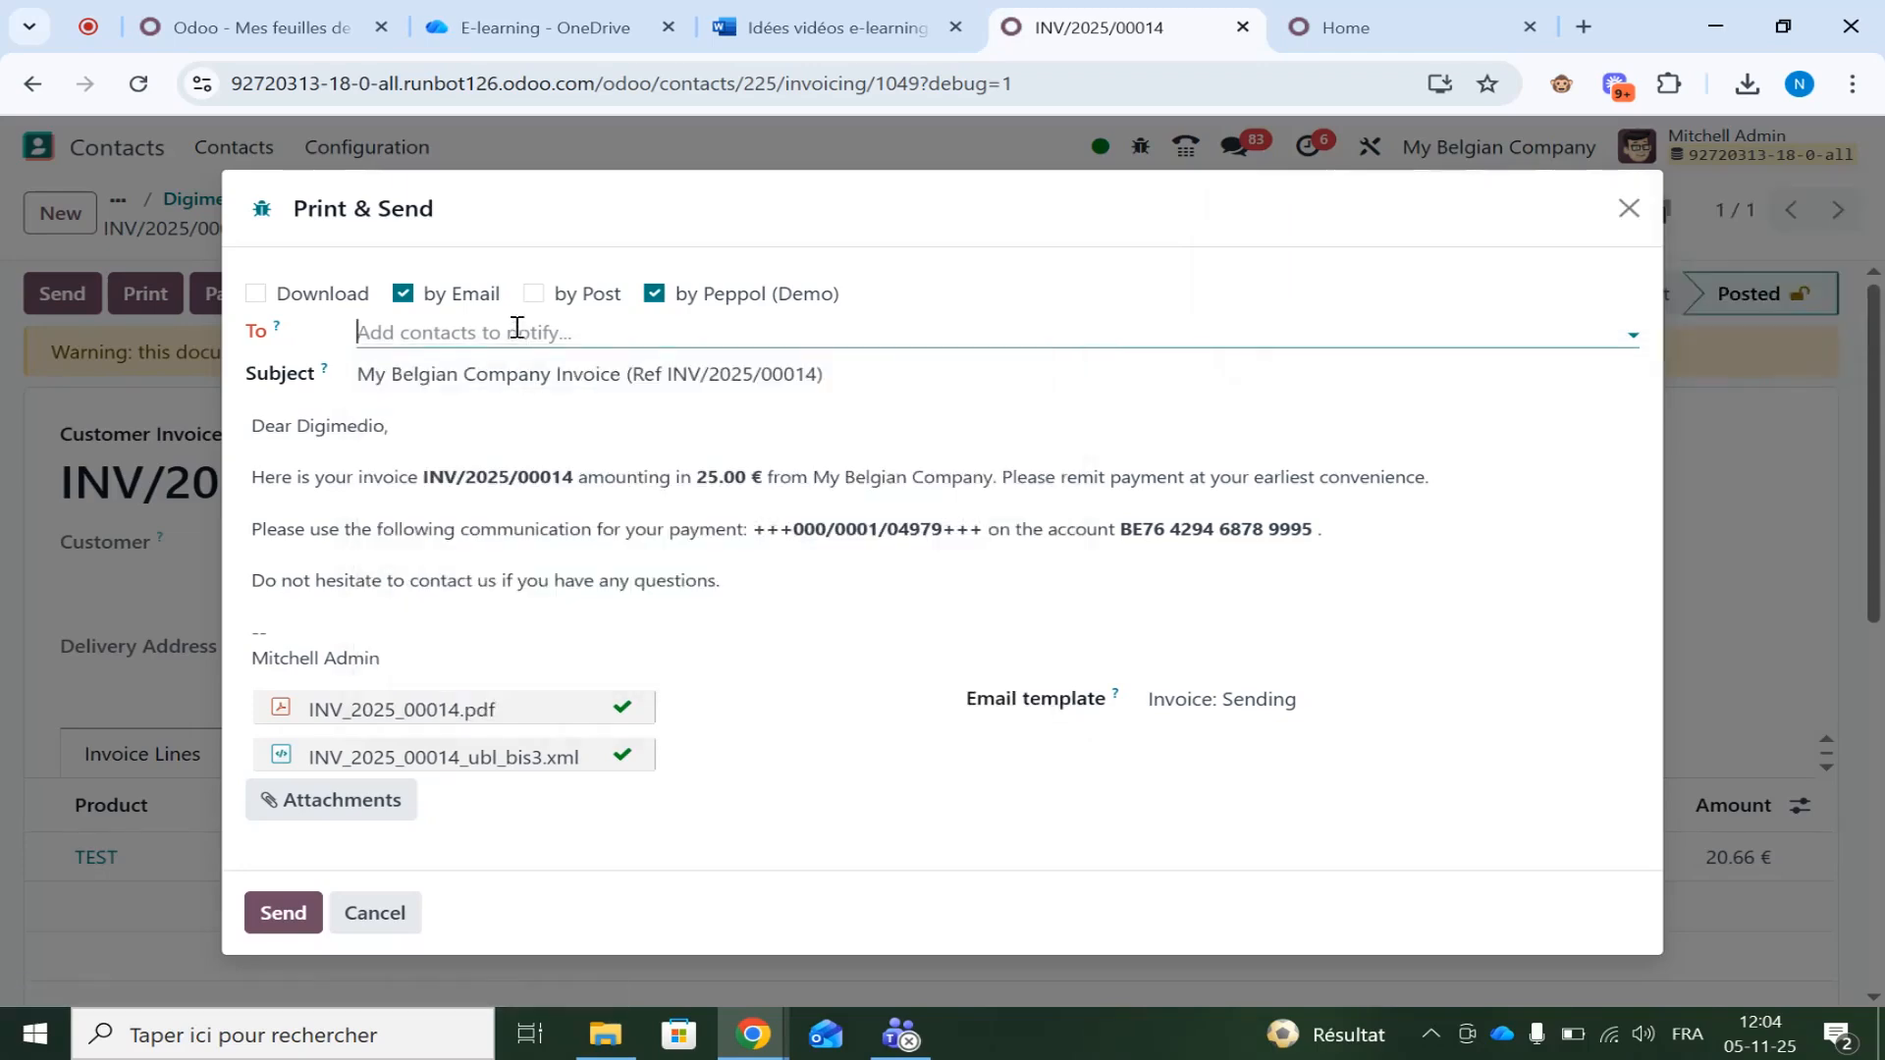
left_click_drag(901, 201, 1042, 217)
left_click(766, 348)
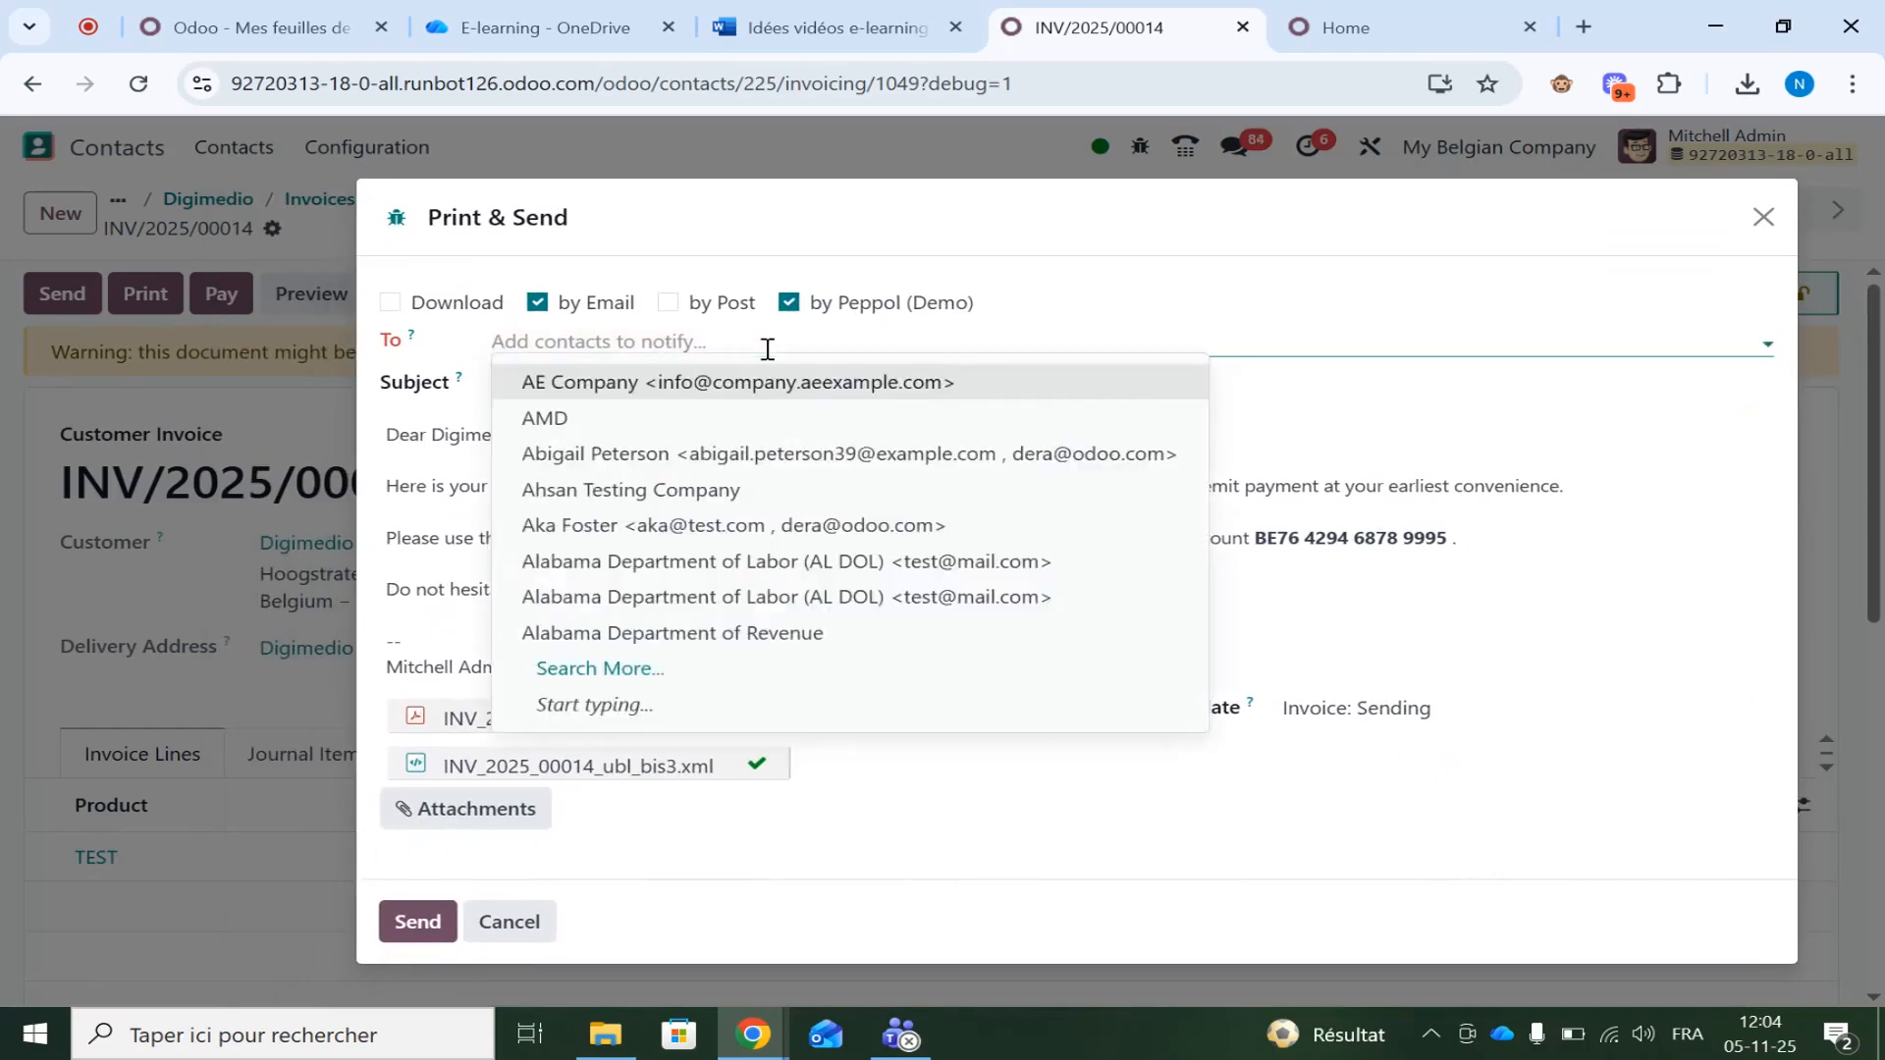
type("digi")
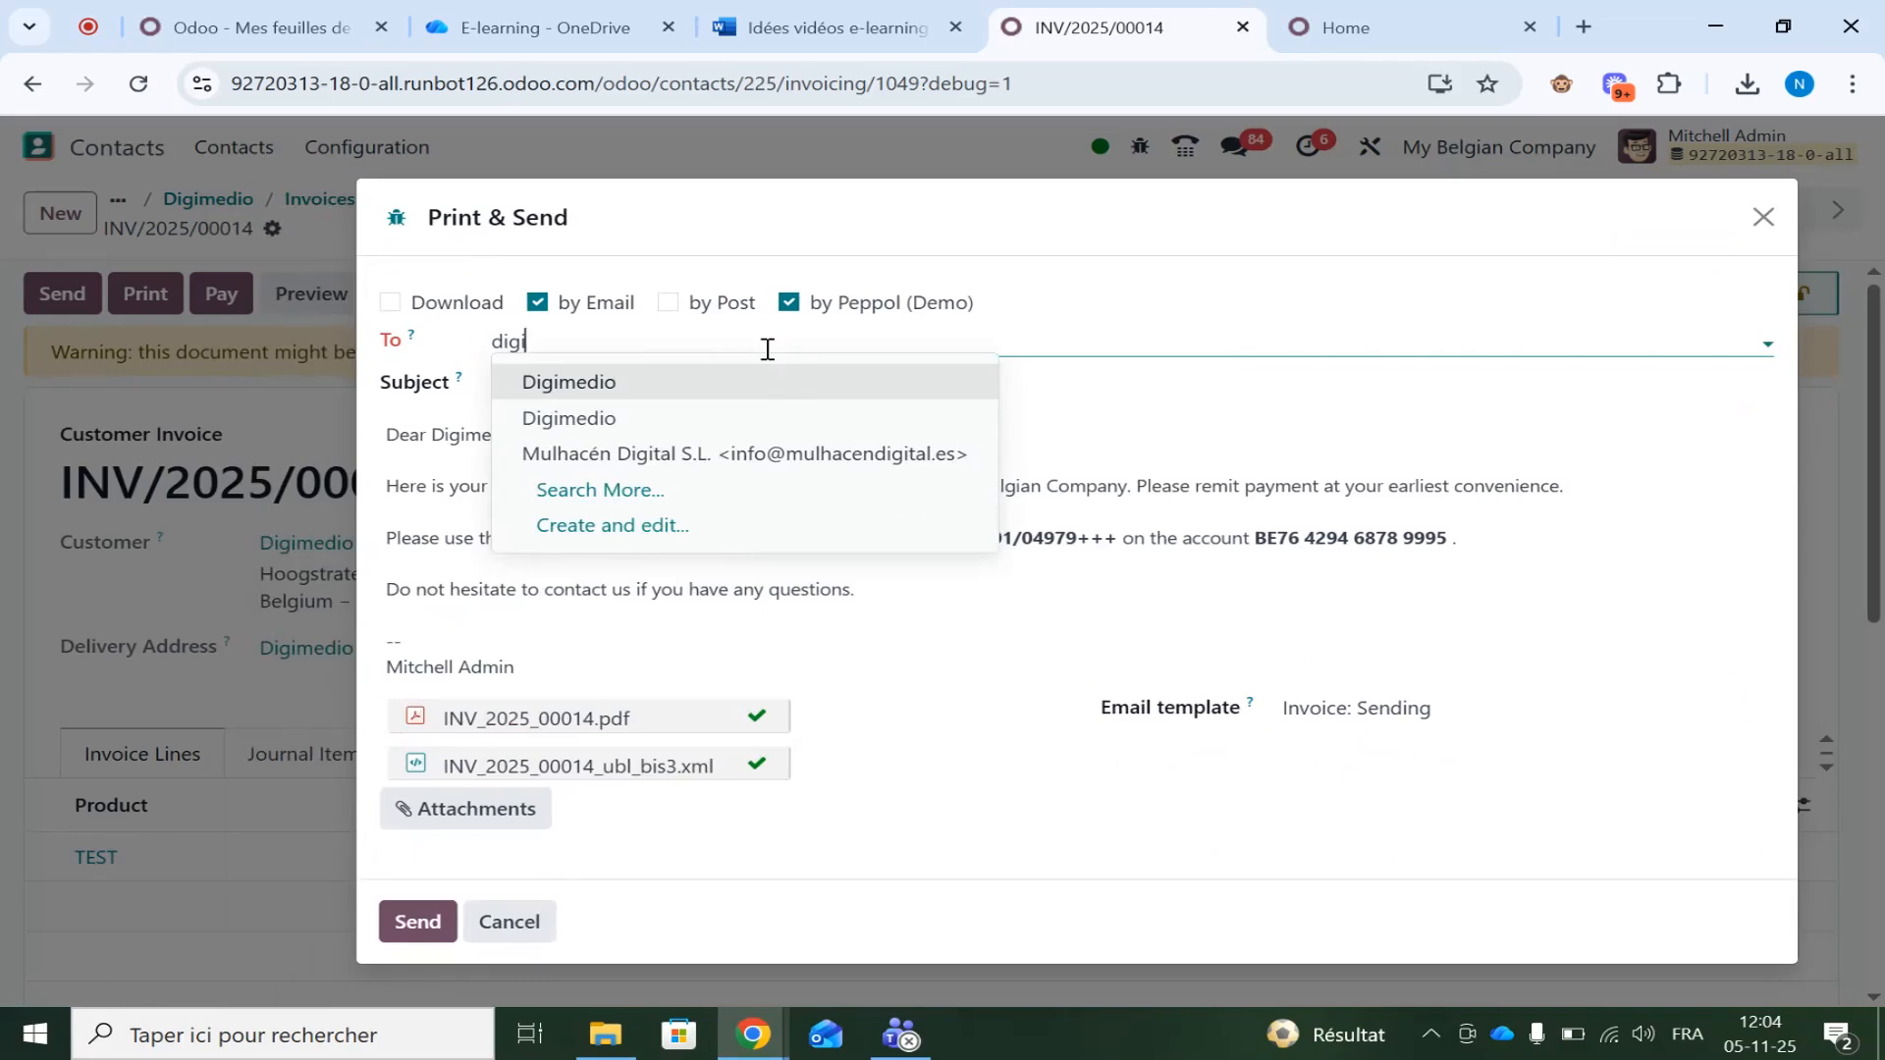
left_click(685, 385)
left_click(365, 561)
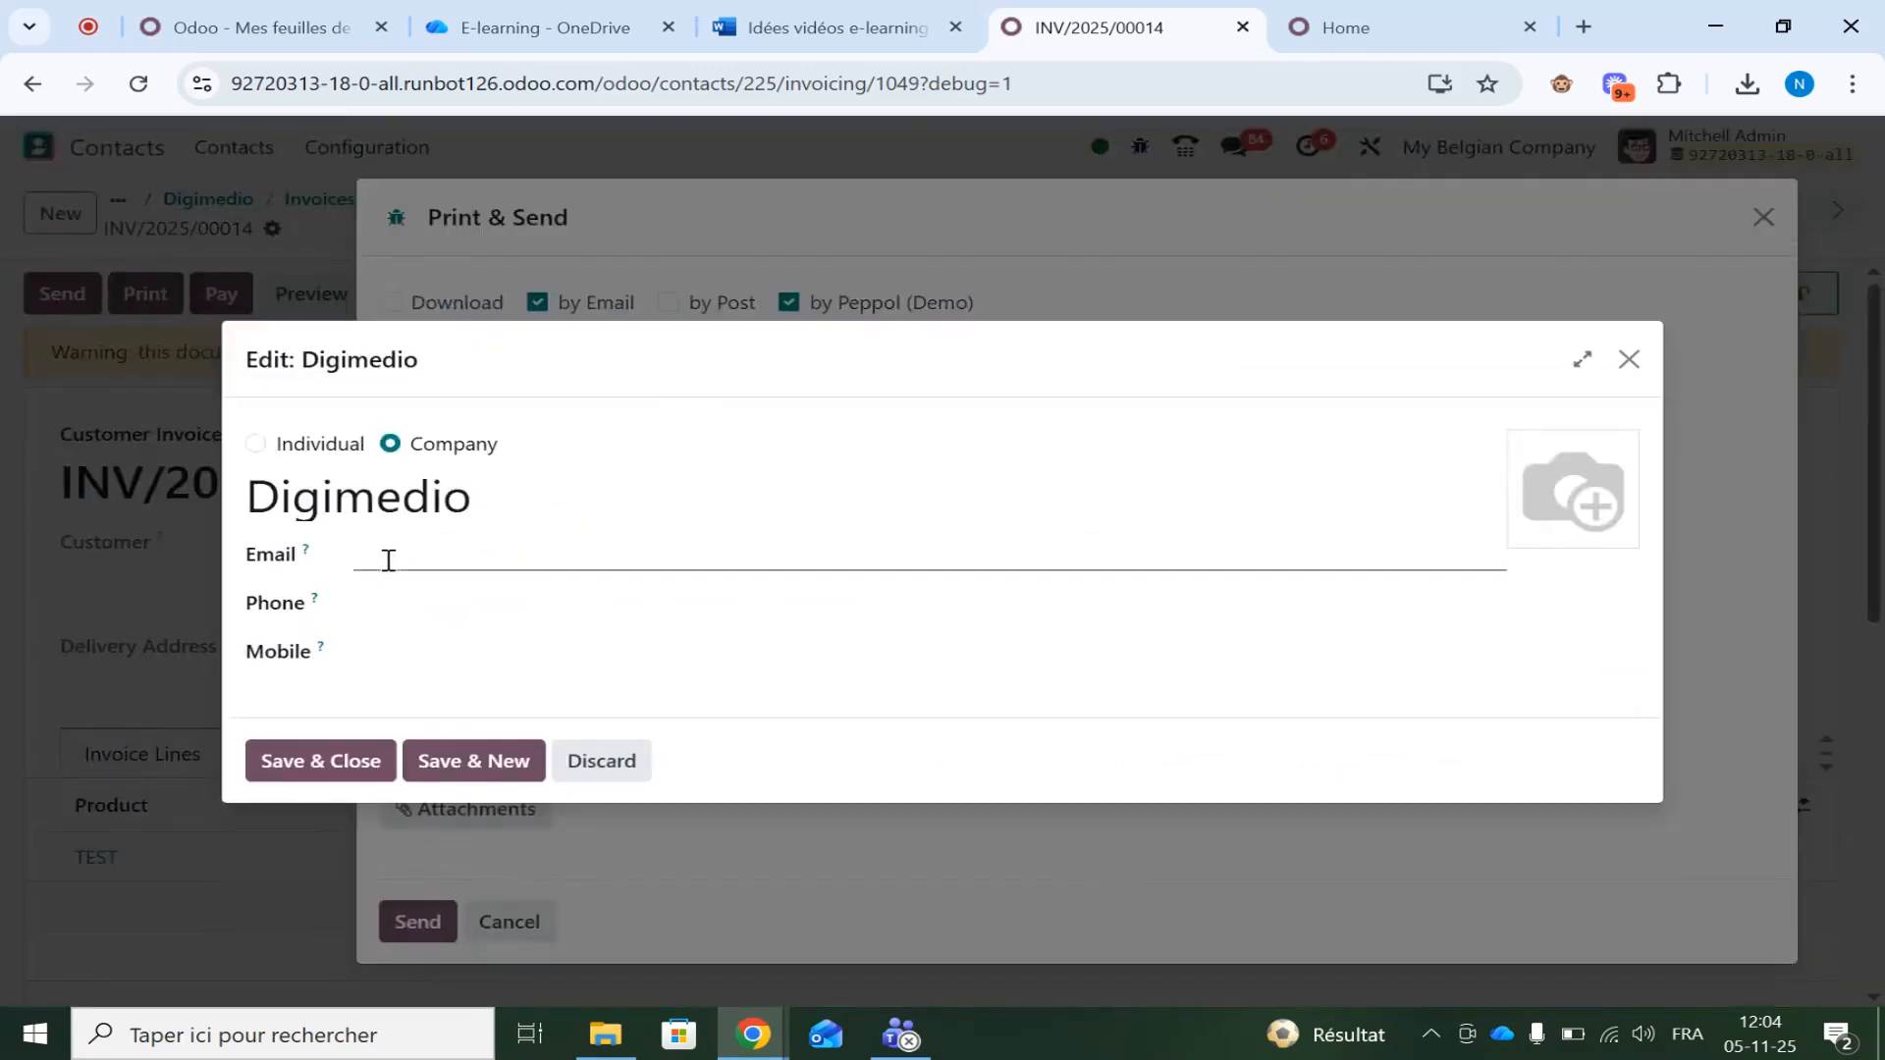
type("test@test.com")
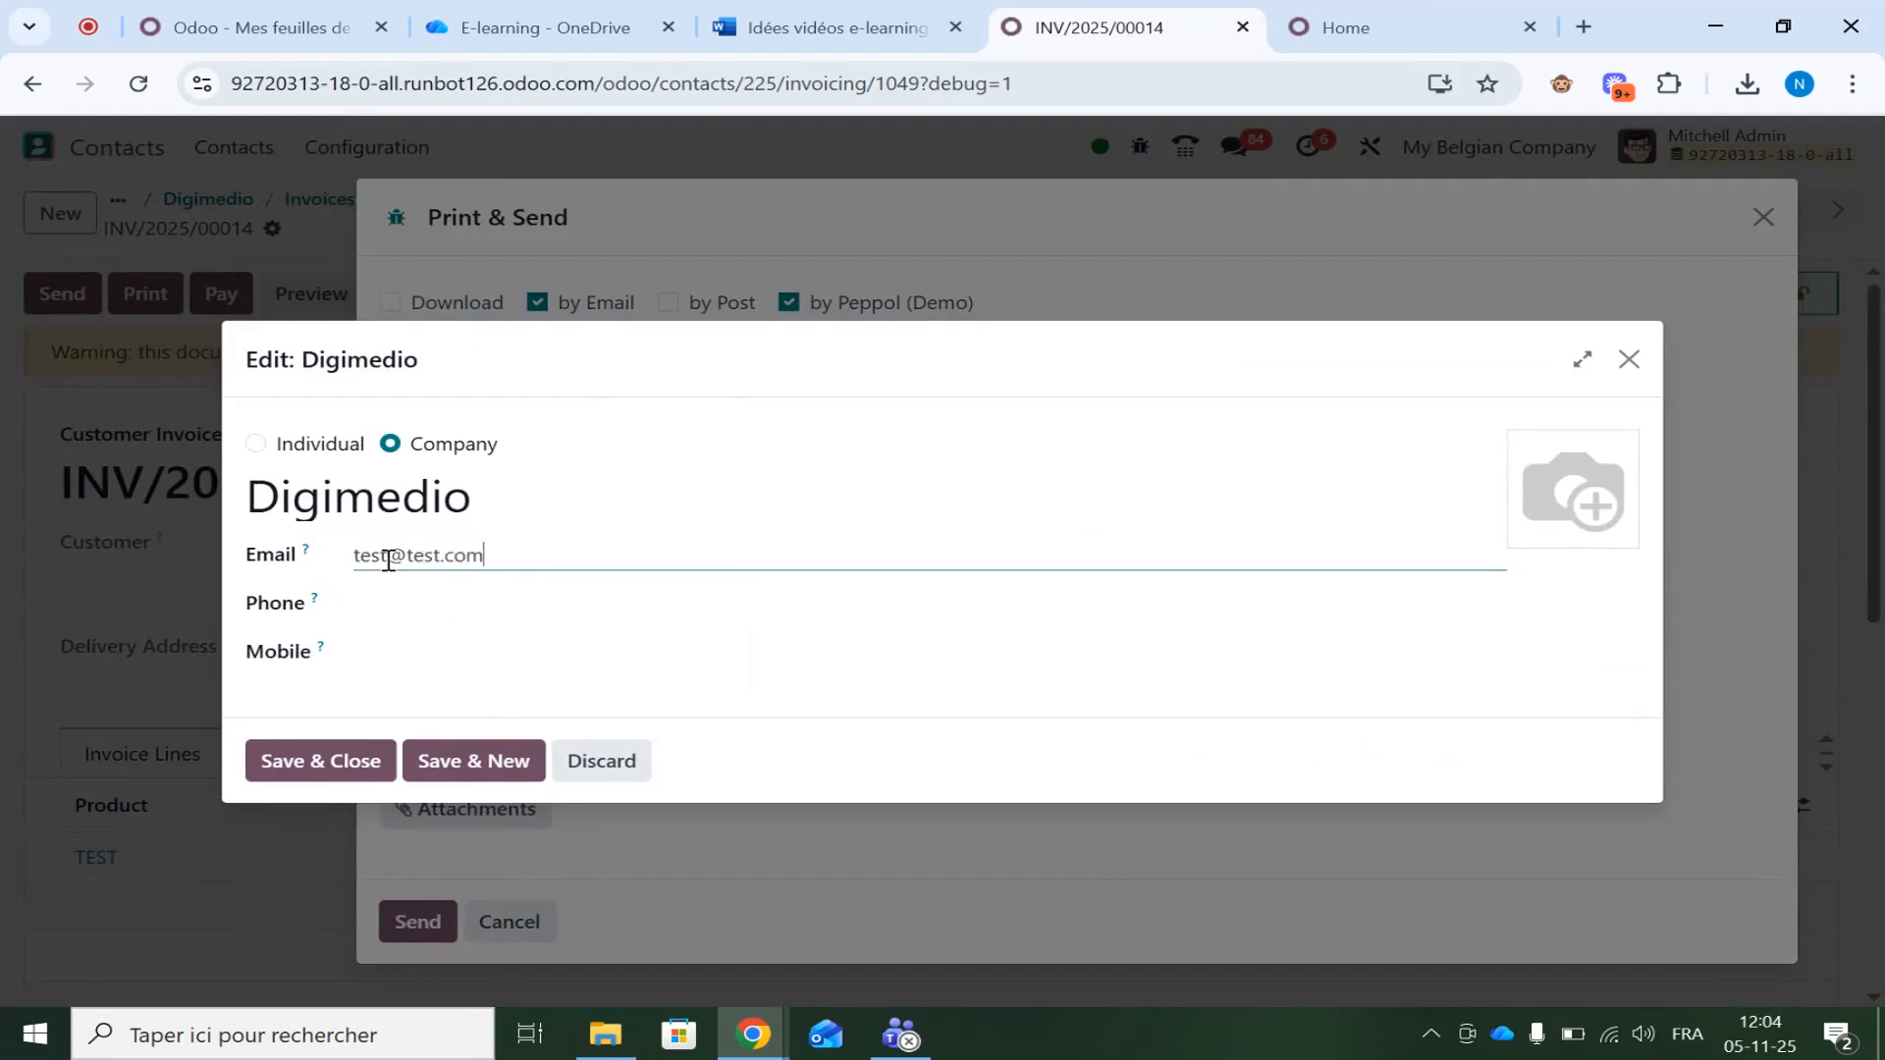
left_click(320, 762)
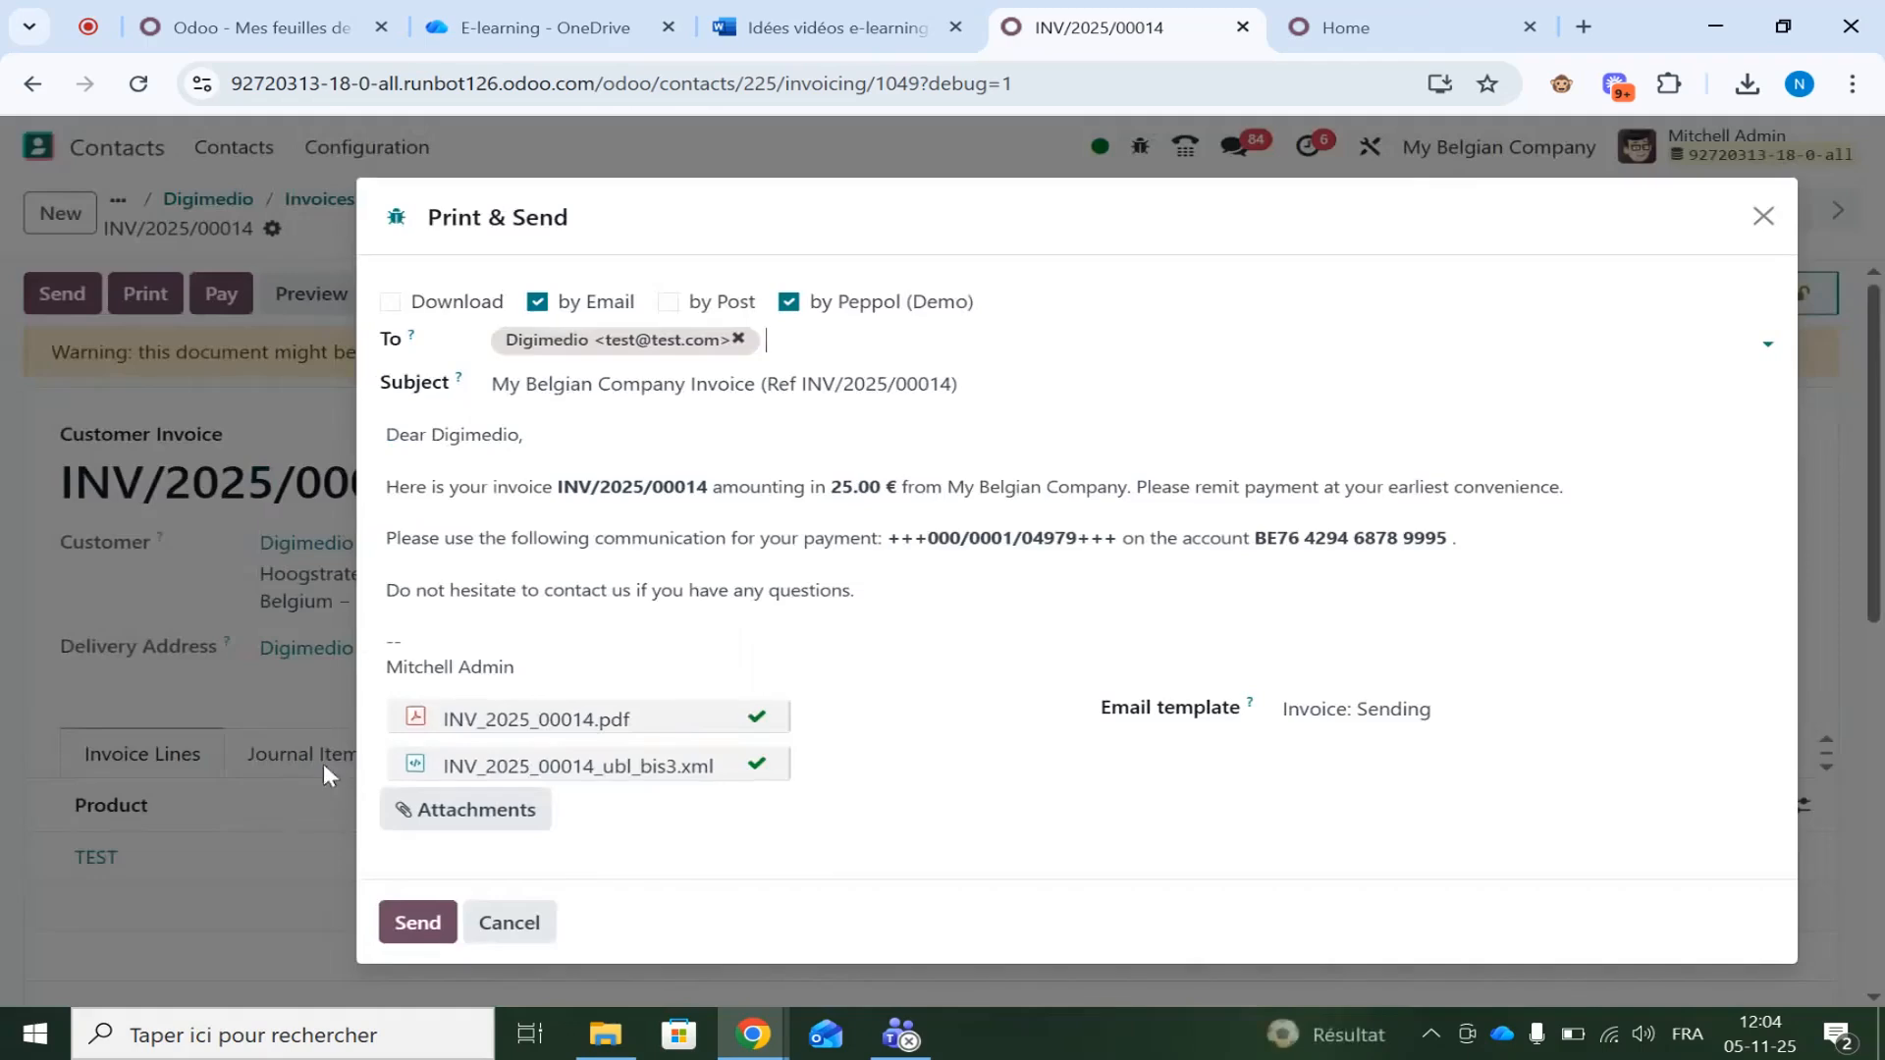
left_click(412, 905)
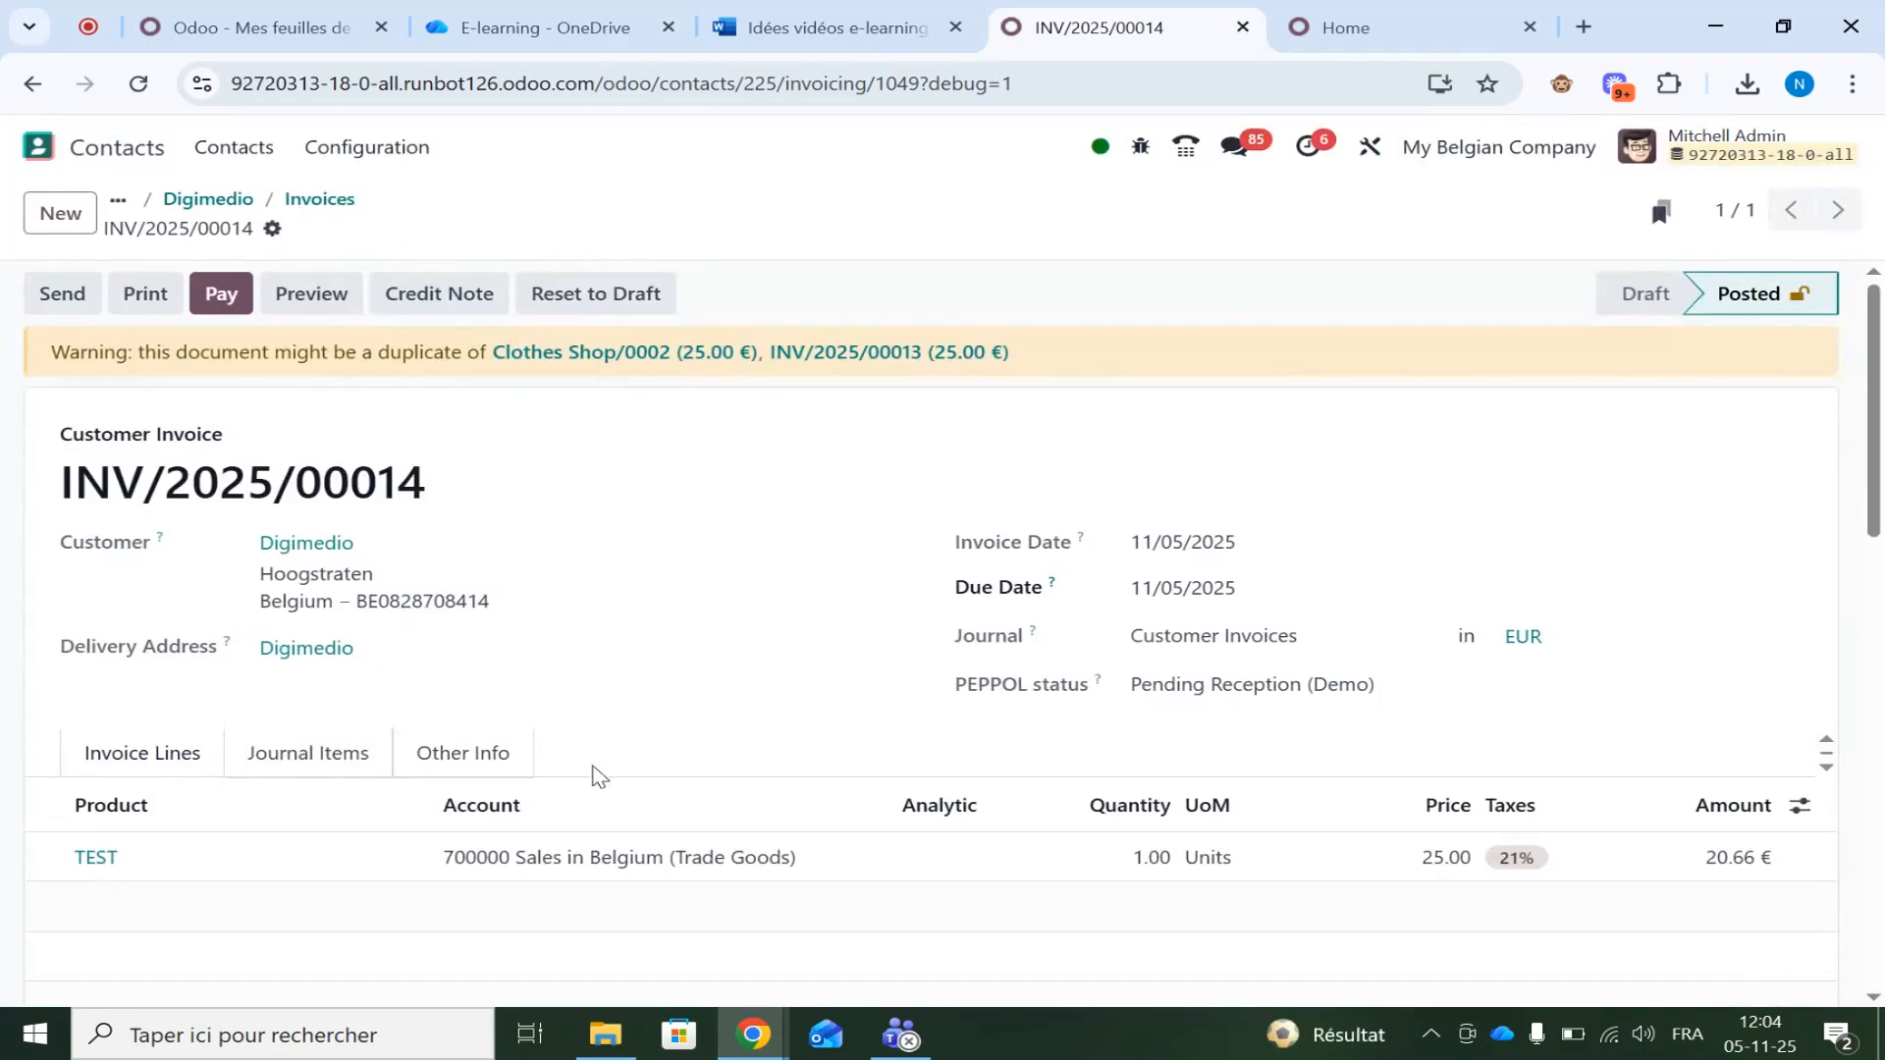
Read the sent invoice email in the chatter, then return to Digimedio's invoice list
scroll(580, 661, "down", 8)
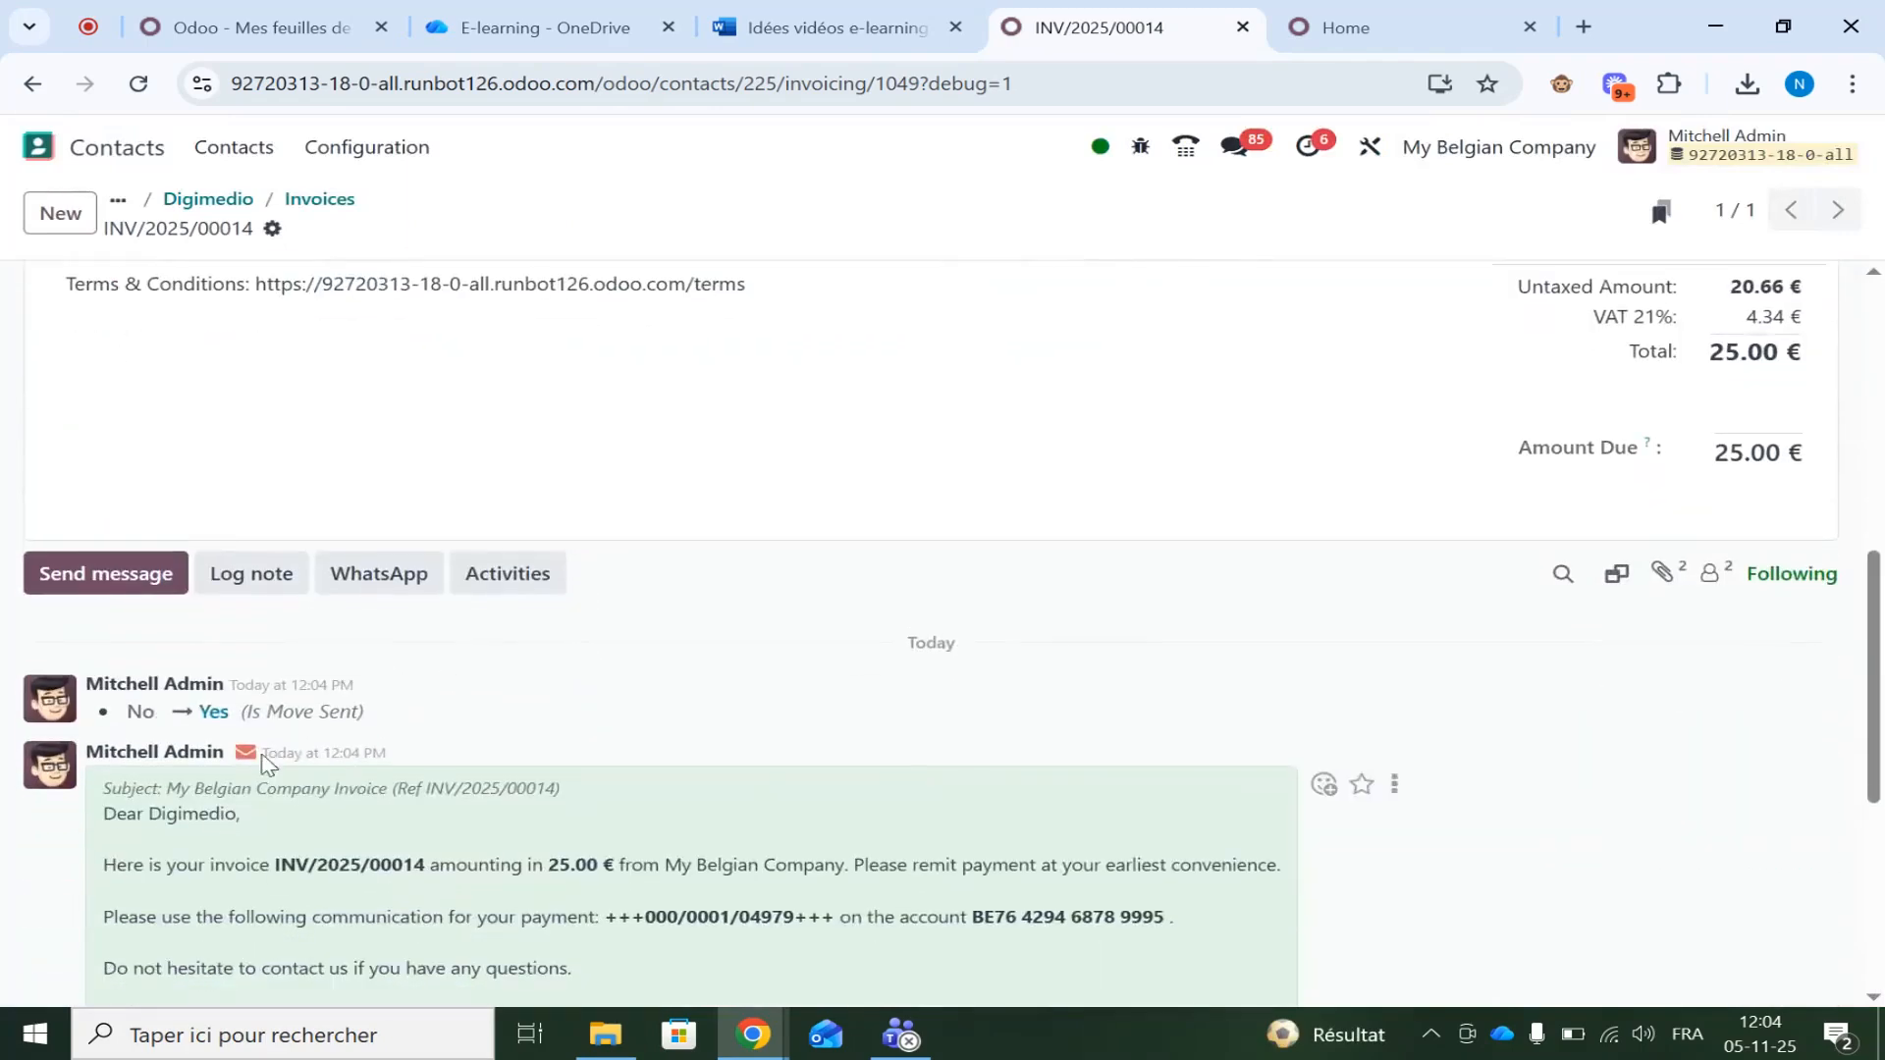
scroll(263, 763, "down", 5)
left_click_drag(328, 646, 677, 658)
scroll(673, 661, "up", 8)
scroll(1239, 581, "up", 5)
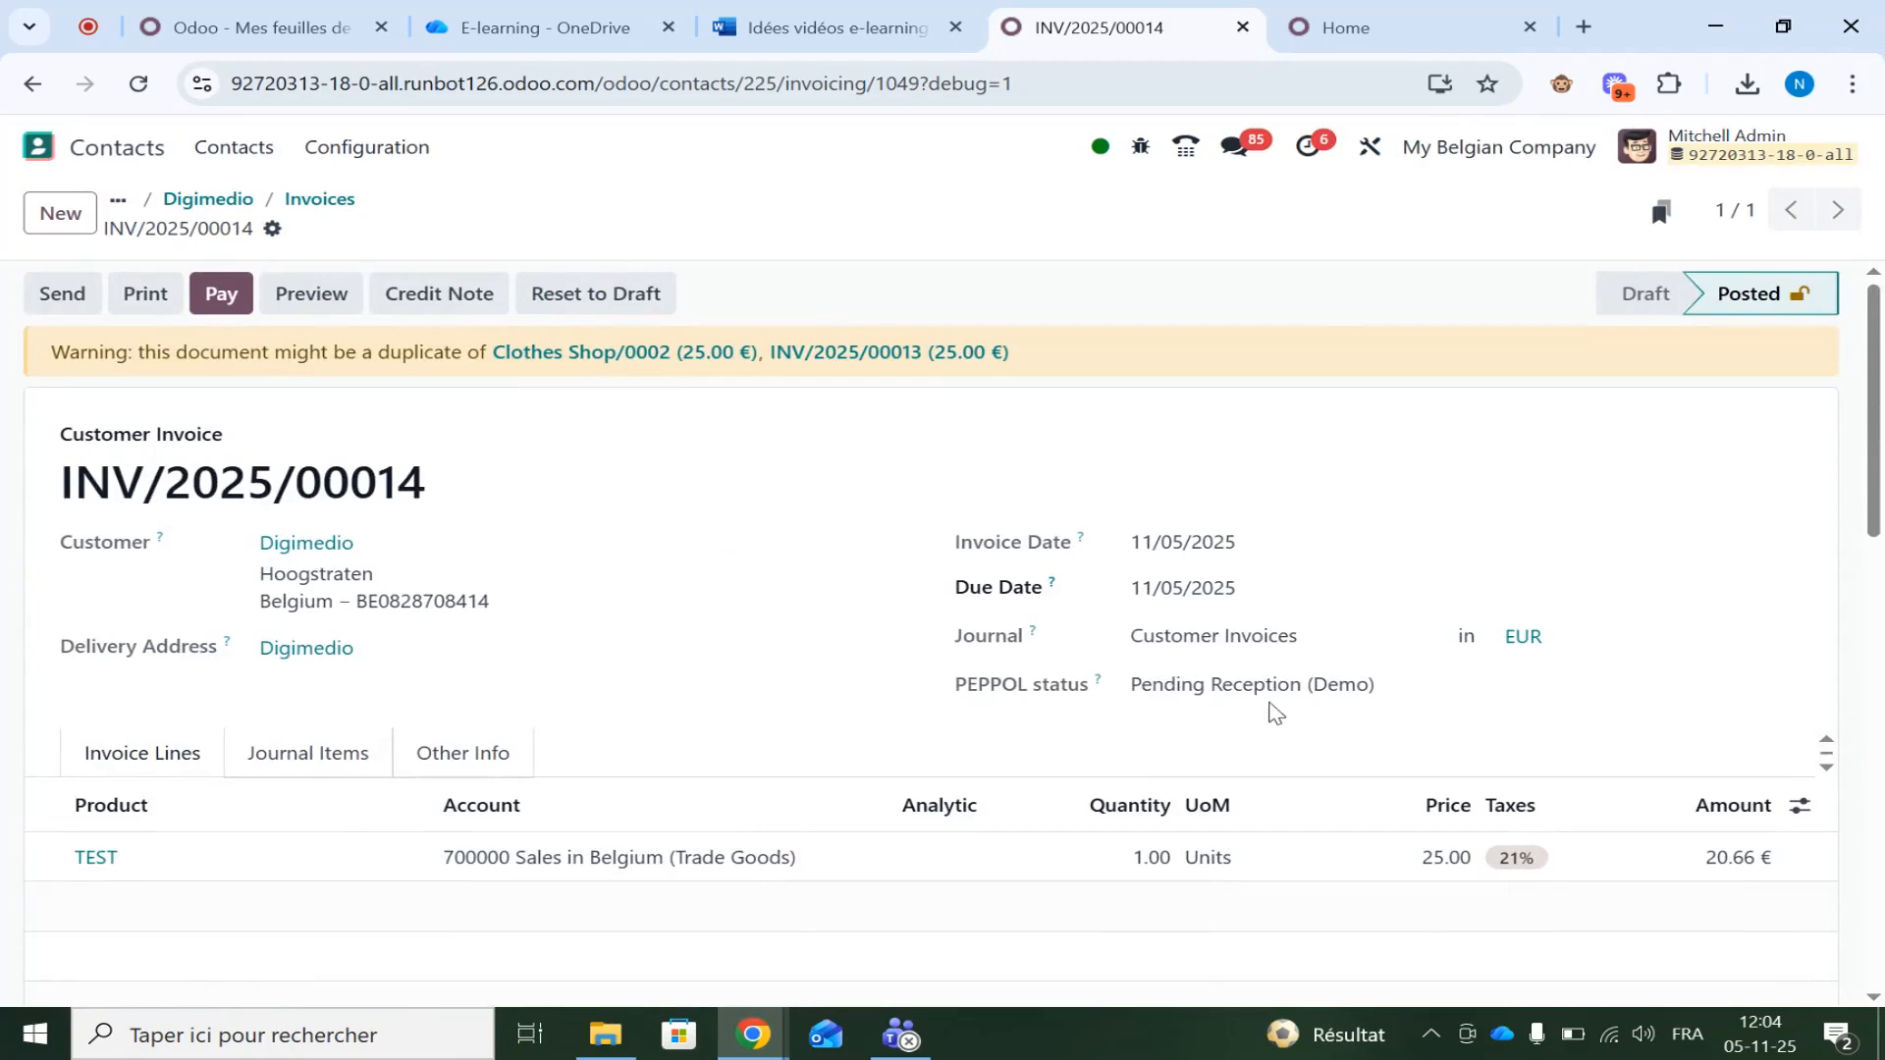
left_click(320, 201)
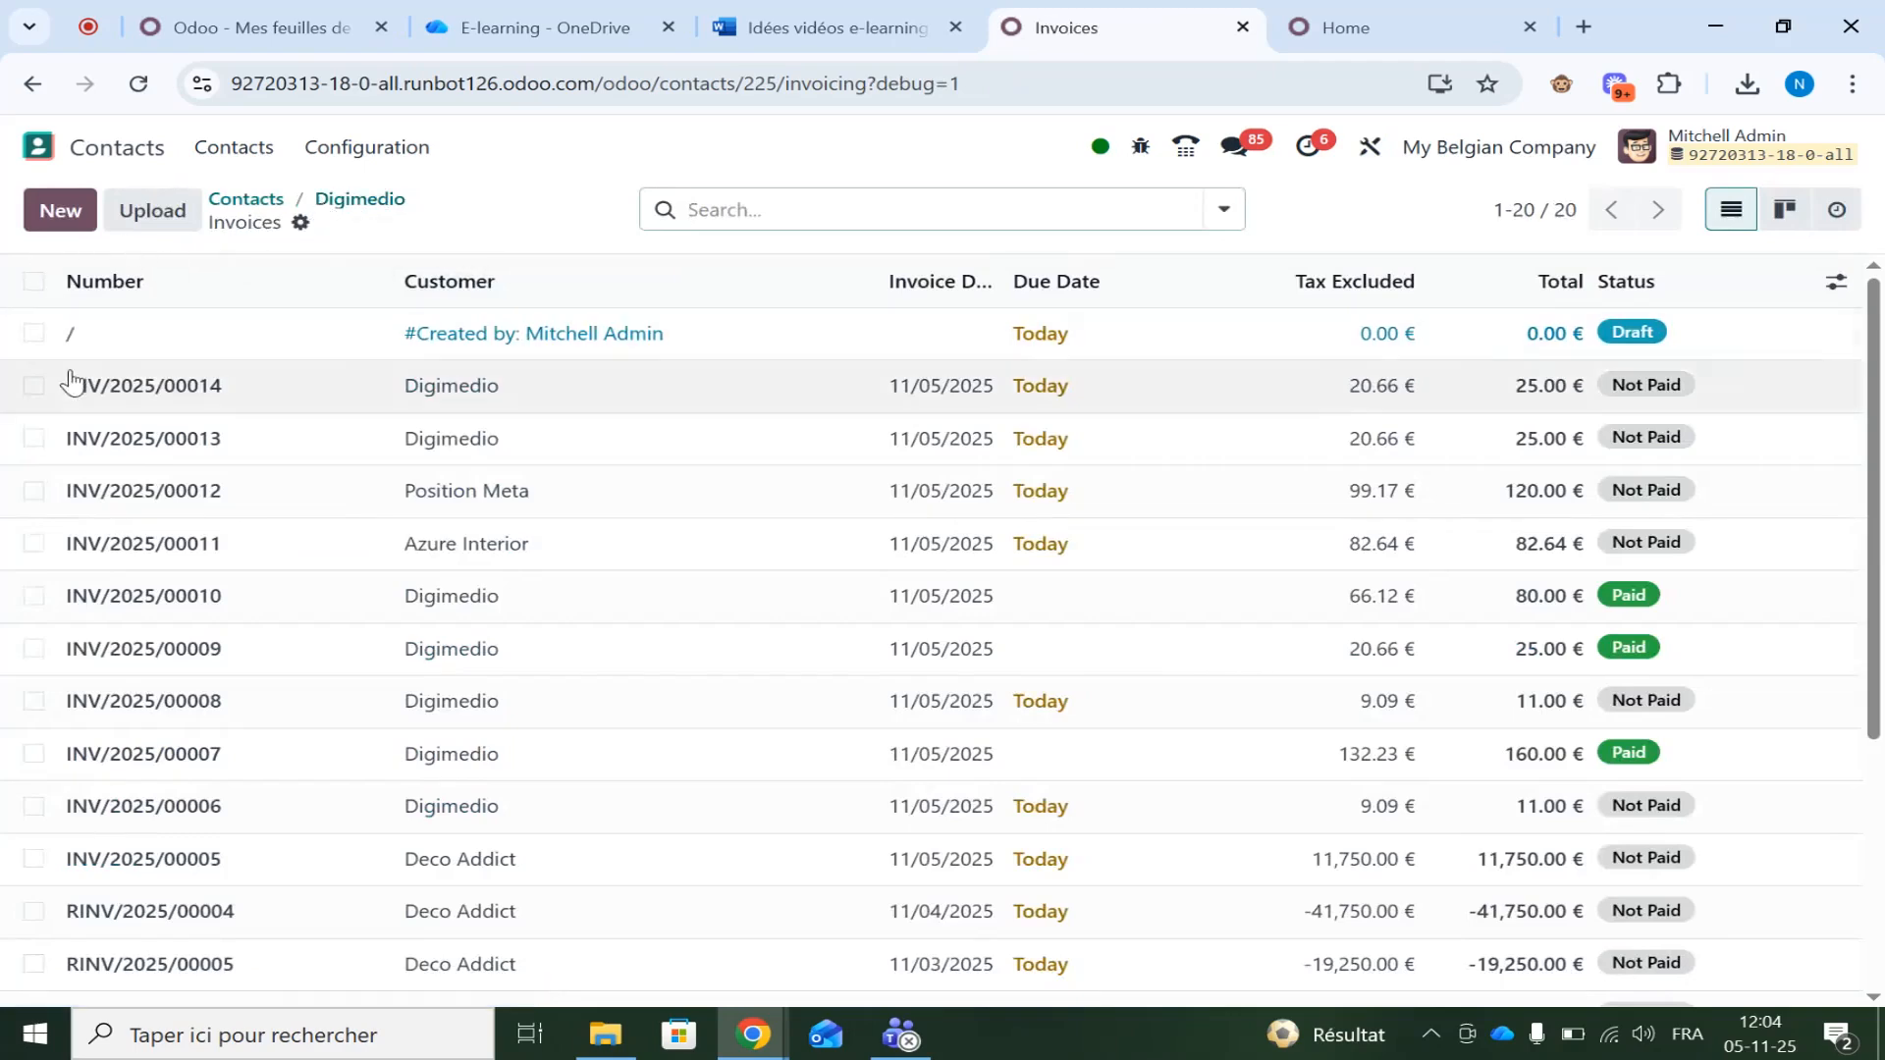
Open the Bistr-Odoo contact from Contacts grouped by country
left_click(42, 148)
type("con")
key("Return")
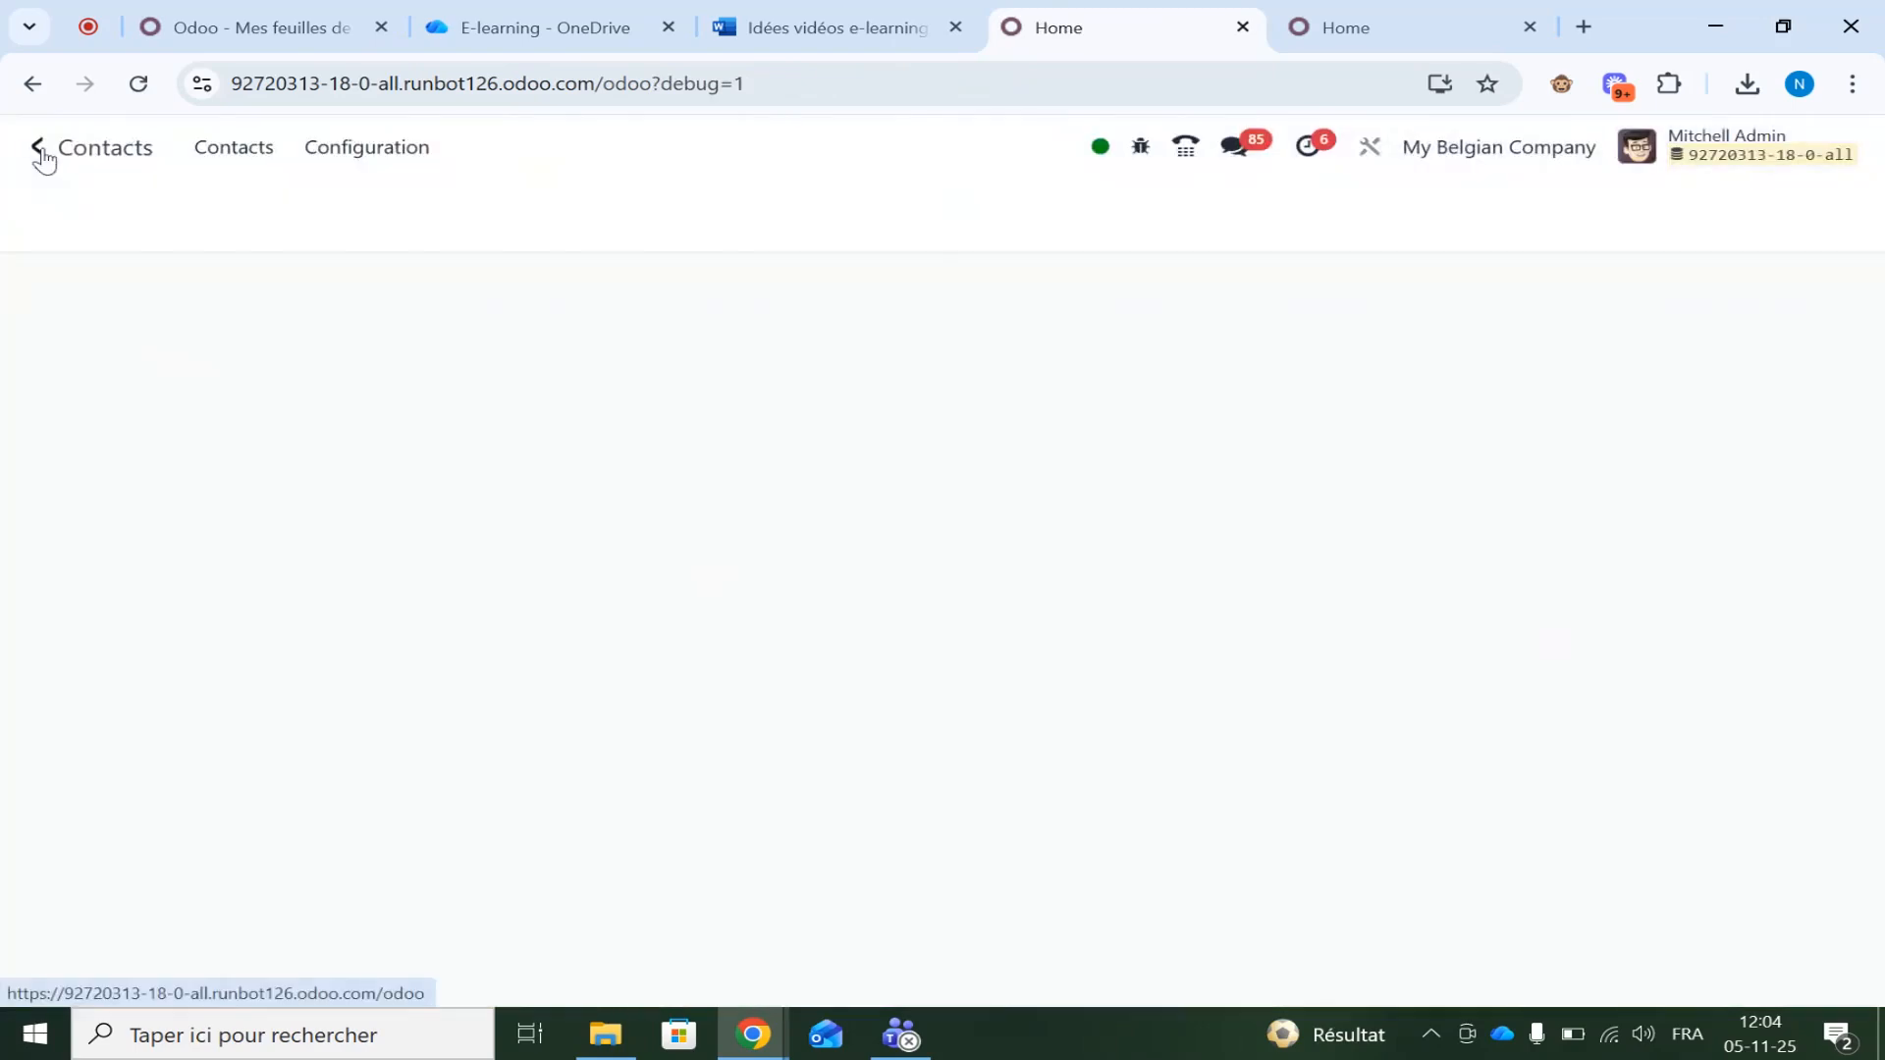
left_click(1218, 214)
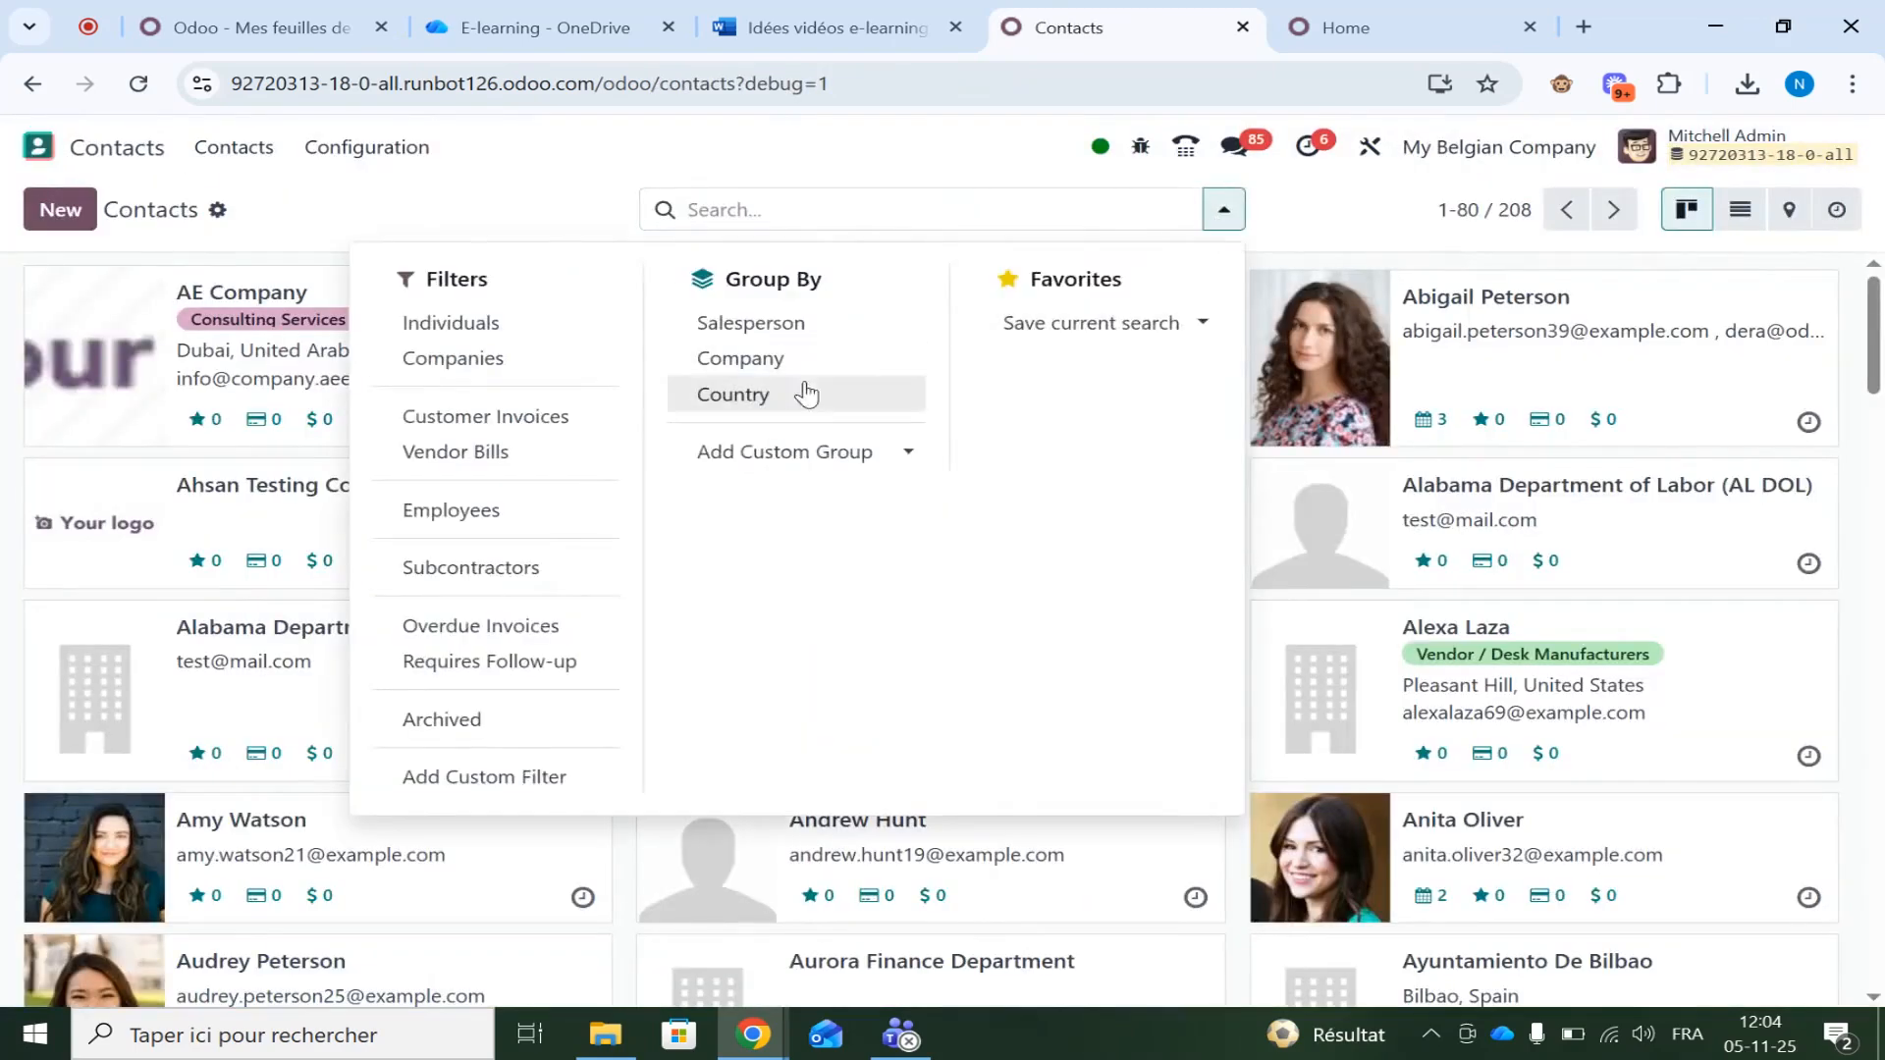
left_click(776, 396)
left_click(494, 230)
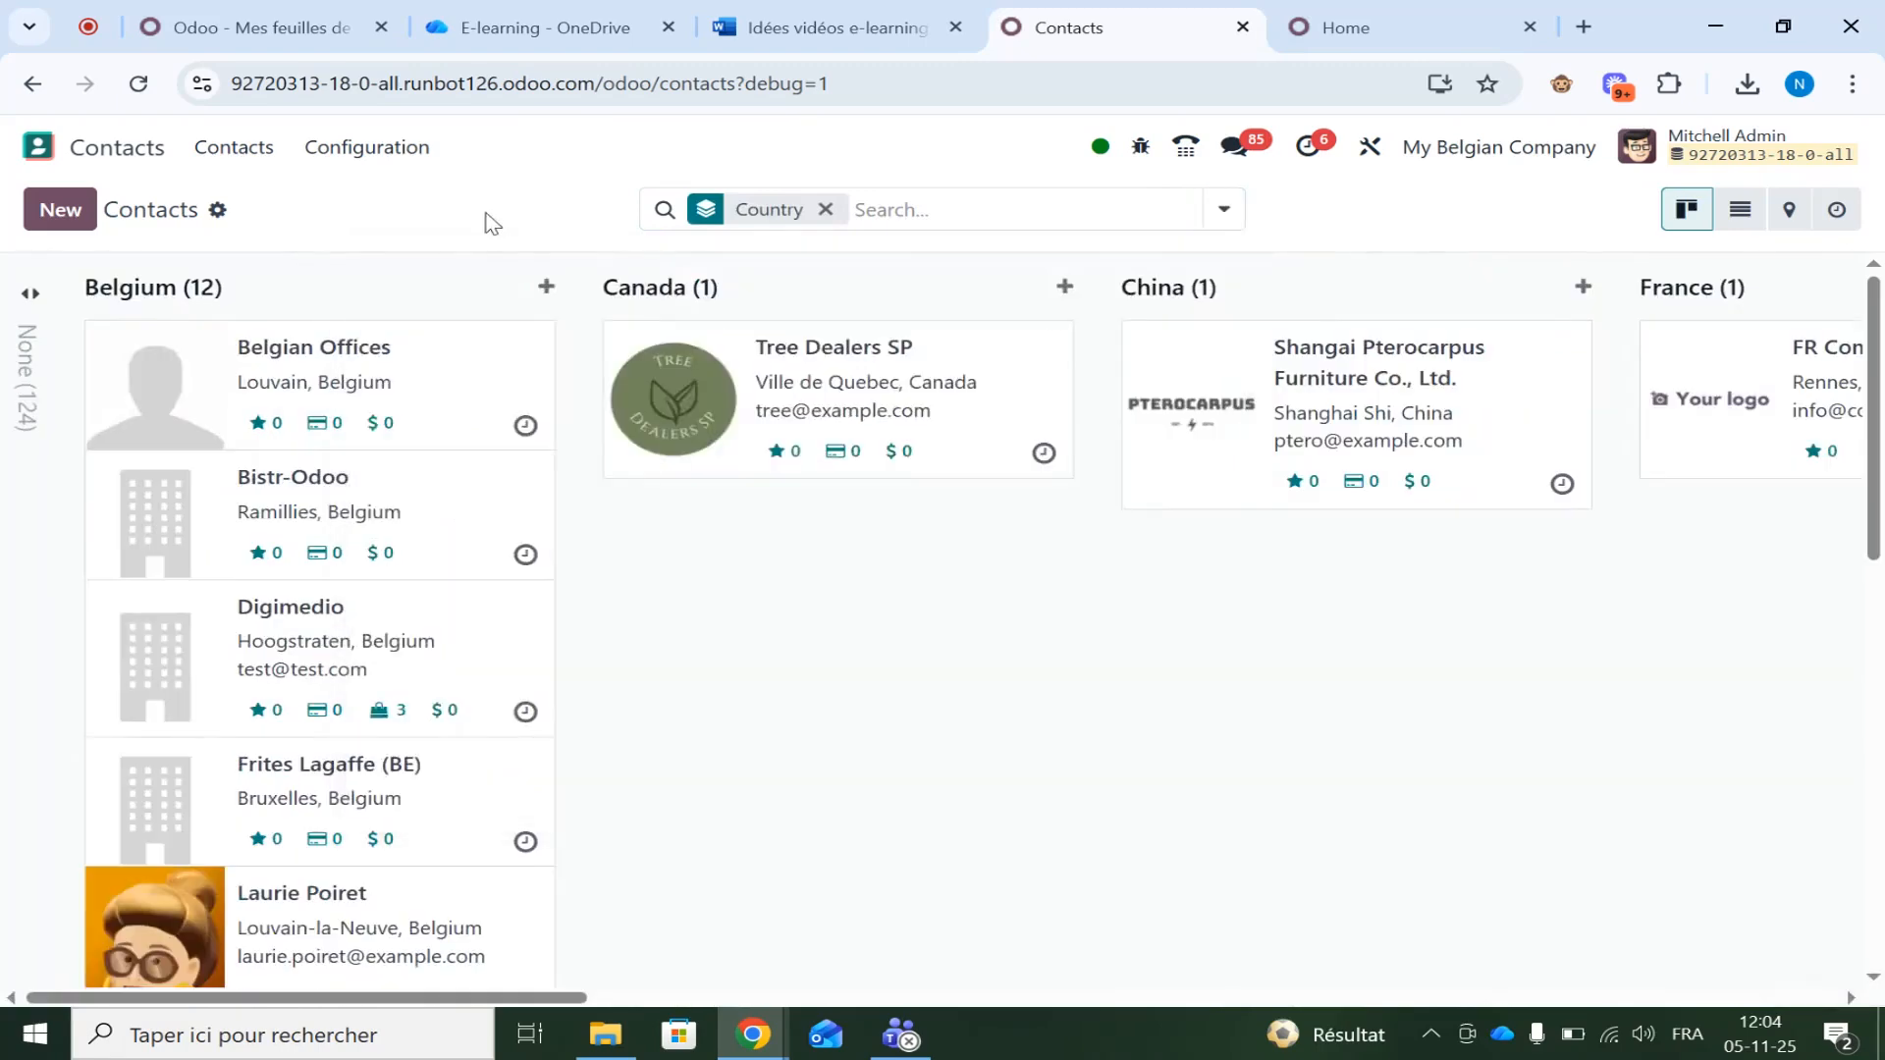
left_click(381, 492)
Enter a VAT number, then replace it with the expected BE-format number from the warning and save
left_click(260, 621)
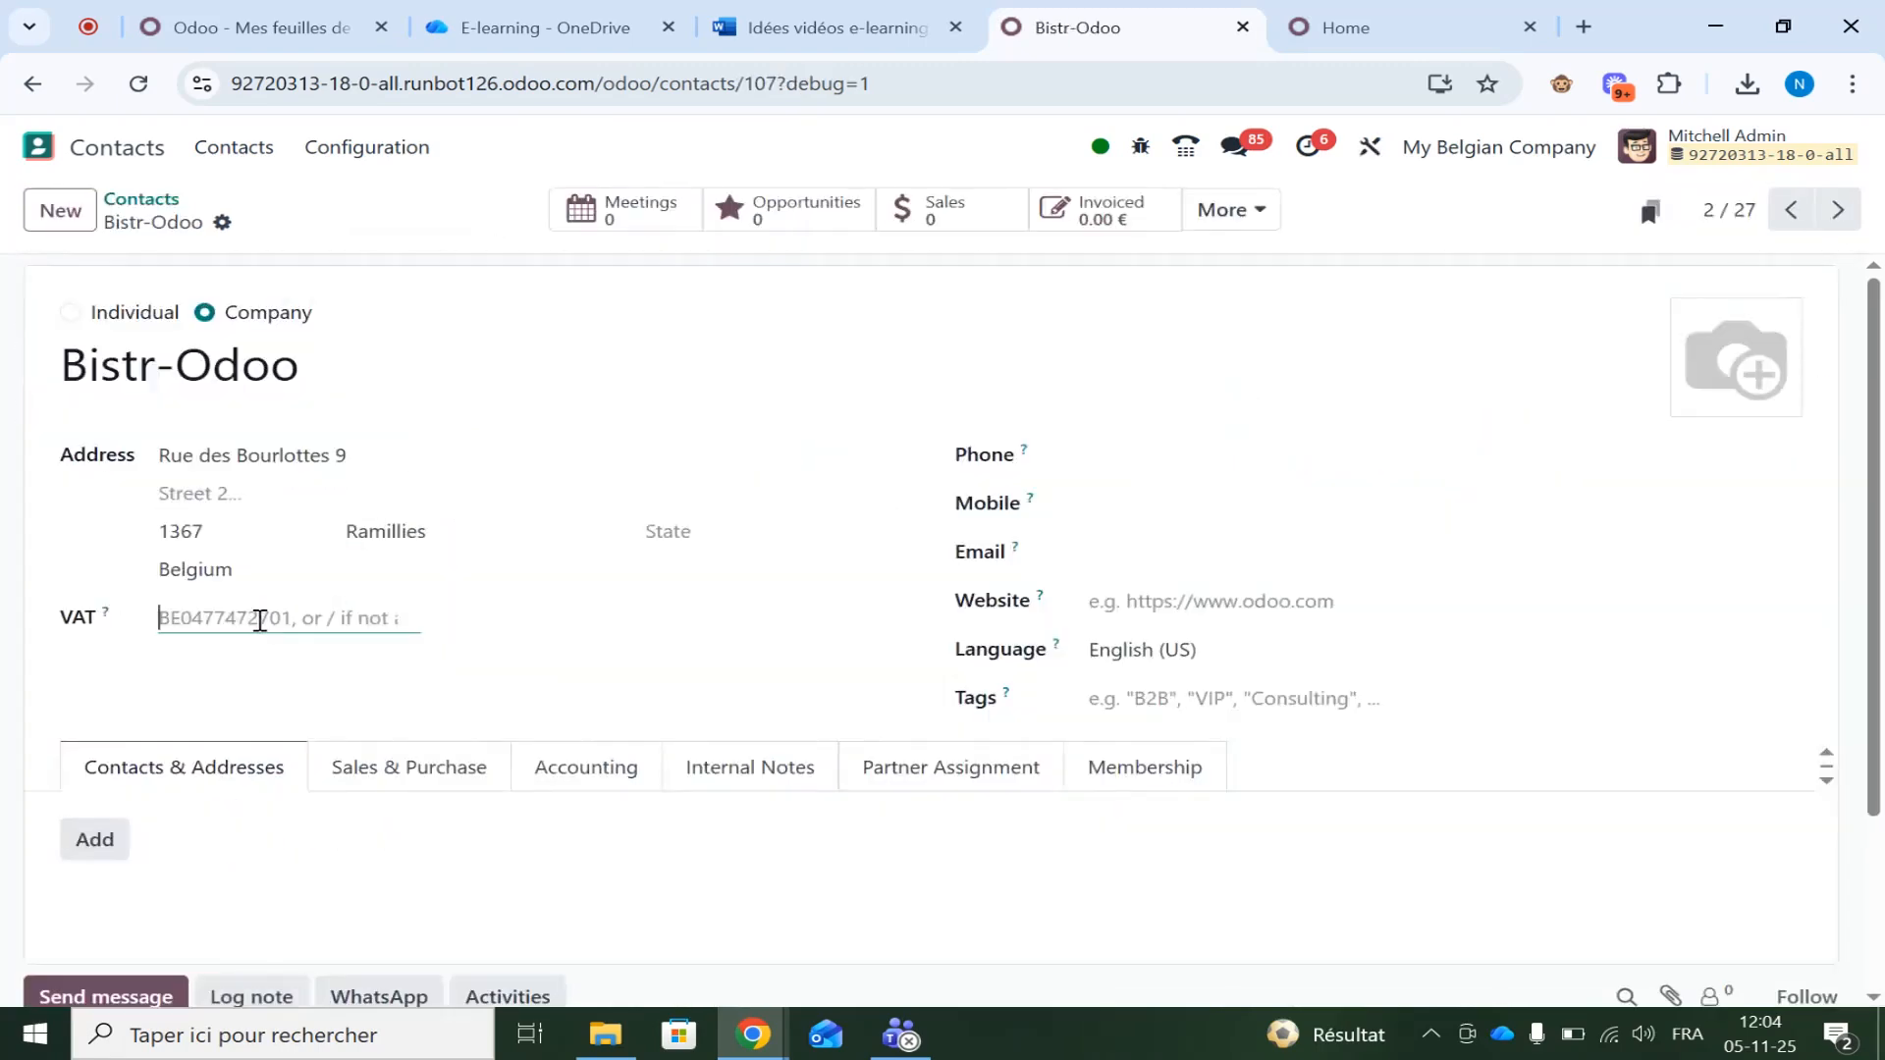
type("Be!\"ç(")
key("BackSpace")
key("BackSpace")
key("BackSpace")
key("BackSpace")
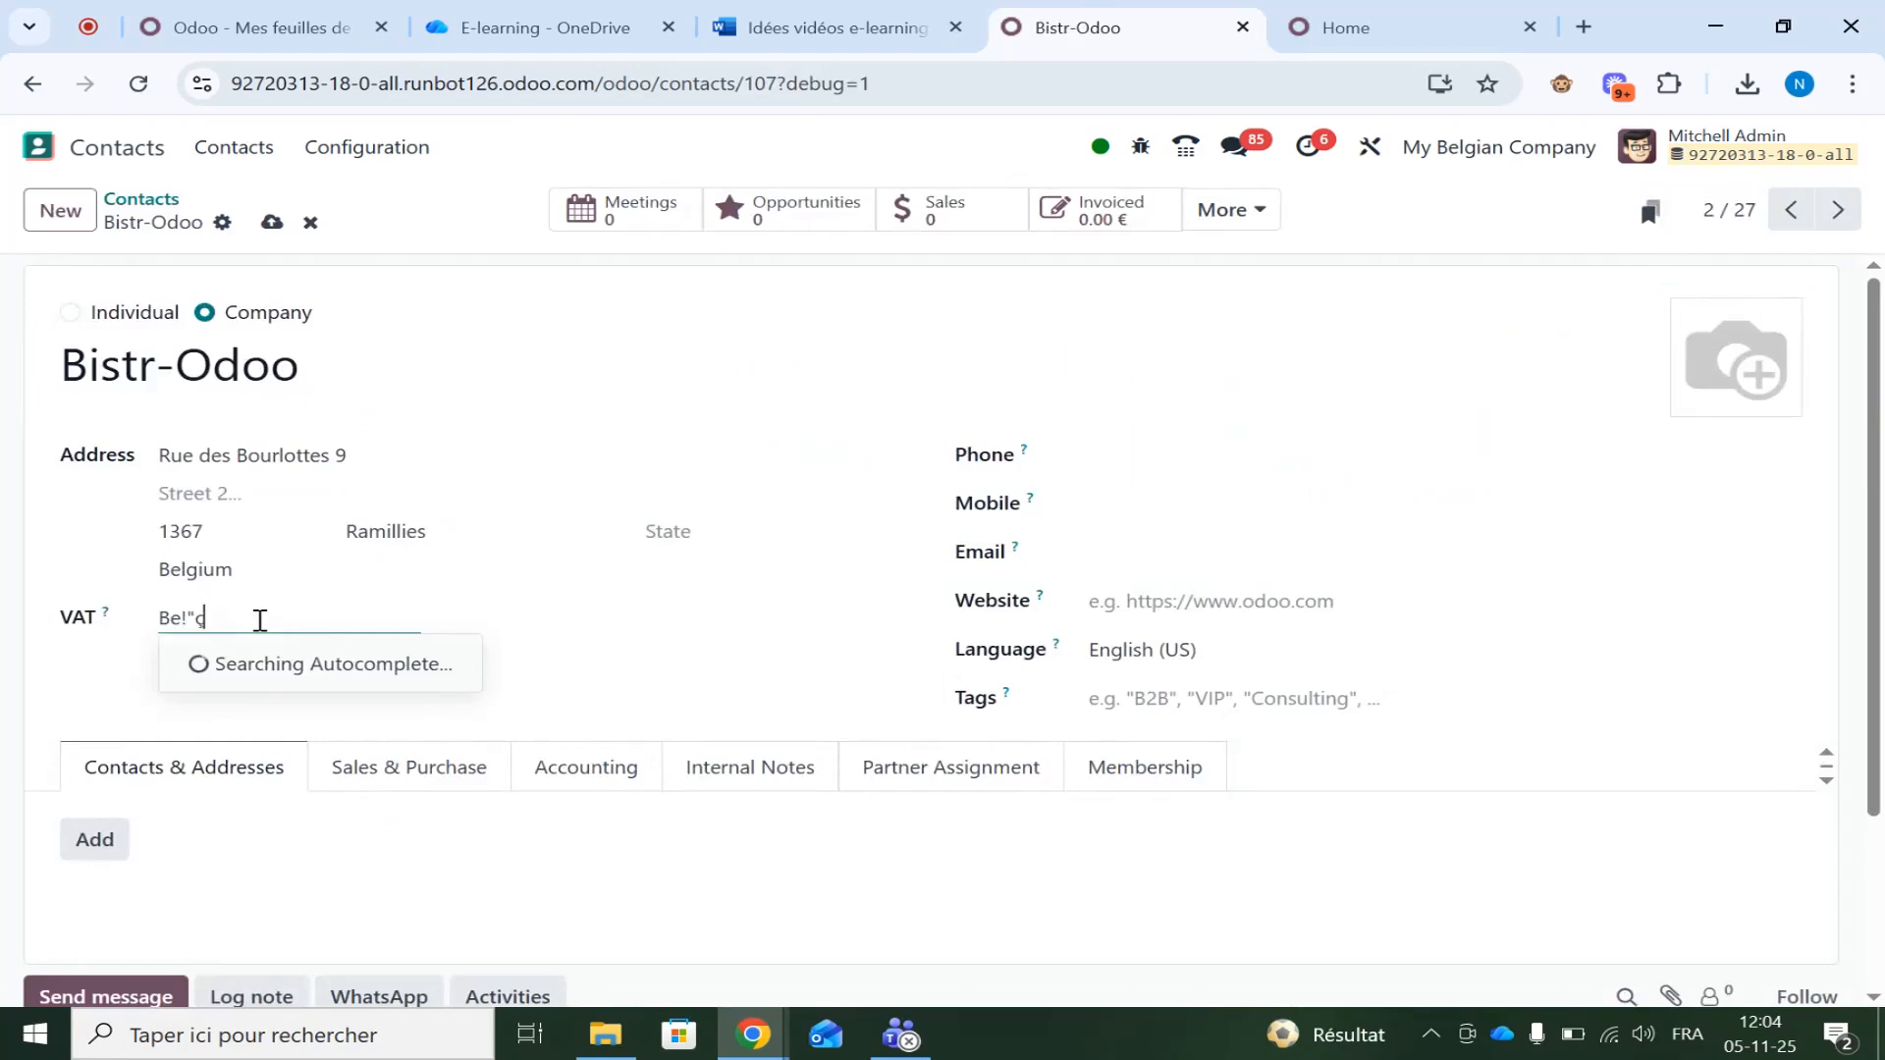
type("l8U")
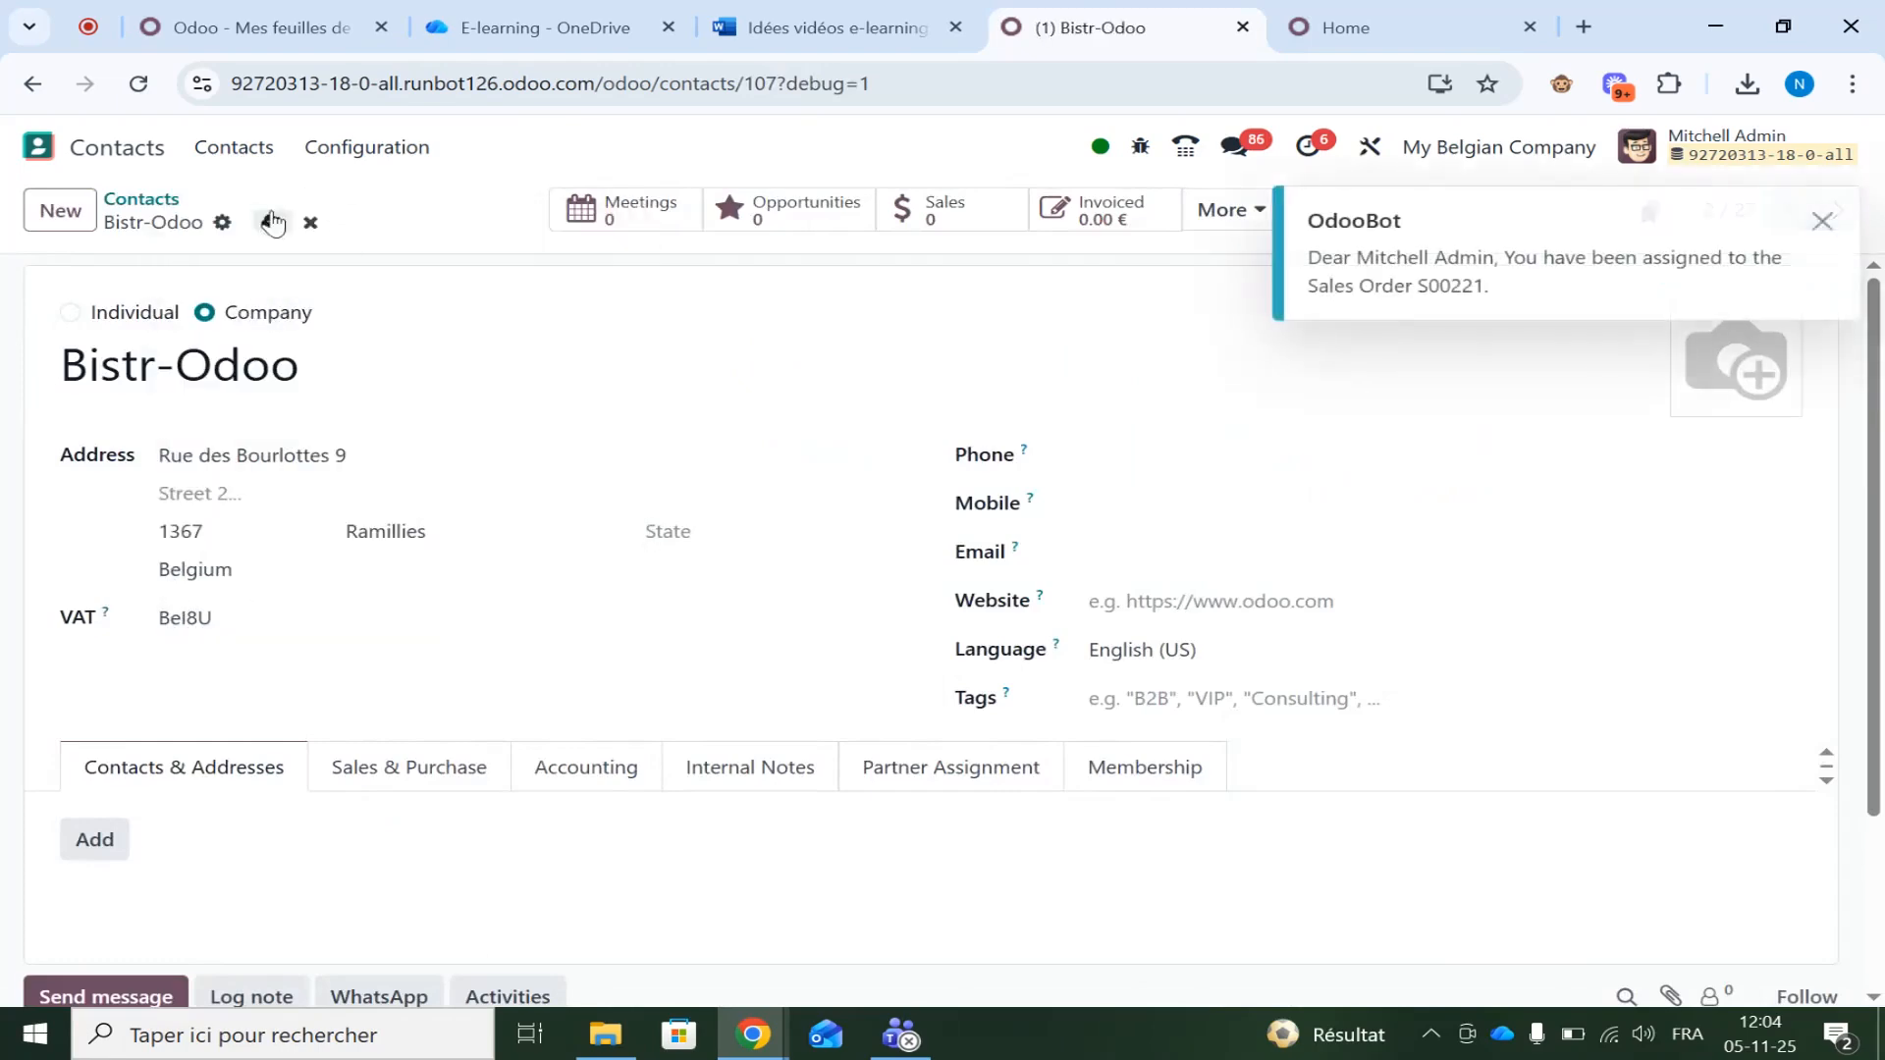
left_click(272, 222)
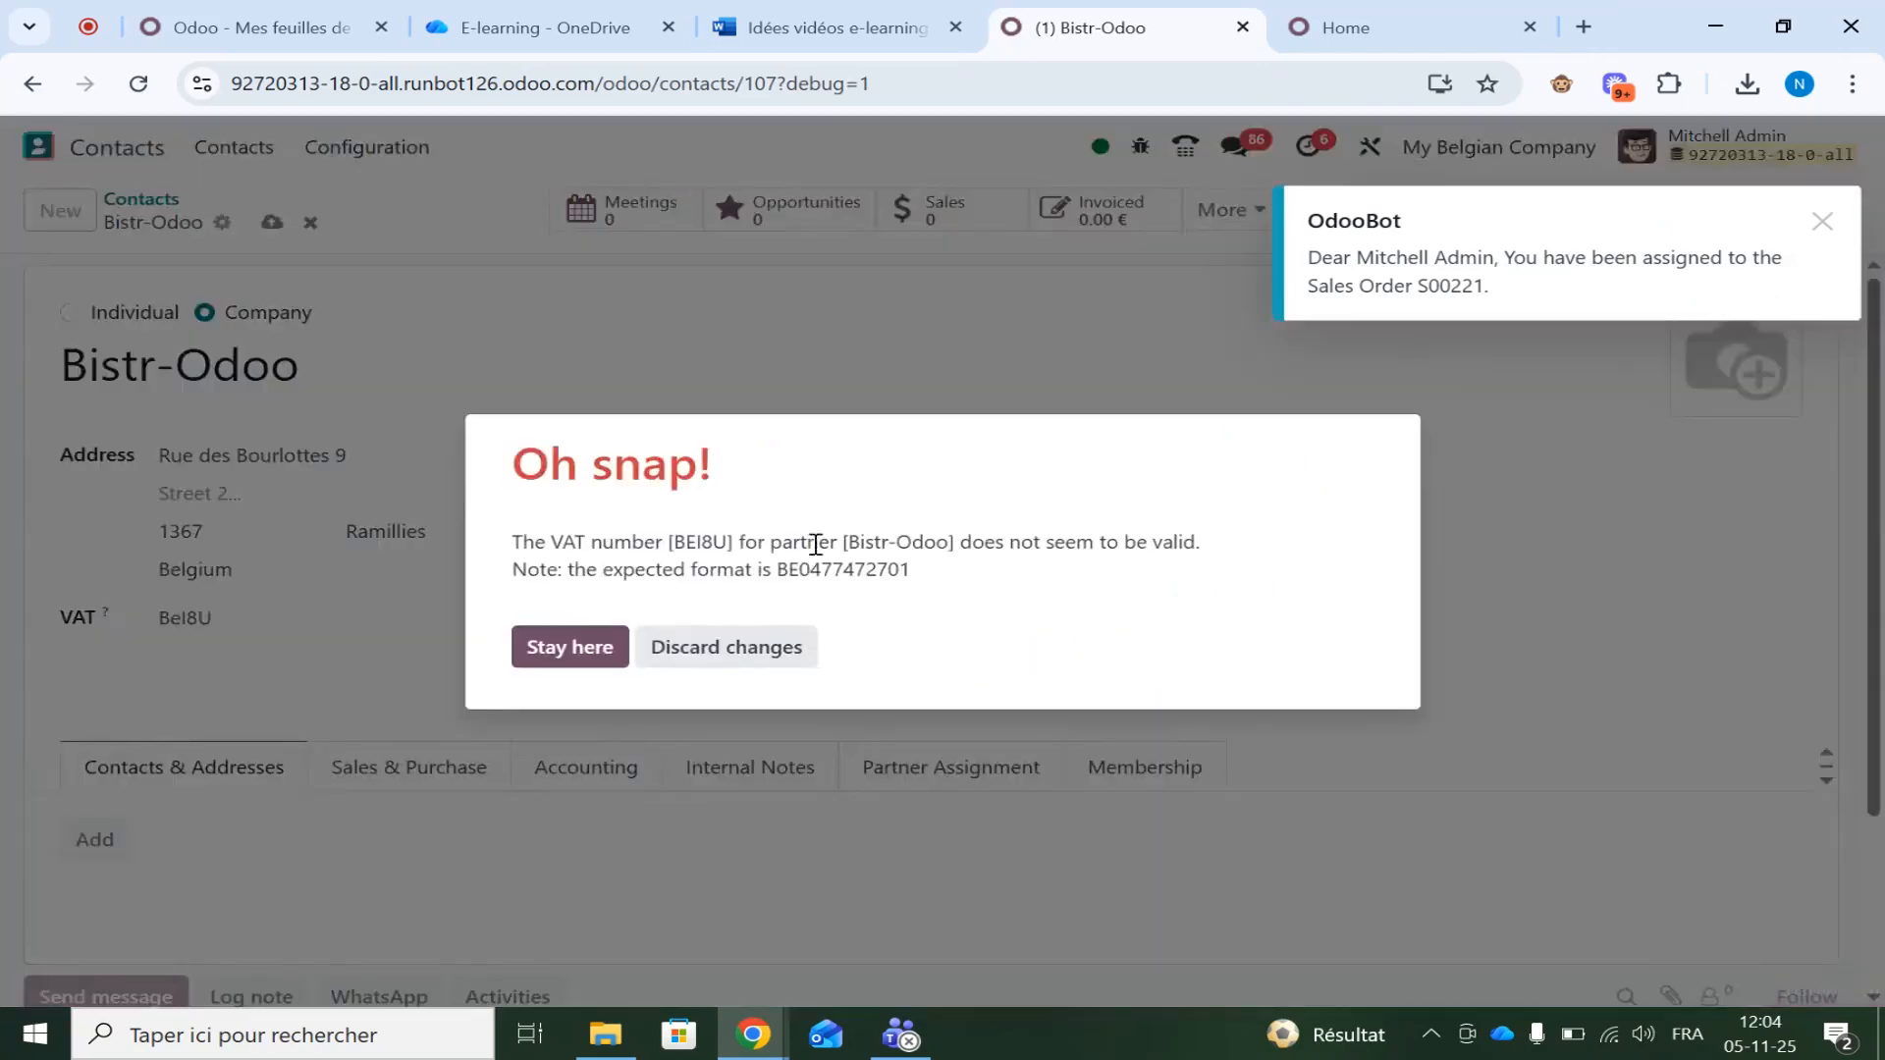
left_click_drag(935, 577, 781, 576)
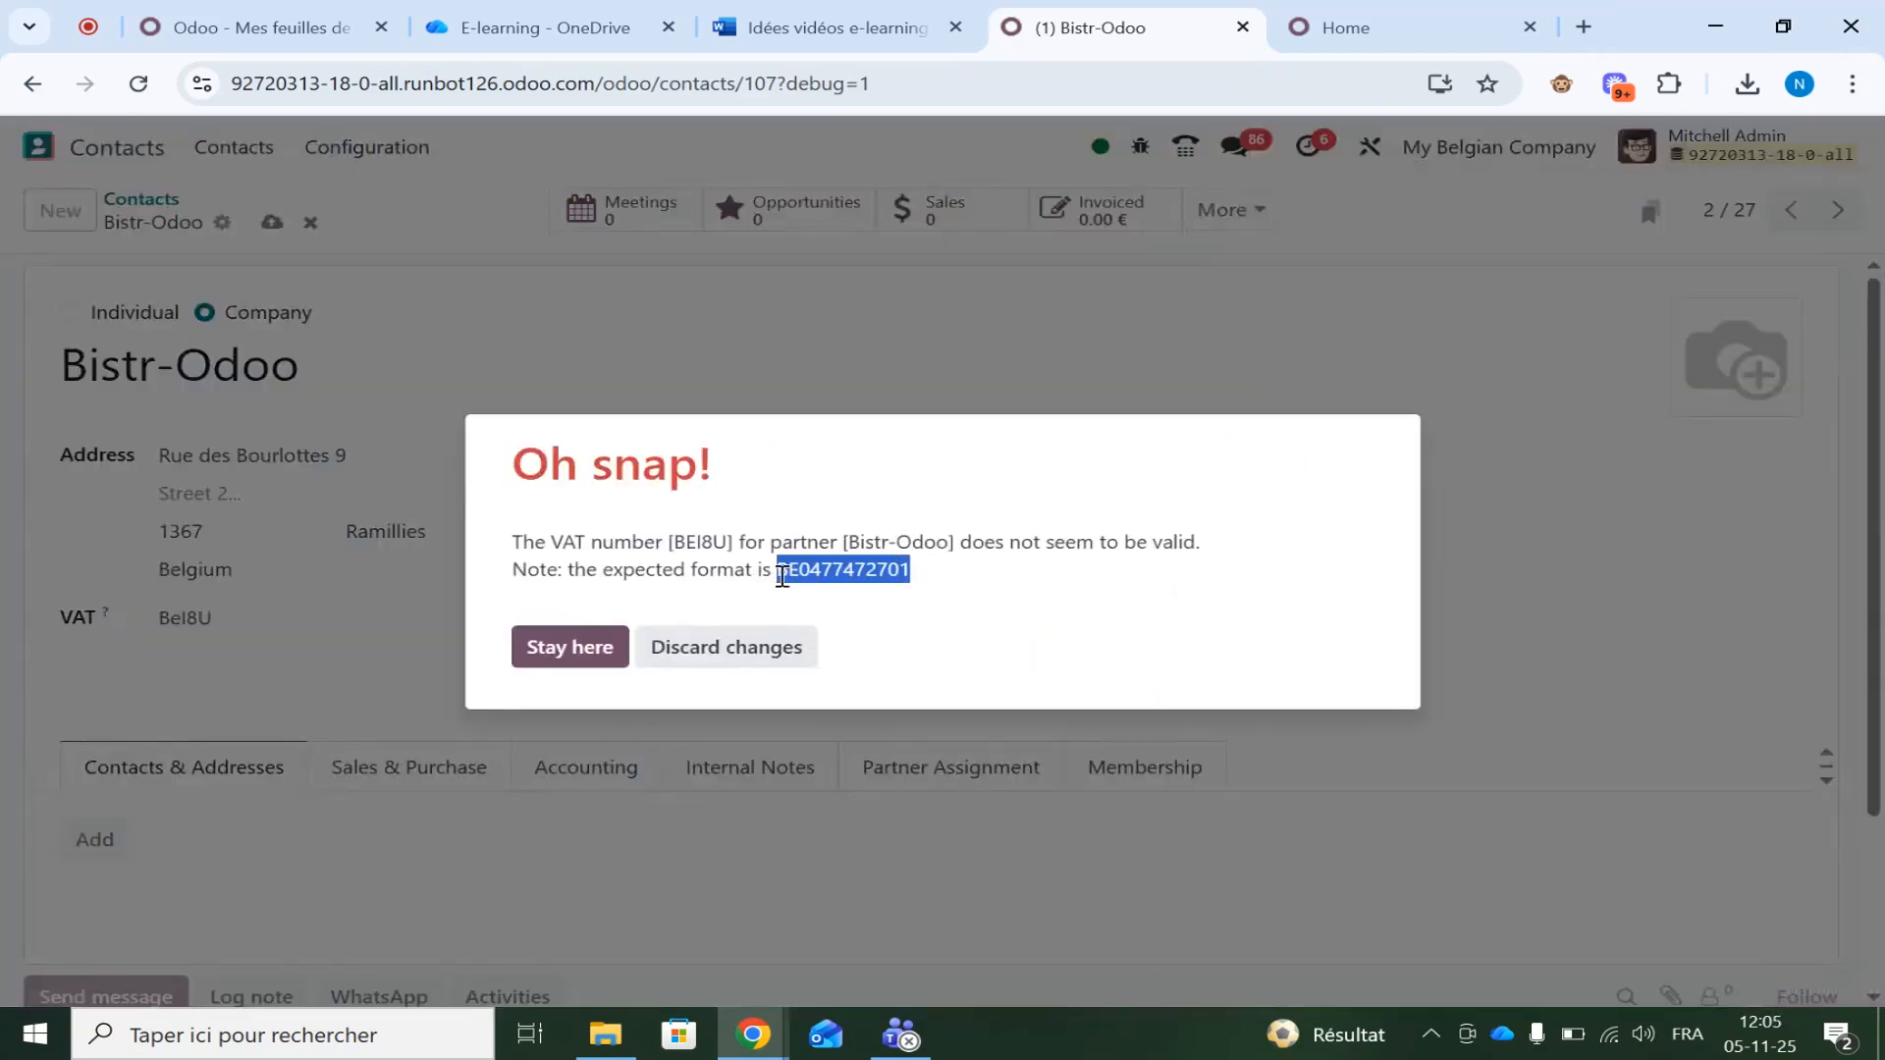
key("ctrl+c")
left_click(594, 648)
double_click(383, 608)
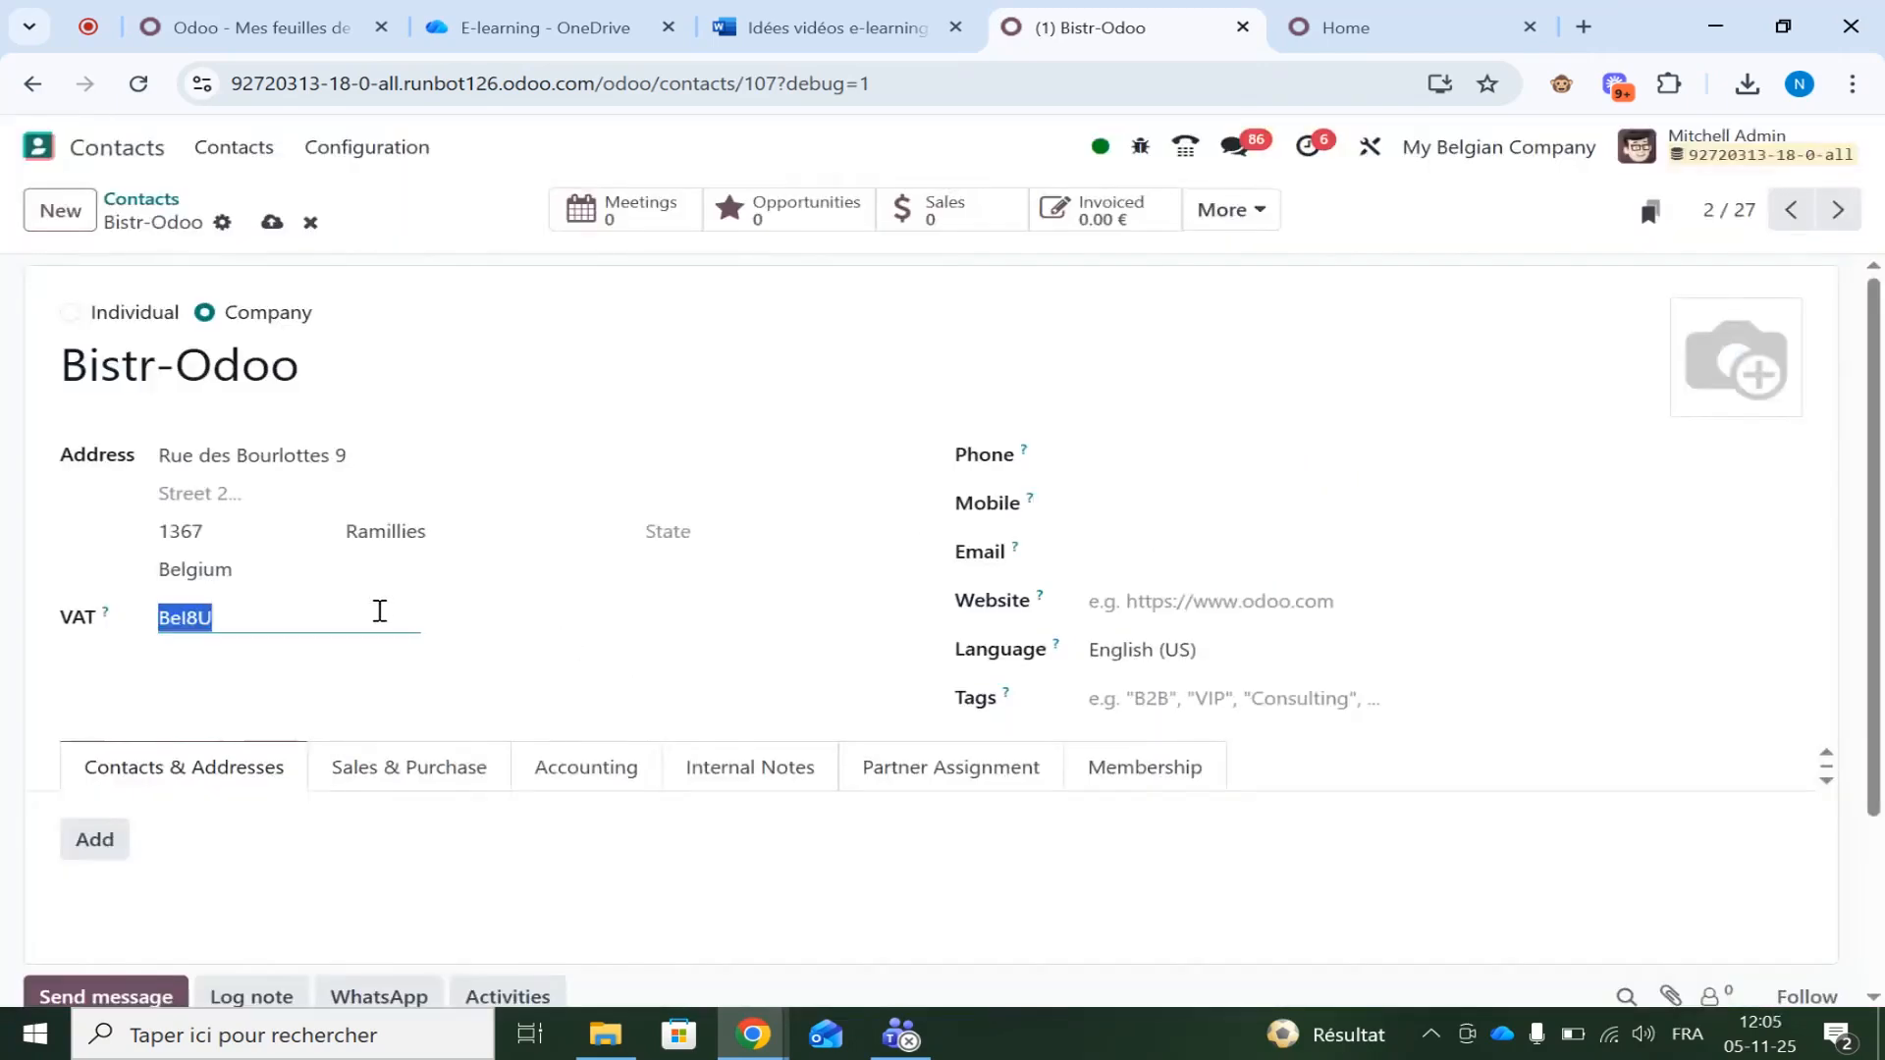
key("ctrl+v")
left_click(271, 223)
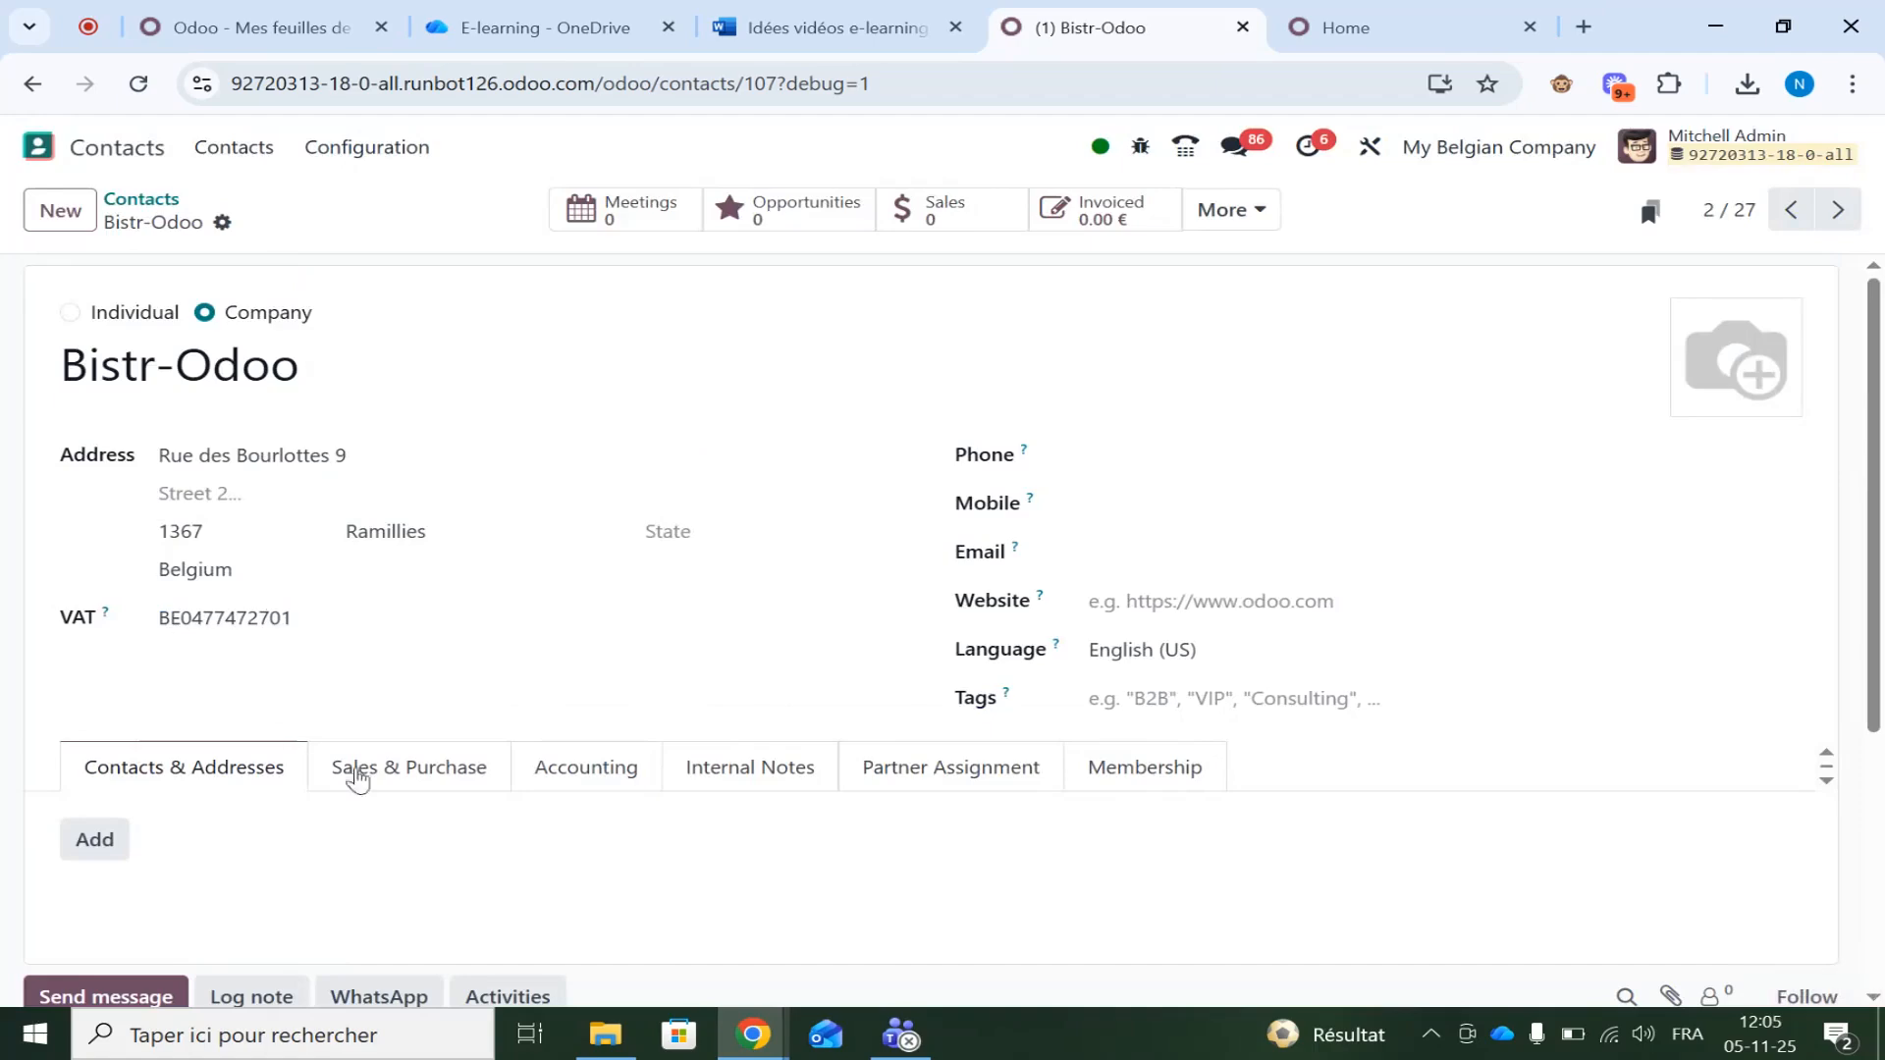
Verify Bistr-Odoo's invoice sending is by Peppol (Valid, XML), then open its invoice list
left_click(626, 793)
scroll(613, 789, "down", 1)
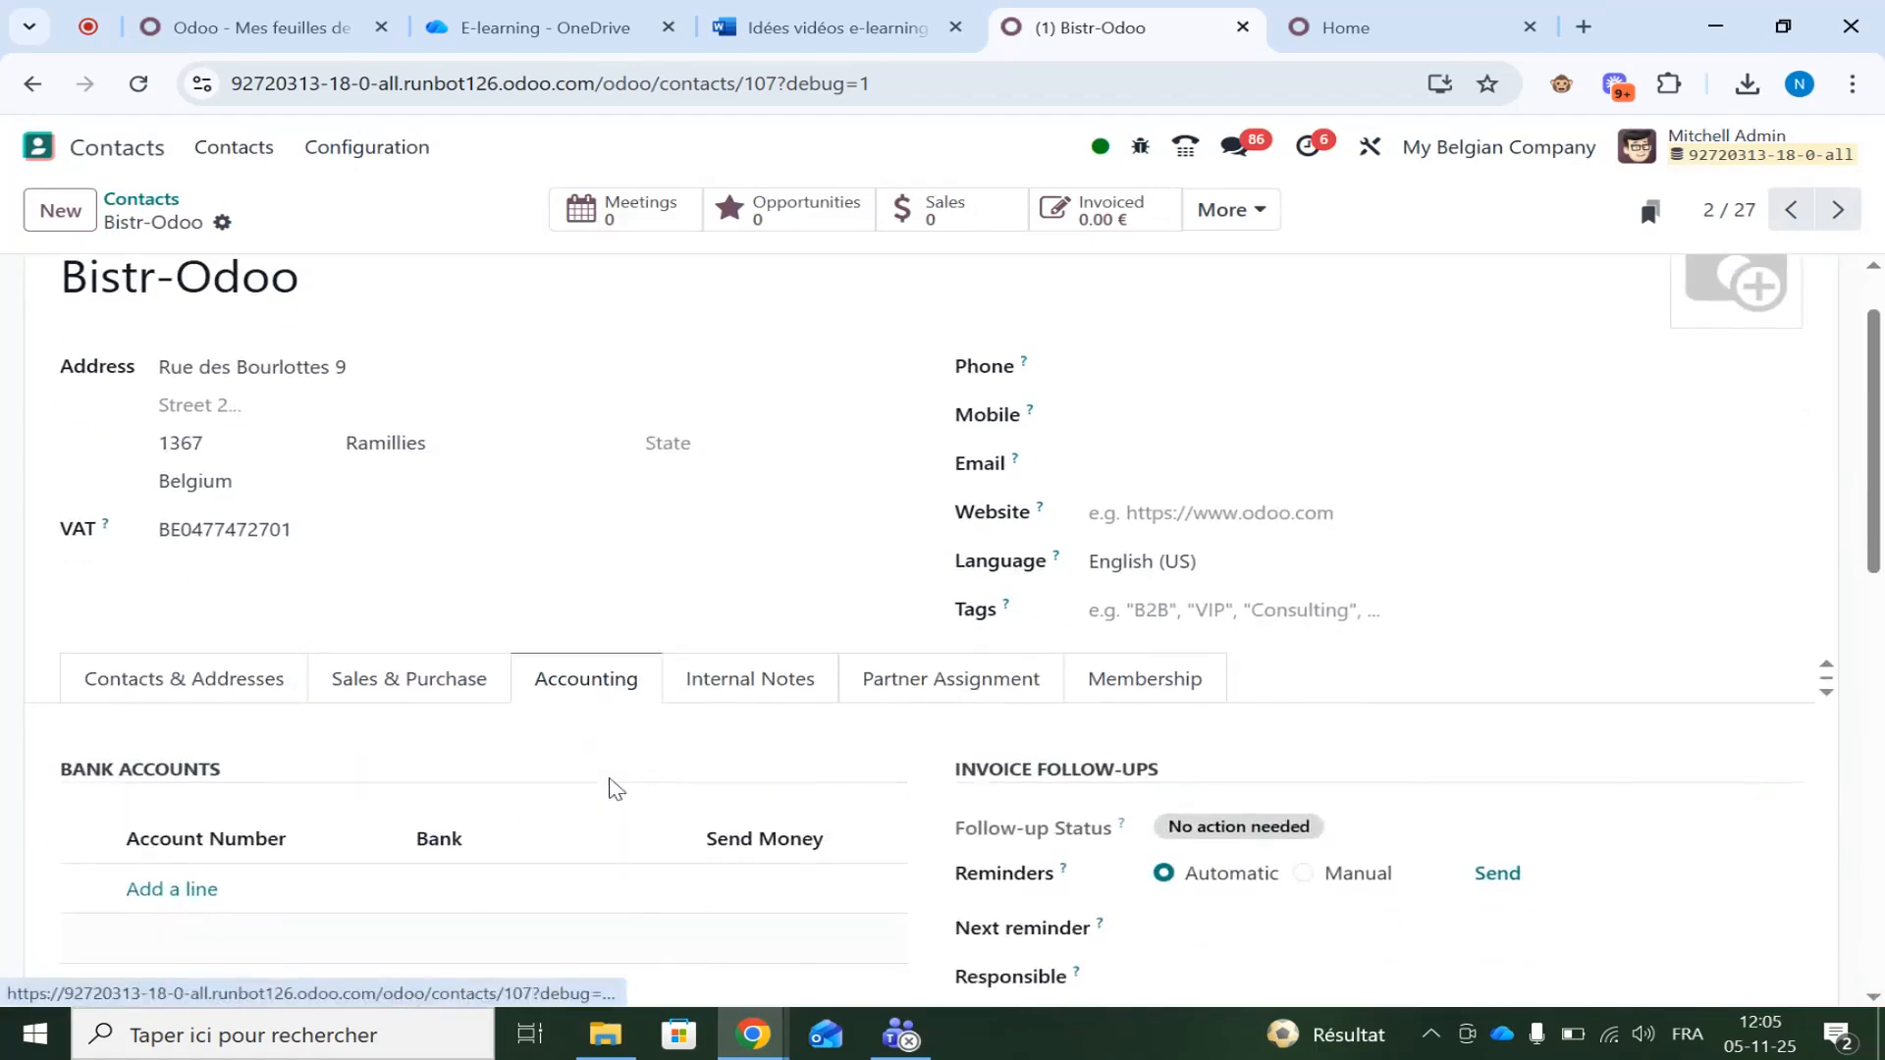
scroll(613, 788, "down", 6)
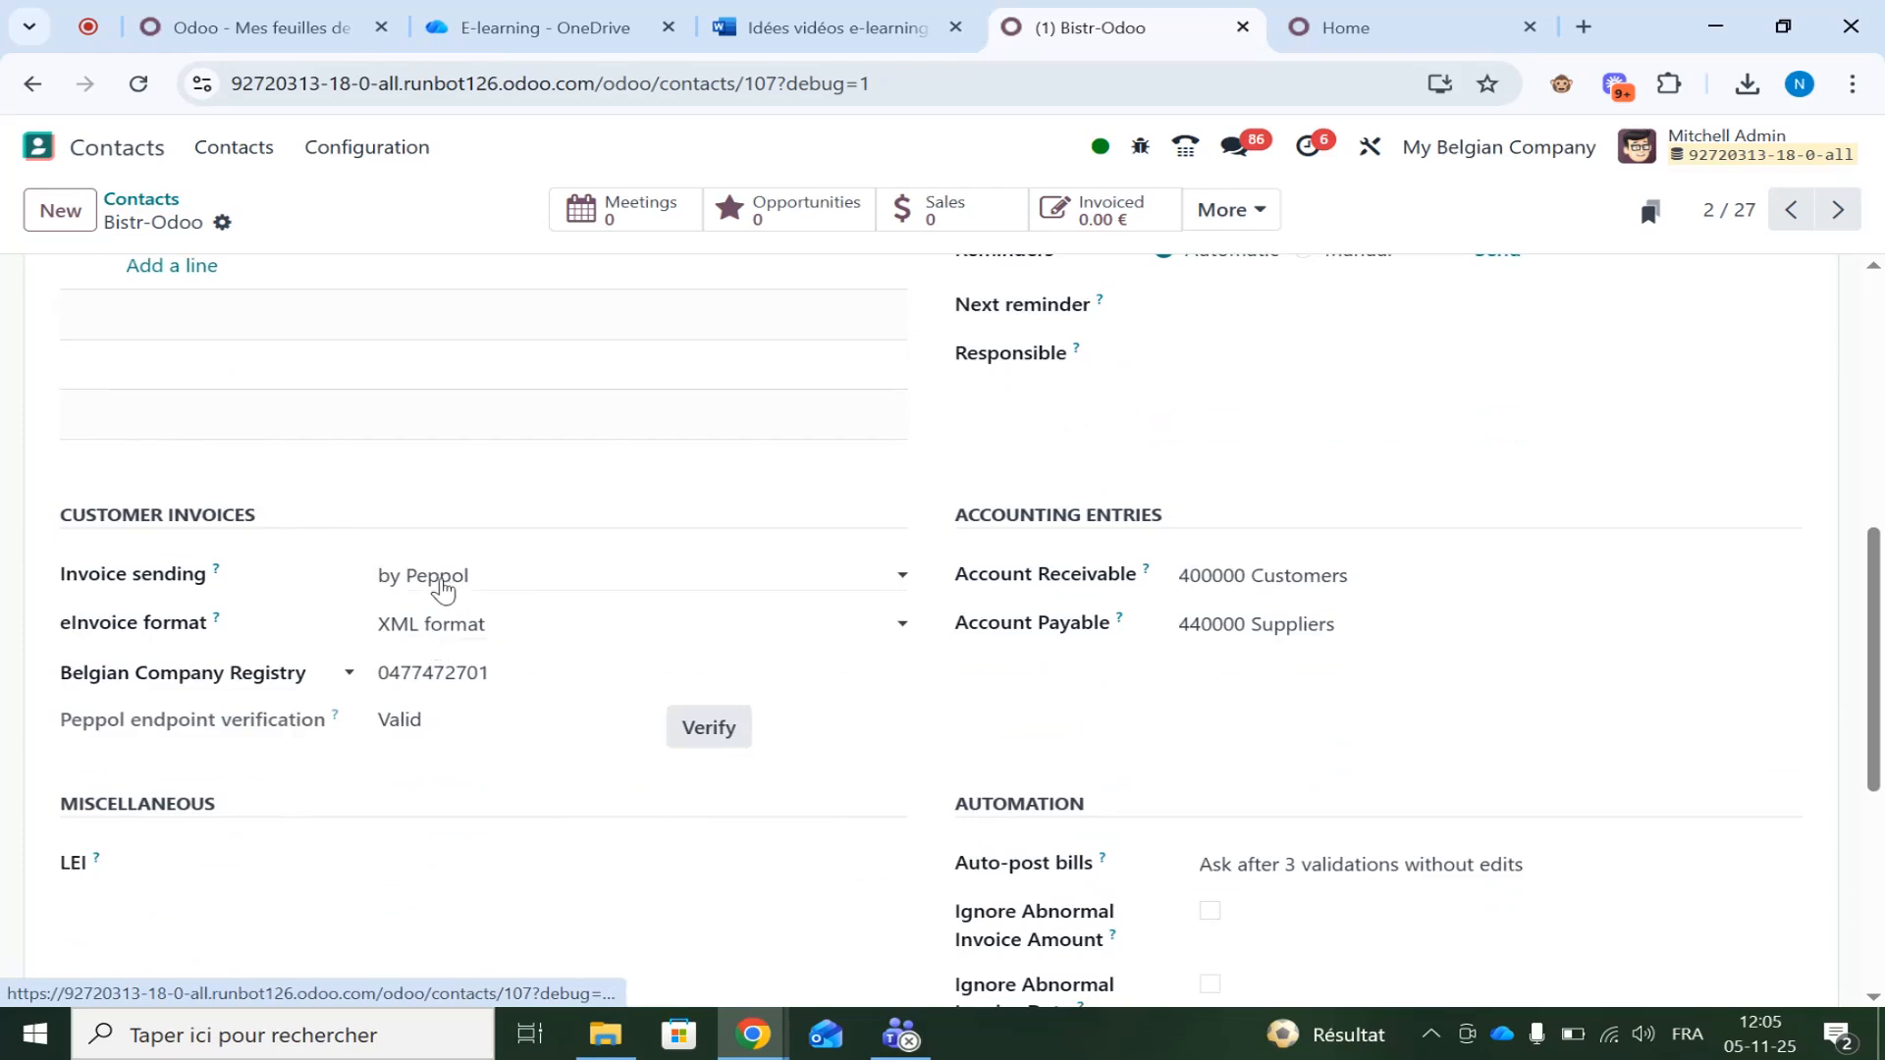
scroll(442, 589, "up", 1)
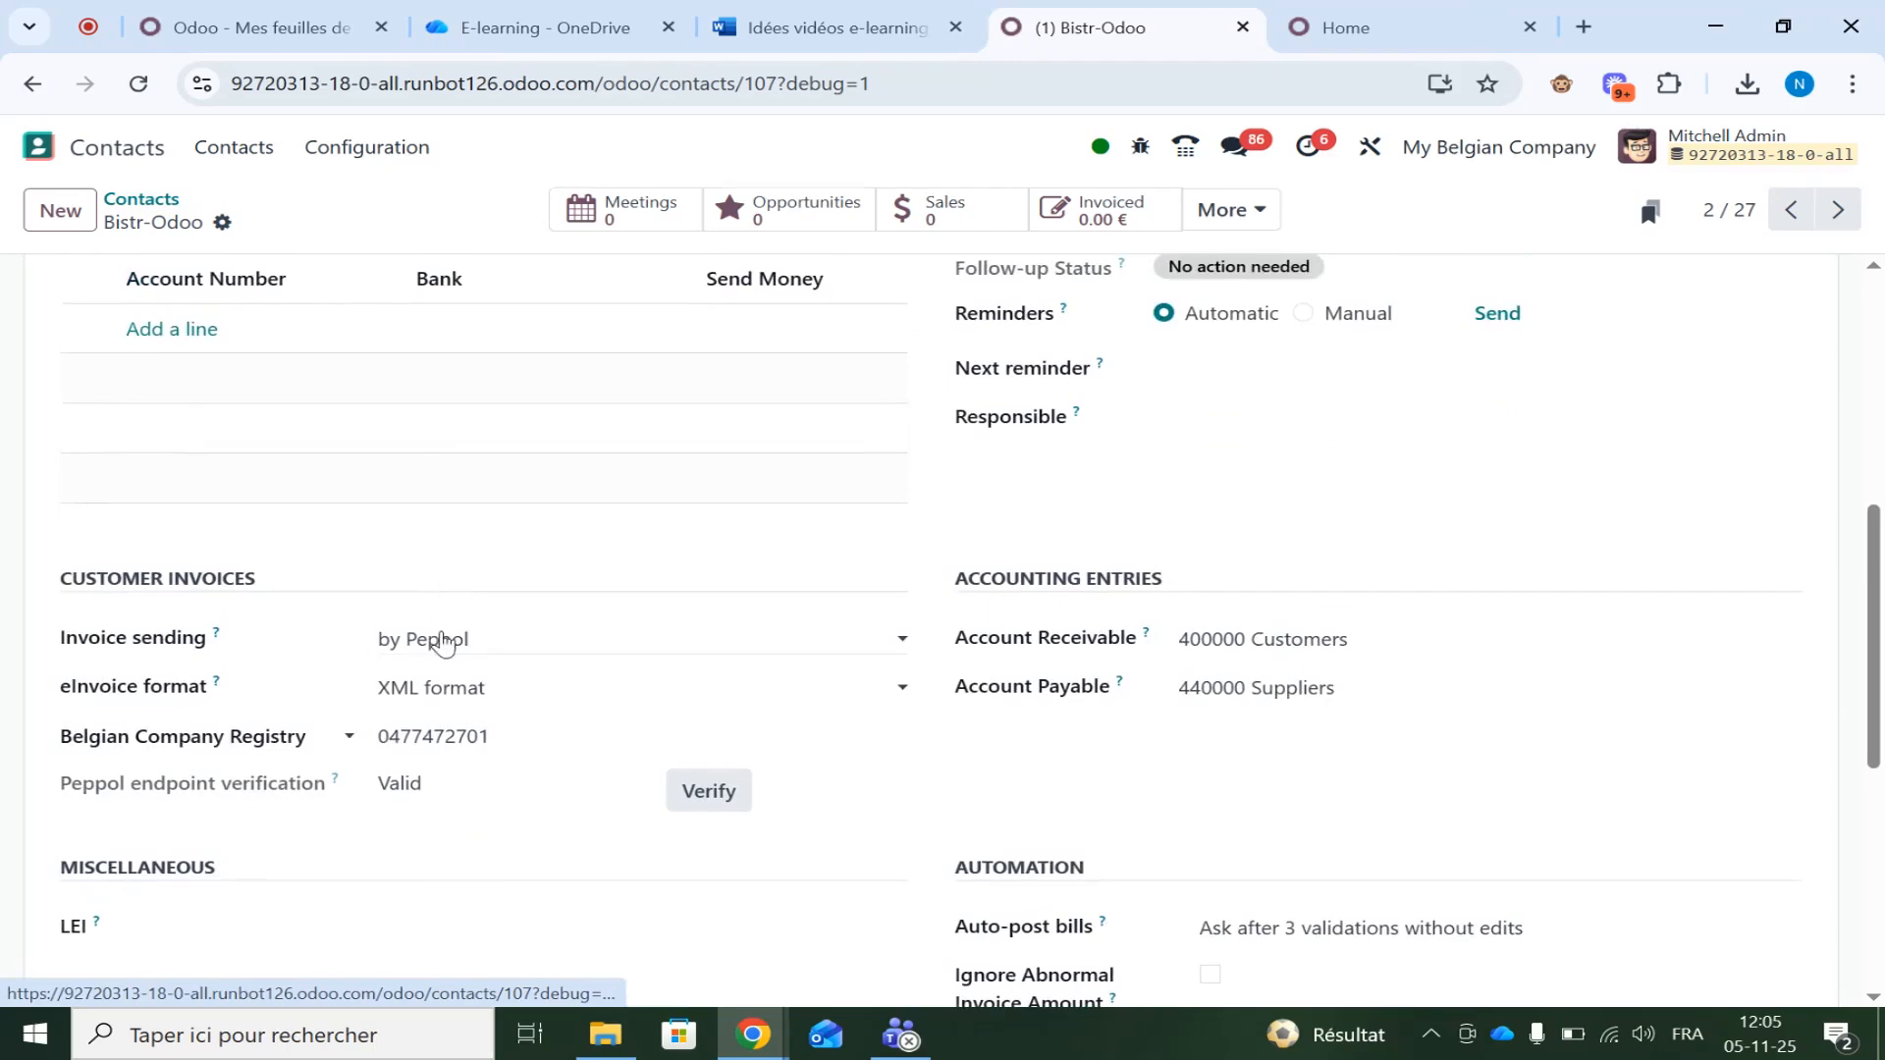
scroll(442, 639, "up", 7)
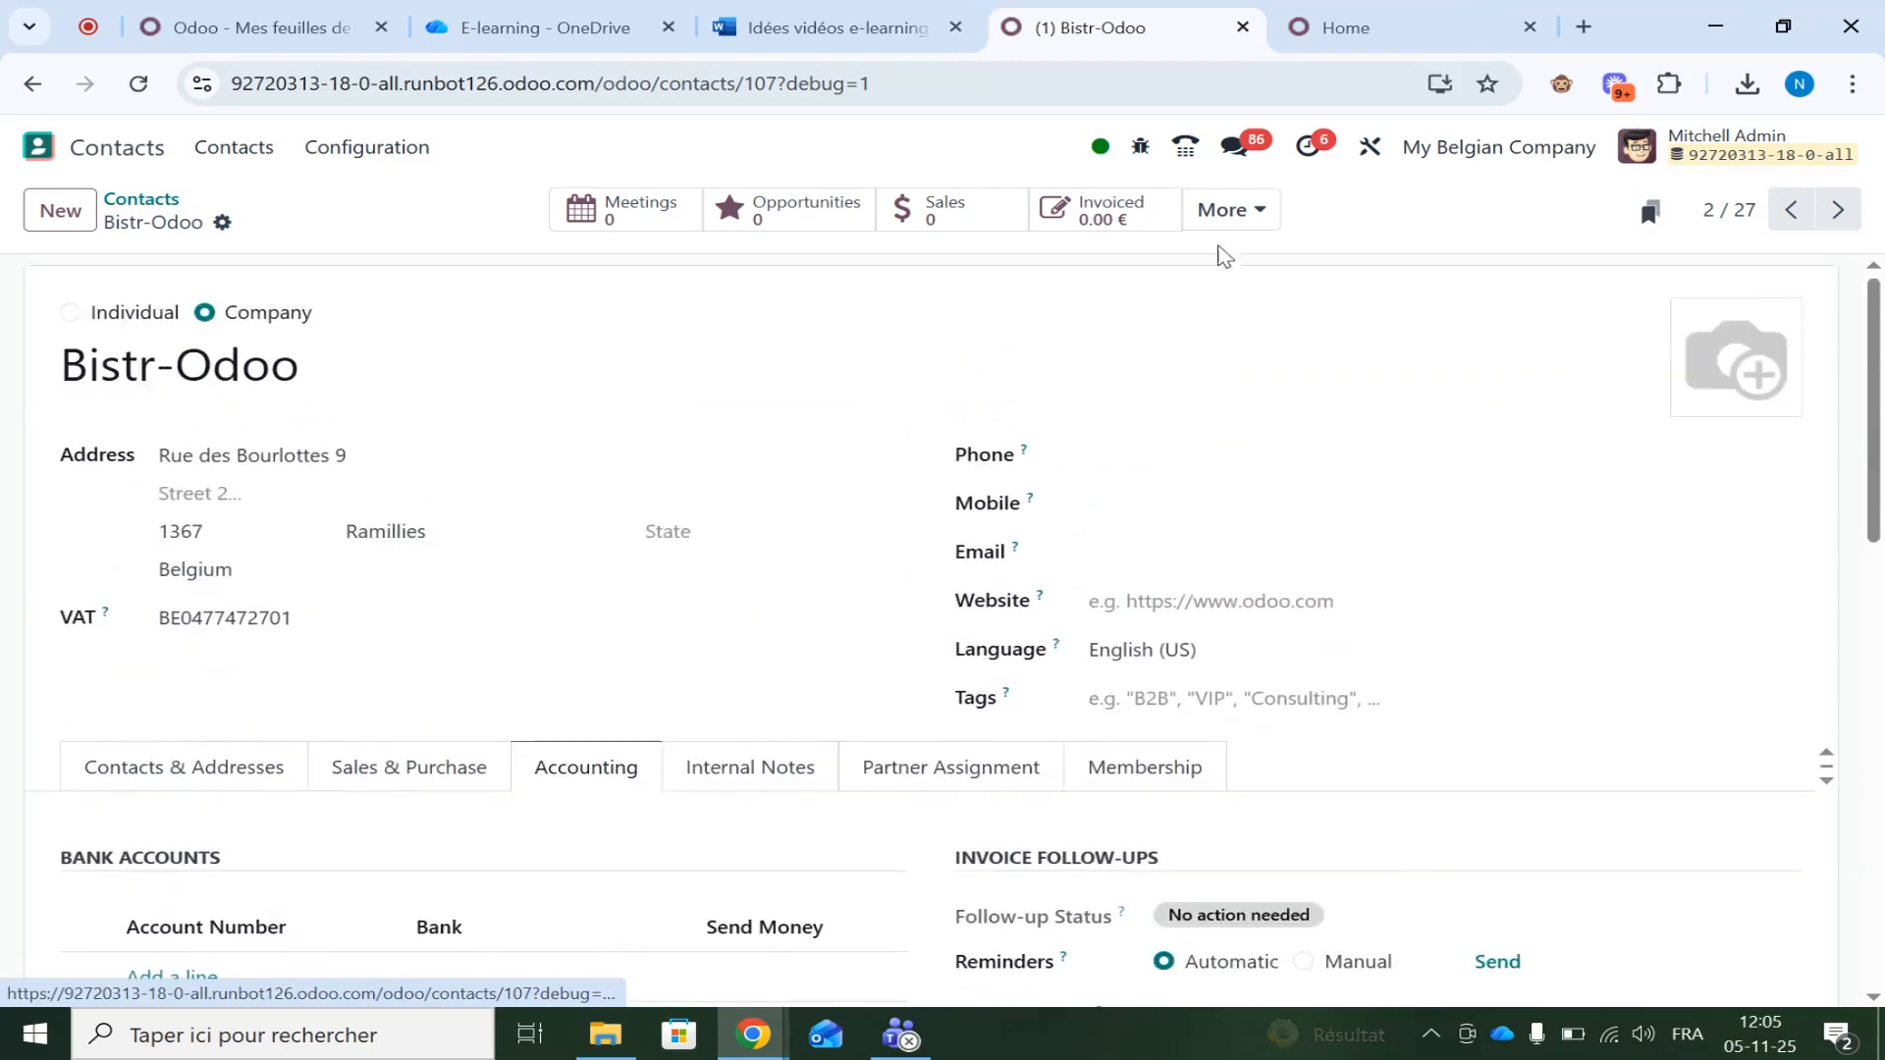
left_click(1084, 224)
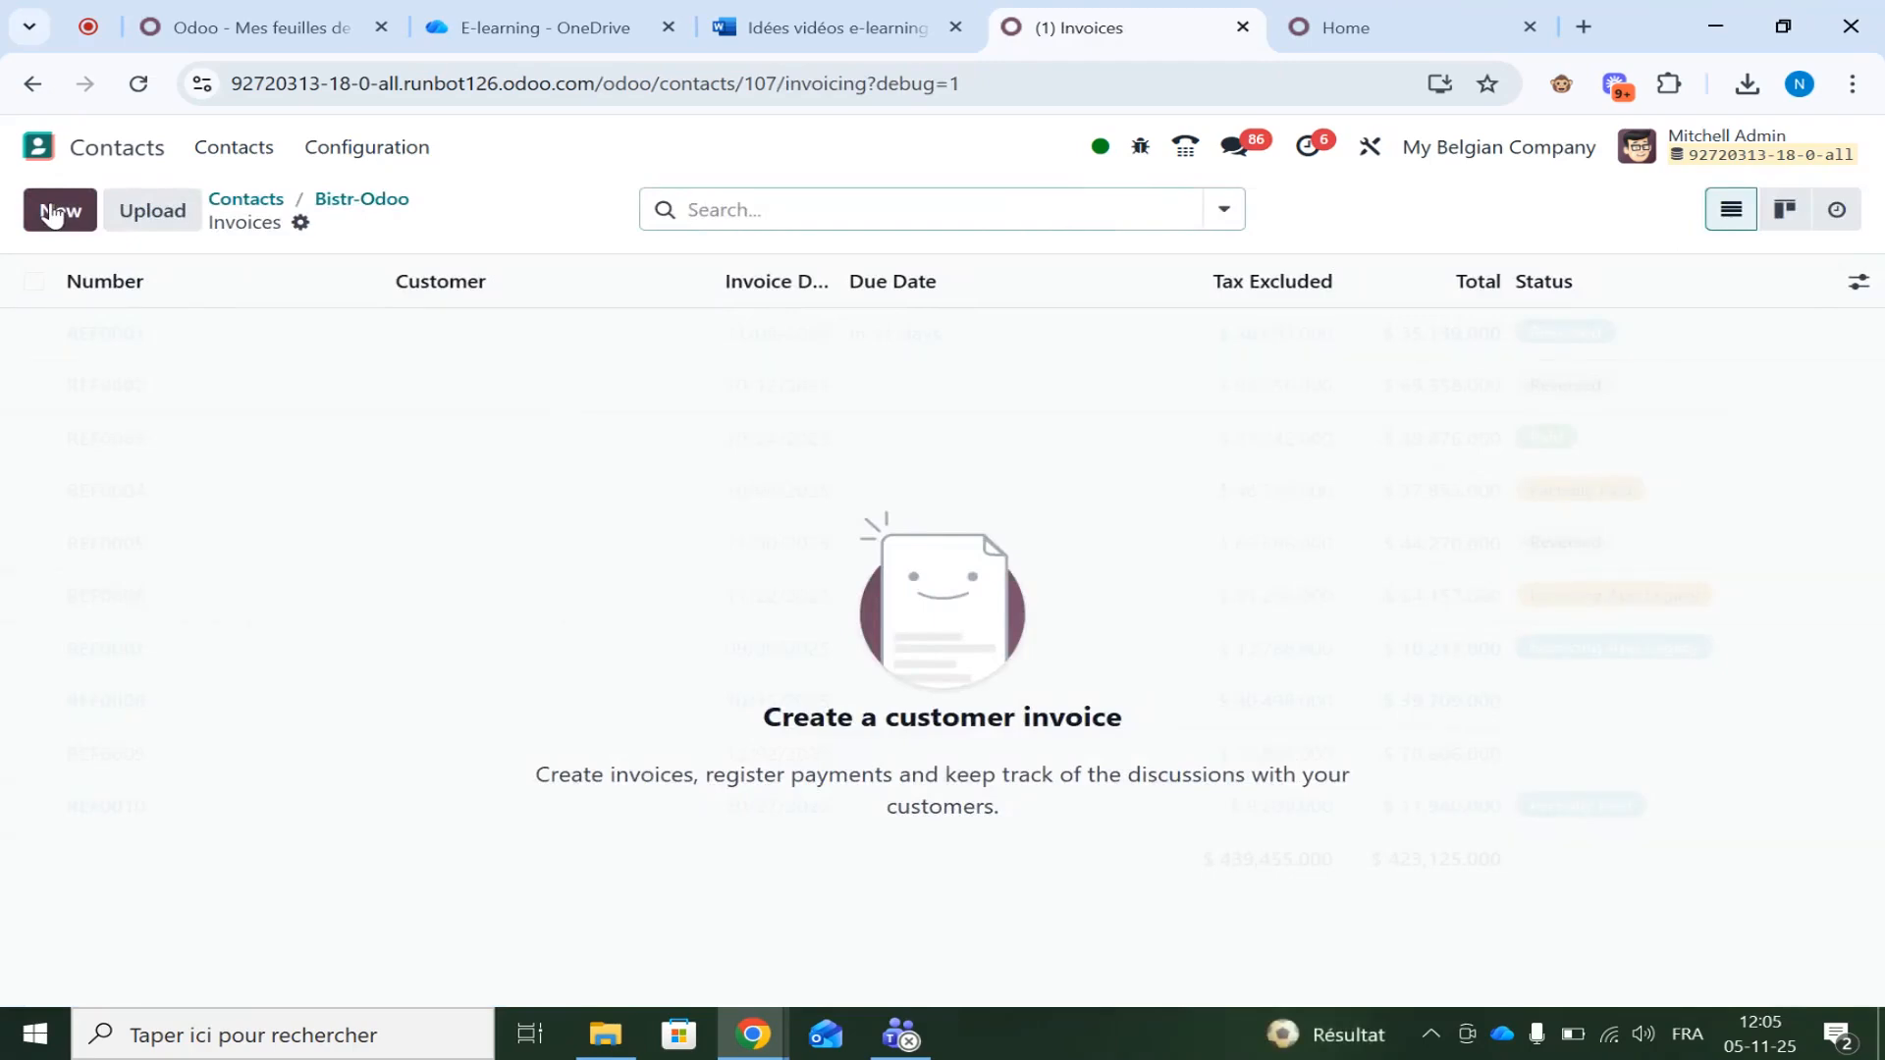
Create a Bistr-Odoo invoice with one TEST line at 25.00 and post it as INV/2025/00015
right_click(51, 211)
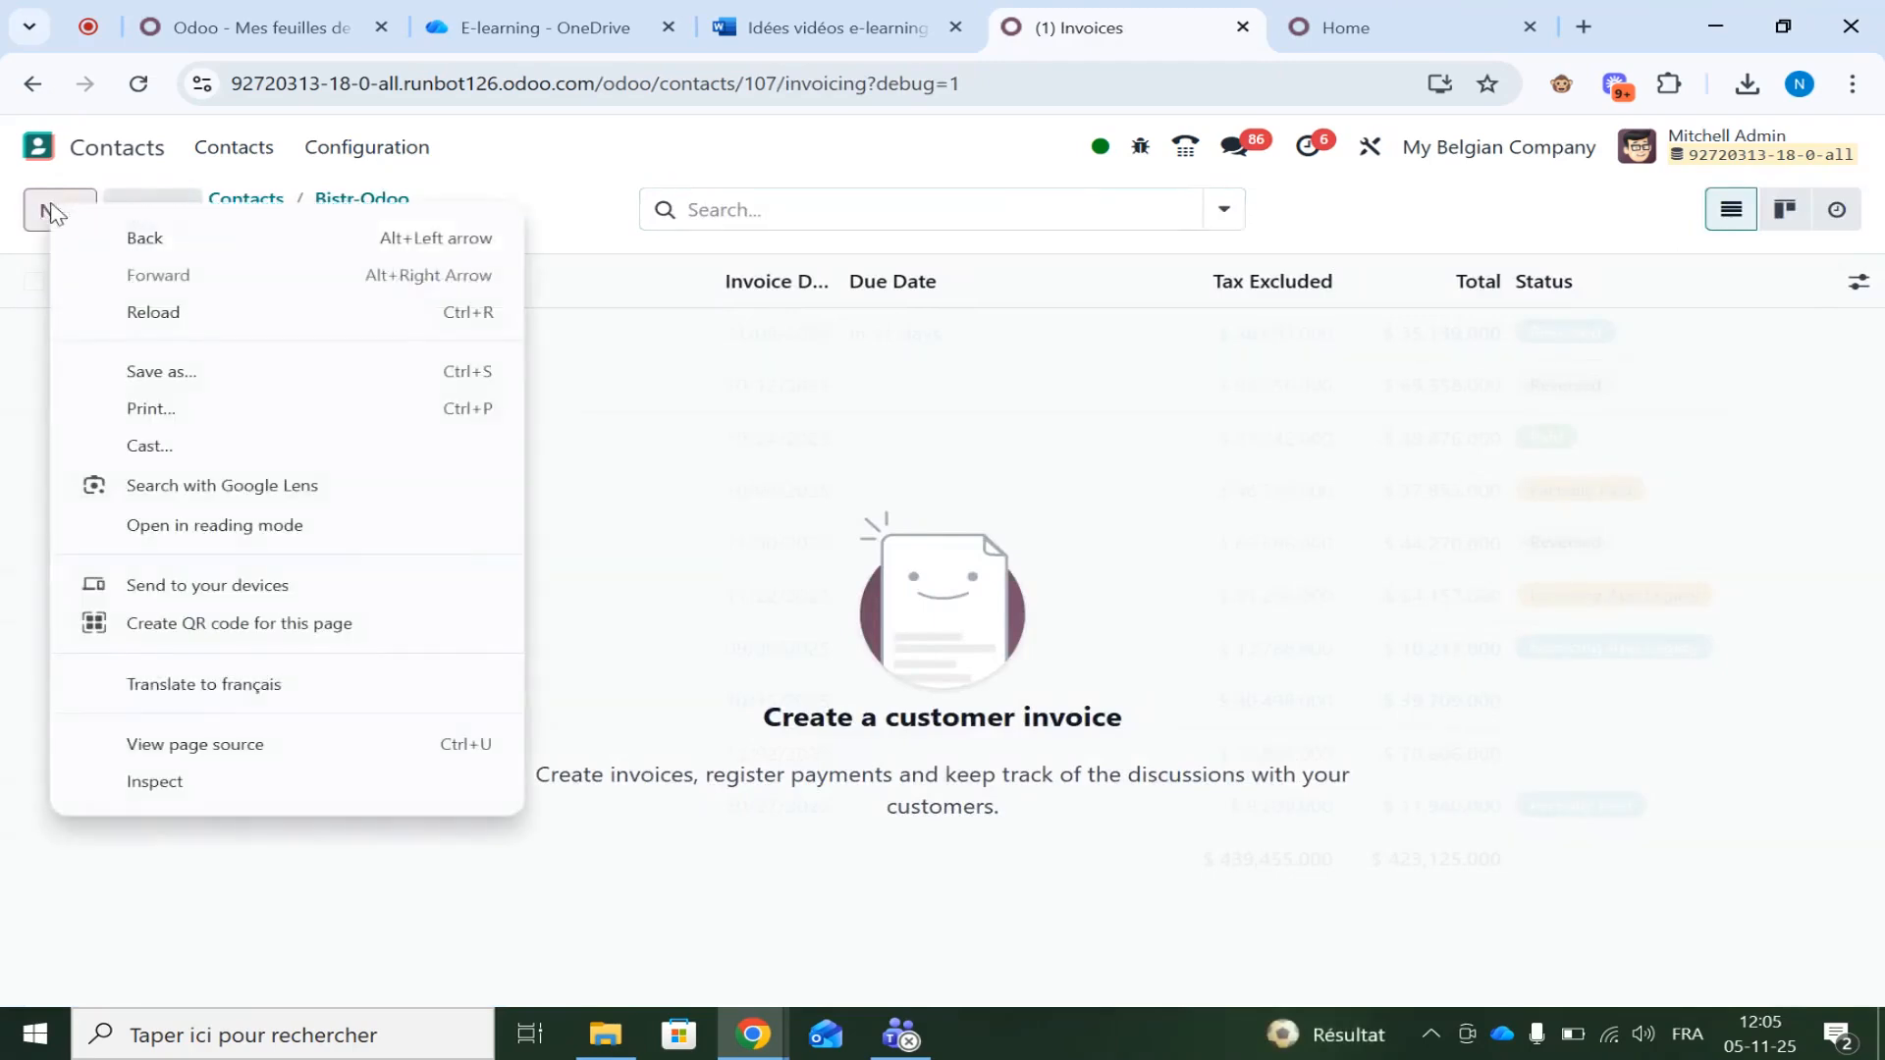
left_click(44, 211)
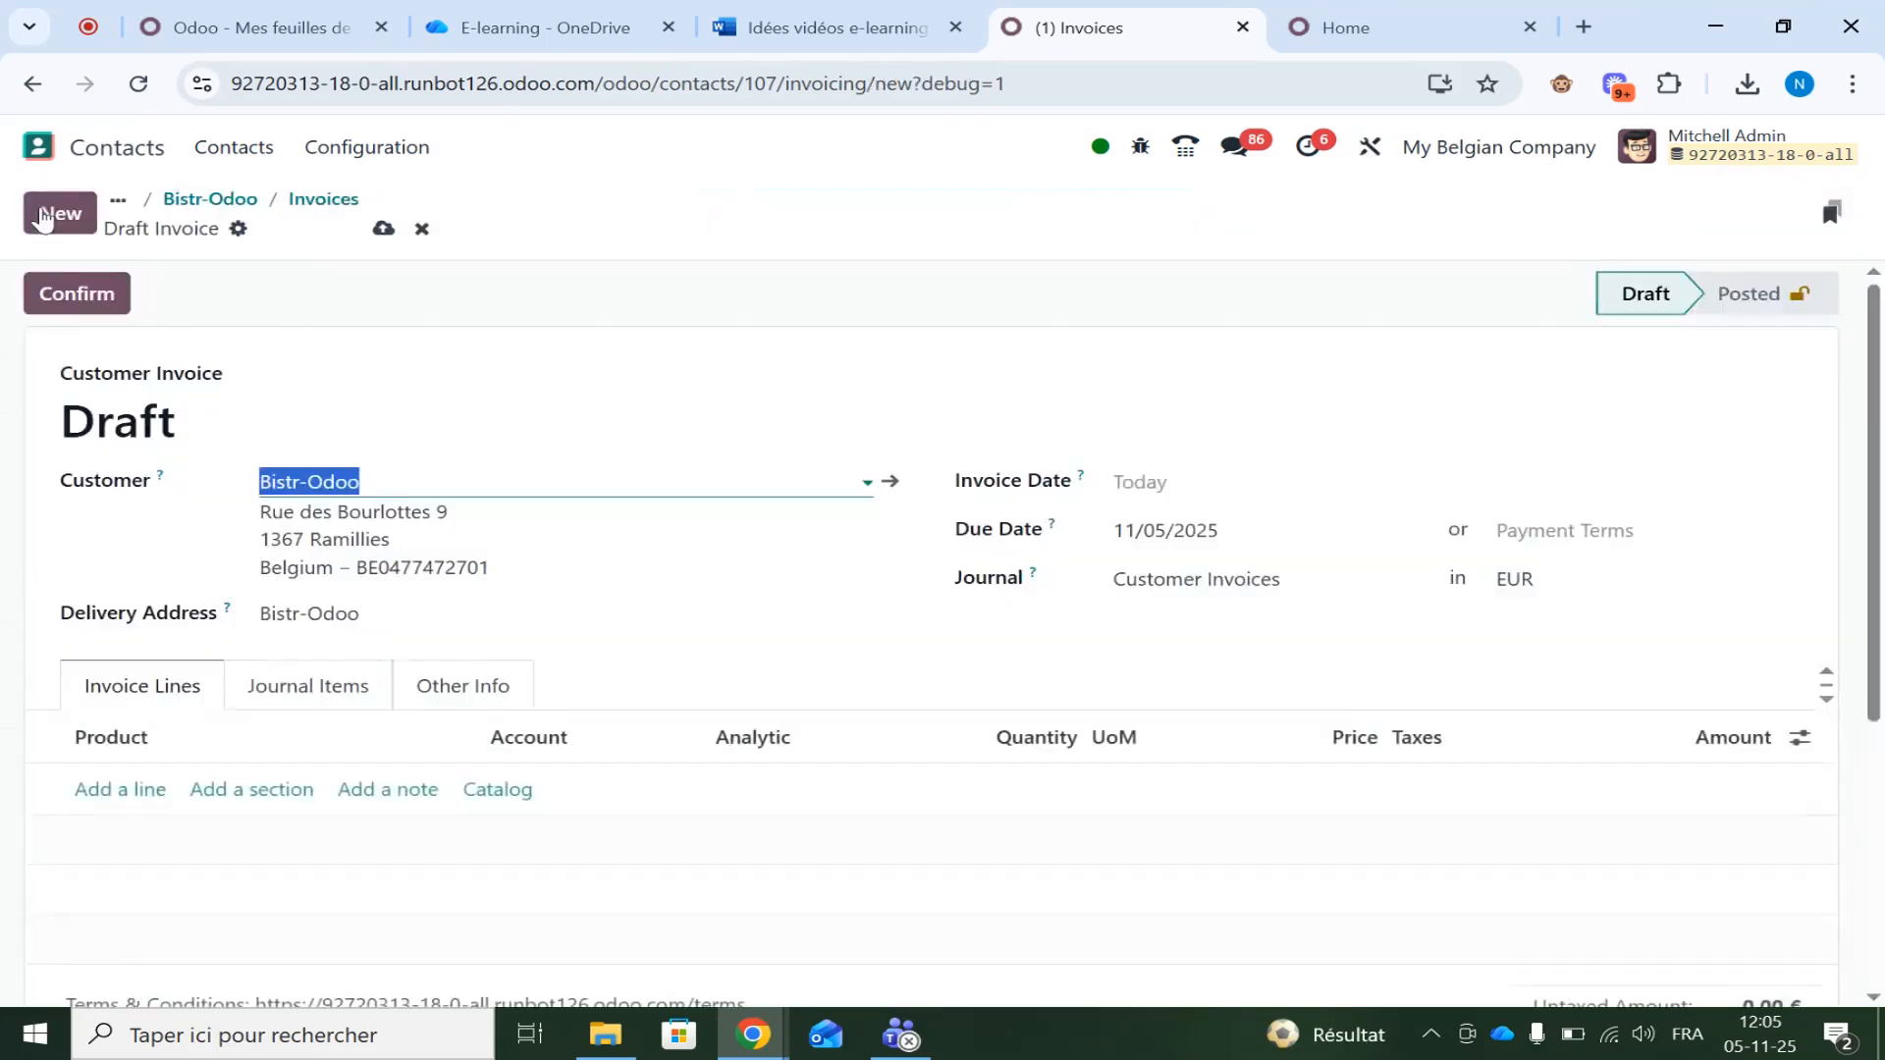
left_click(116, 791)
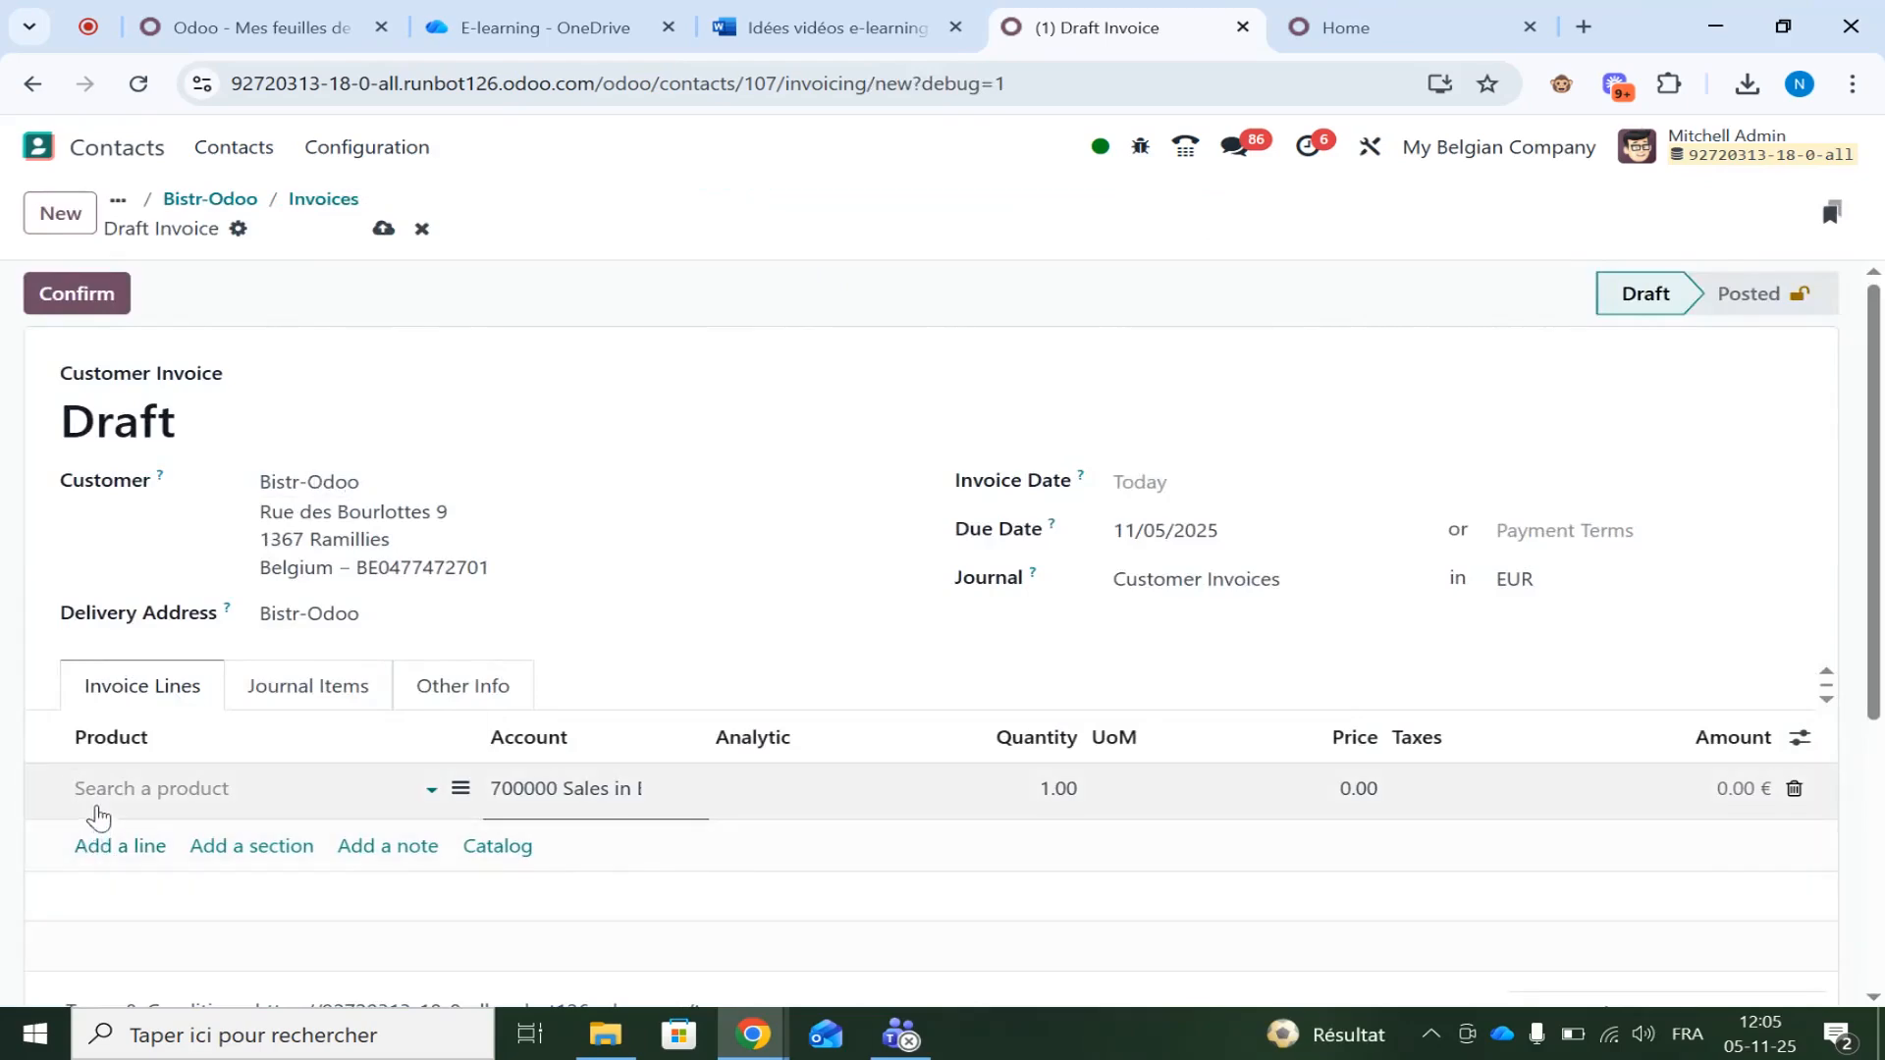
left_click(101, 788)
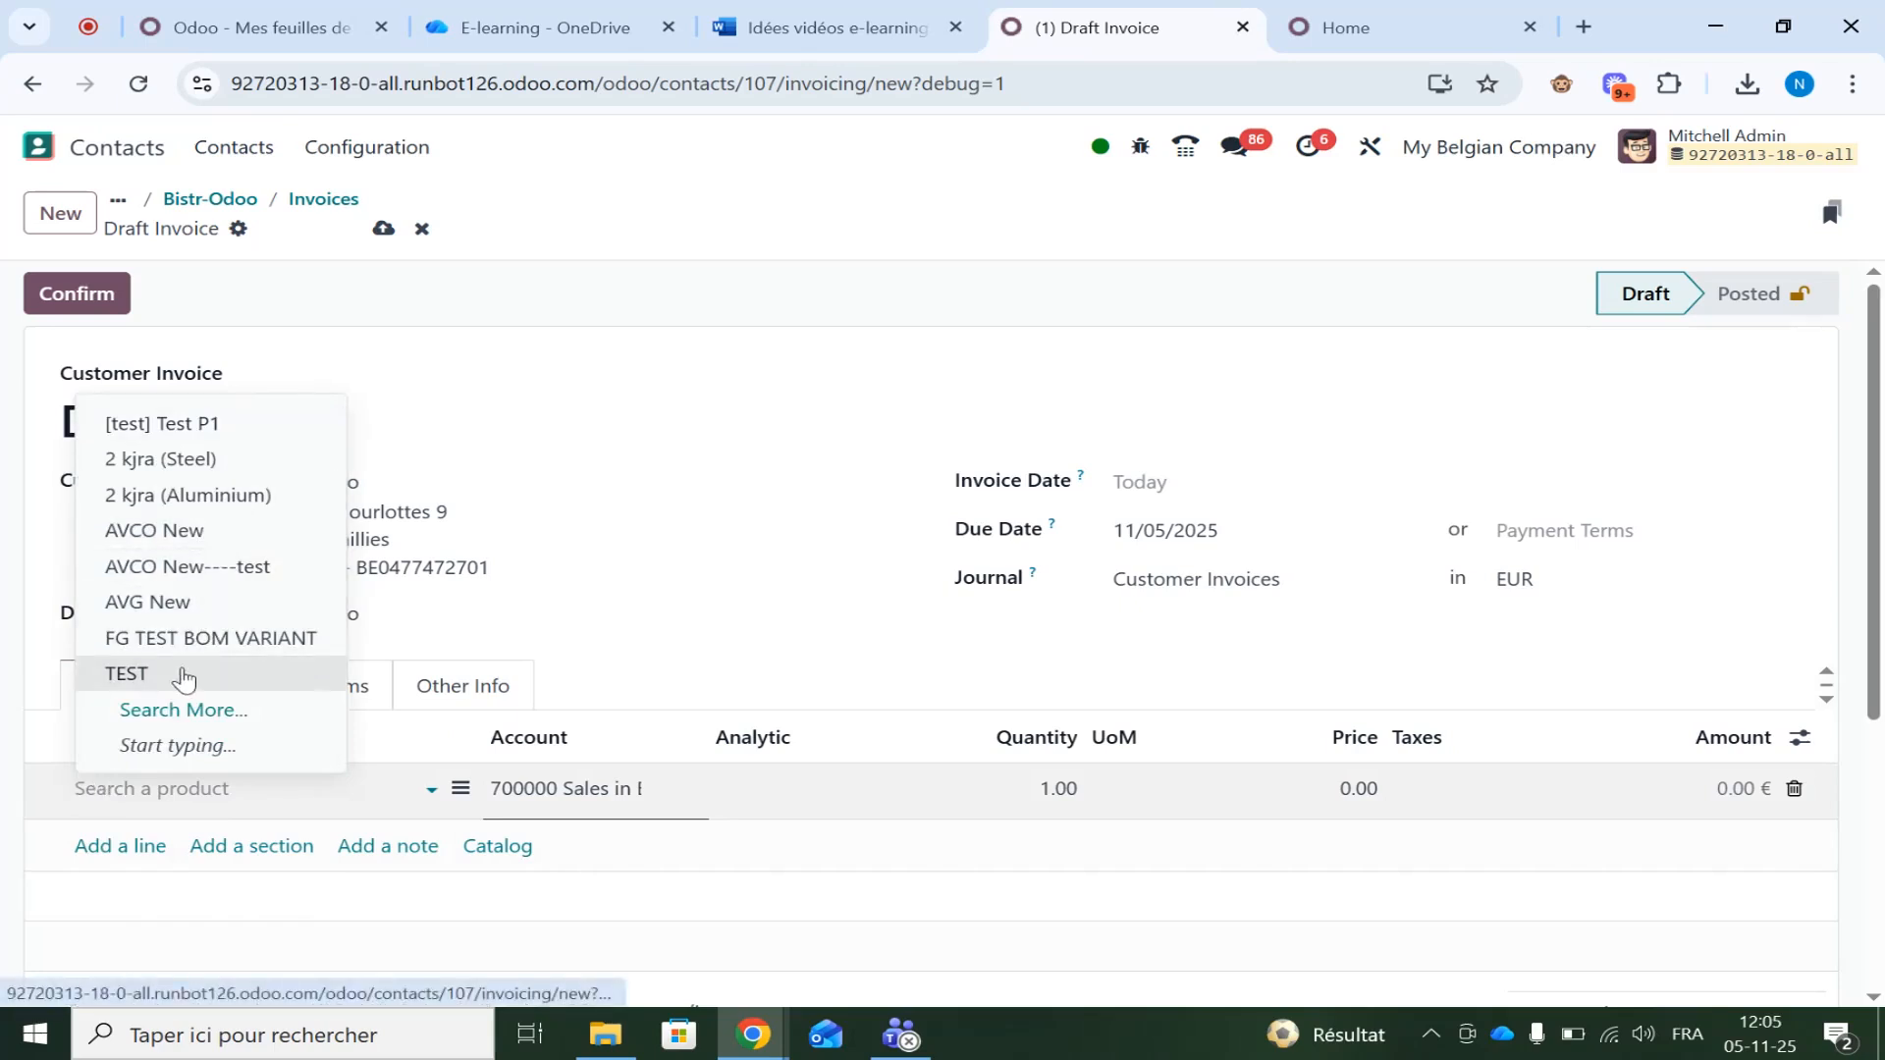
left_click(176, 673)
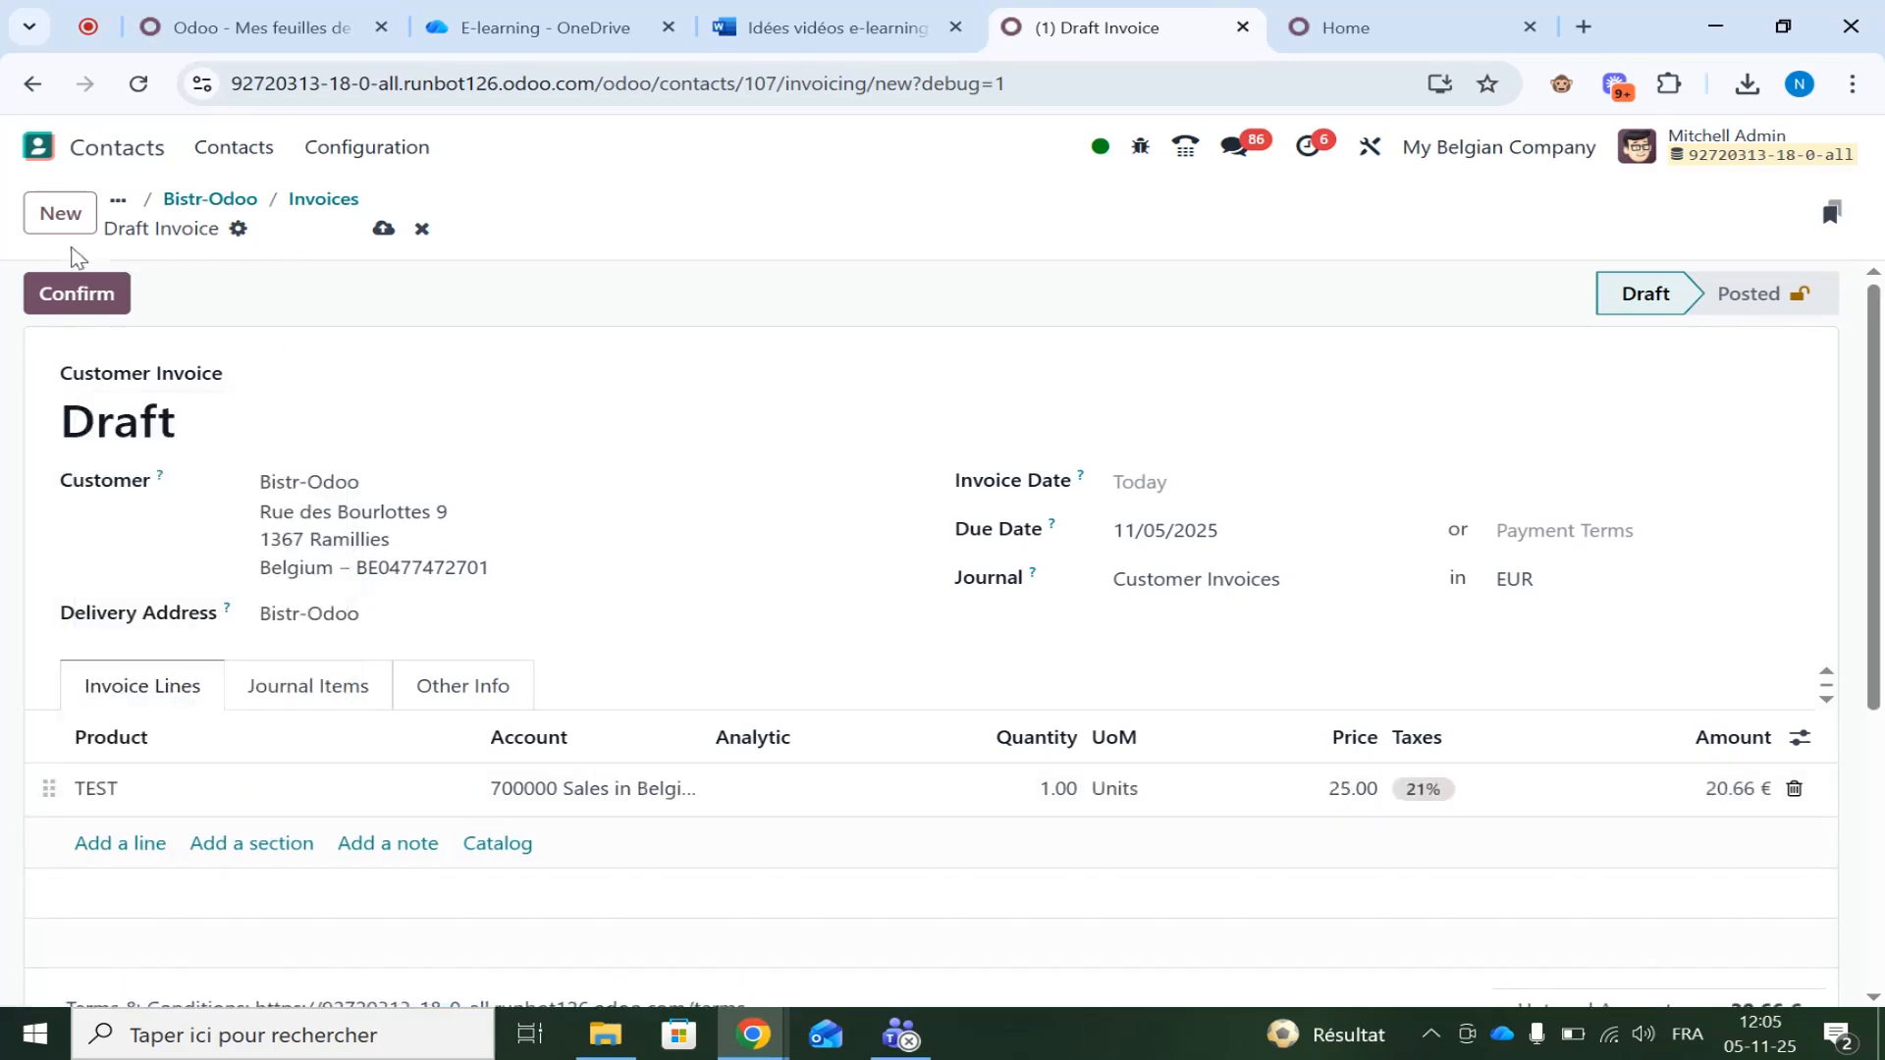
left_click(71, 297)
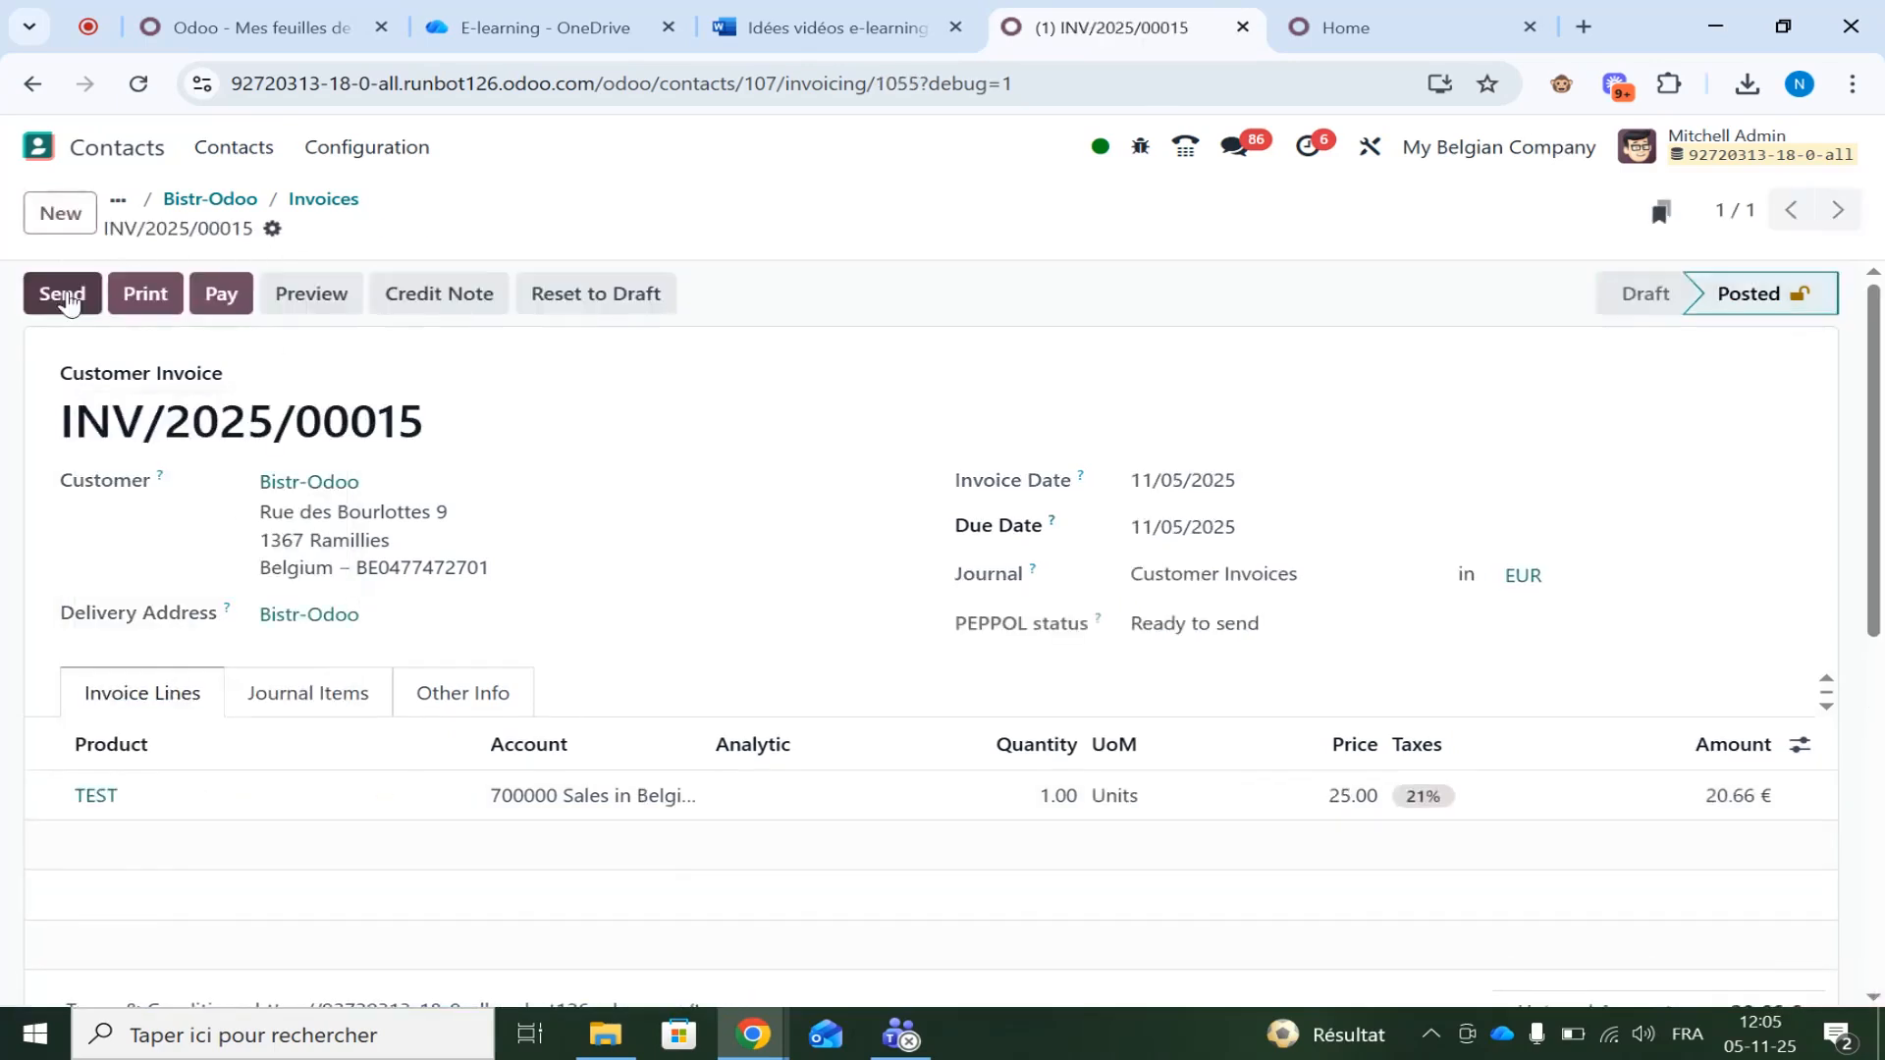
Preview INV/2025/00015's Print & Send options without sending, then go back to the app home screen
left_click(80, 305)
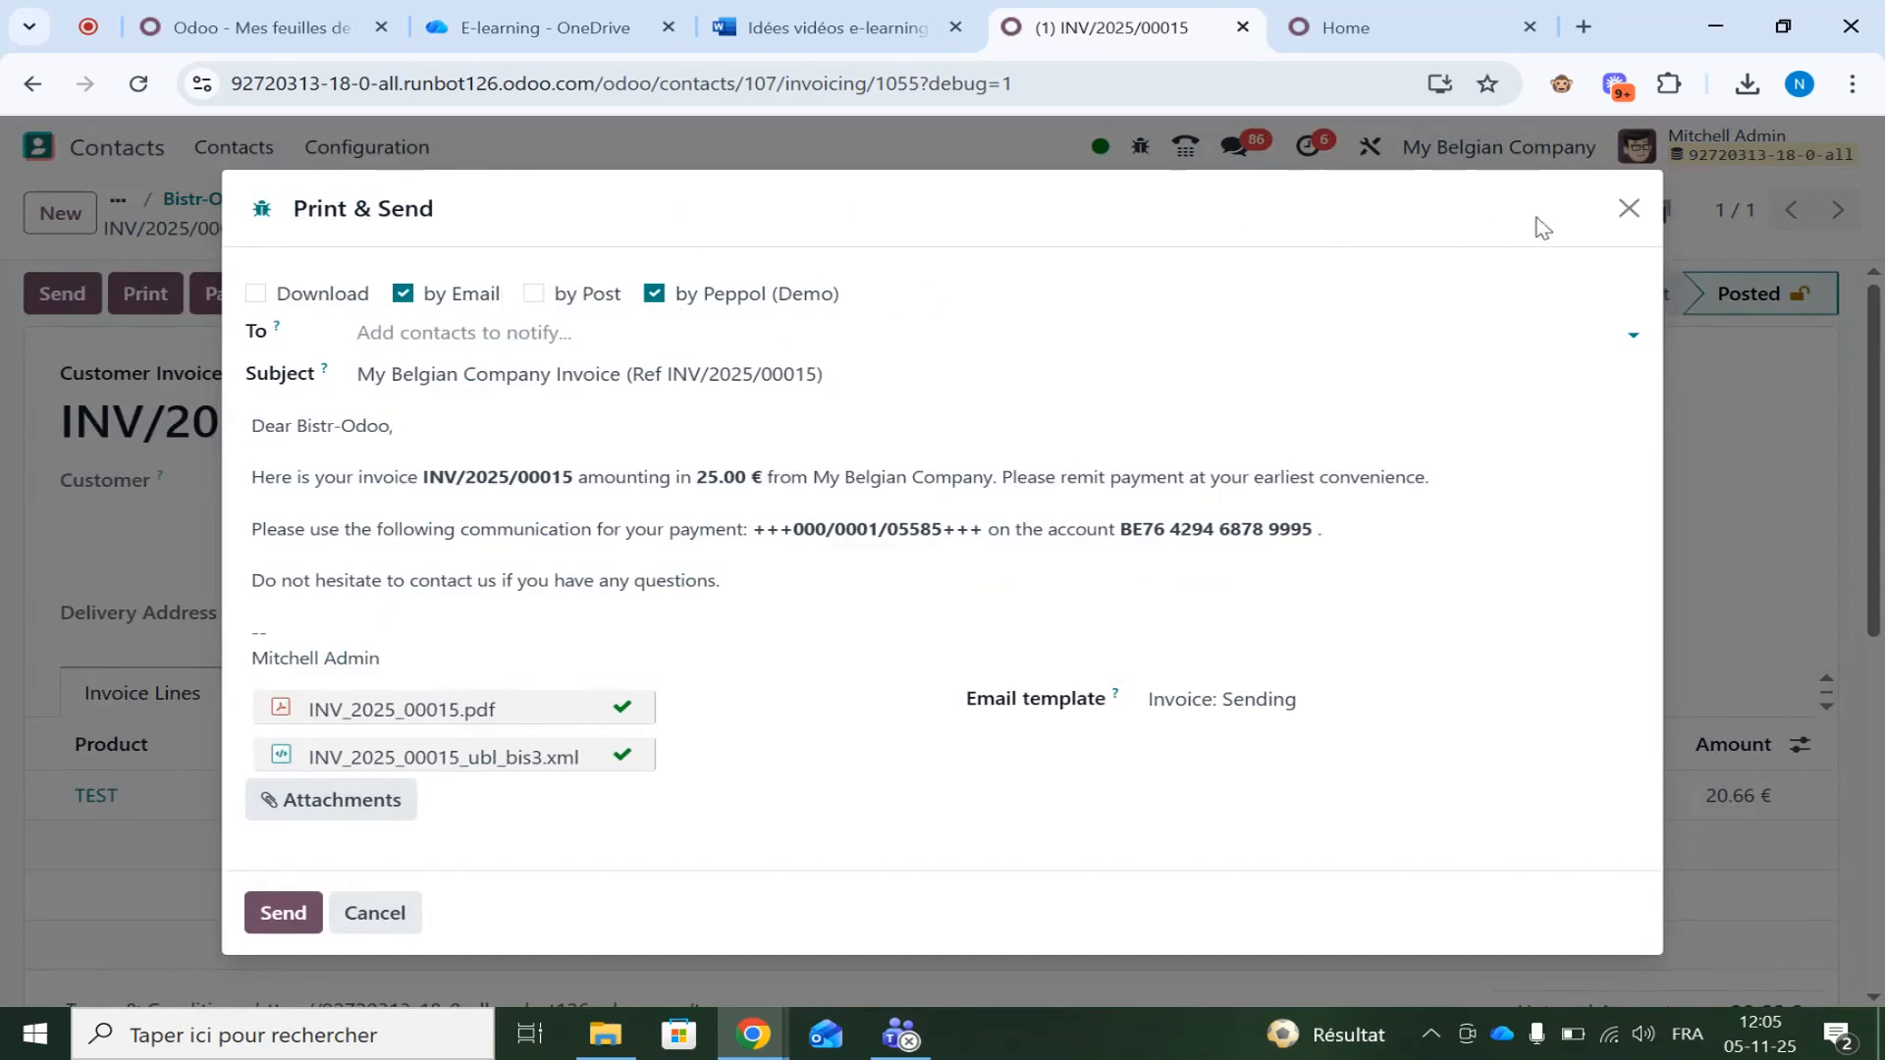
left_click(1631, 208)
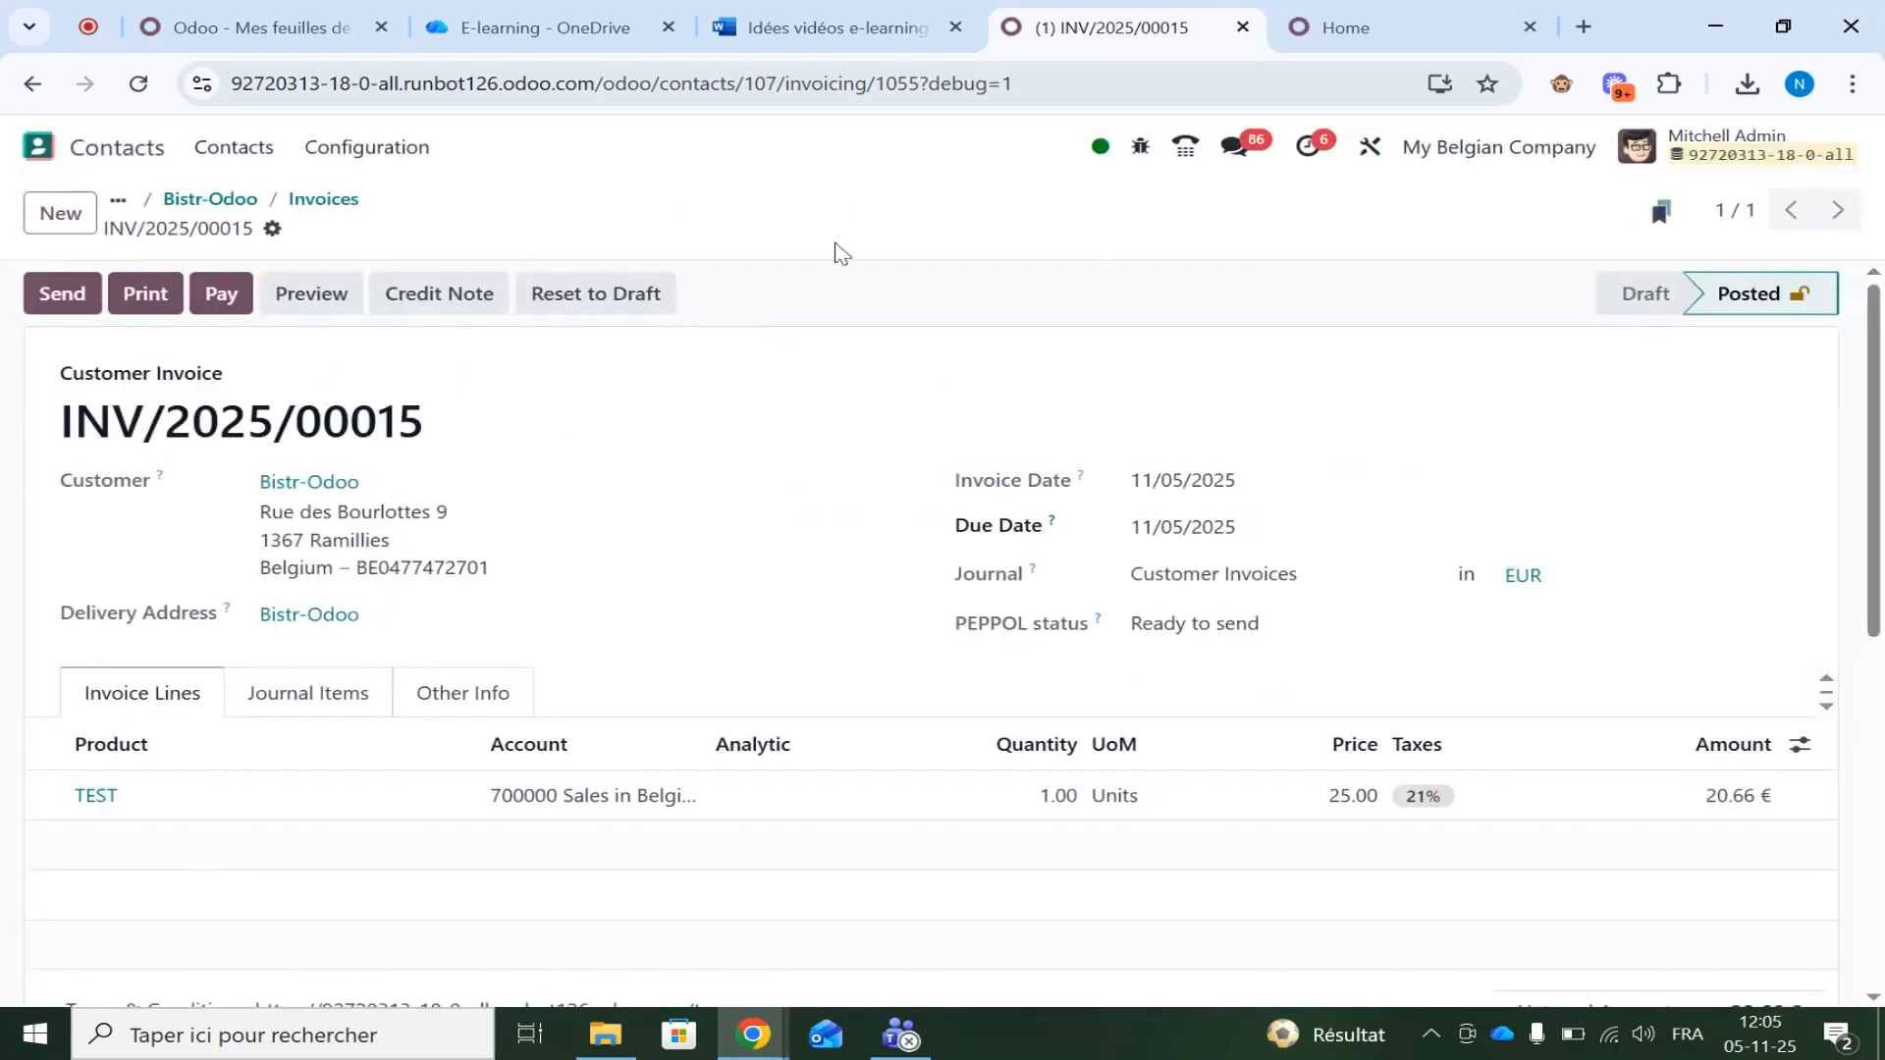
left_click(35, 148)
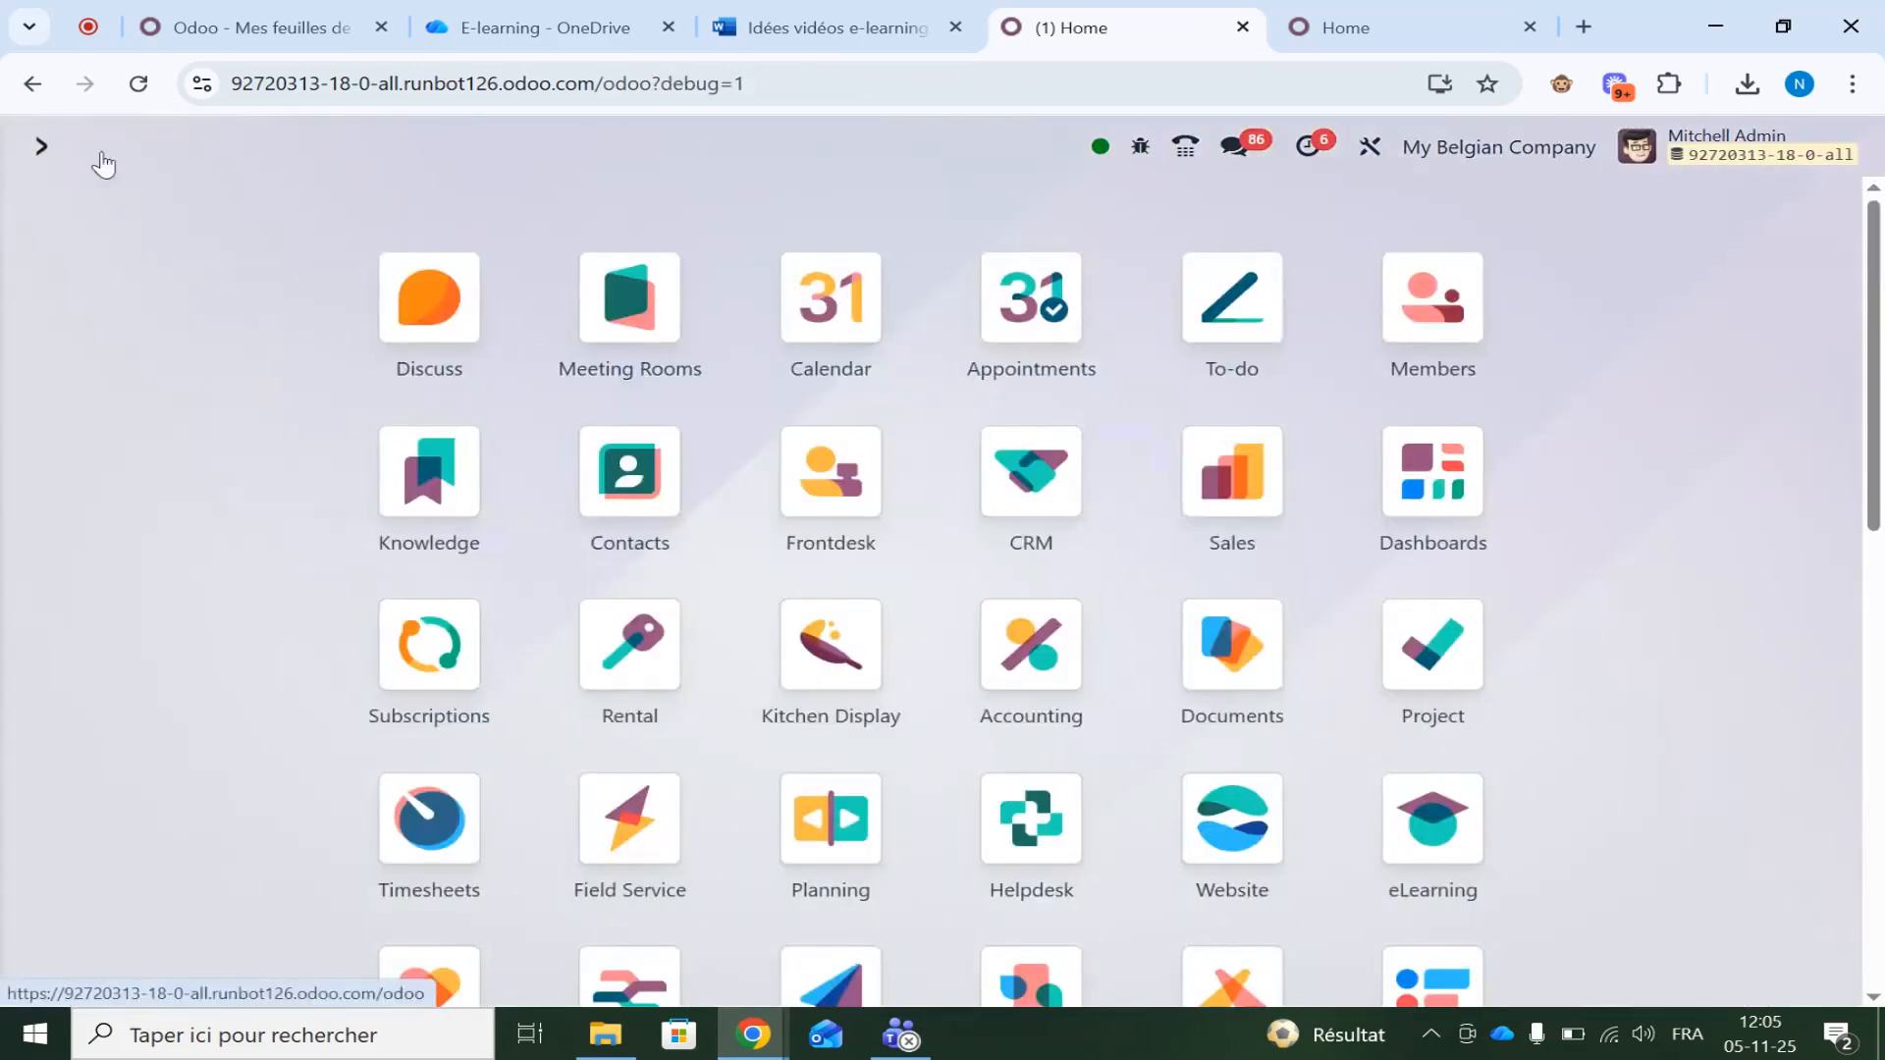
left_click(1335, 29)
In the second database, group Contacts by country and open My Belgian Company under Belgium
scroll(687, 586, "down", 10)
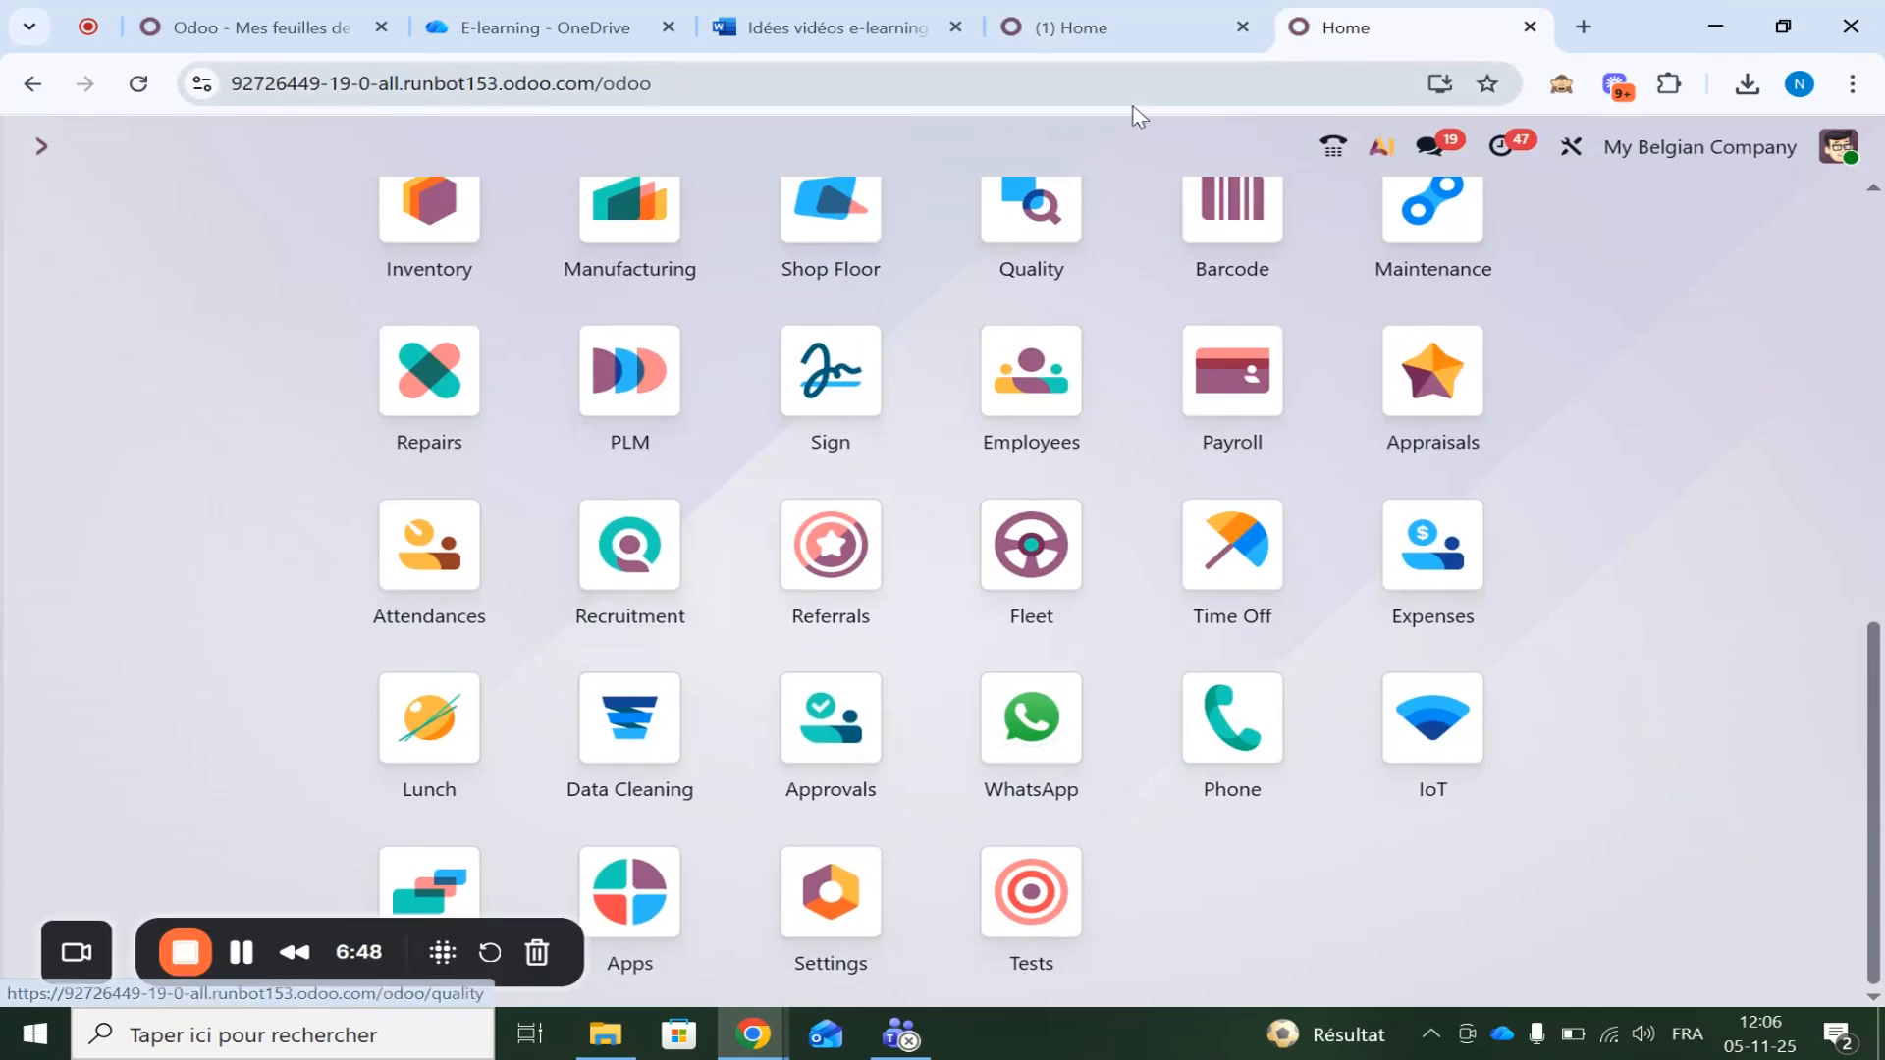
key("Return")
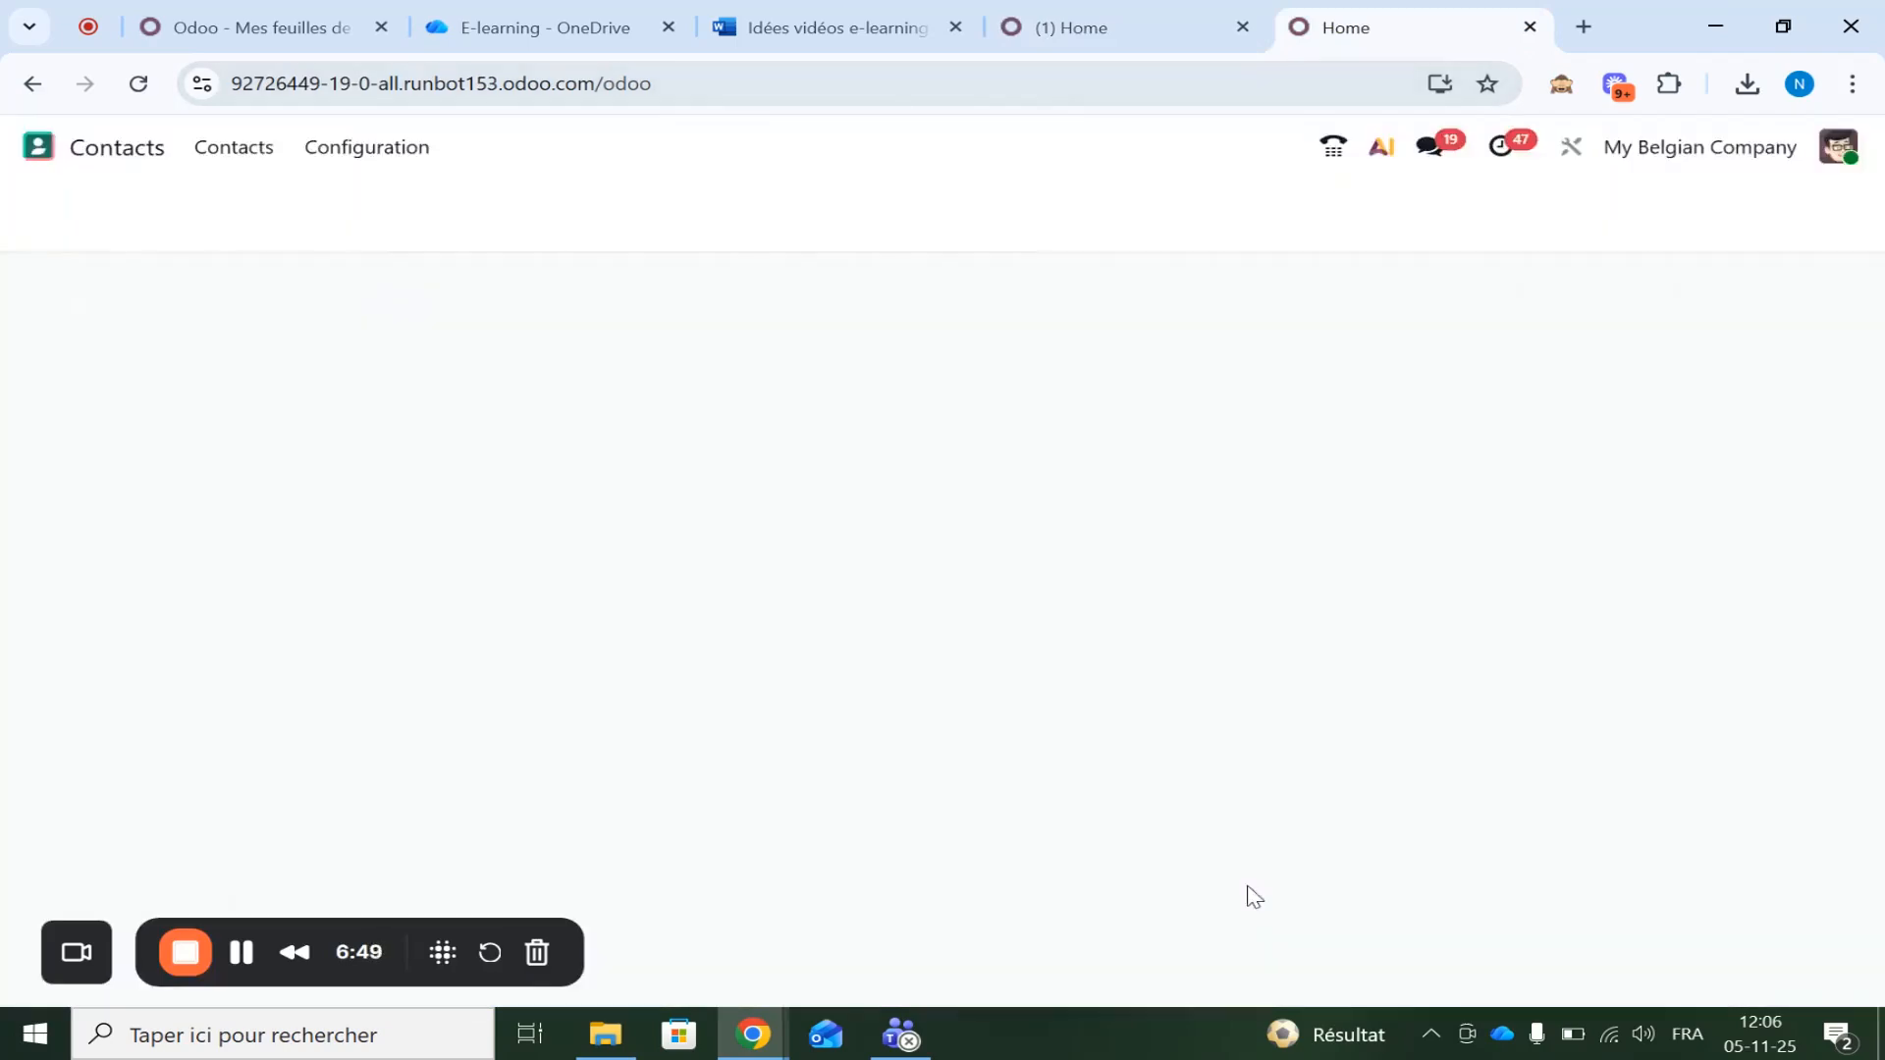
left_click(1232, 214)
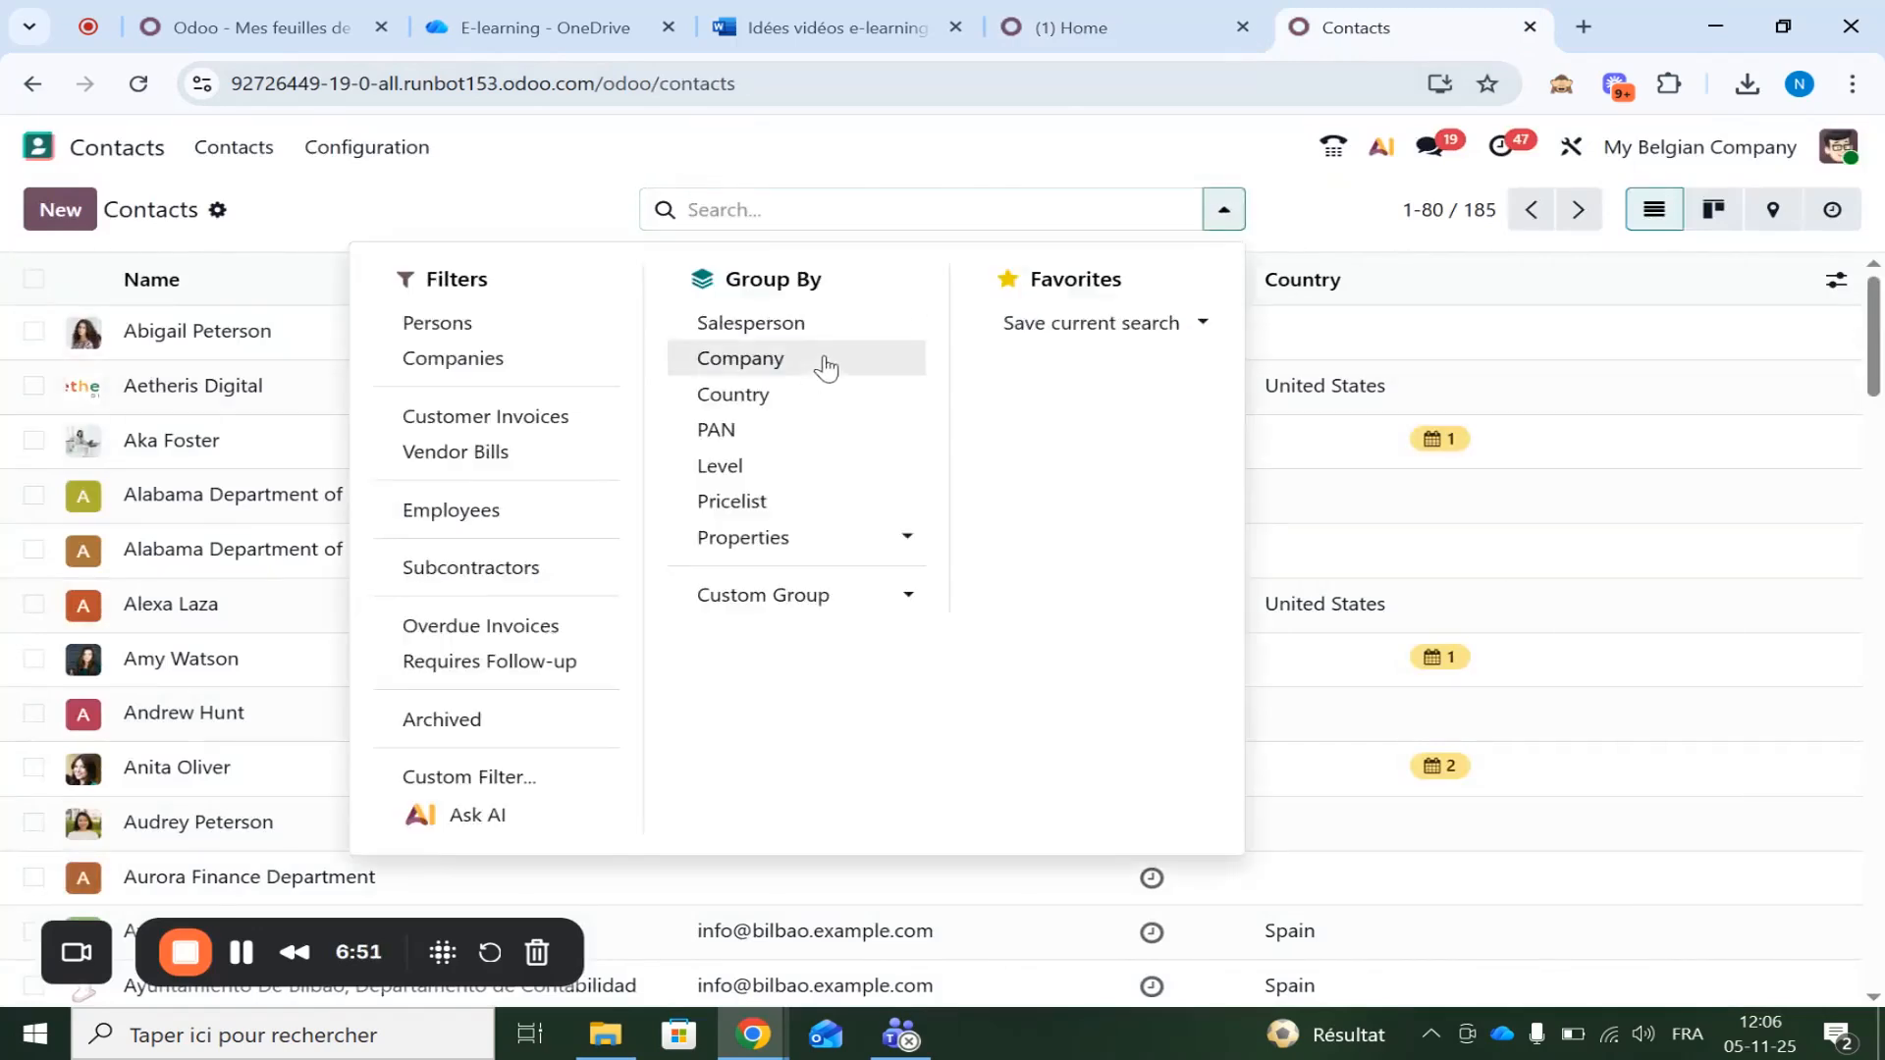
left_click(758, 400)
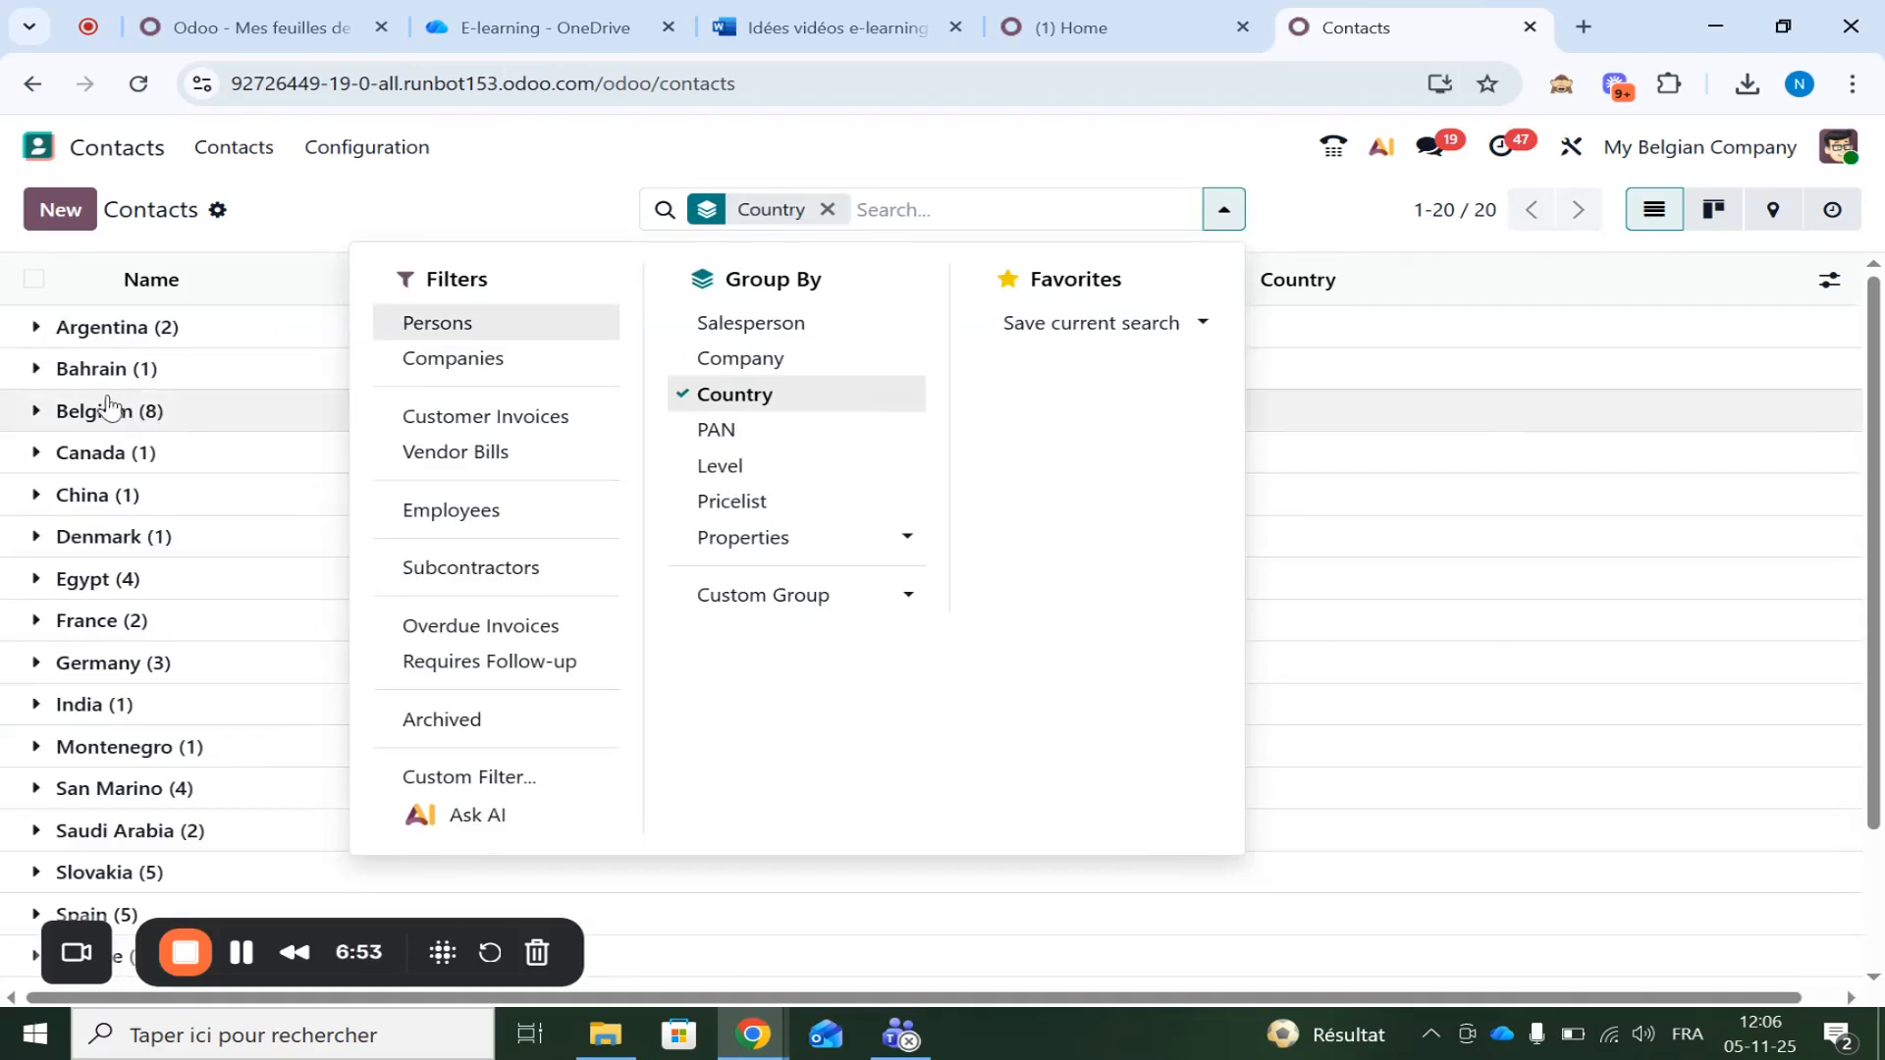
left_click(78, 410)
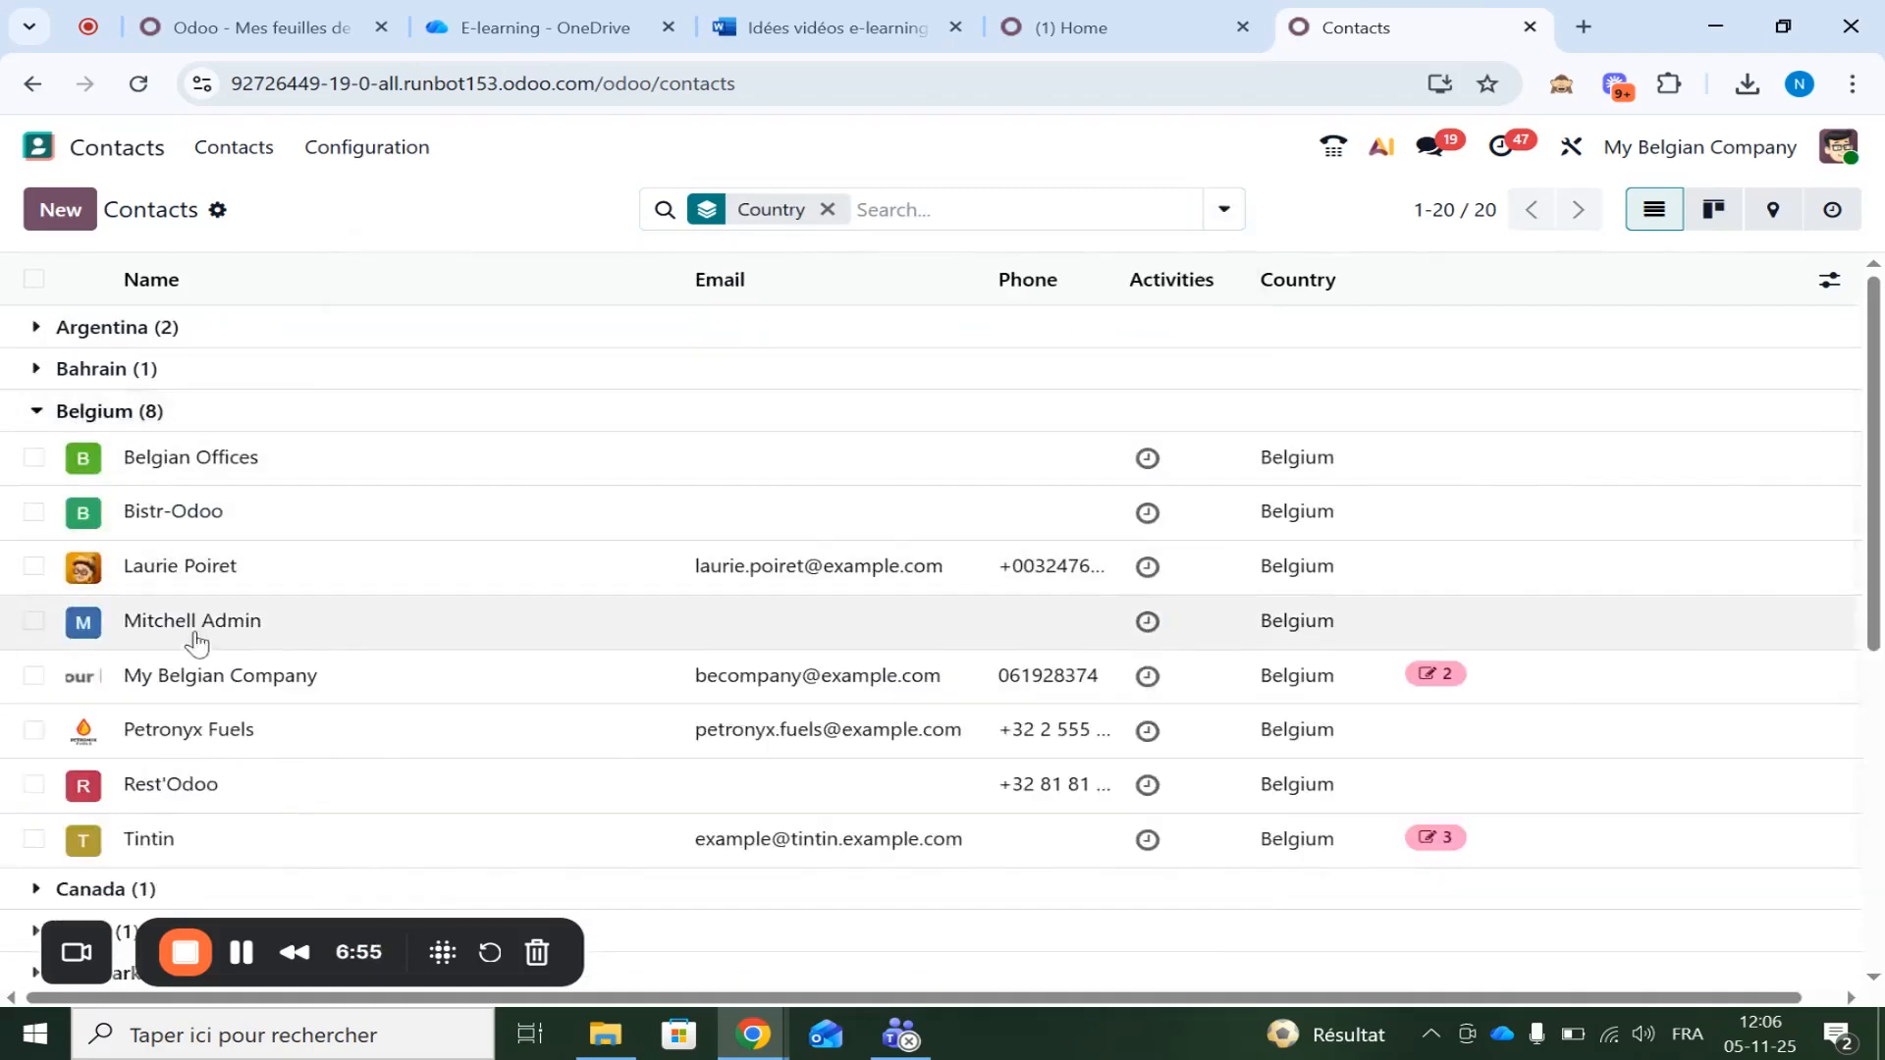
left_click(193, 675)
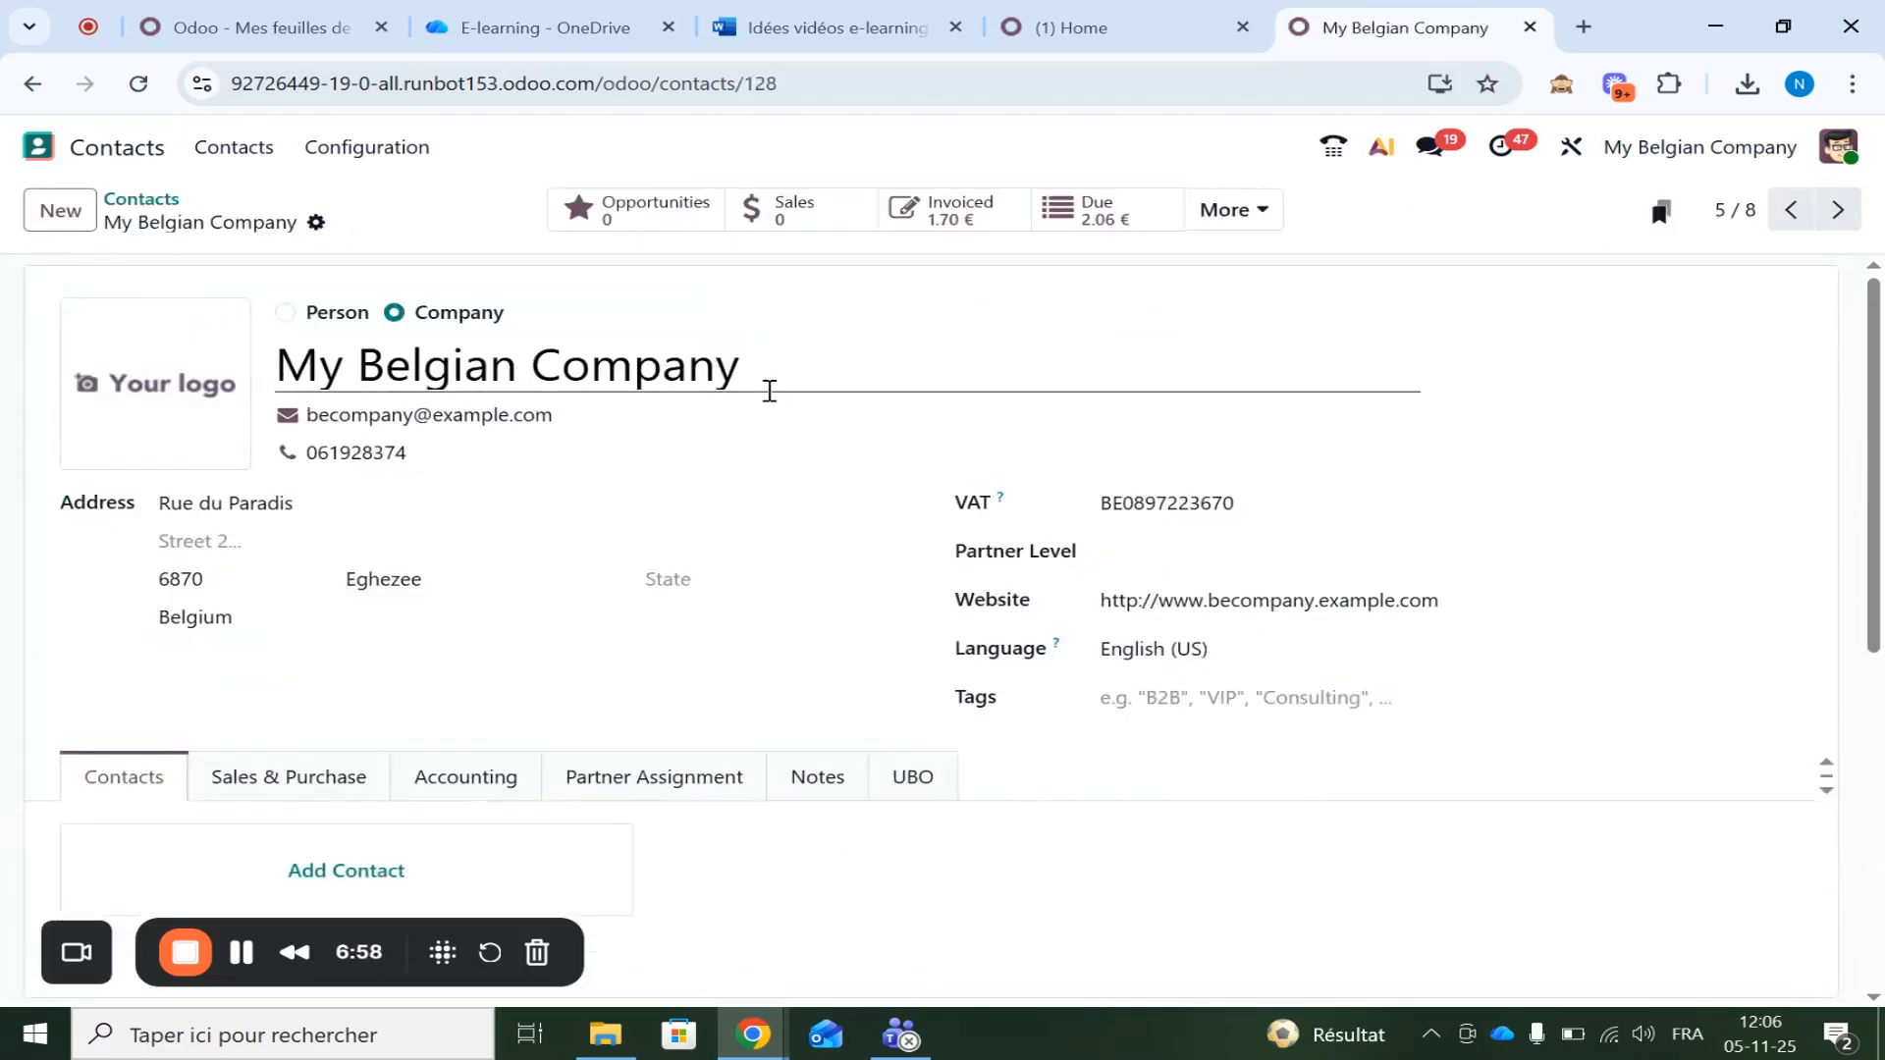
Show My Belgian Company's accounting details and inspect the eInvoice format choices, leaving them unchanged
left_click(457, 779)
scroll(457, 779, "down", 6)
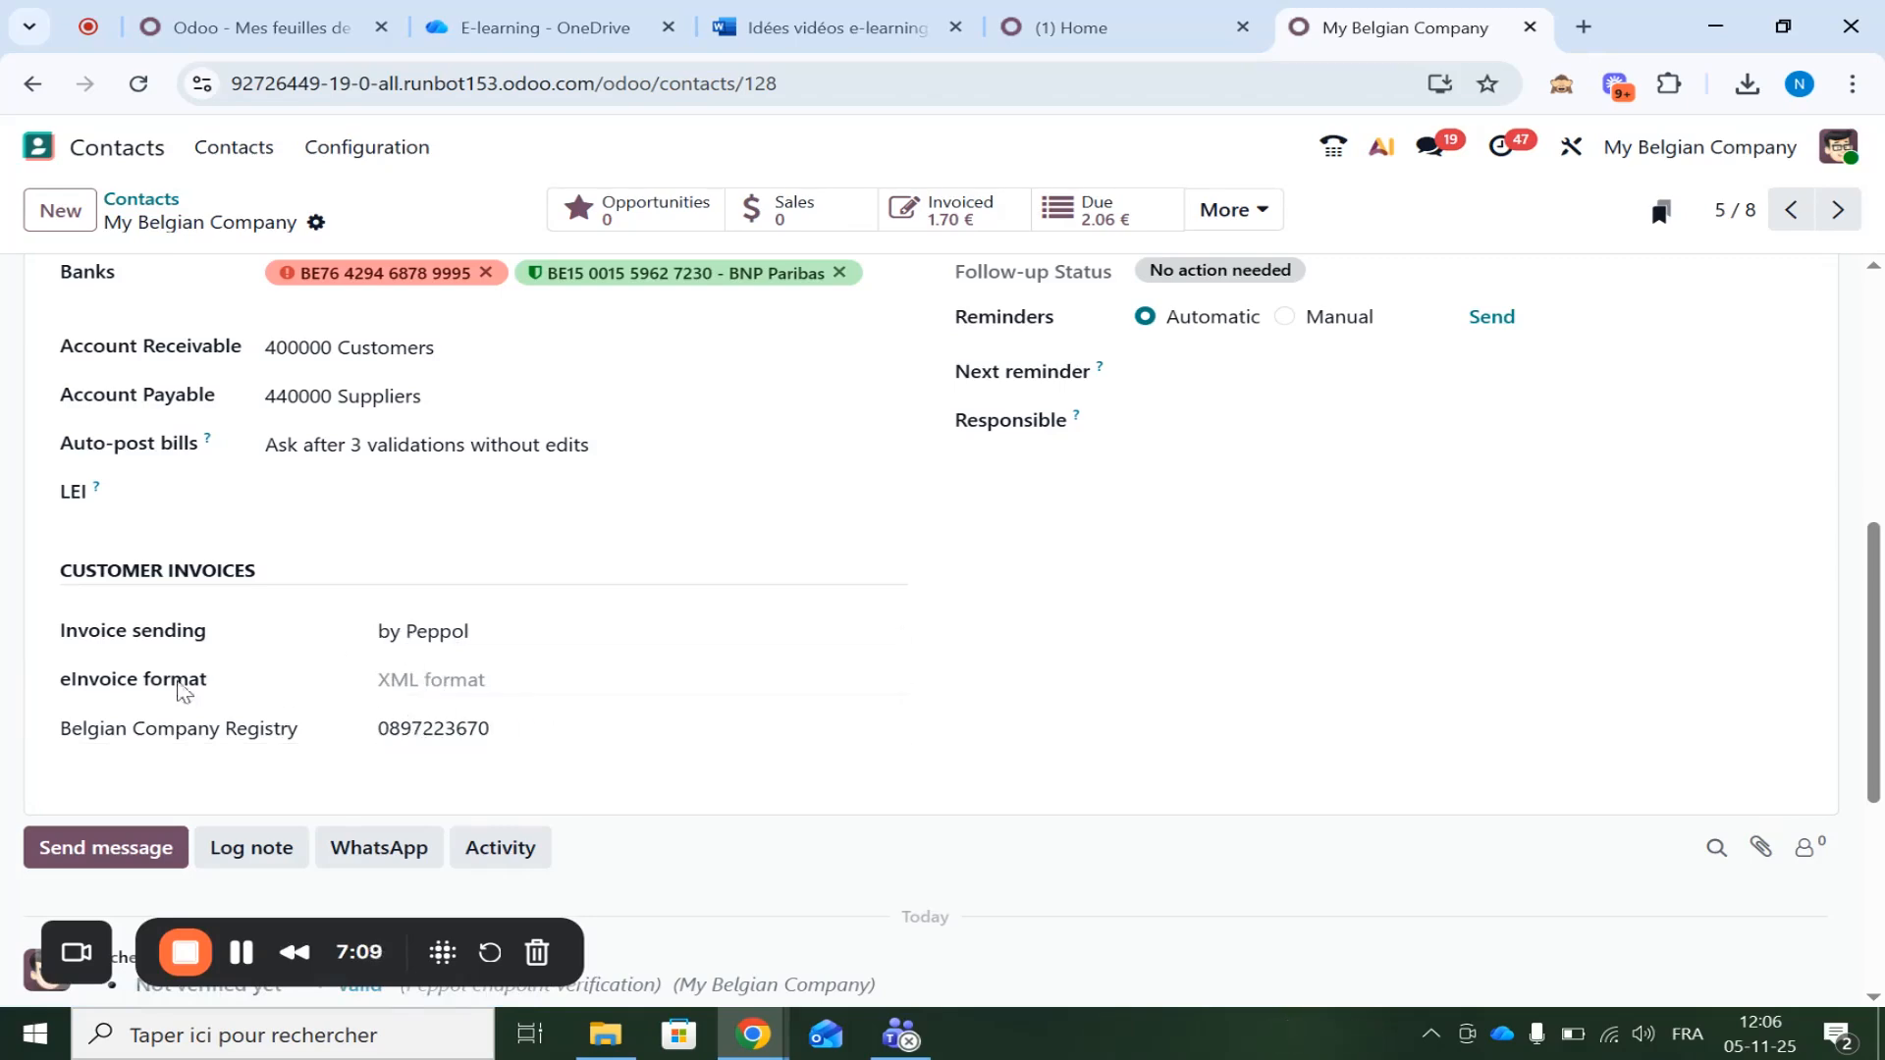
right_click(420, 683)
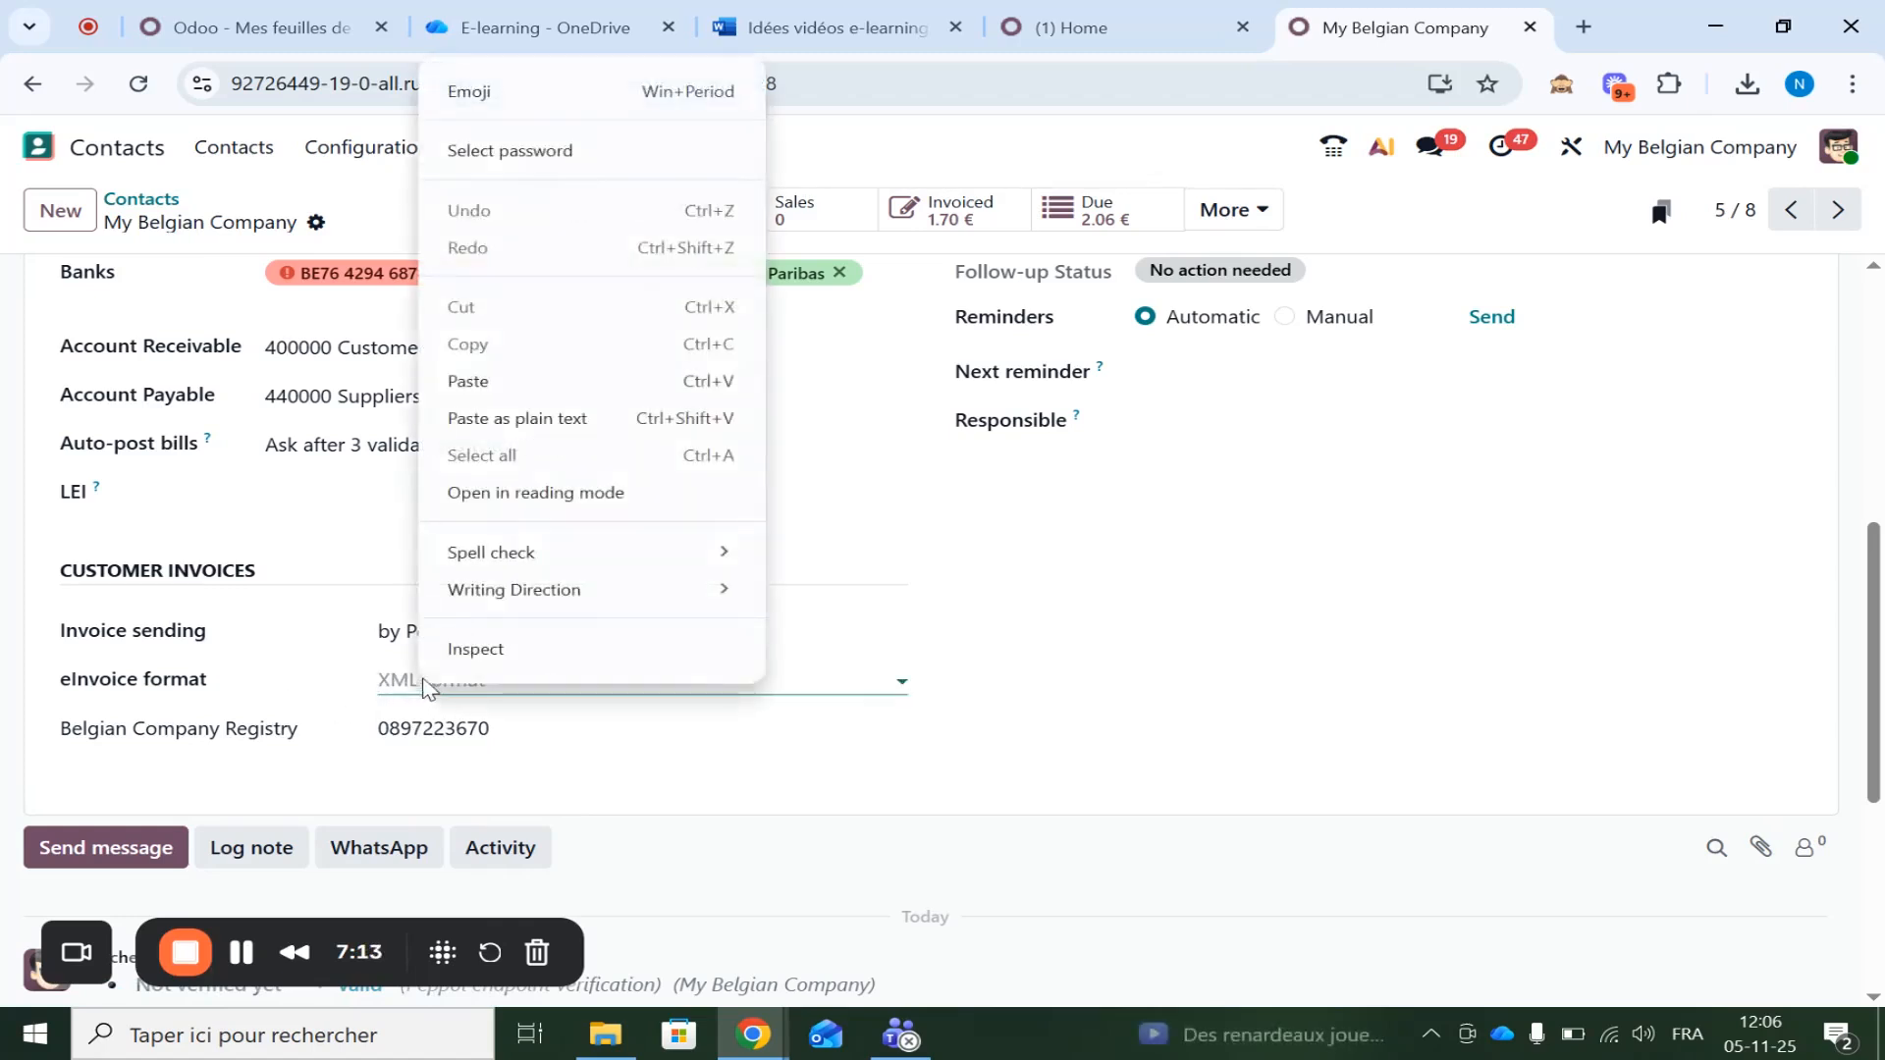
left_click(422, 681)
left_click(346, 695)
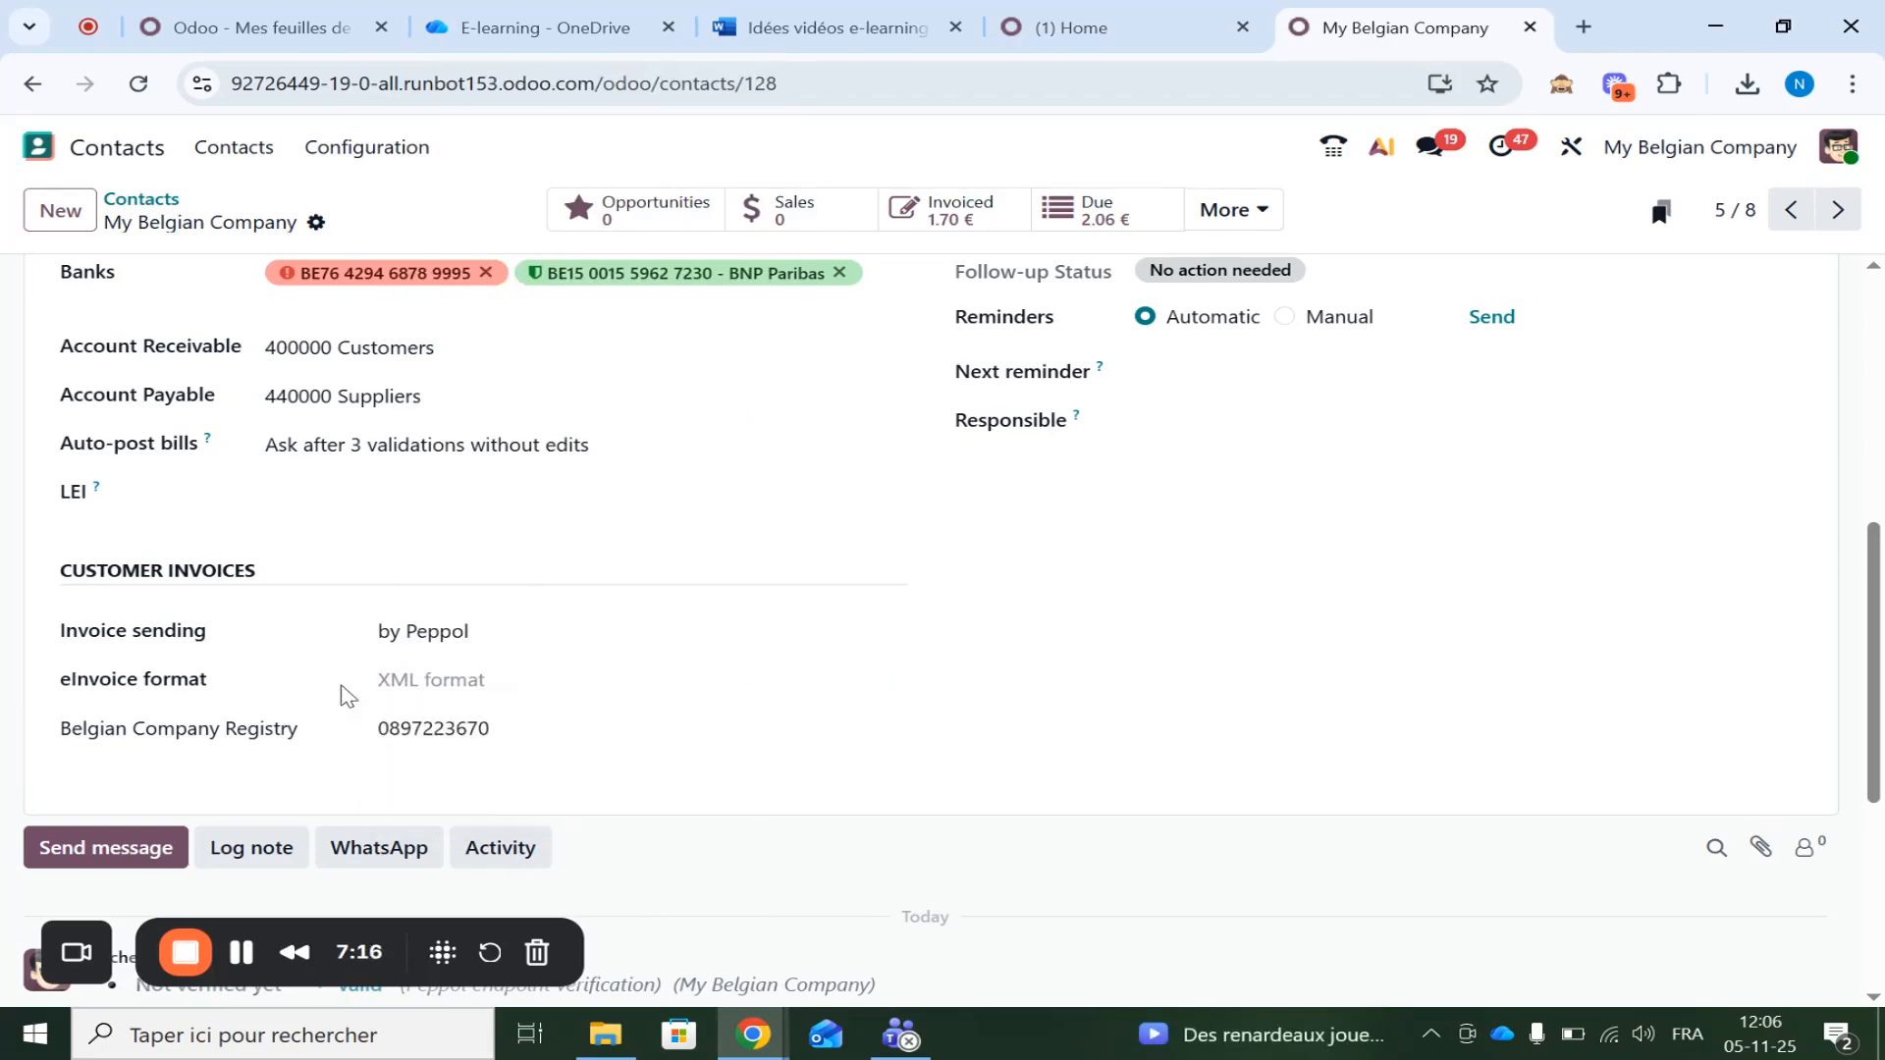
right_click(476, 686)
left_click(411, 687)
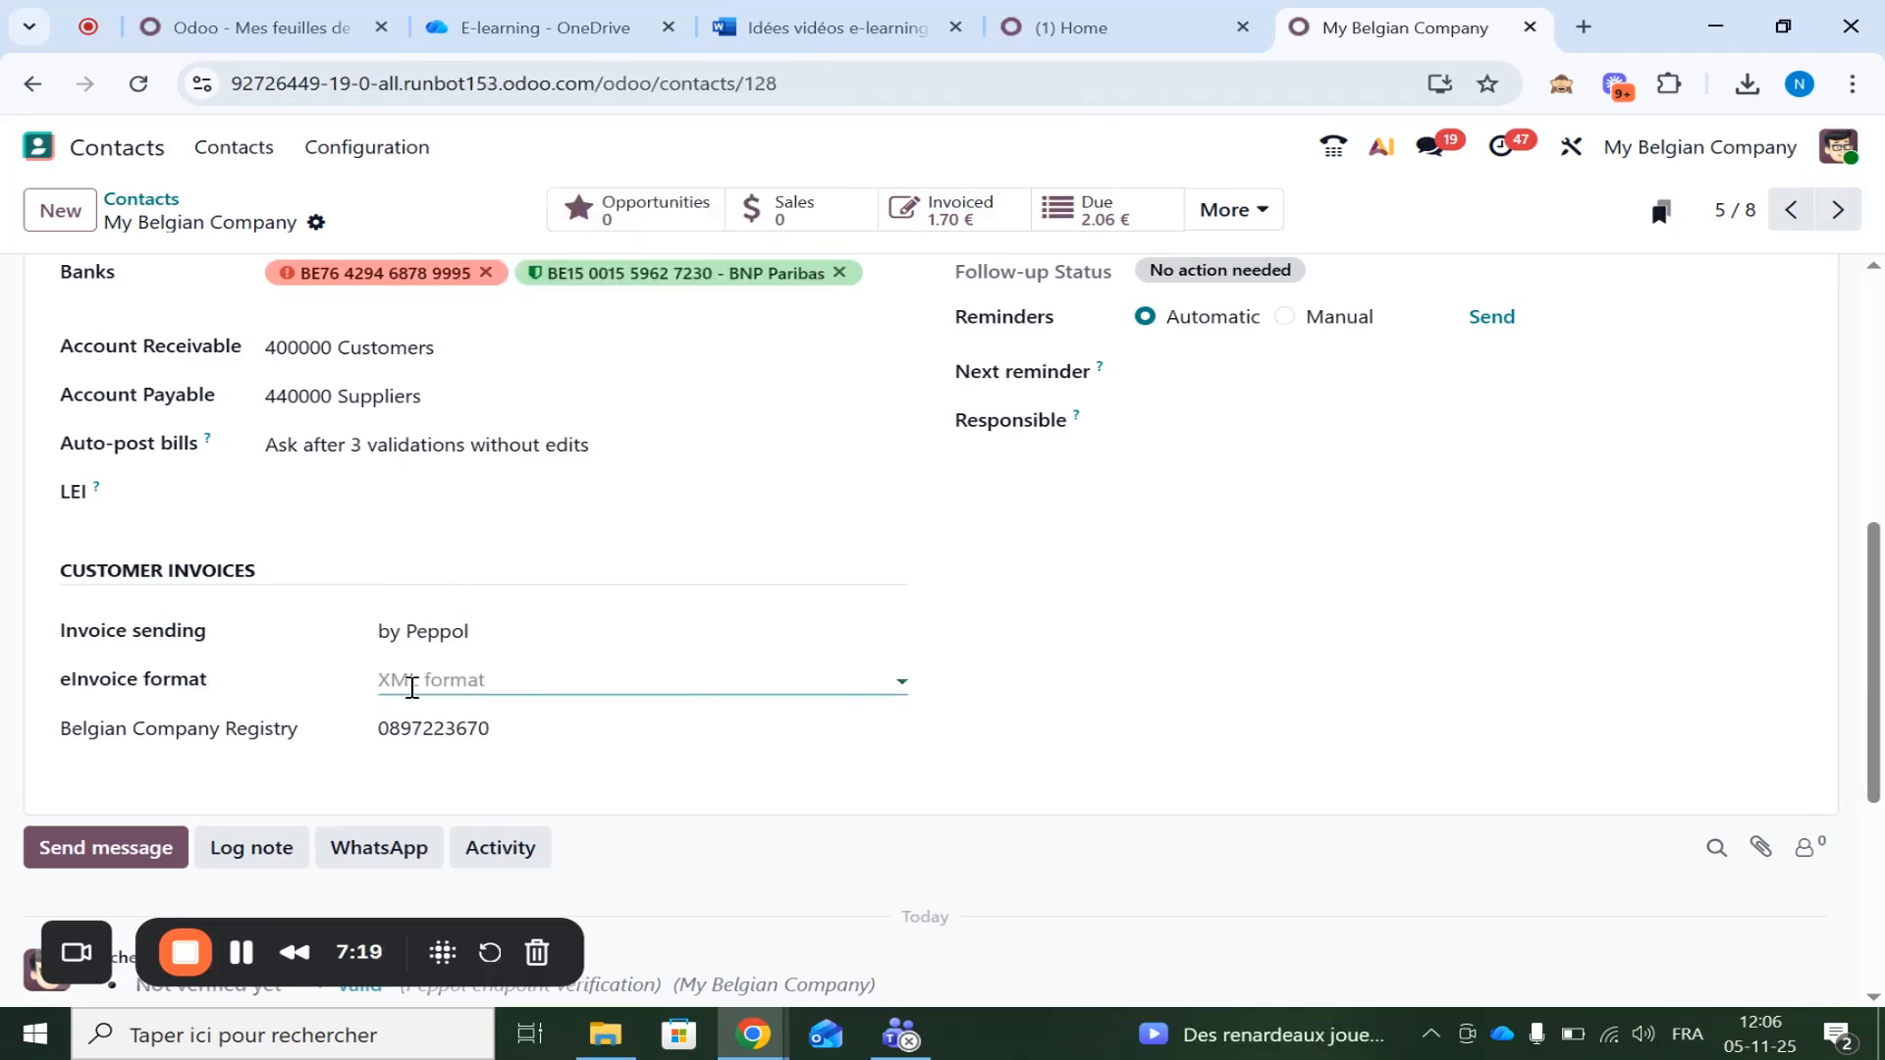
left_click(393, 687)
right_click(437, 635)
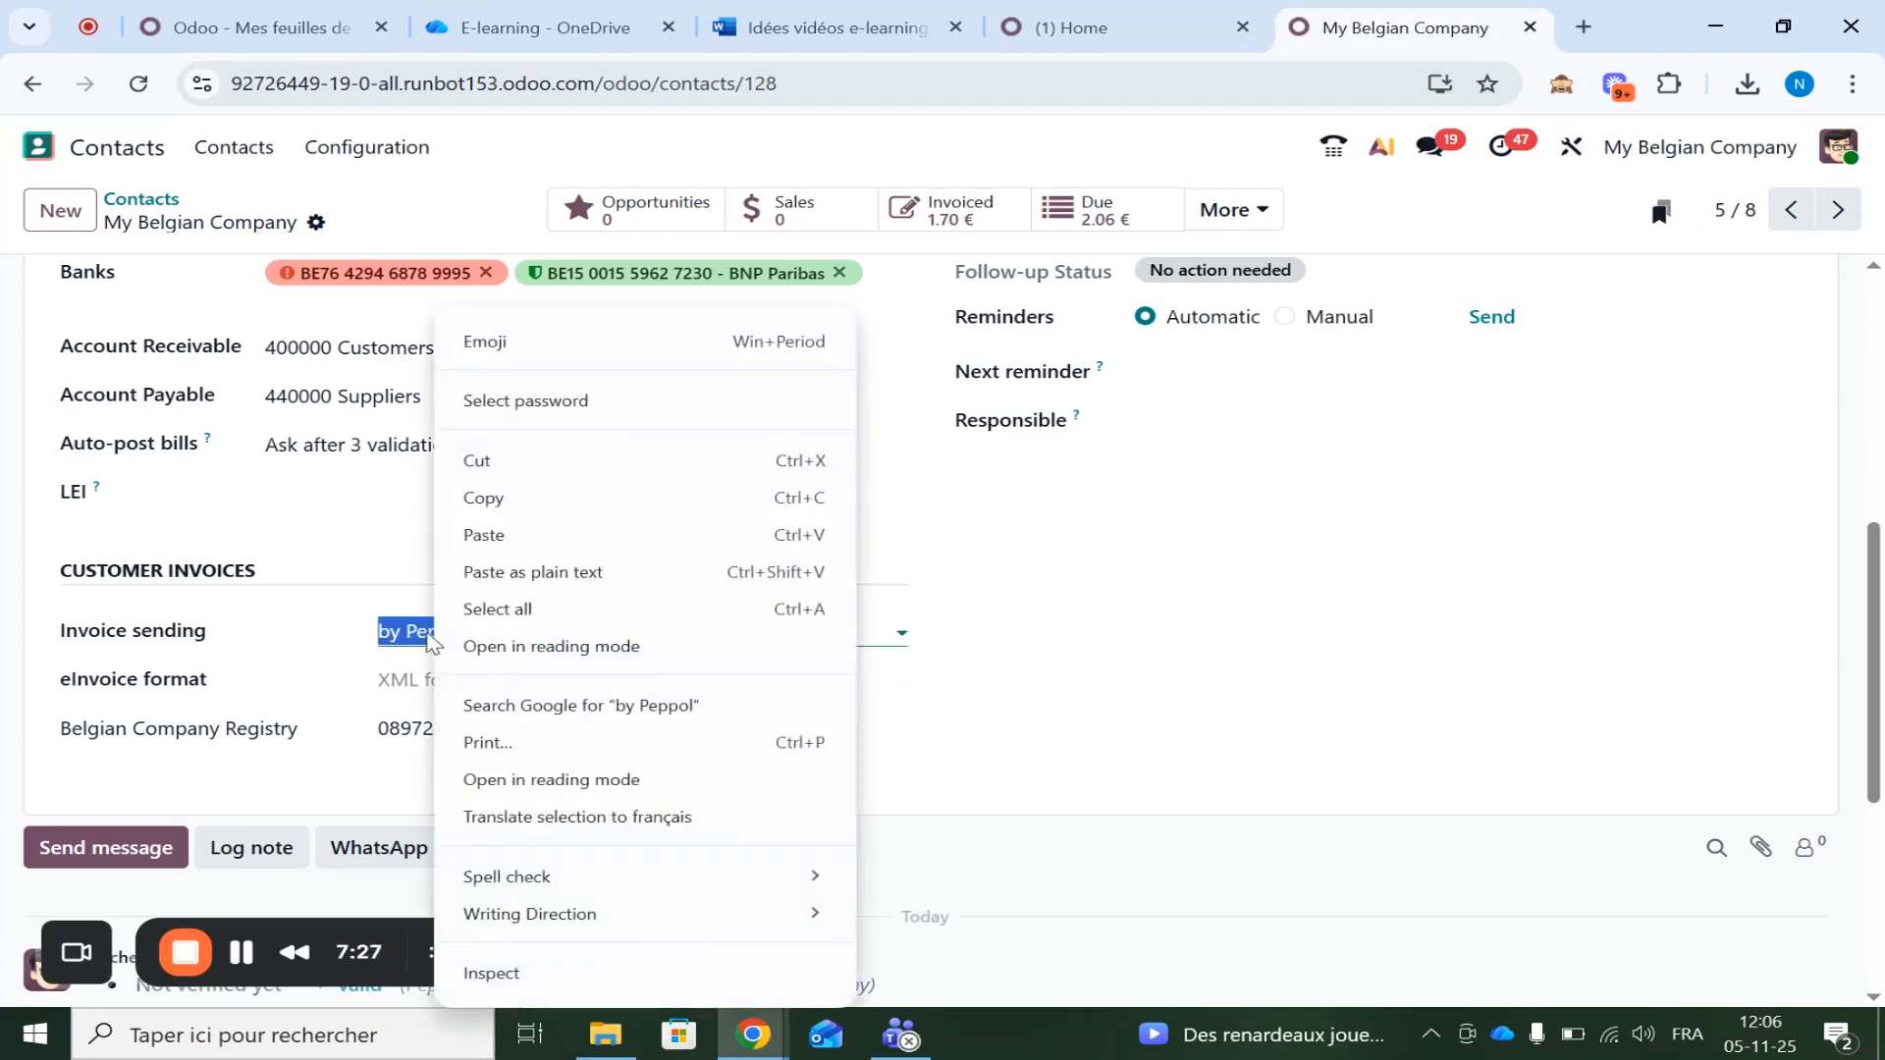
right_click(402, 636)
left_click(437, 646)
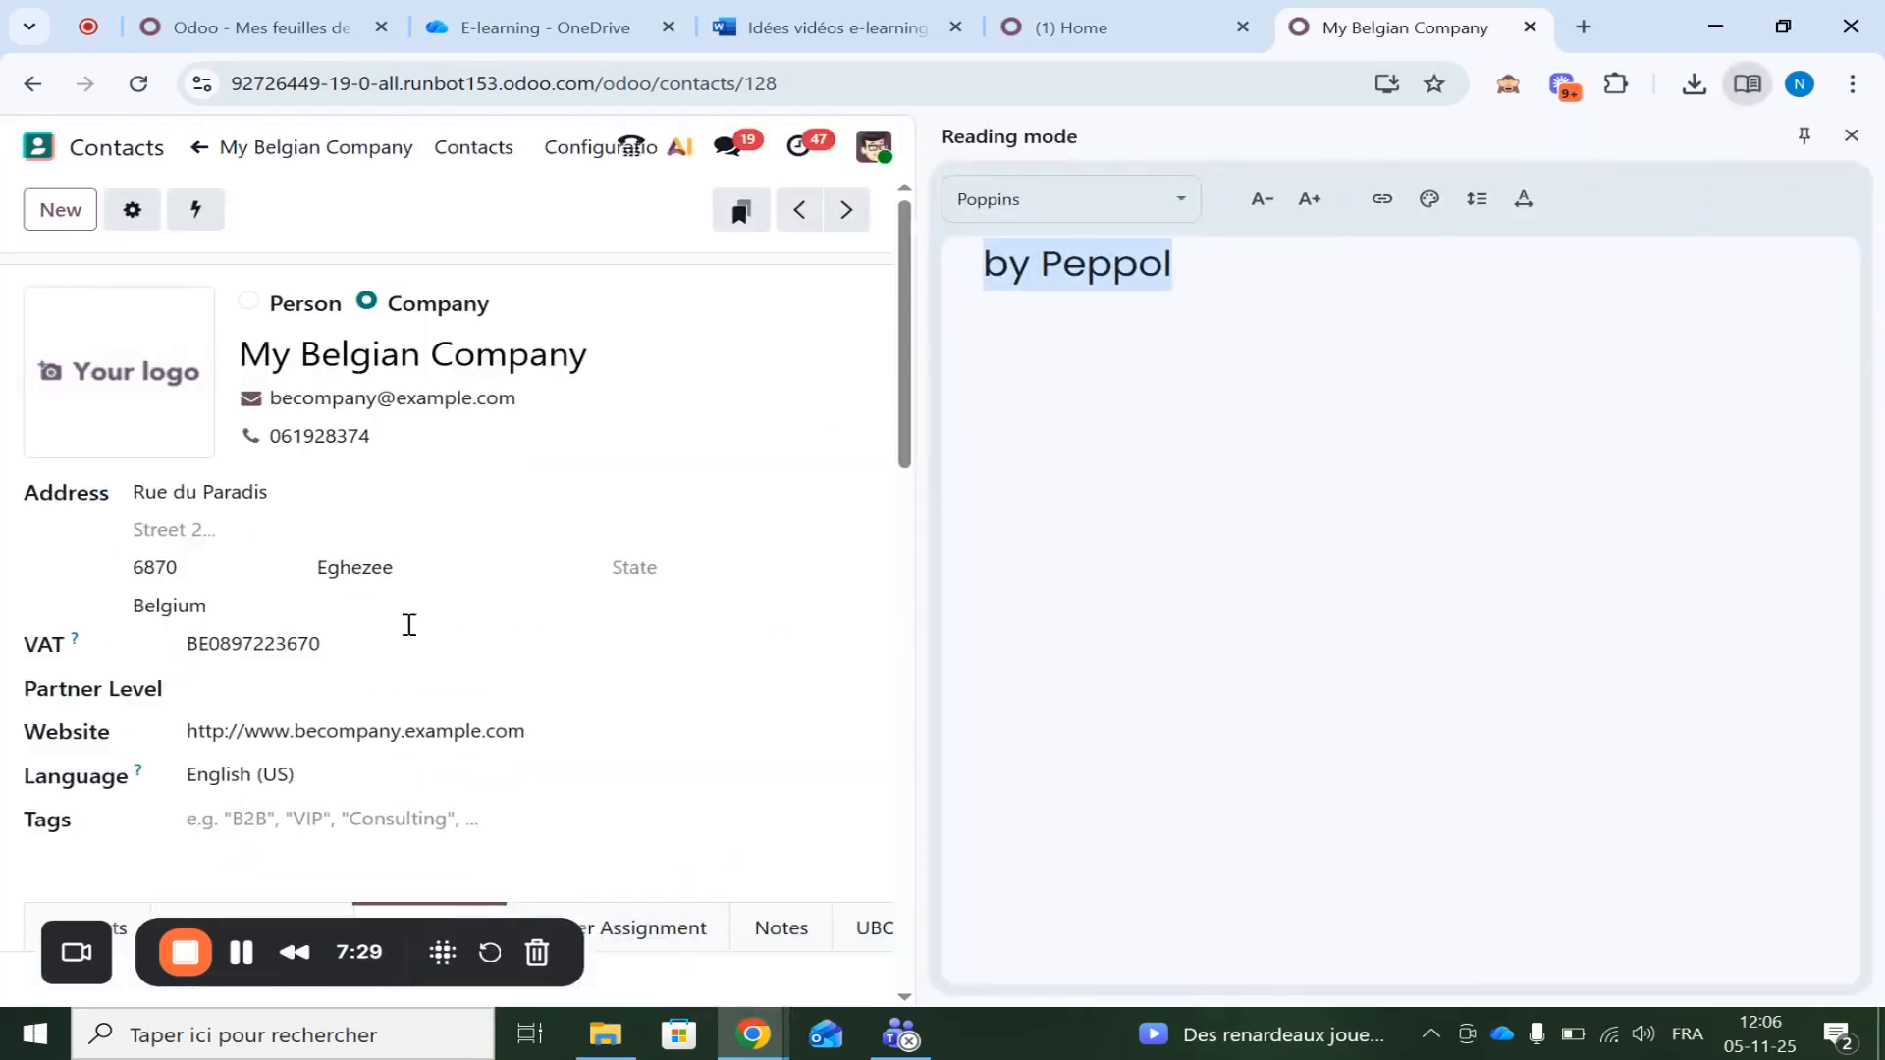
left_click(1850, 136)
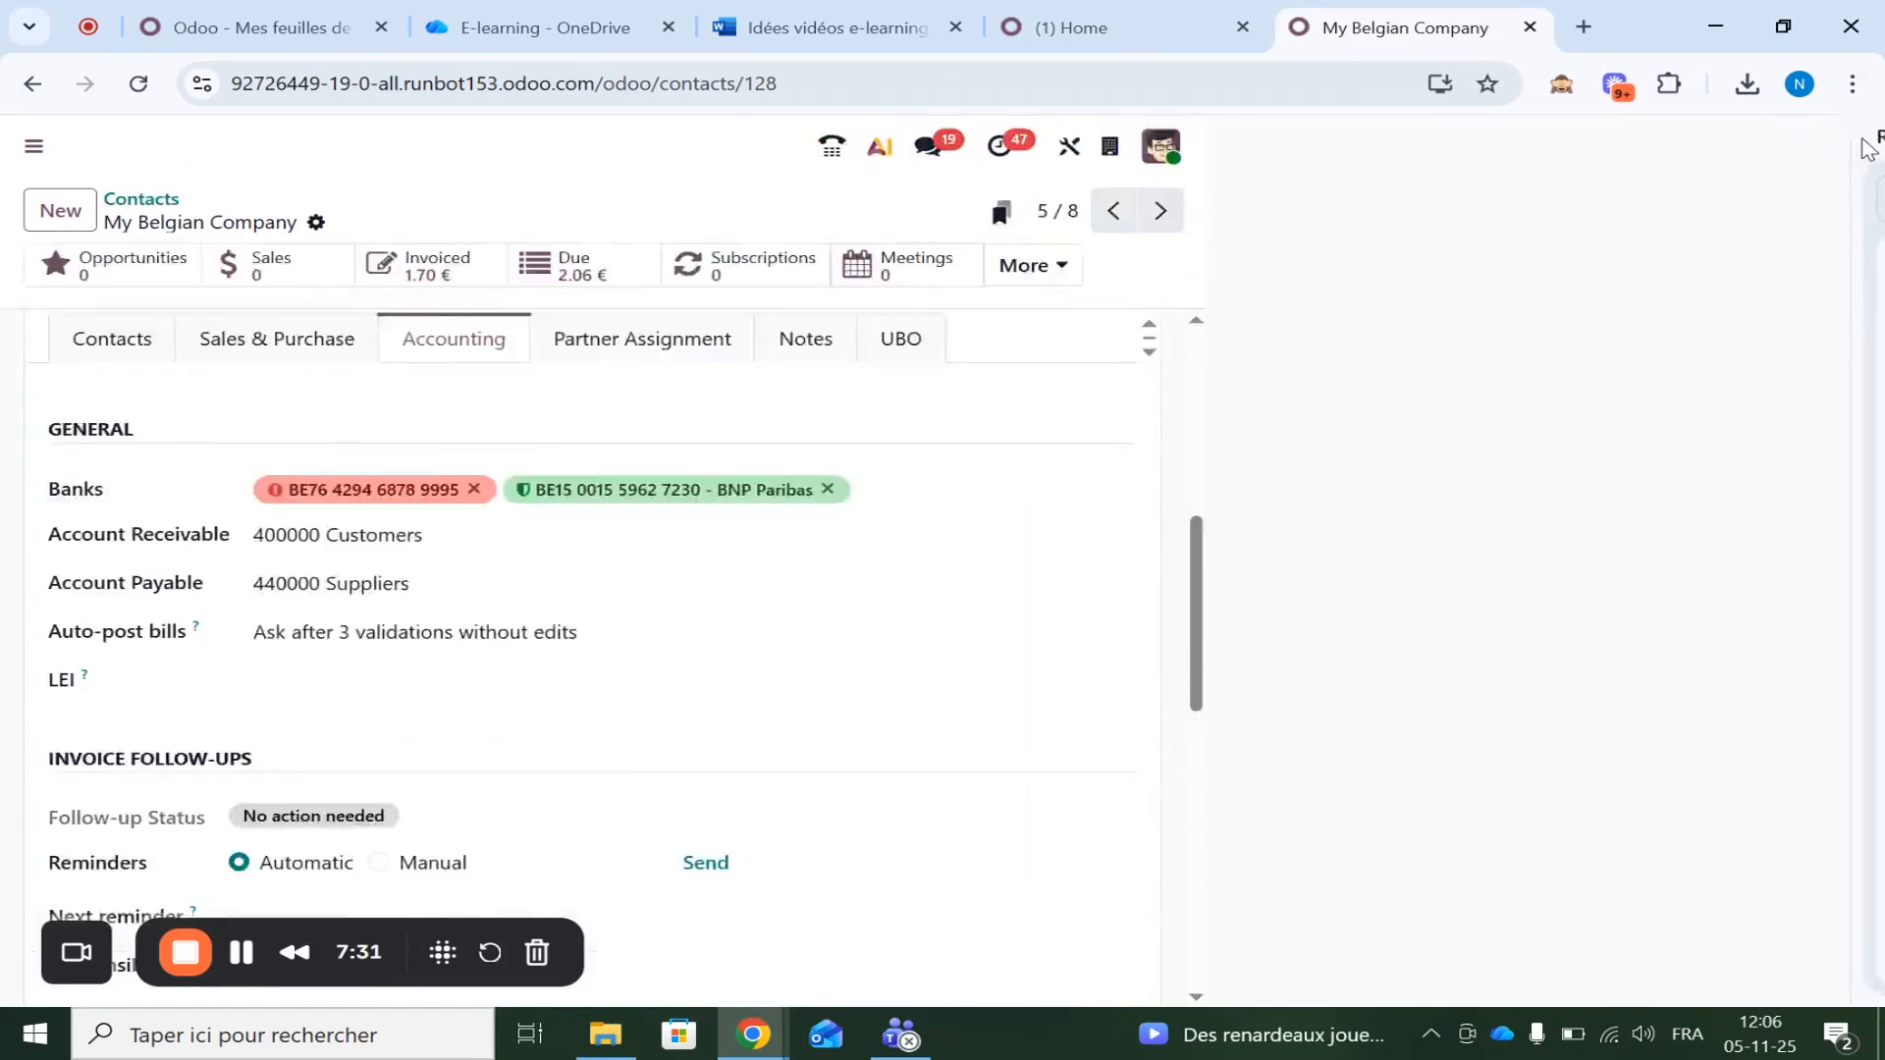
Clear the by Peppol invoice sending method so the e-Invoicing & Email default shows, and save
left_click(452, 631)
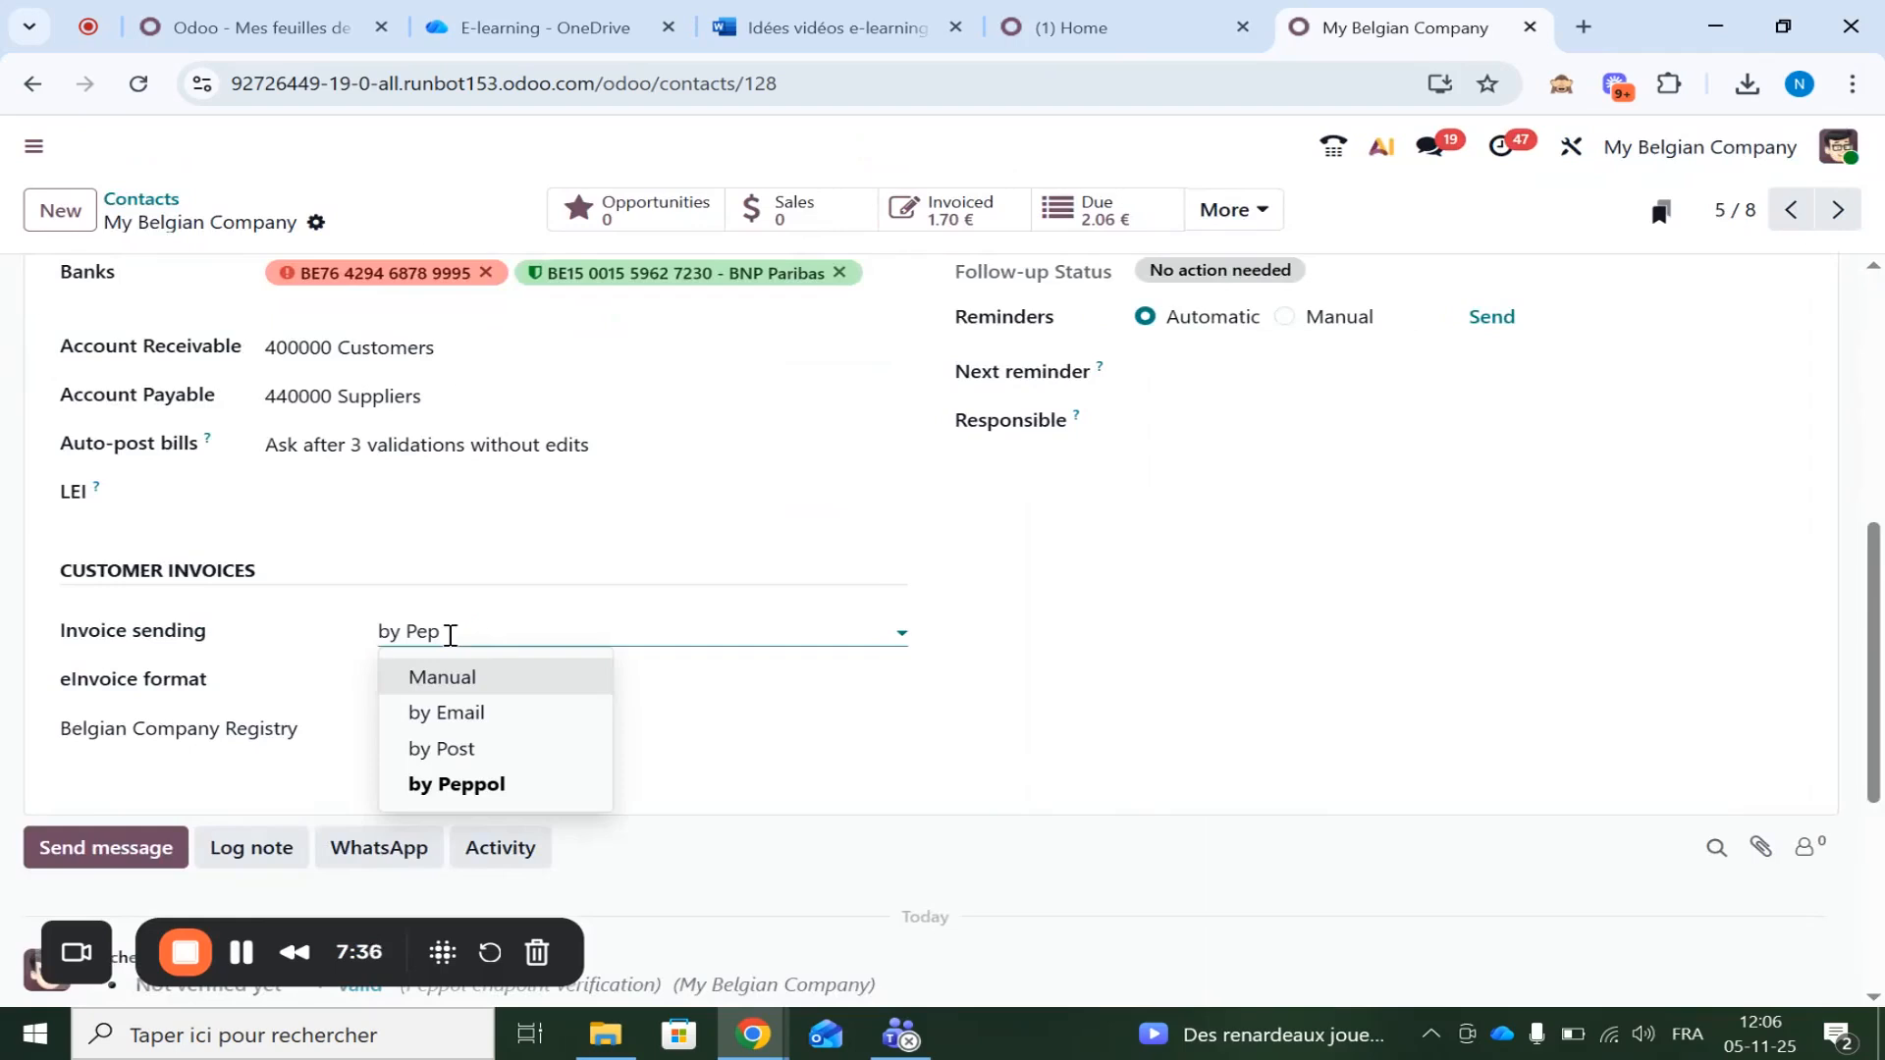
key("BackSpace")
key("BackSpace")
key("BackSpace")
left_click(562, 528)
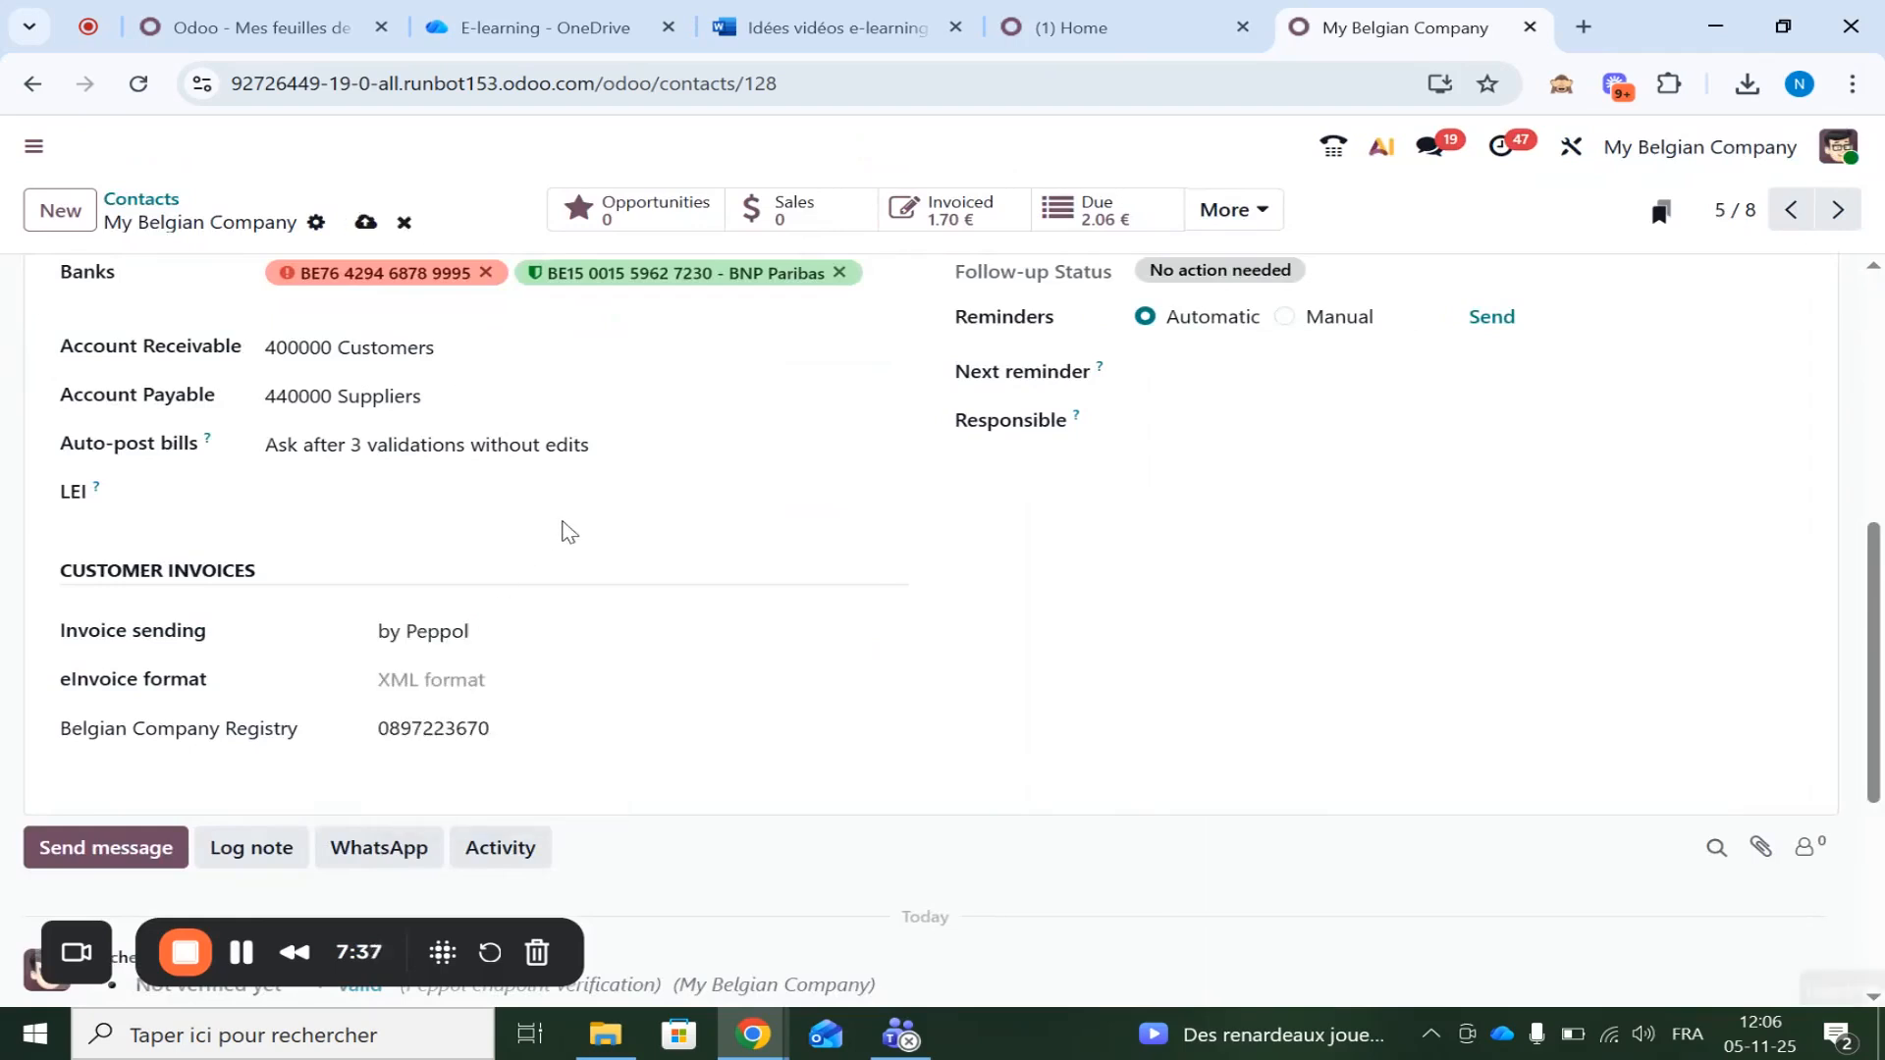
left_click(365, 222)
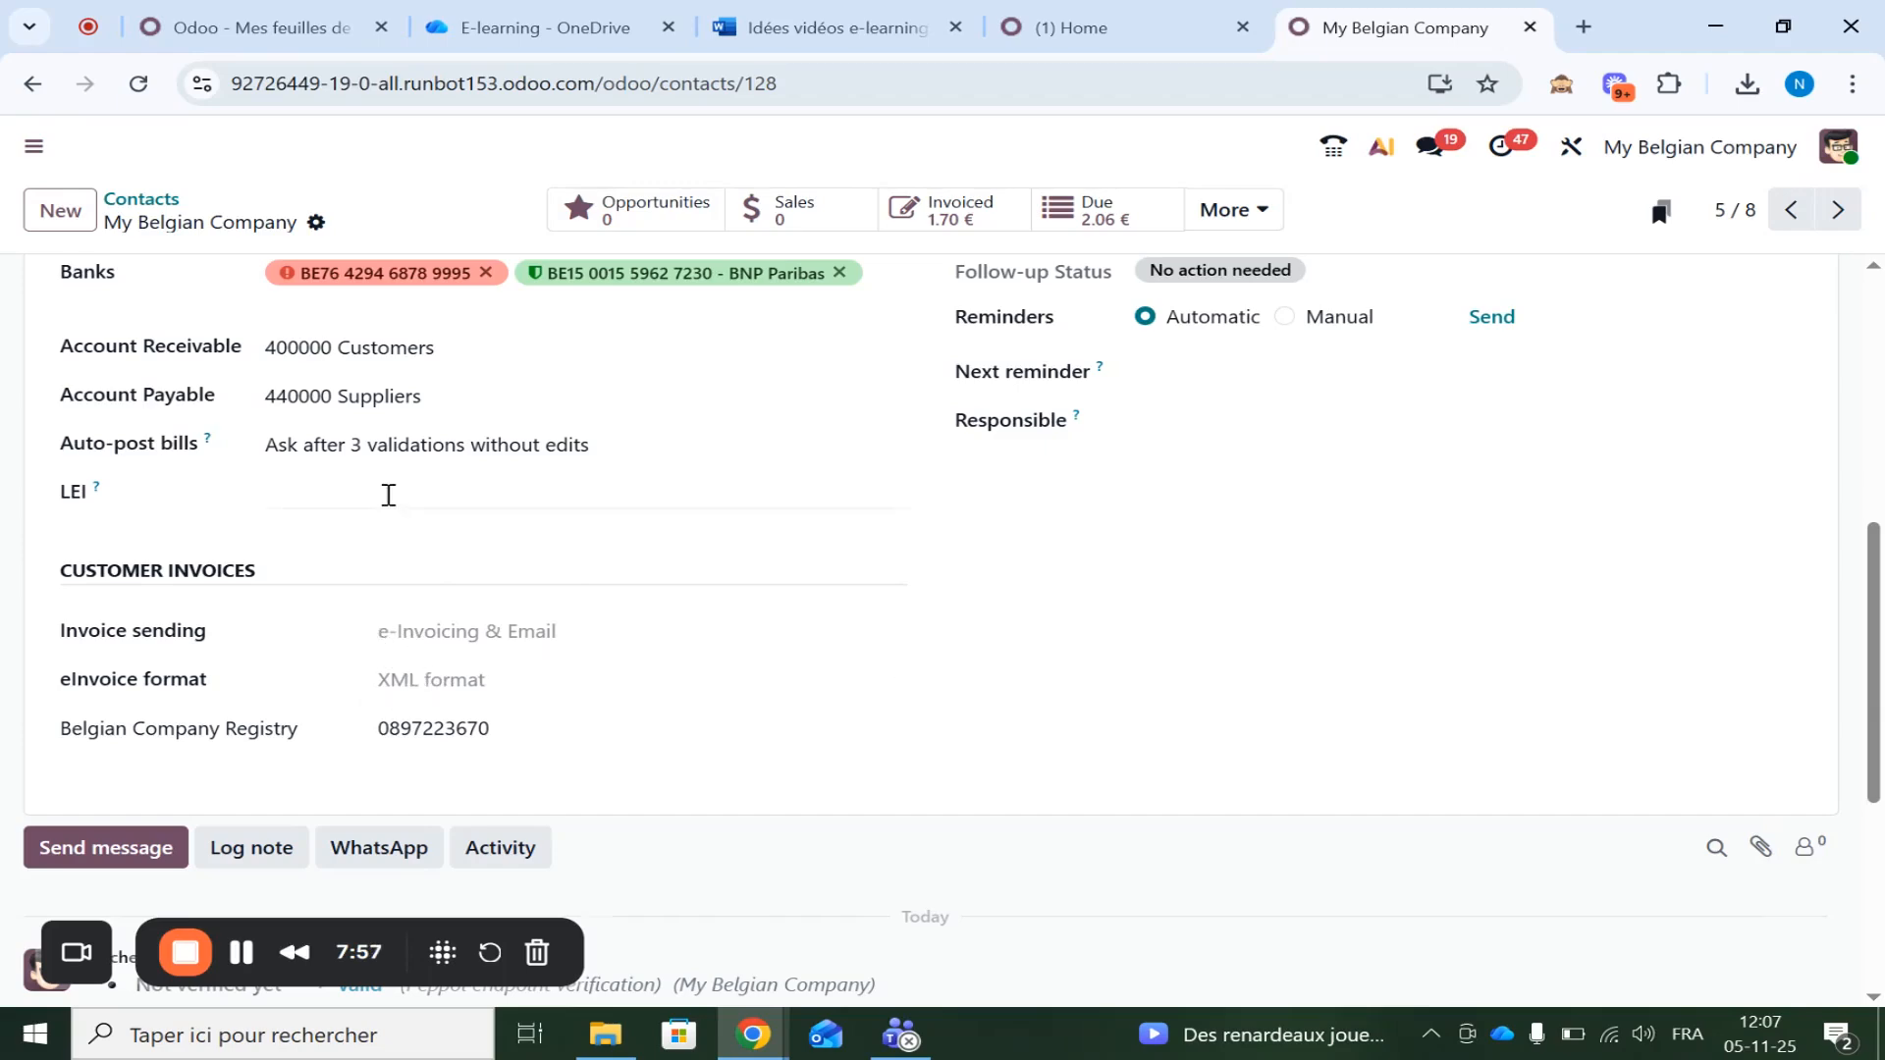
Start a new invoice for My Belgian Company with one Bolt line at 0.50
scroll(389, 495, "up", 7)
left_click(1252, 213)
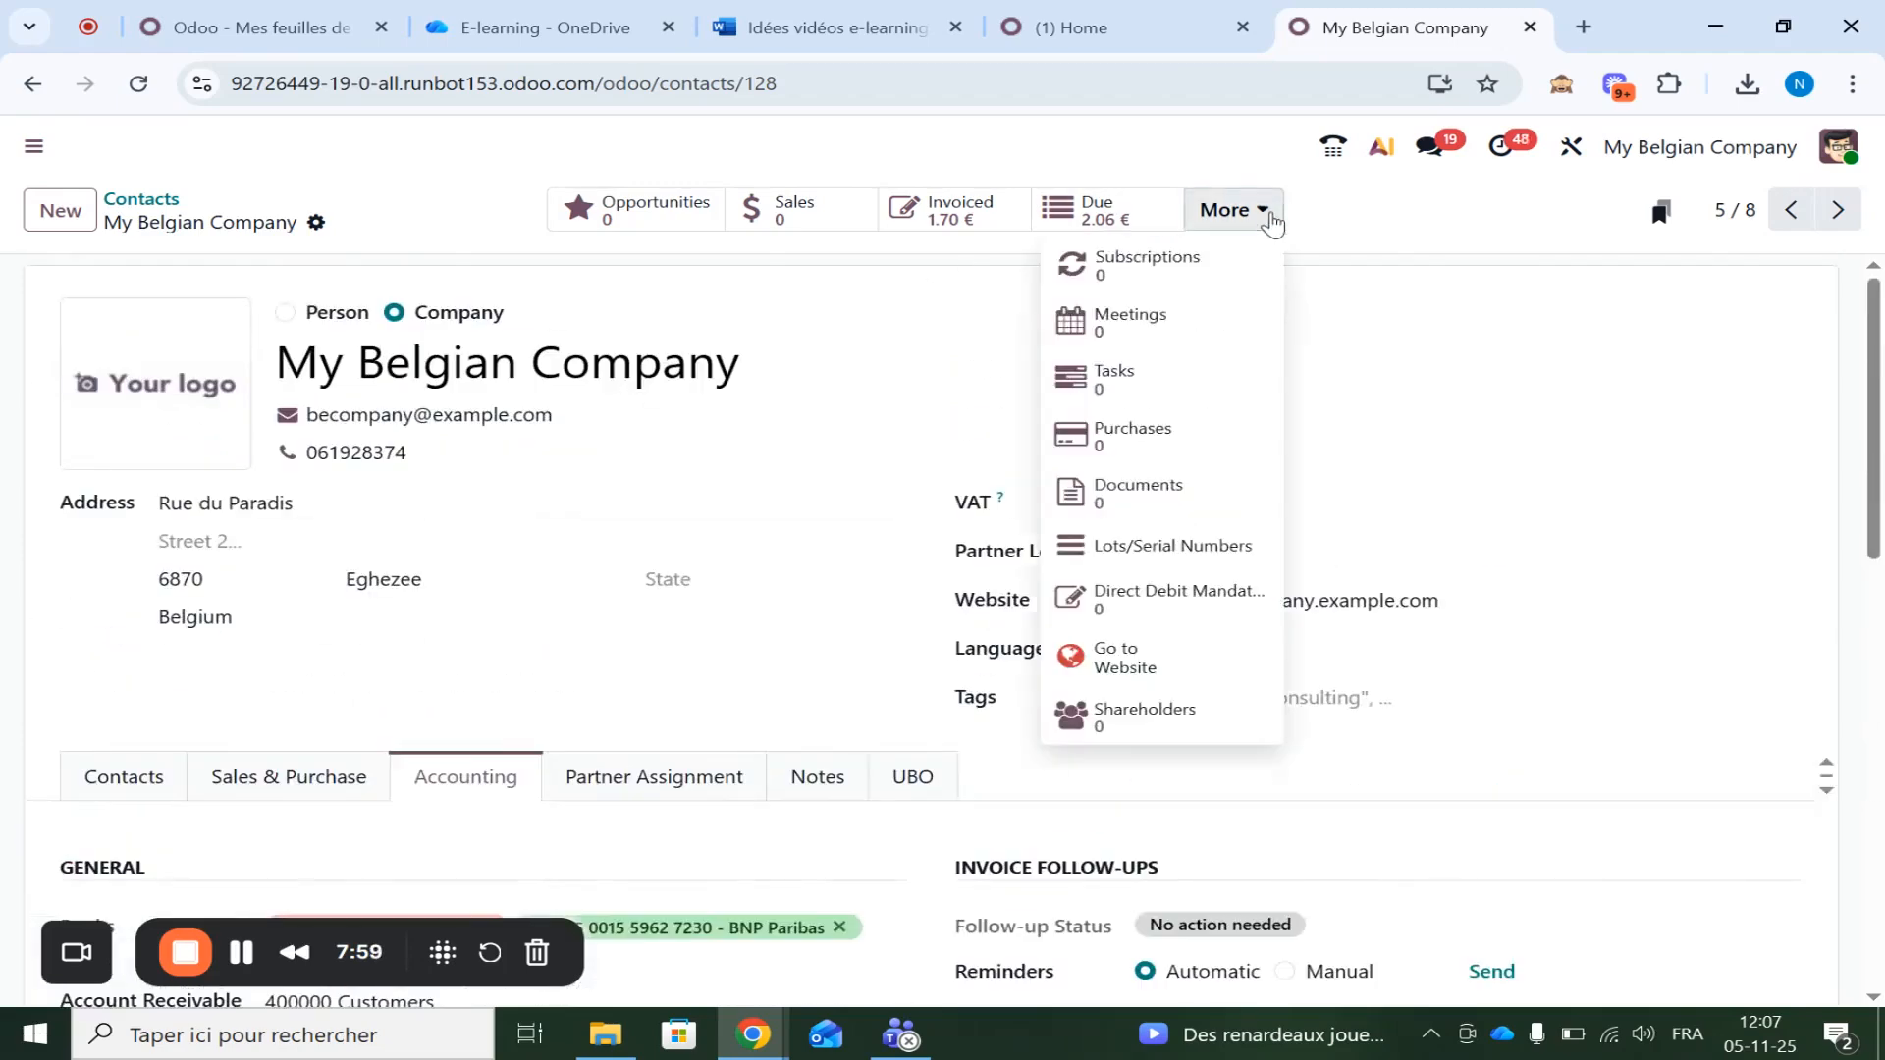
left_click(886, 230)
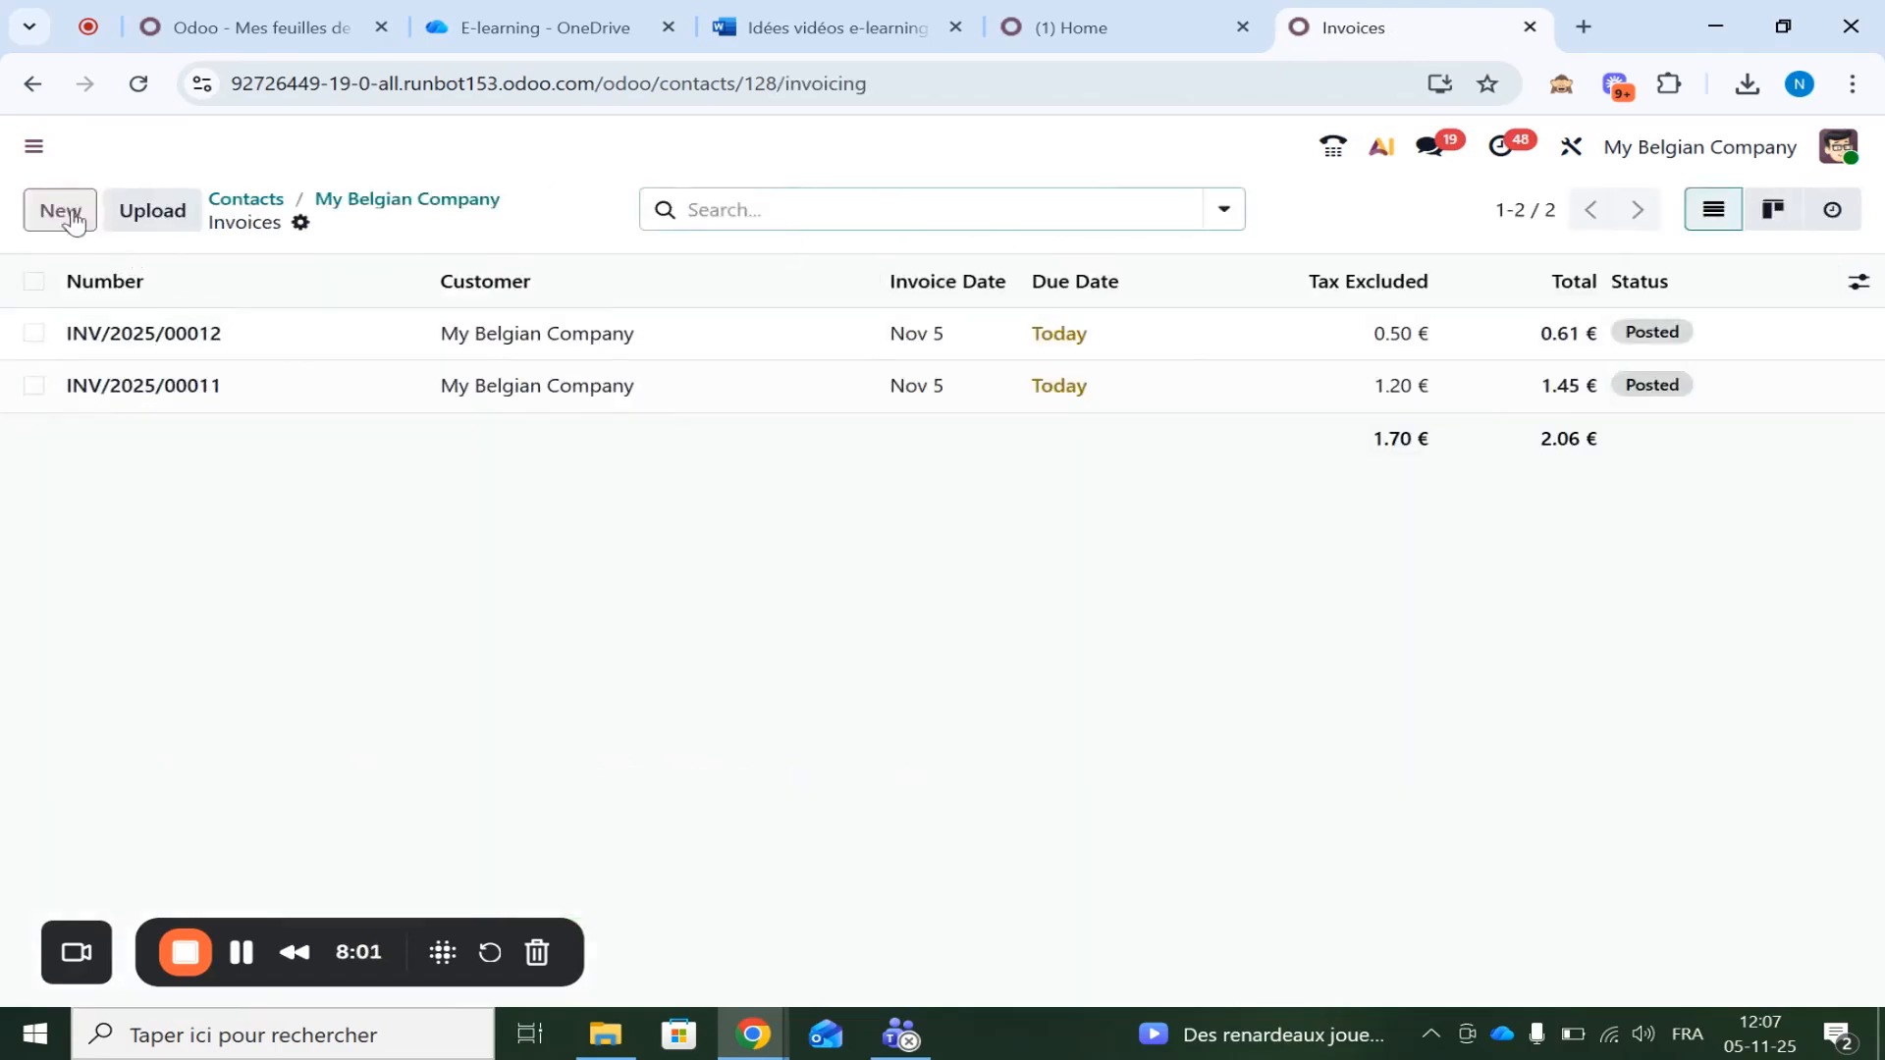
left_click(74, 220)
left_click(111, 817)
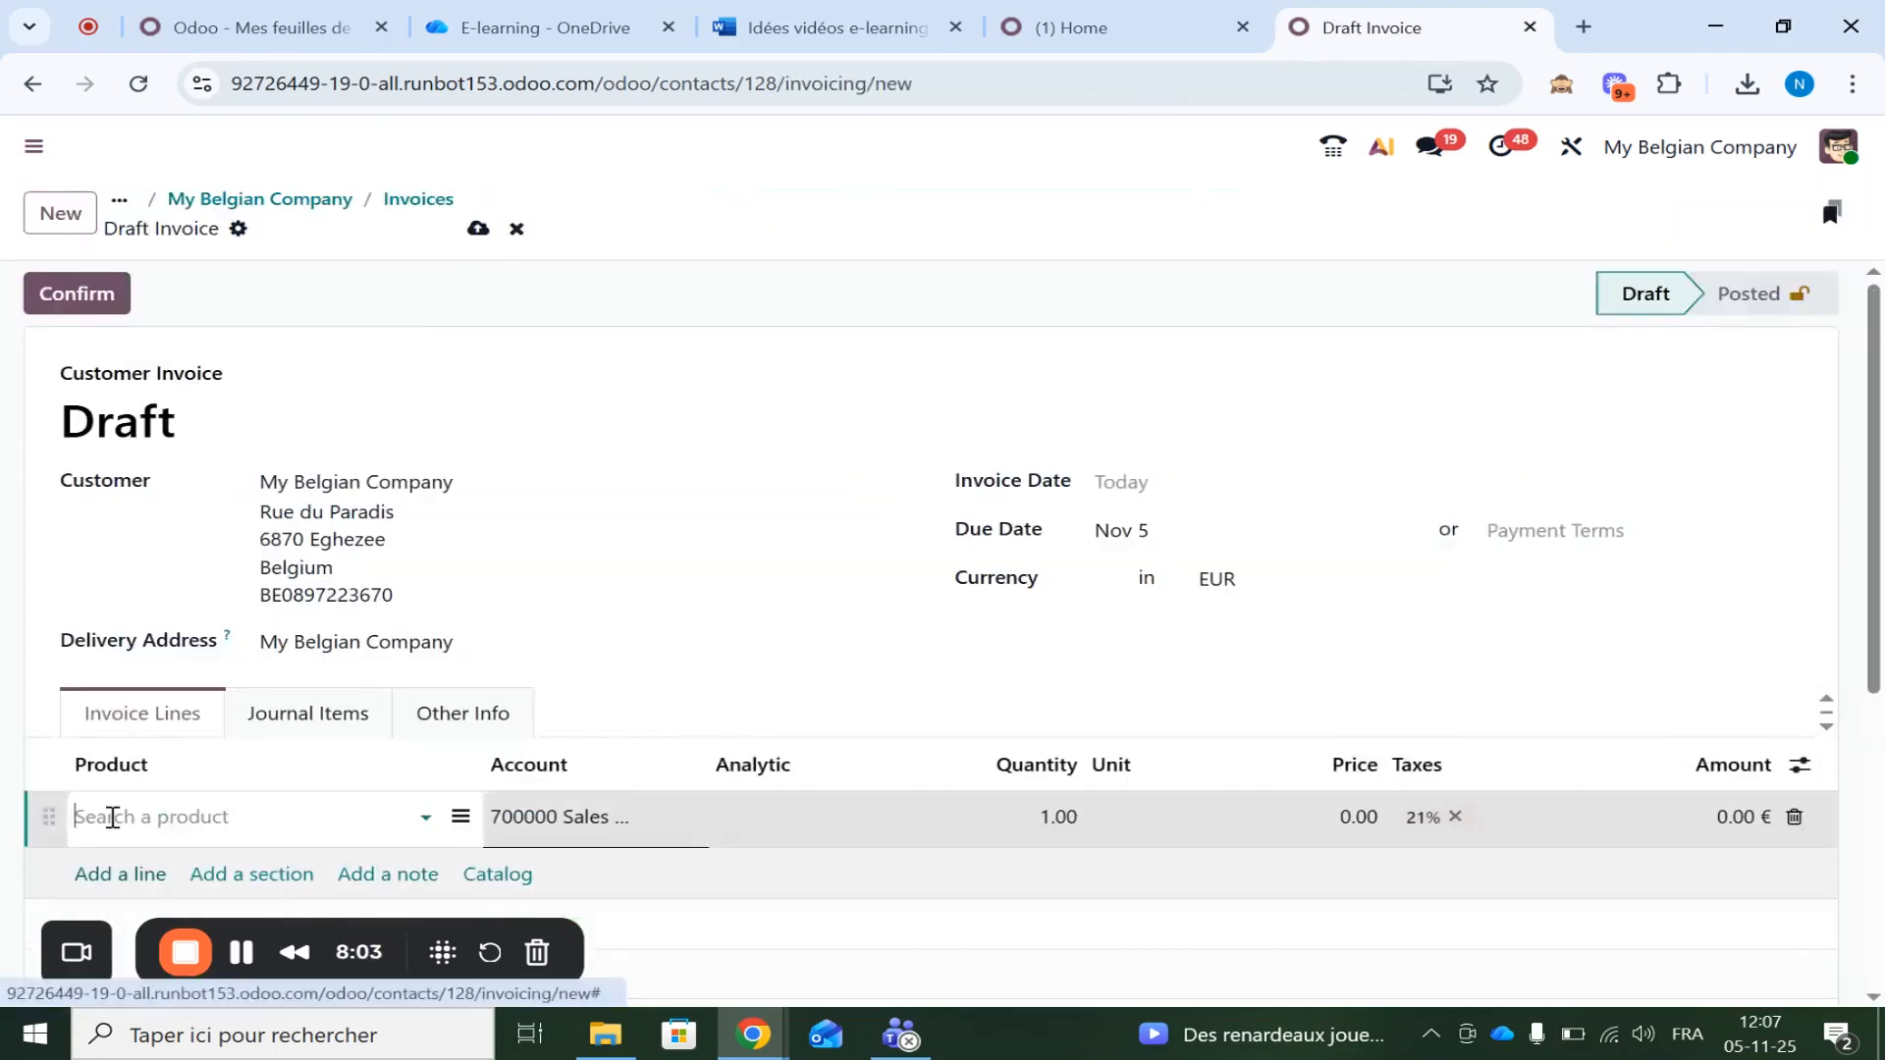
right_click(112, 817)
left_click(63, 825)
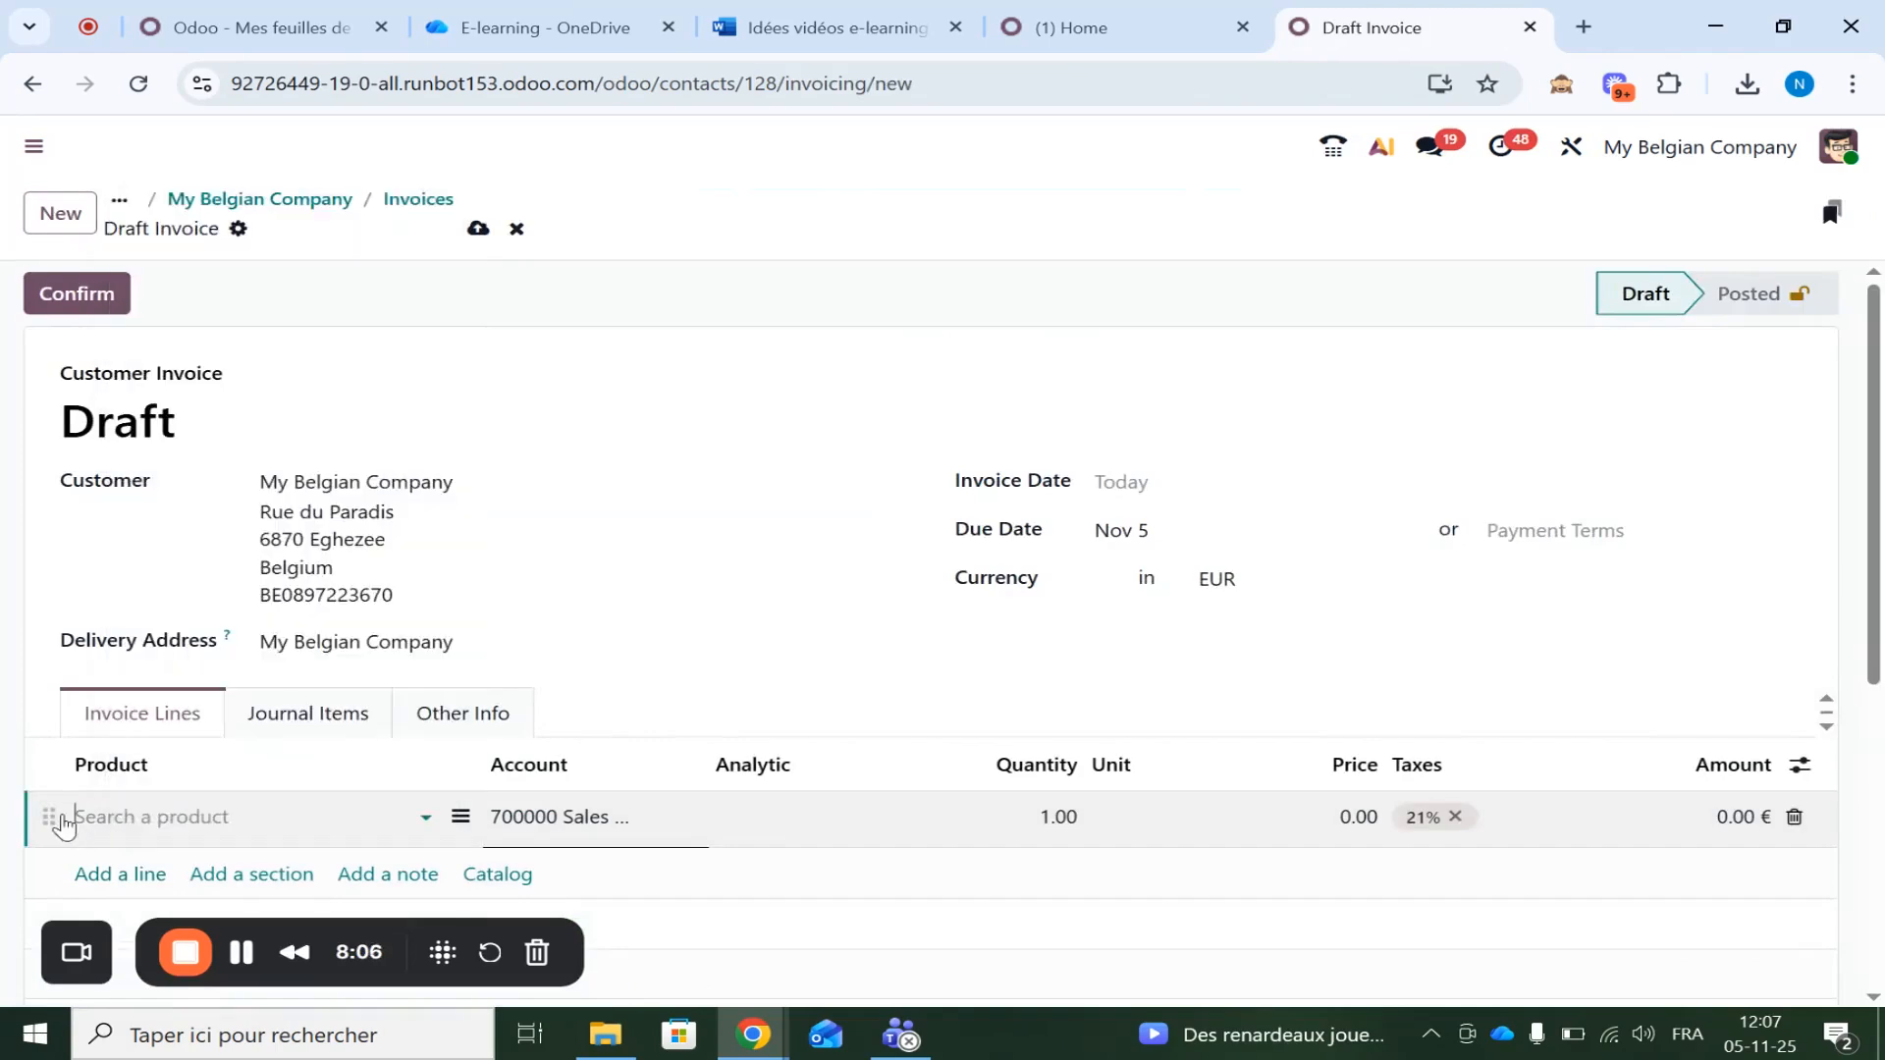
right_click(95, 815)
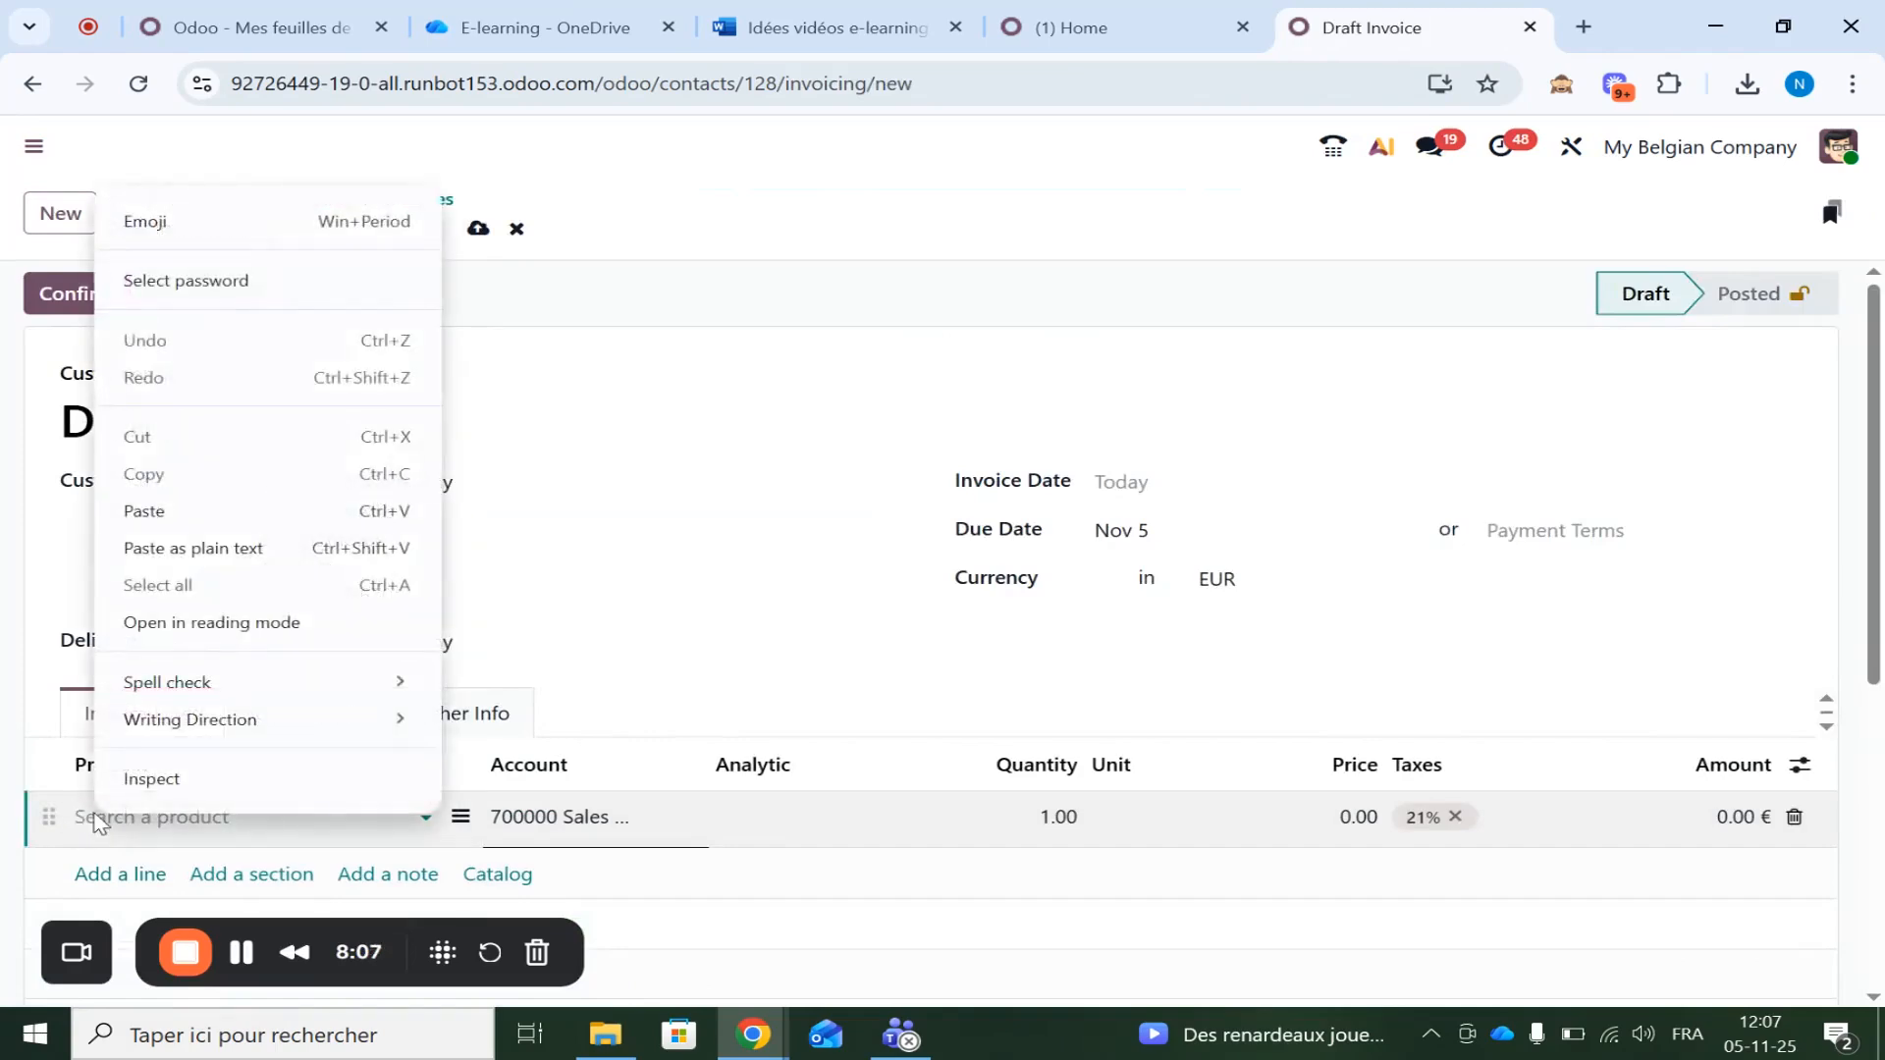
left_click(96, 815)
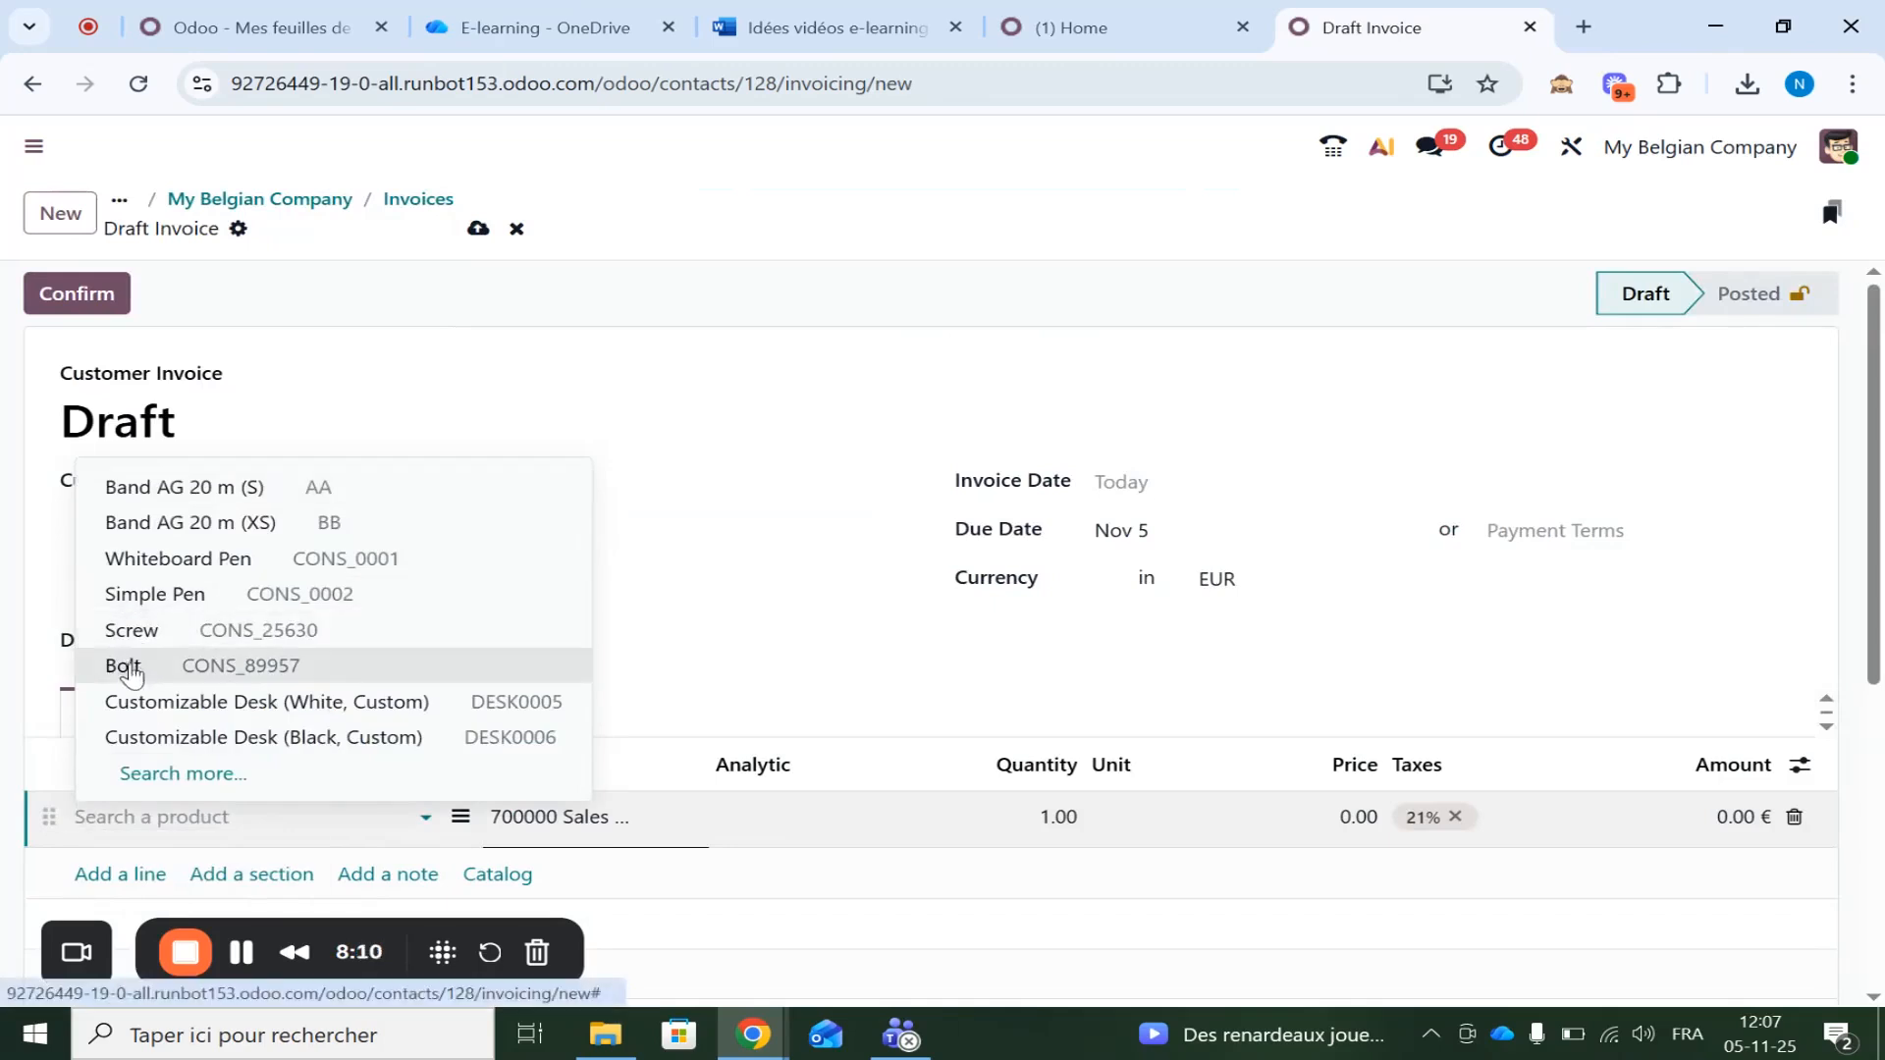
left_click(128, 666)
Post the invoice as INV/2025/00013 and preview its sending options without sending
left_click(79, 294)
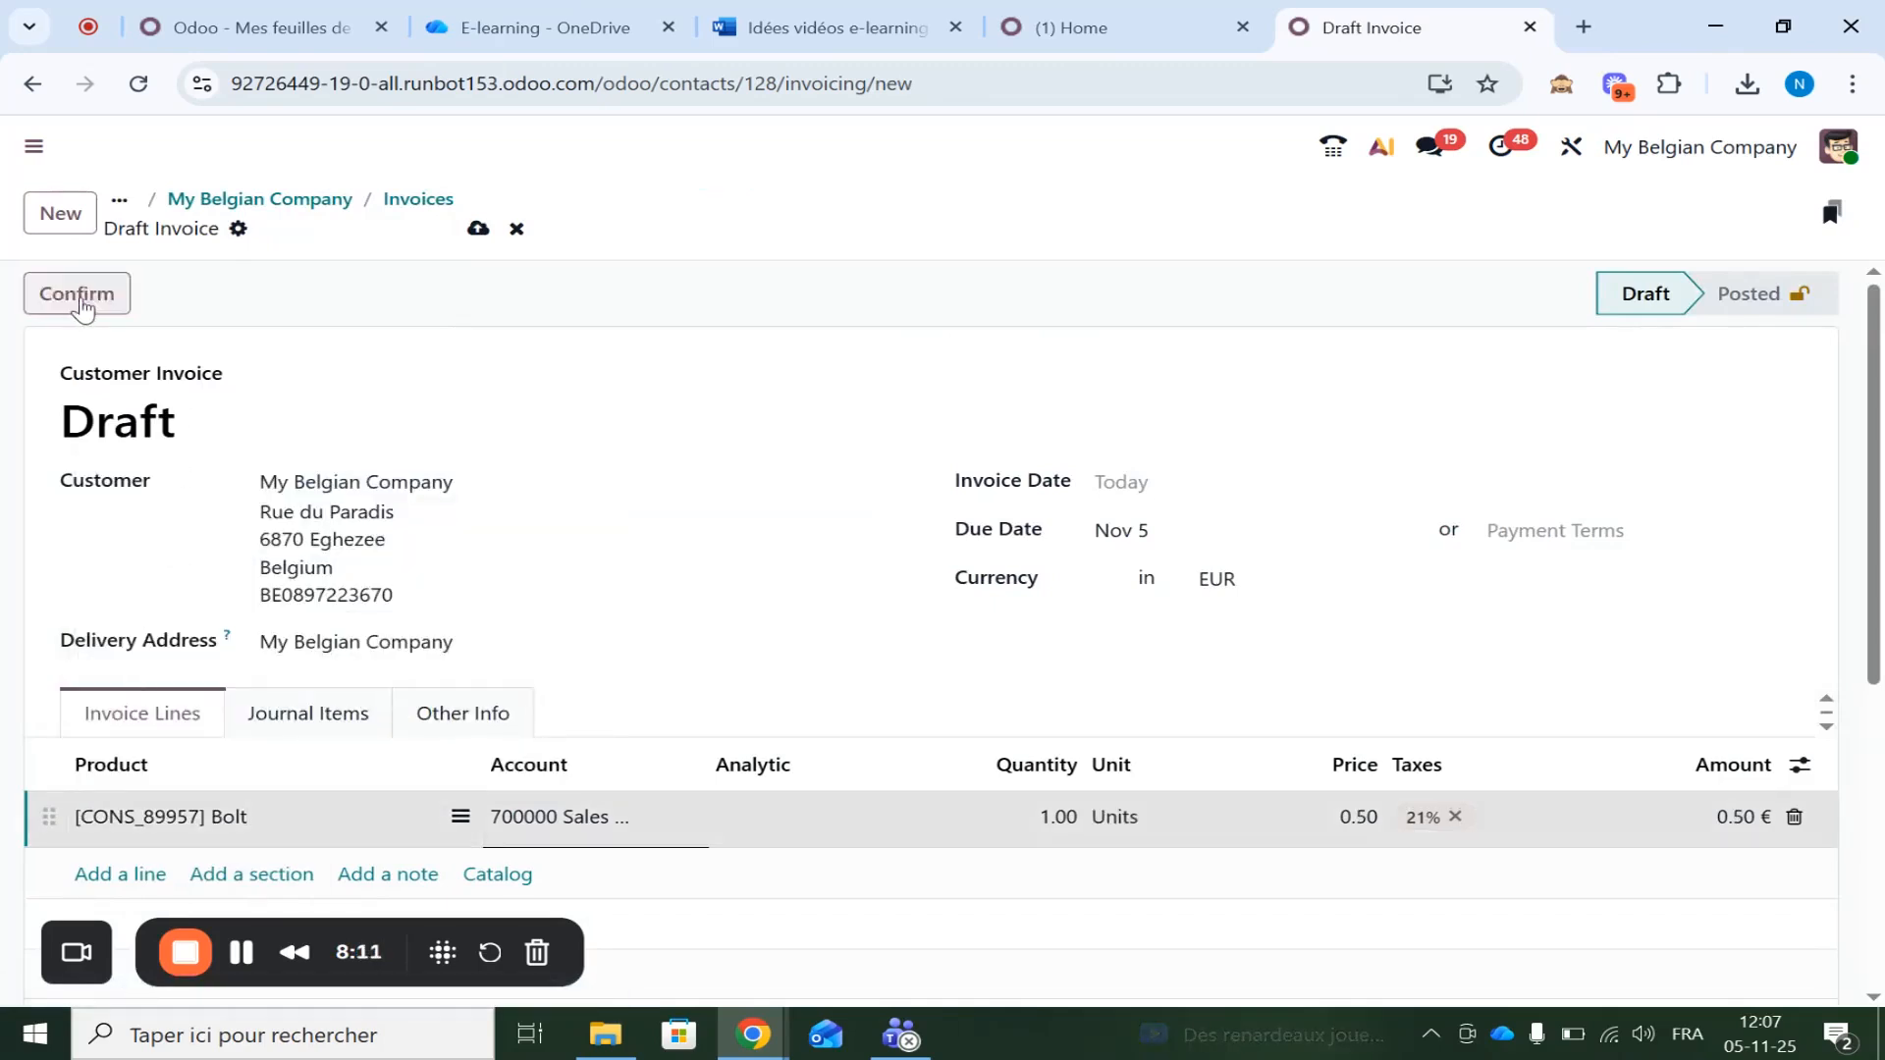
left_click(82, 300)
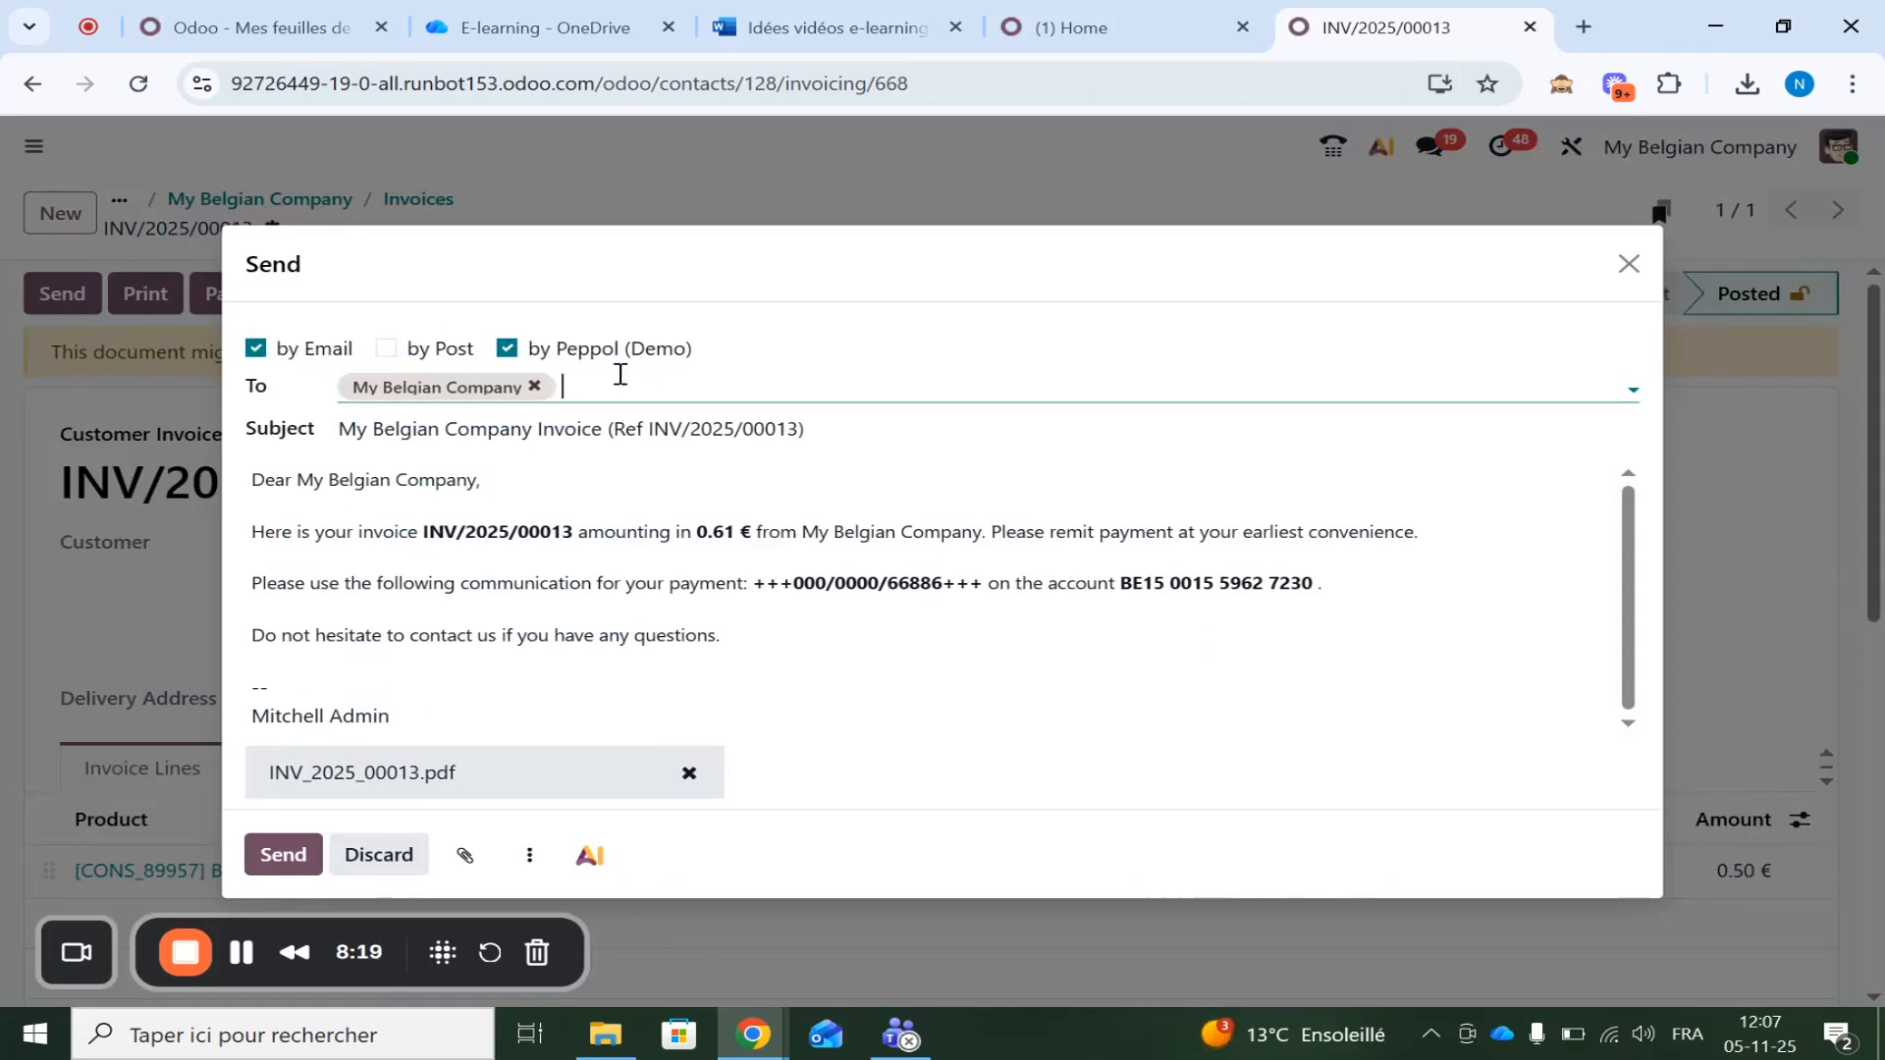
left_click(1629, 263)
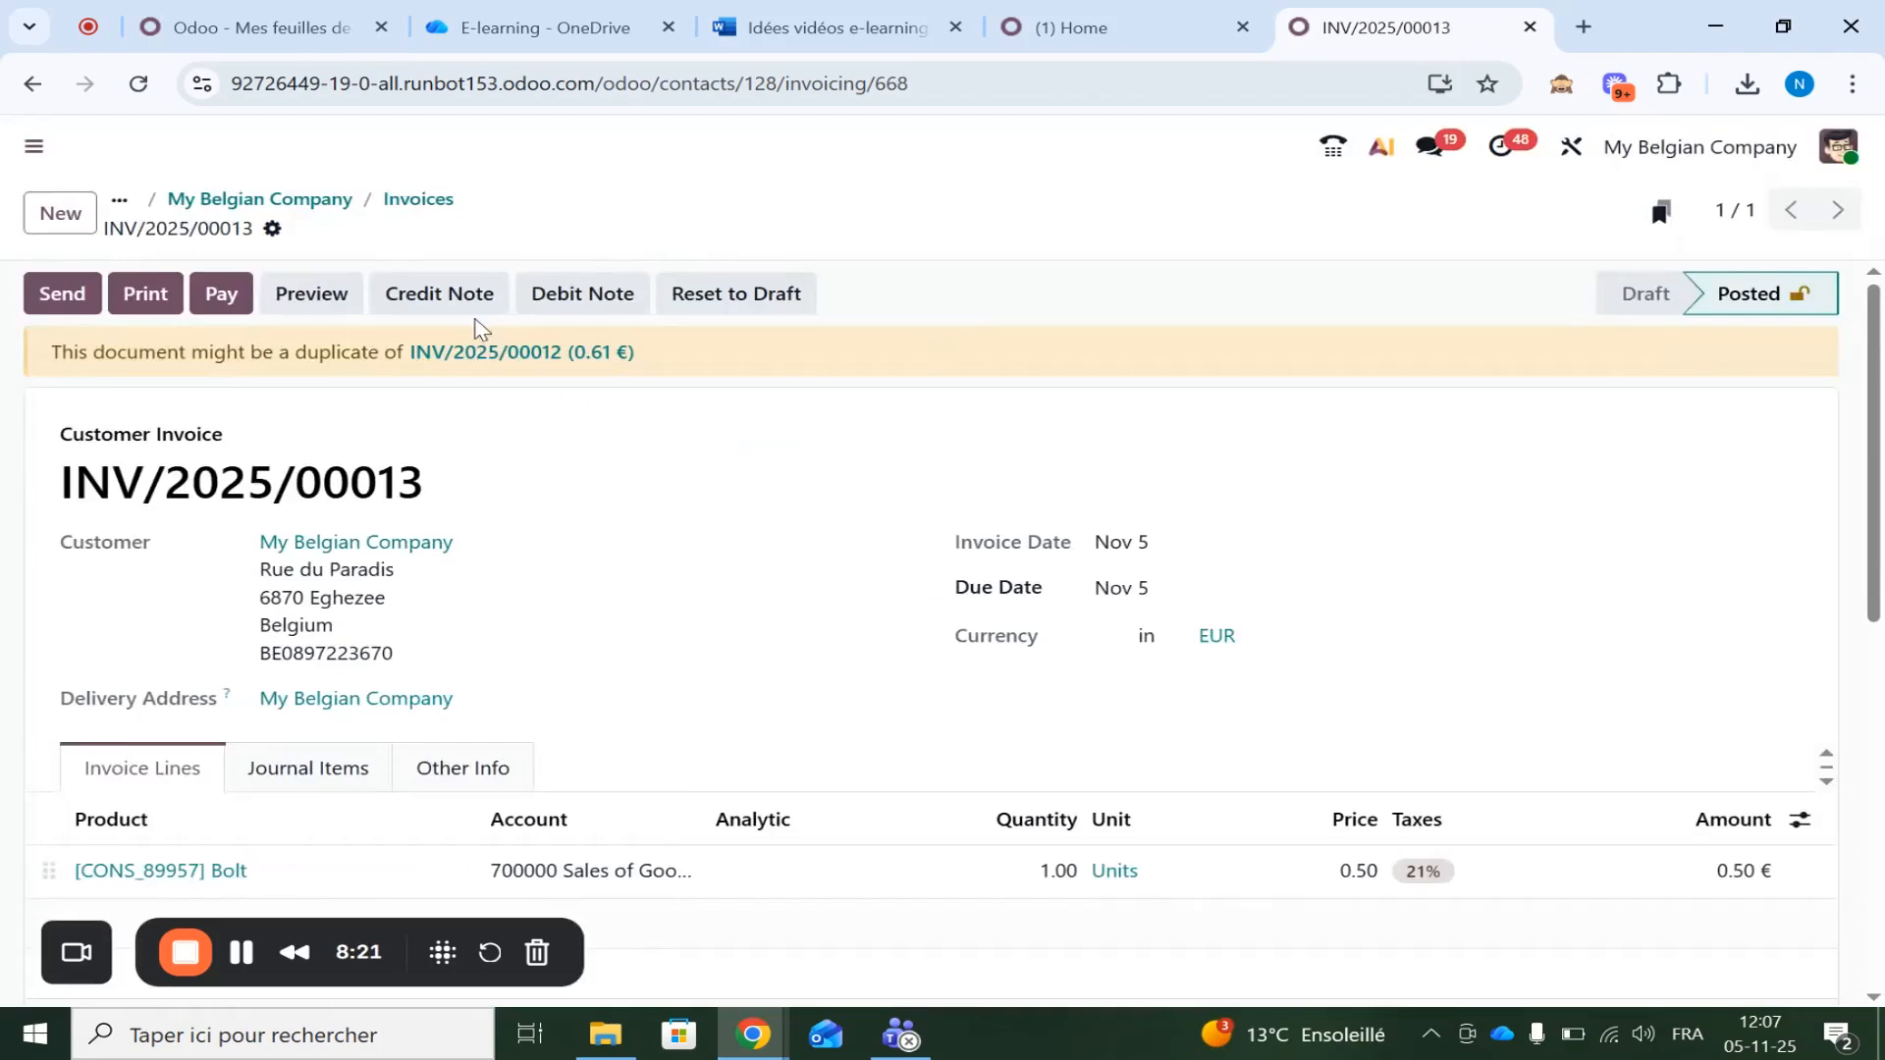
Set My Belgian Company's invoice sending method back to by Peppol and save the contact
left_click(316, 202)
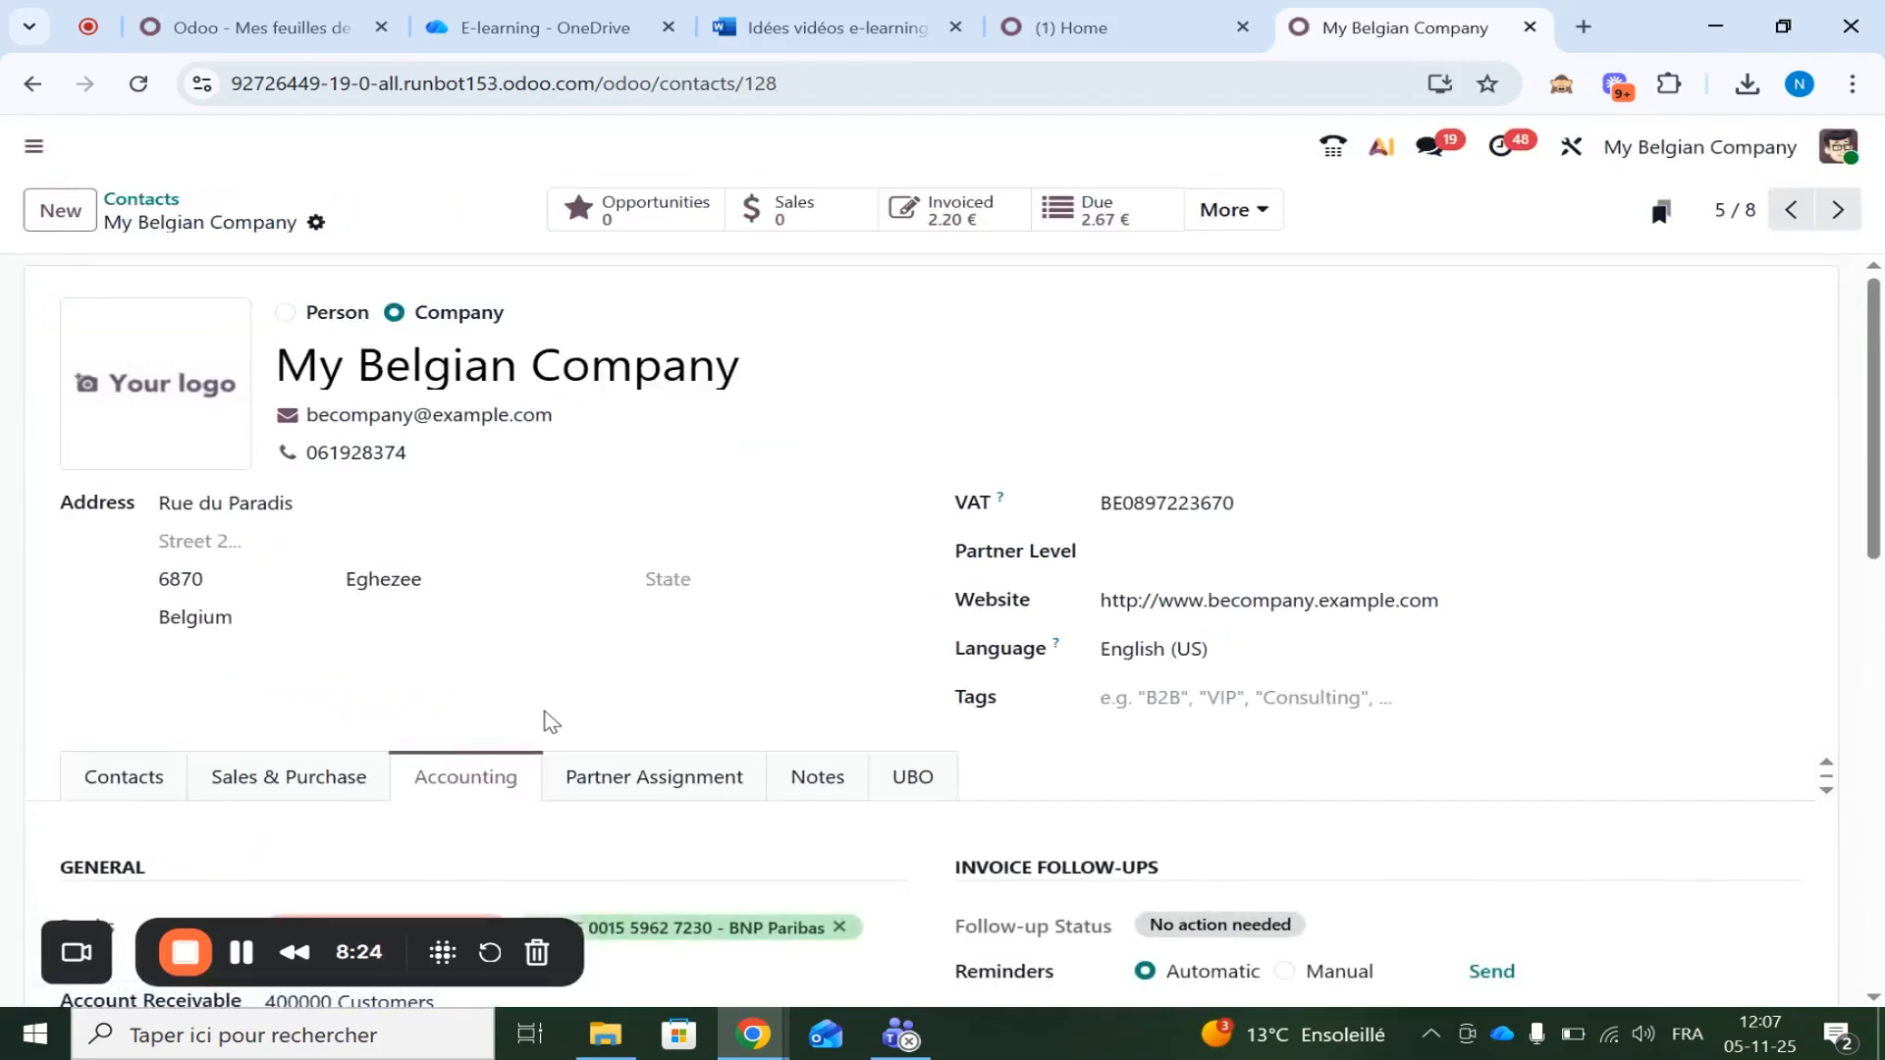
scroll(547, 720, "down", 5)
left_click(499, 580)
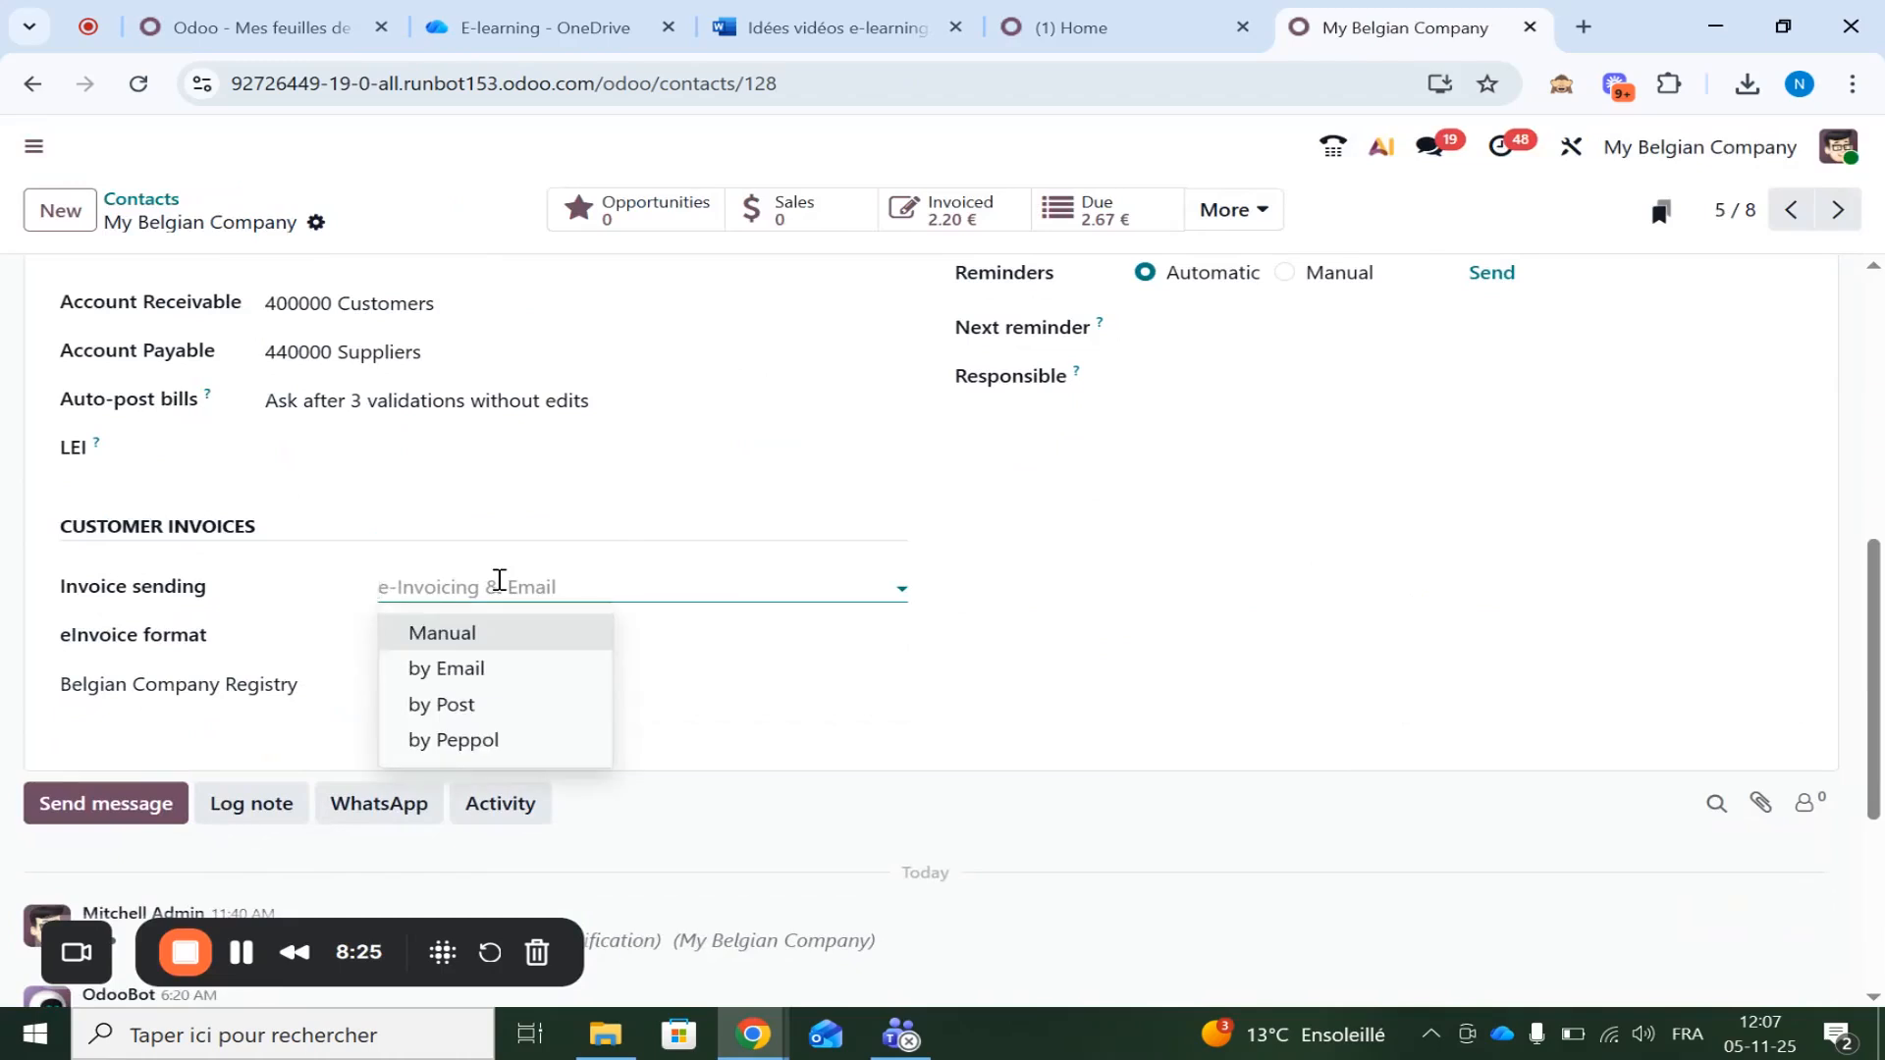
left_click(471, 739)
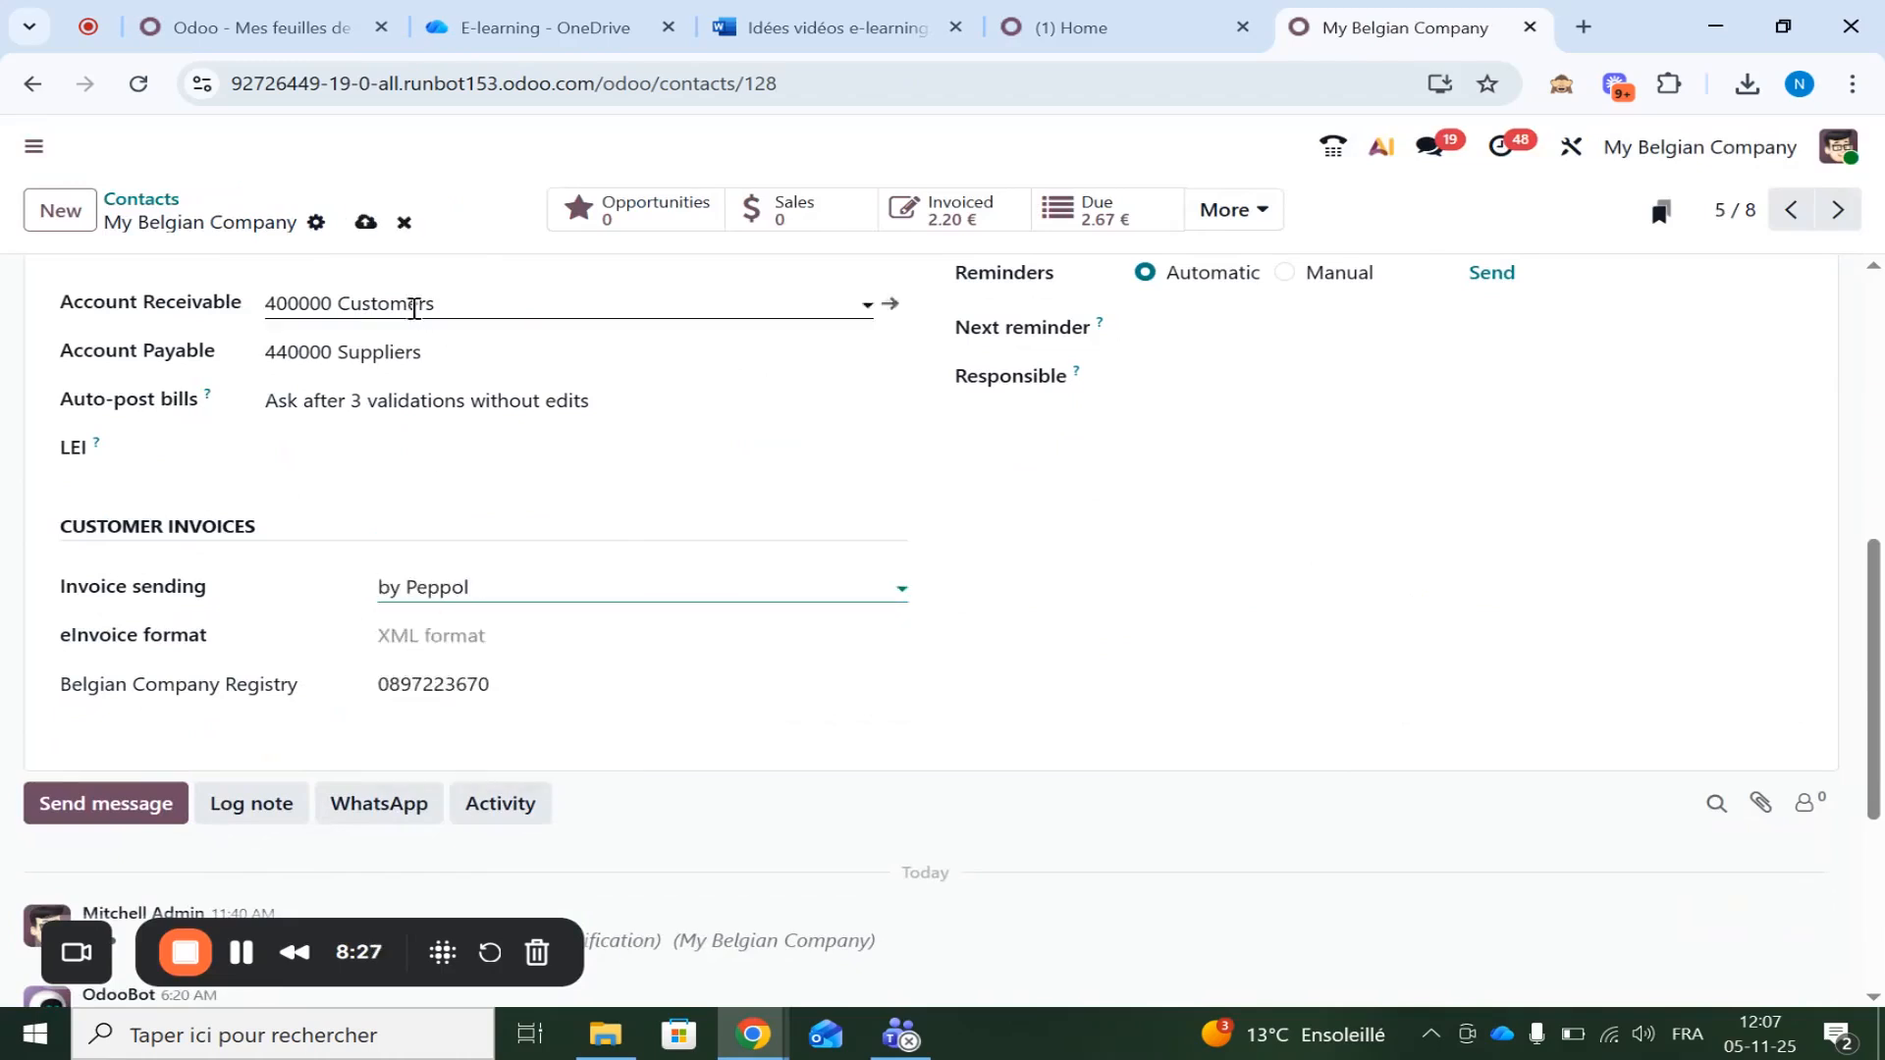
left_click(363, 222)
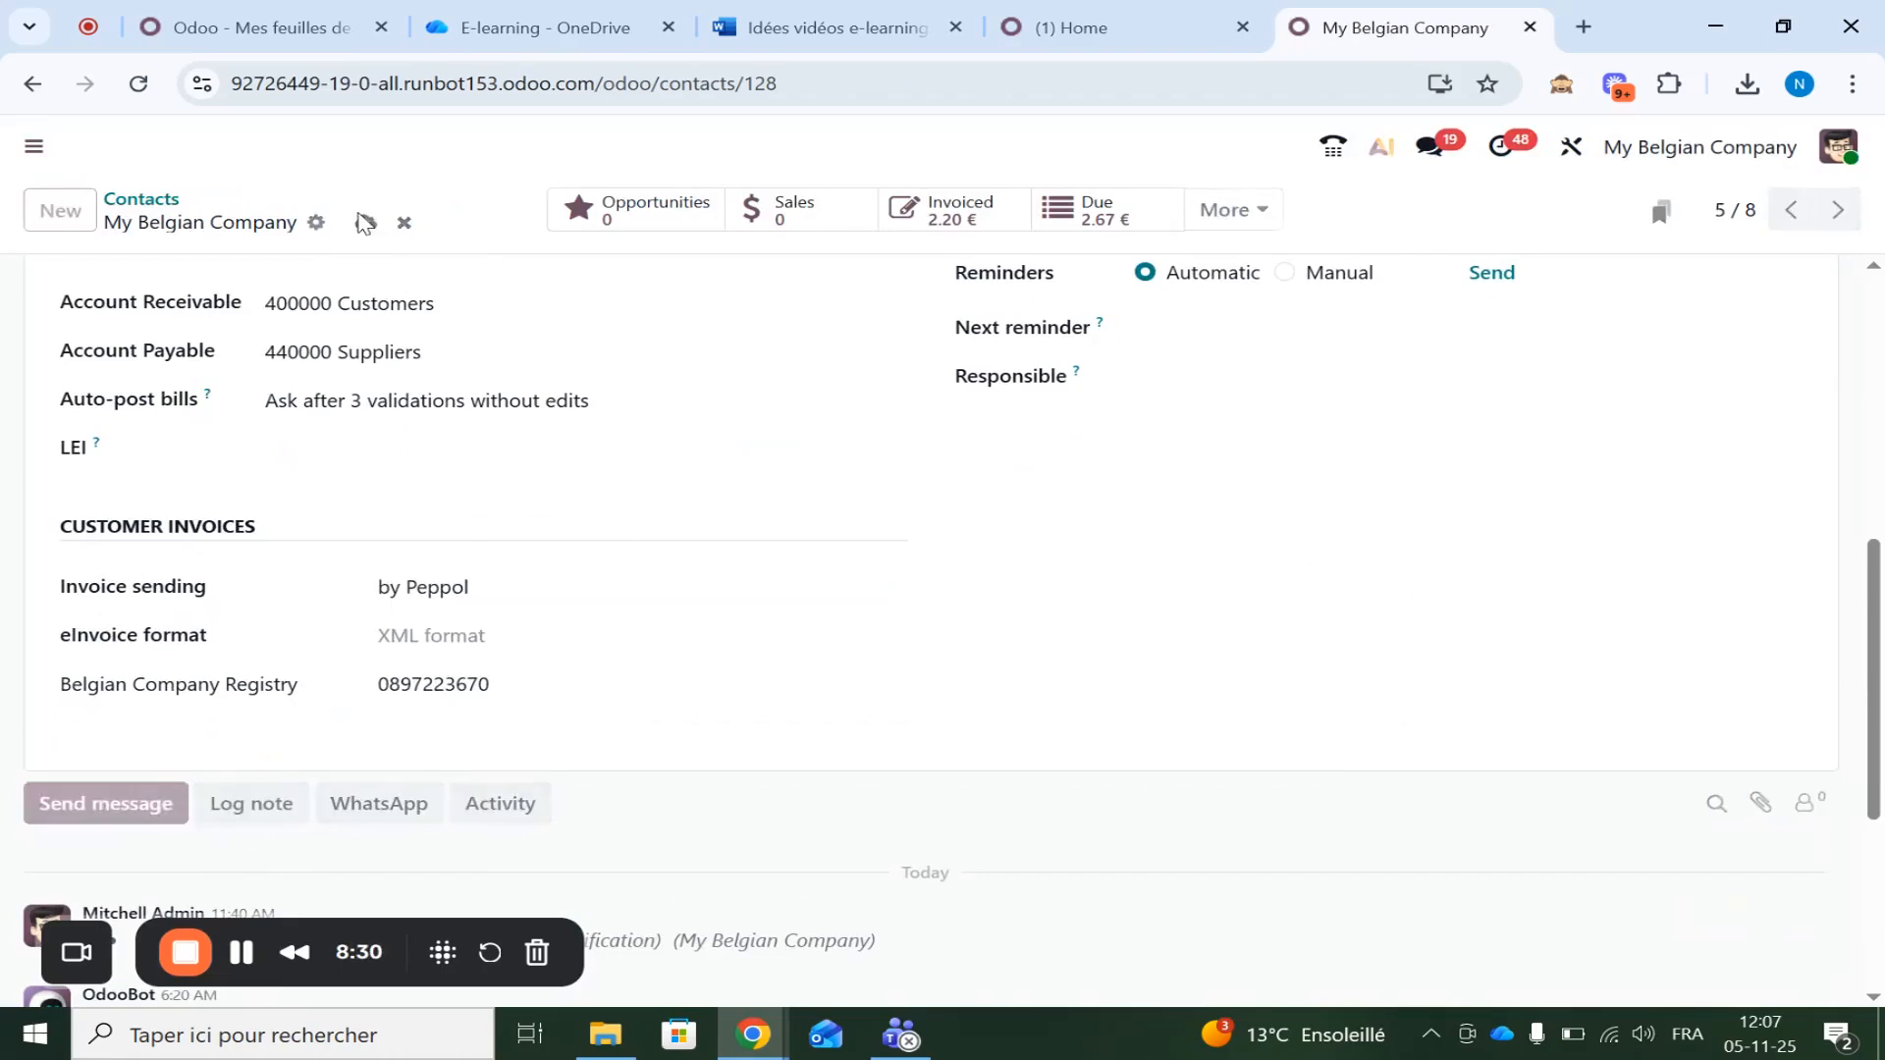
left_click(939, 203)
Create and post invoice INV/2025/00014 for My Belgian Company with one Bolt at 0.50
left_click(69, 208)
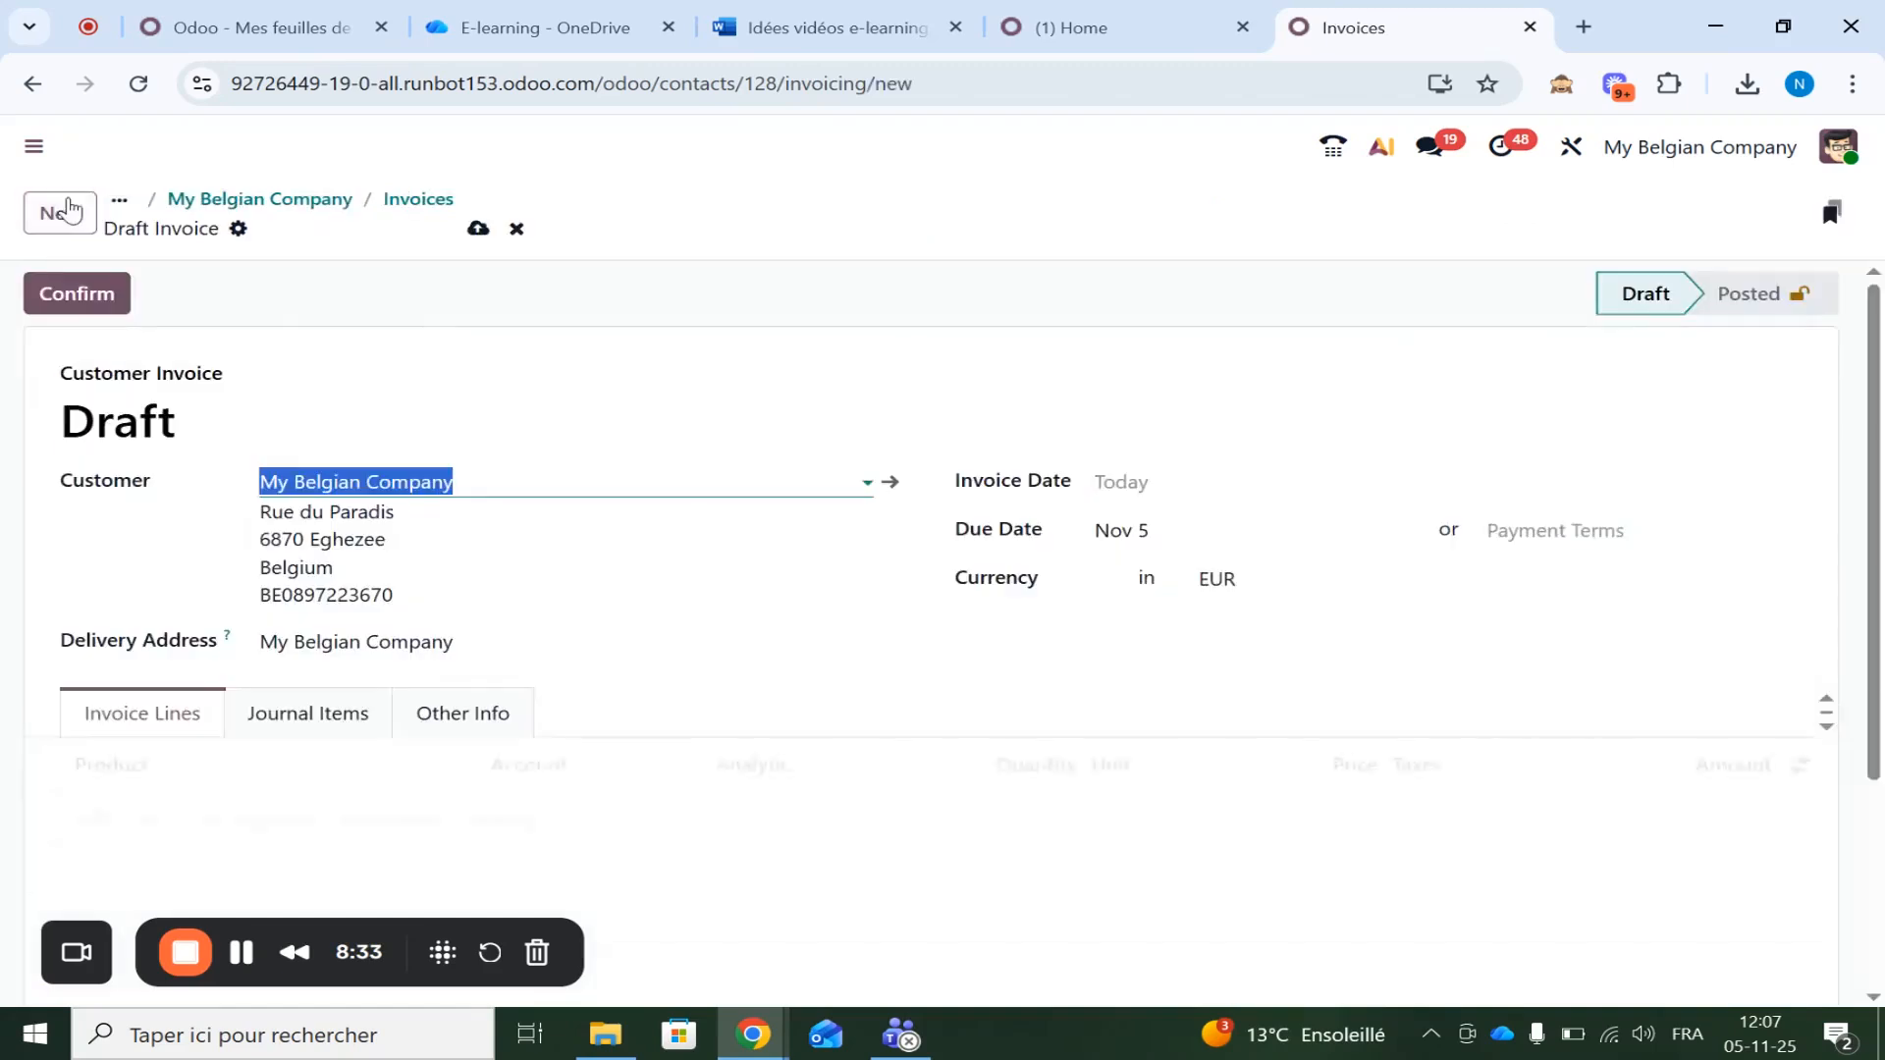
right_click(113, 818)
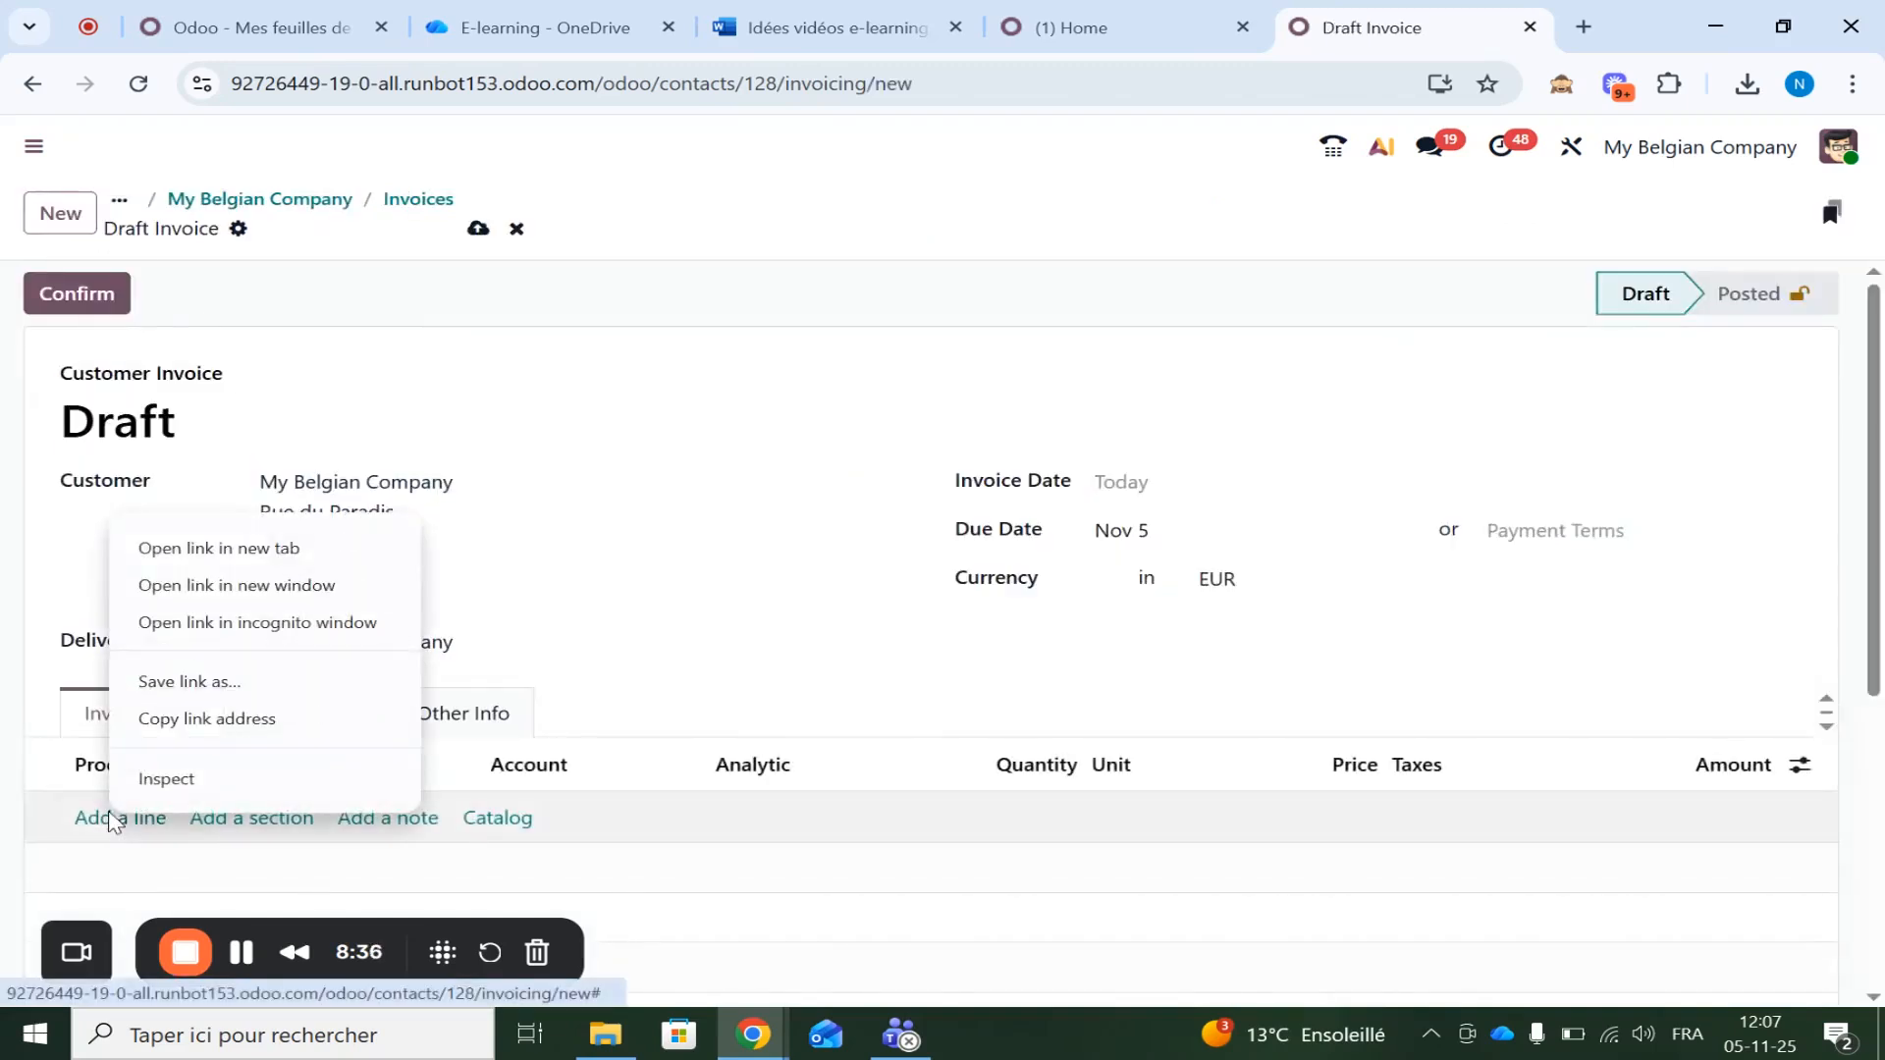
left_click(108, 819)
left_click(101, 818)
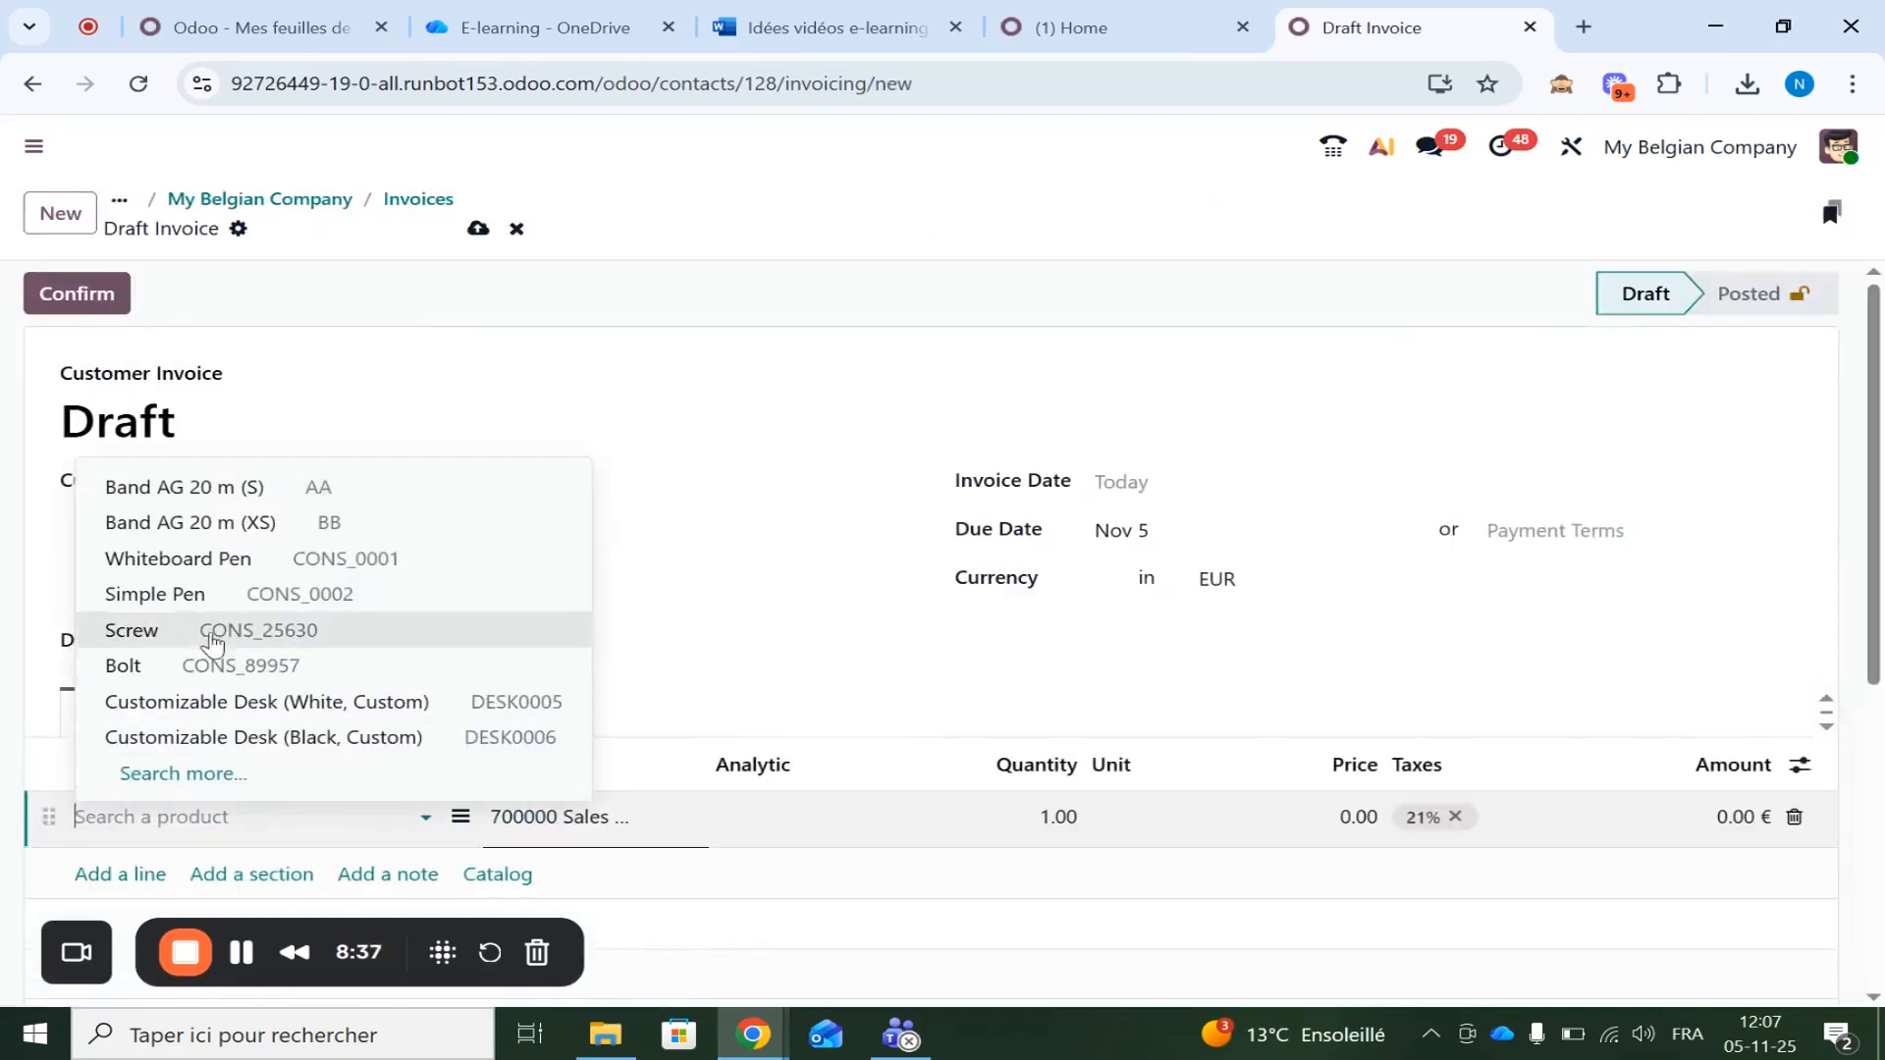
left_click(134, 665)
left_click(86, 298)
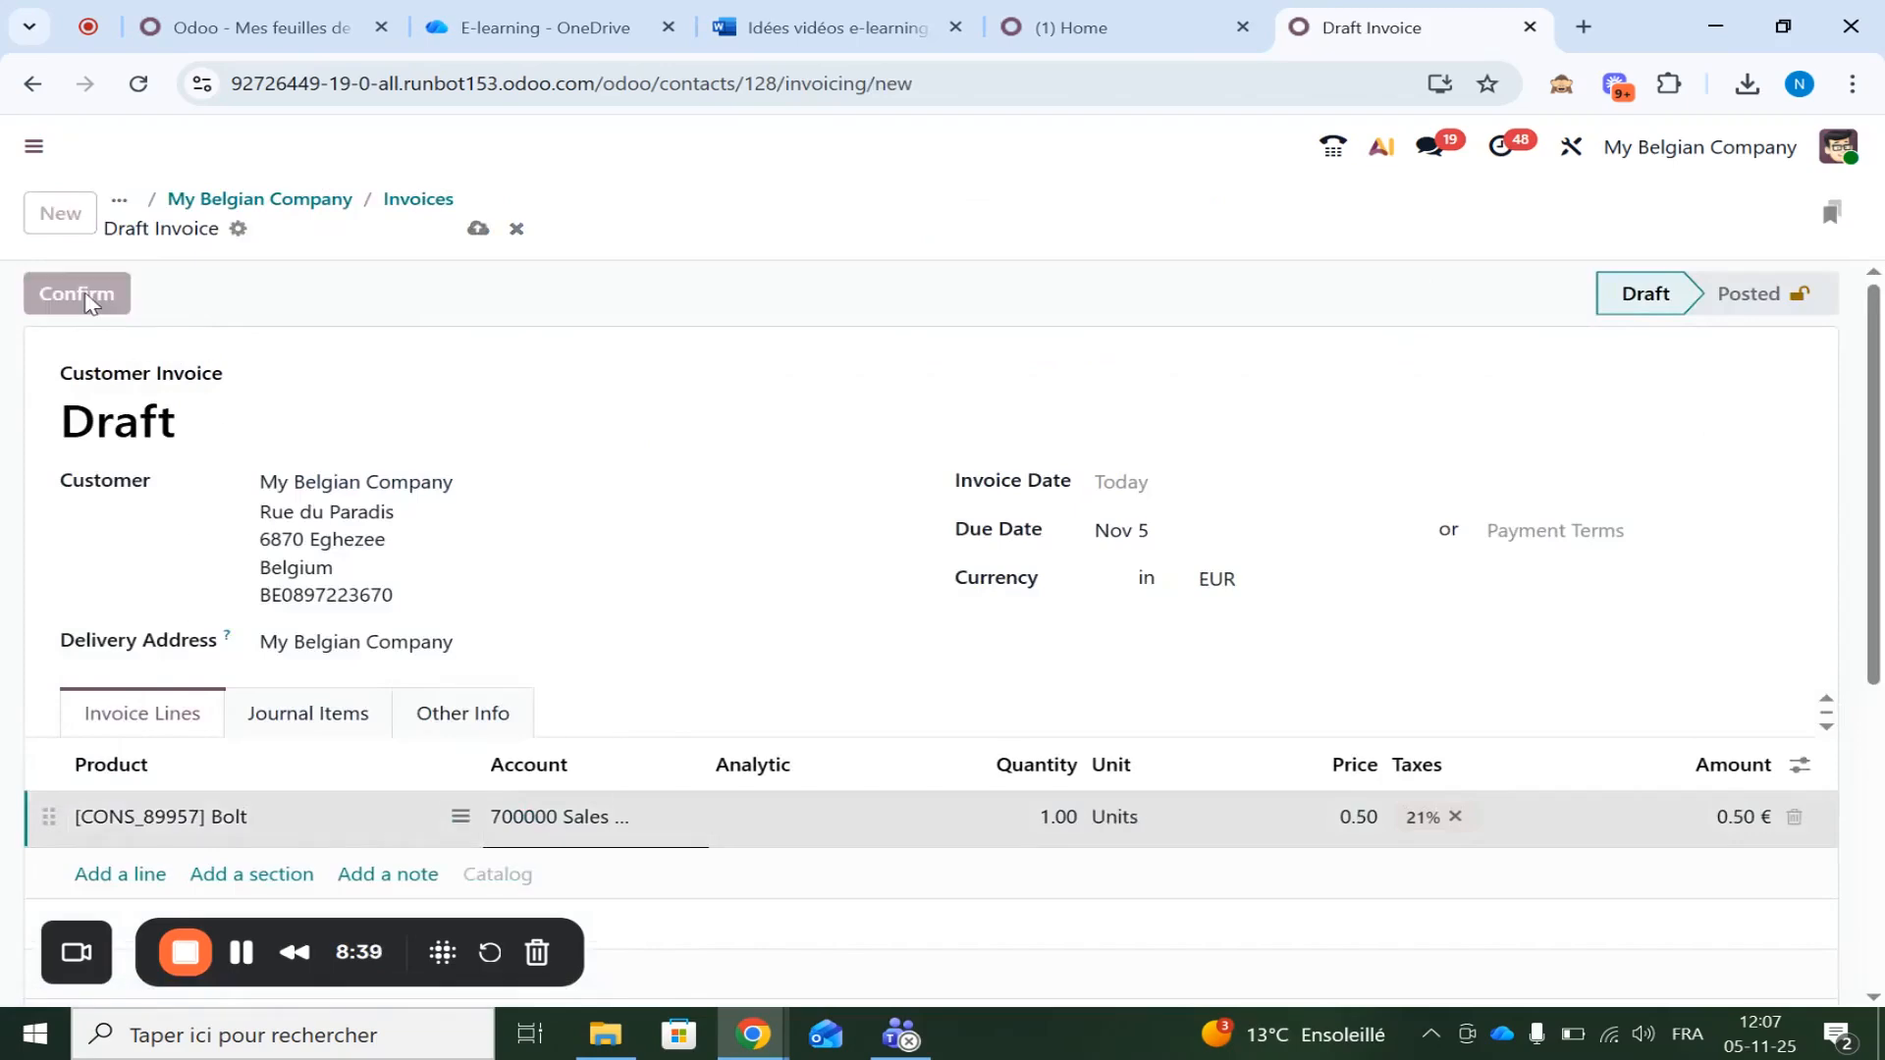
Review the invoice's sending options, where only by Peppol (Demo) is ticked, without sending
right_click(87, 299)
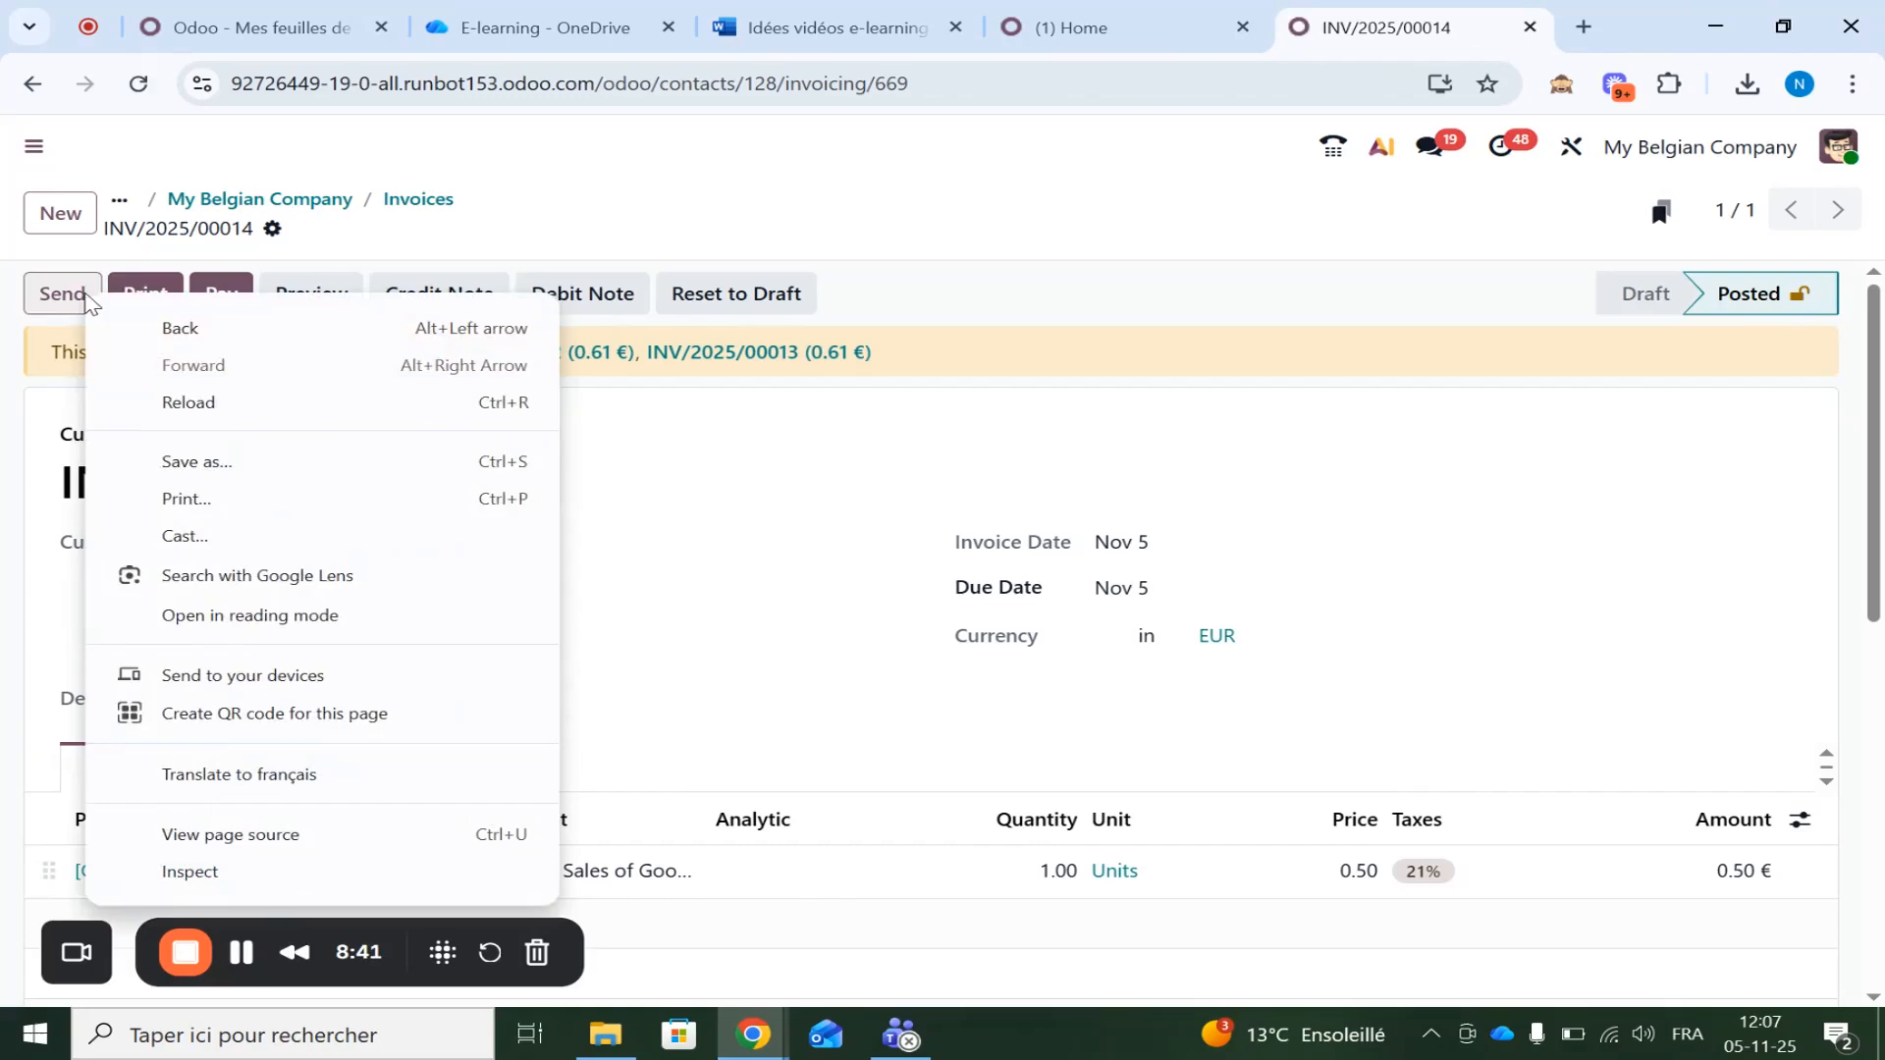
left_click(88, 298)
left_click(59, 293)
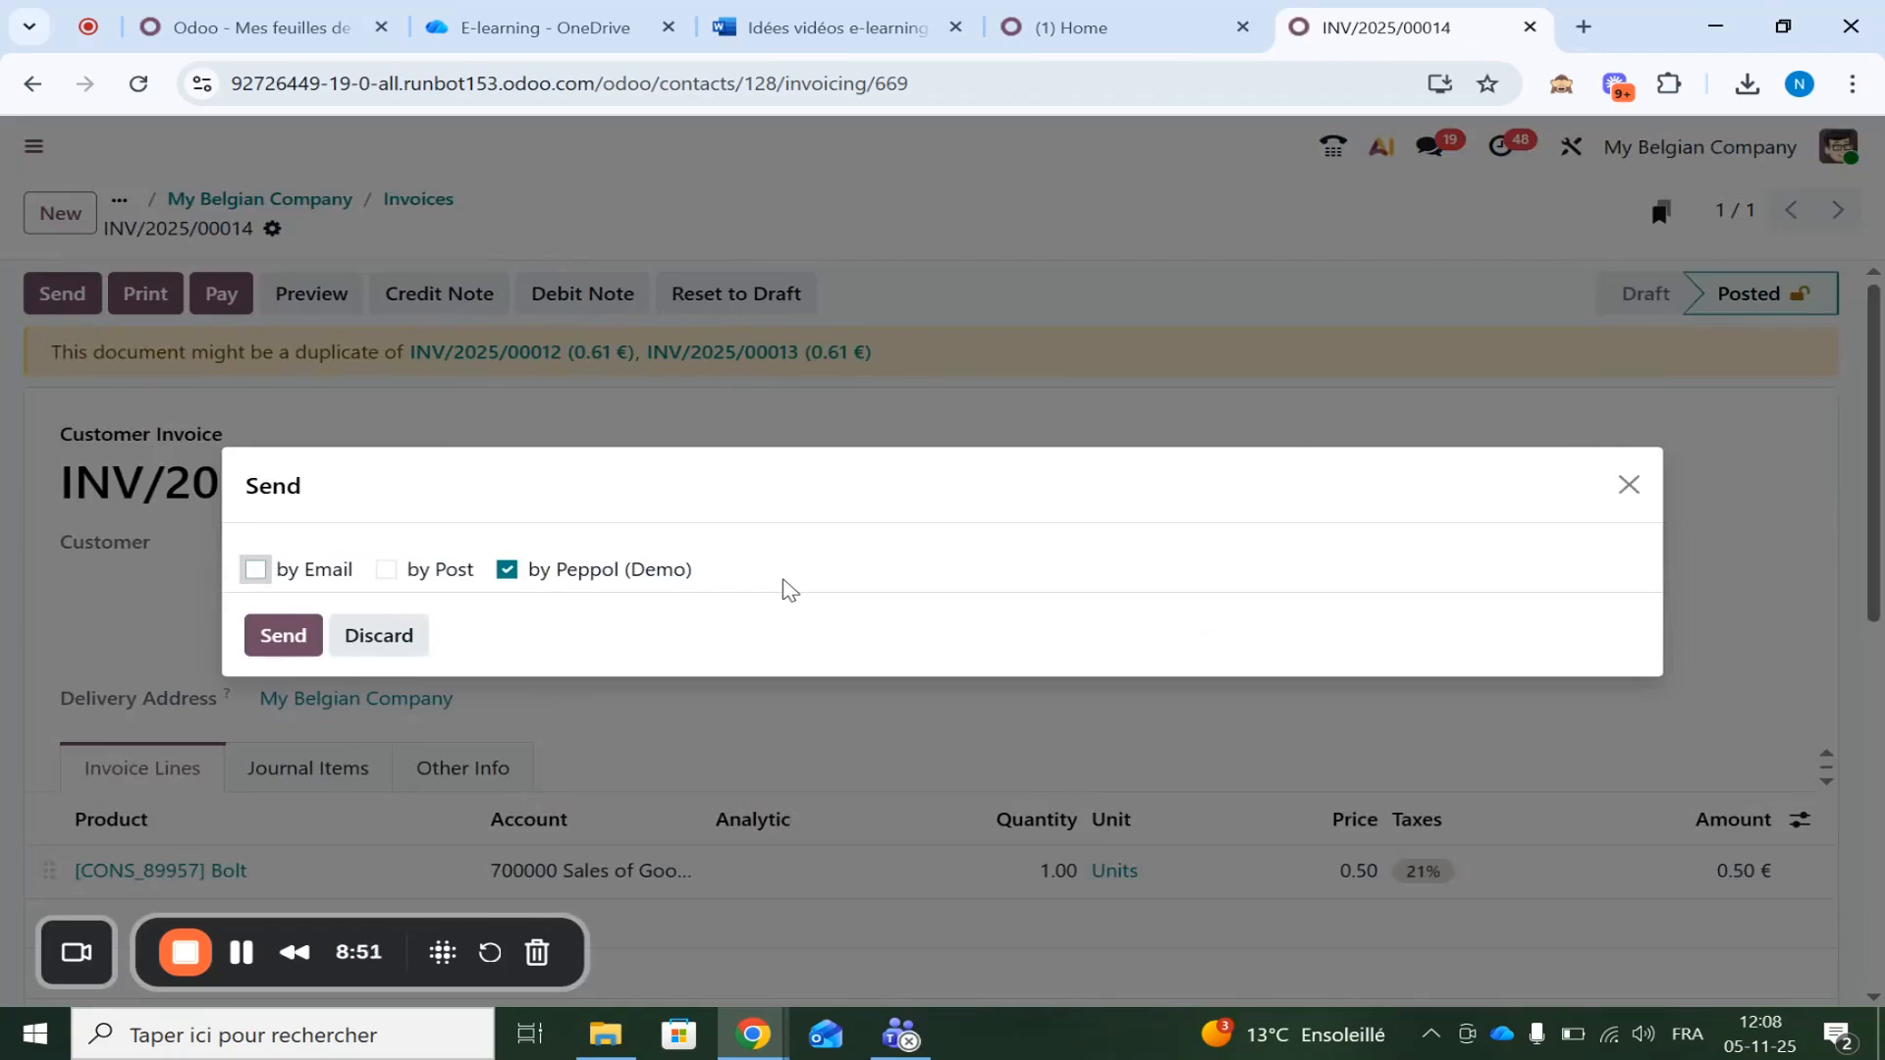
left_click(1629, 486)
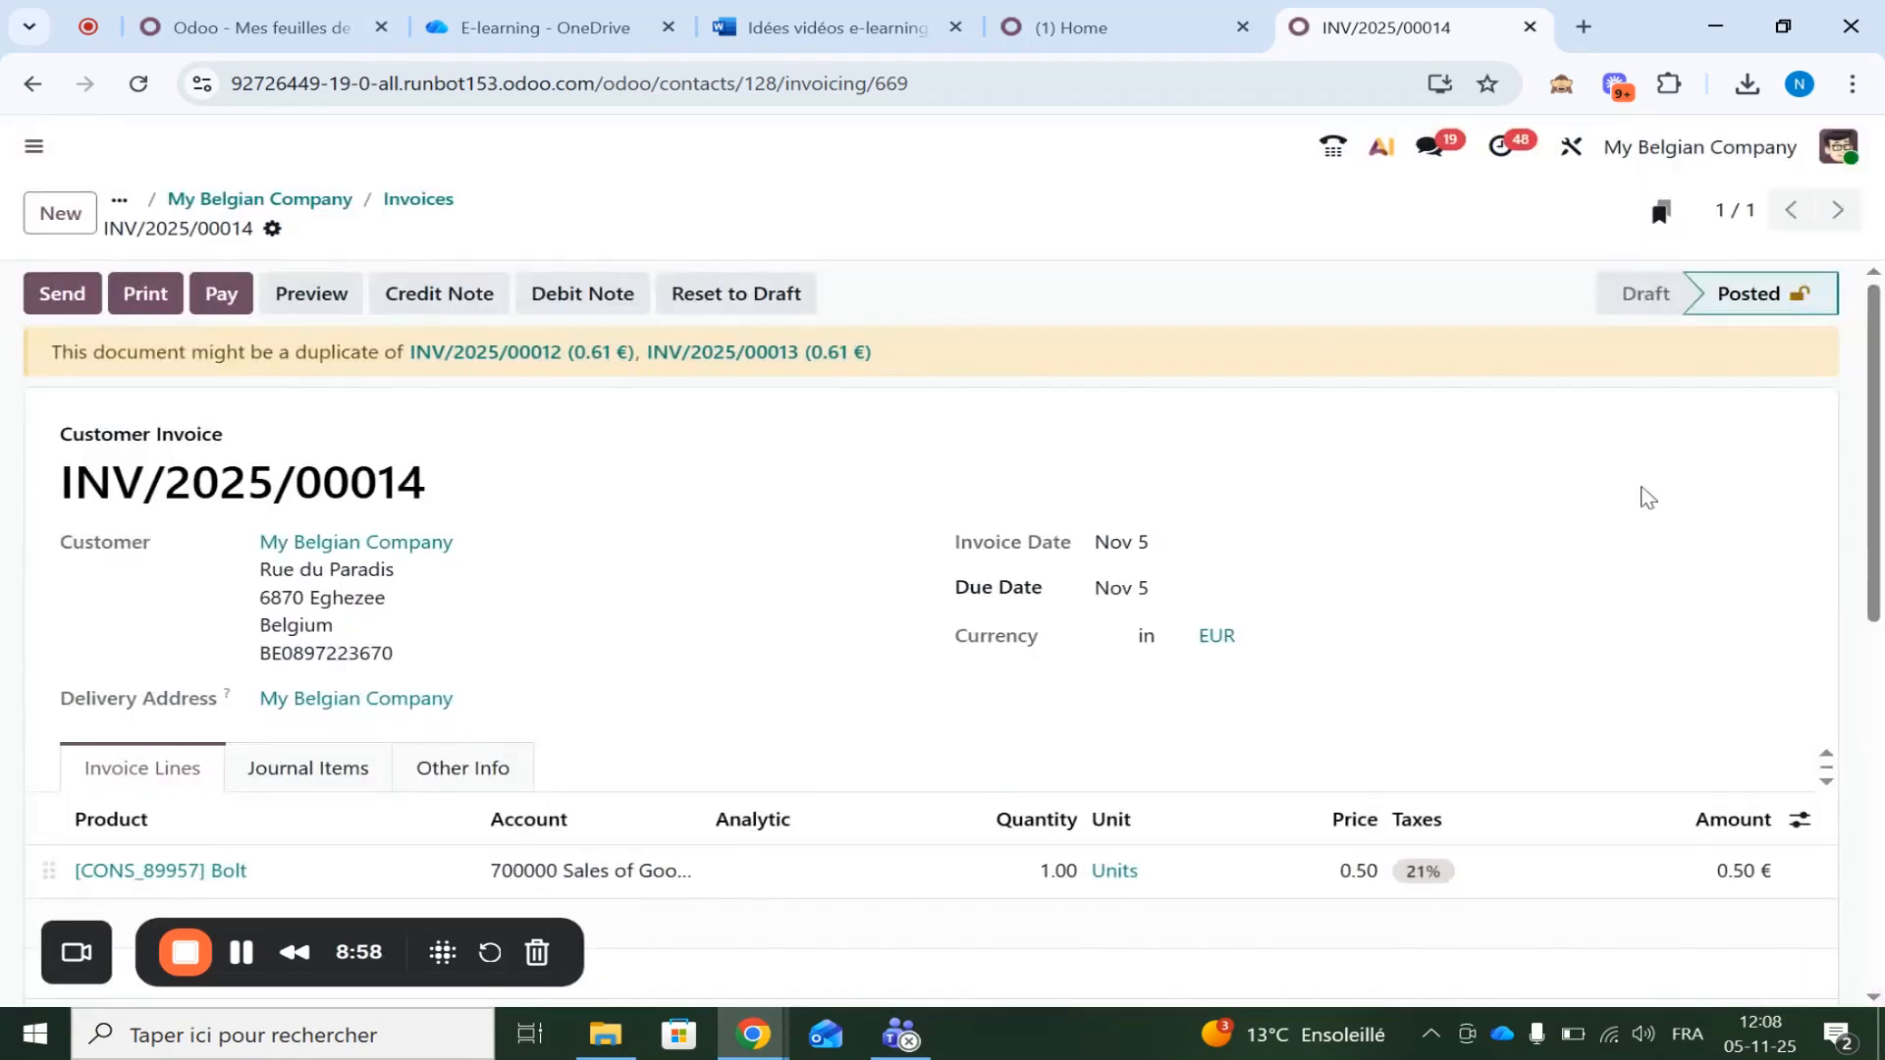
Leave the posted invoice for Odoo's app home screen, bringing up the Nalios closing card
left_click(45, 153)
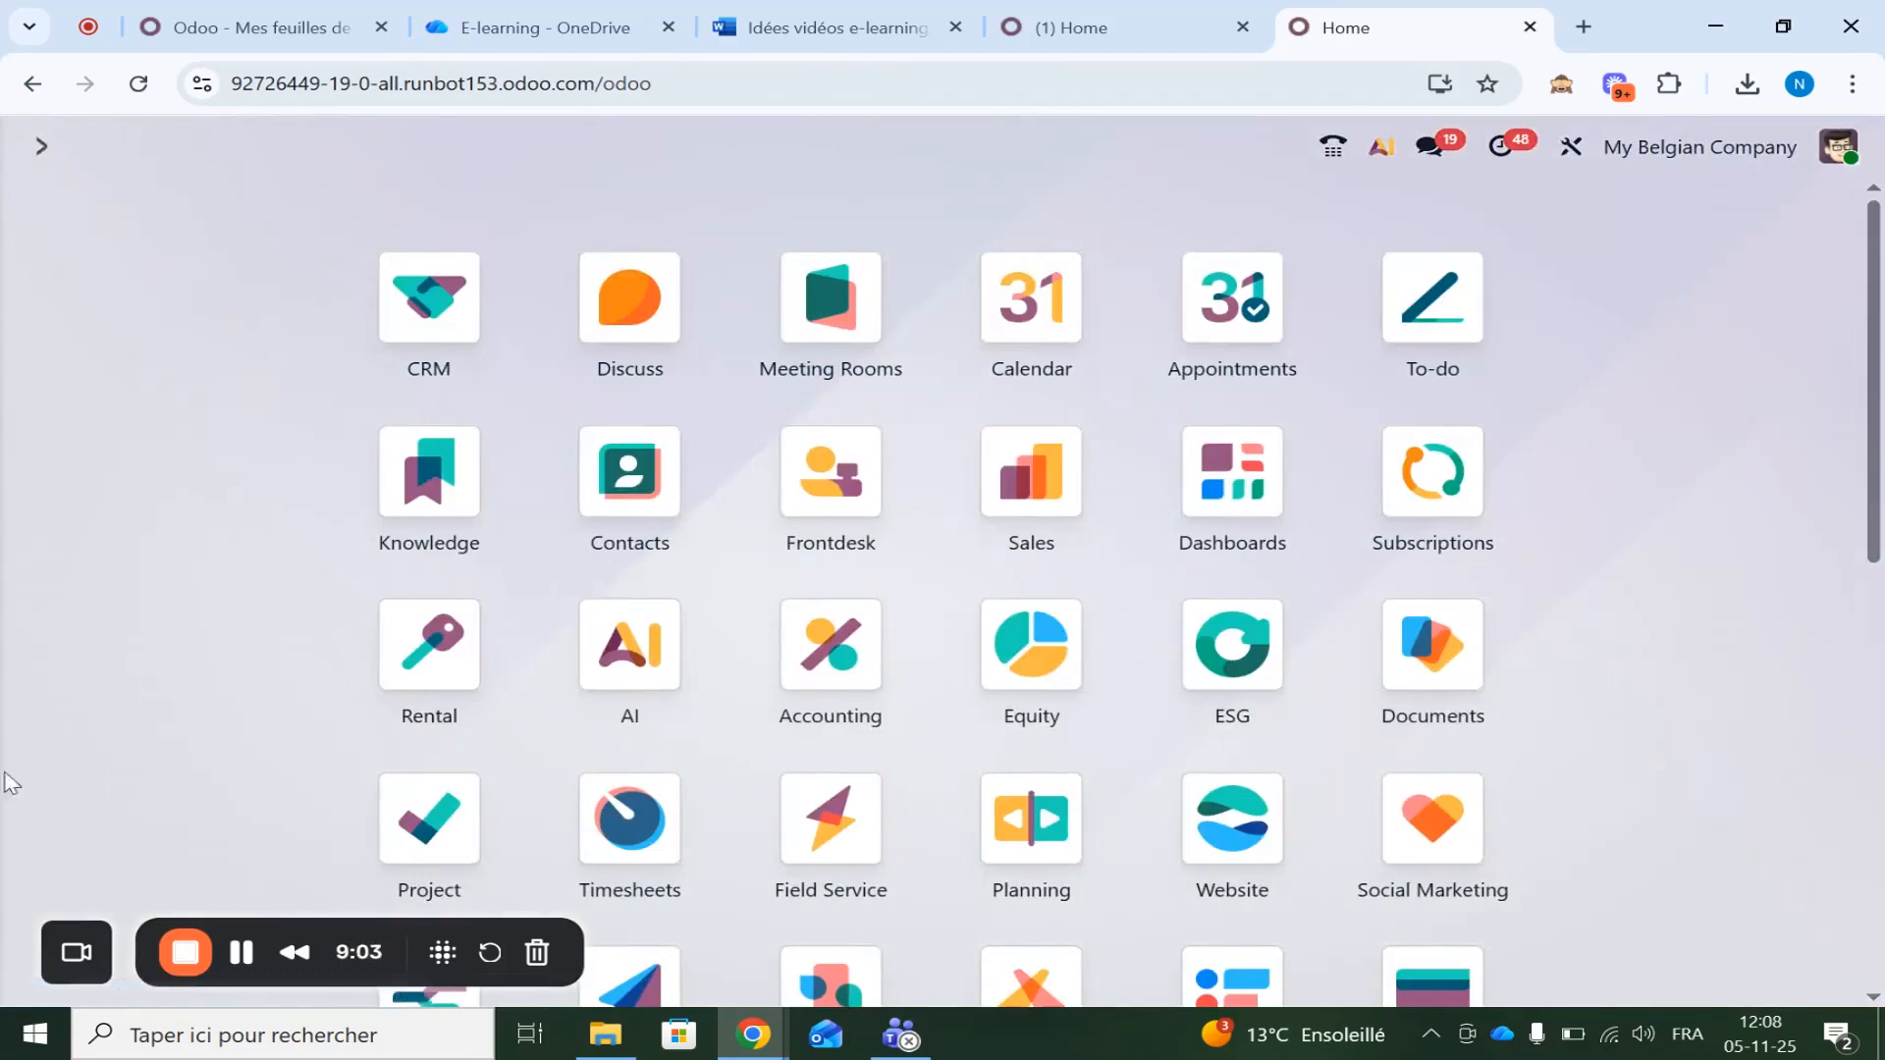
left_click(185, 952)
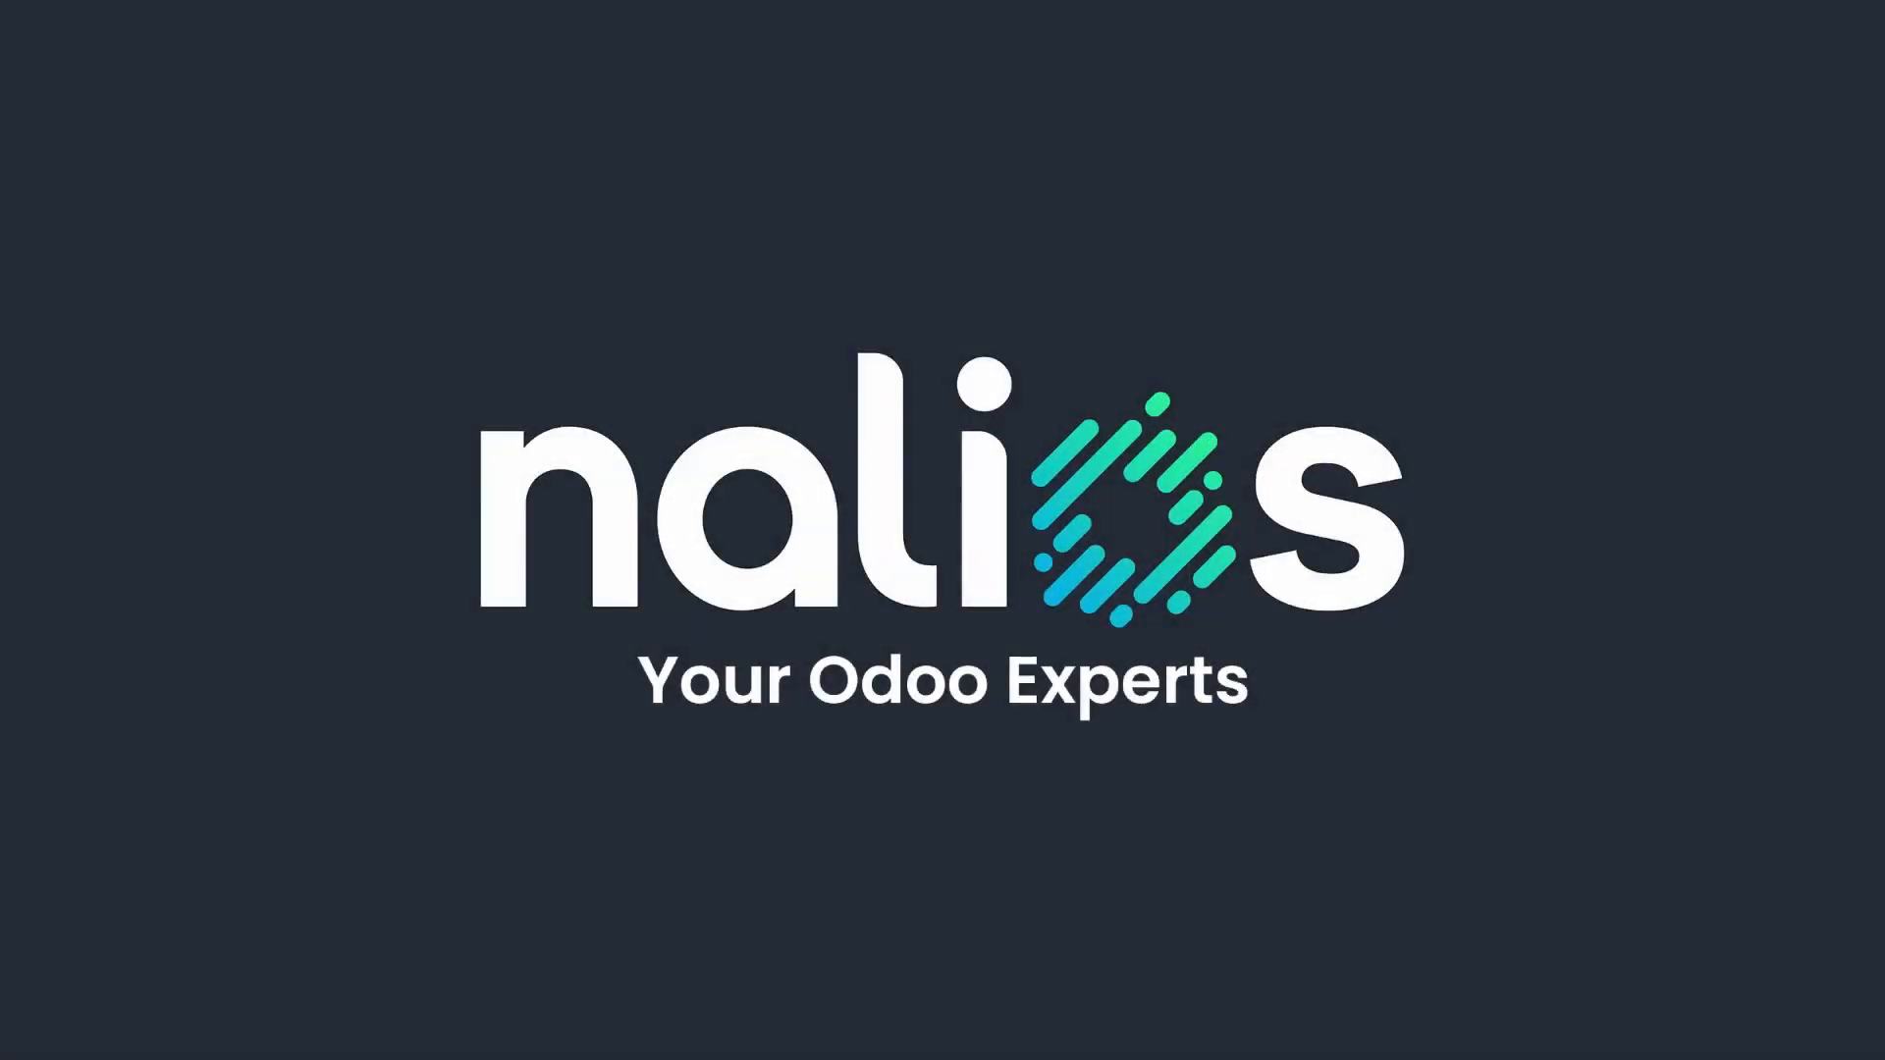